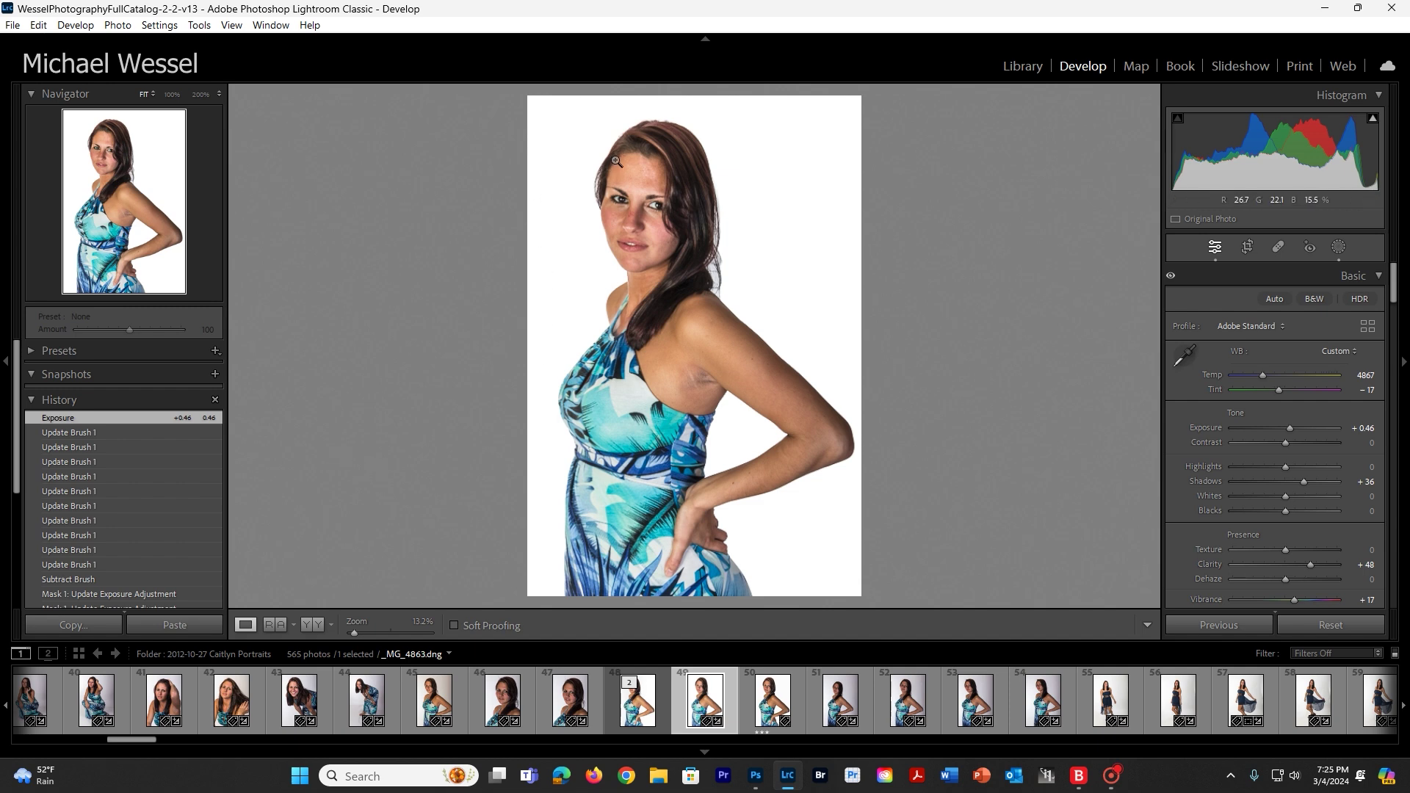
Inspect the woman's face in the portrait up close and send the photo to Photoshop for editing
{"action": "left_click", "coordinate": [657, 197]}
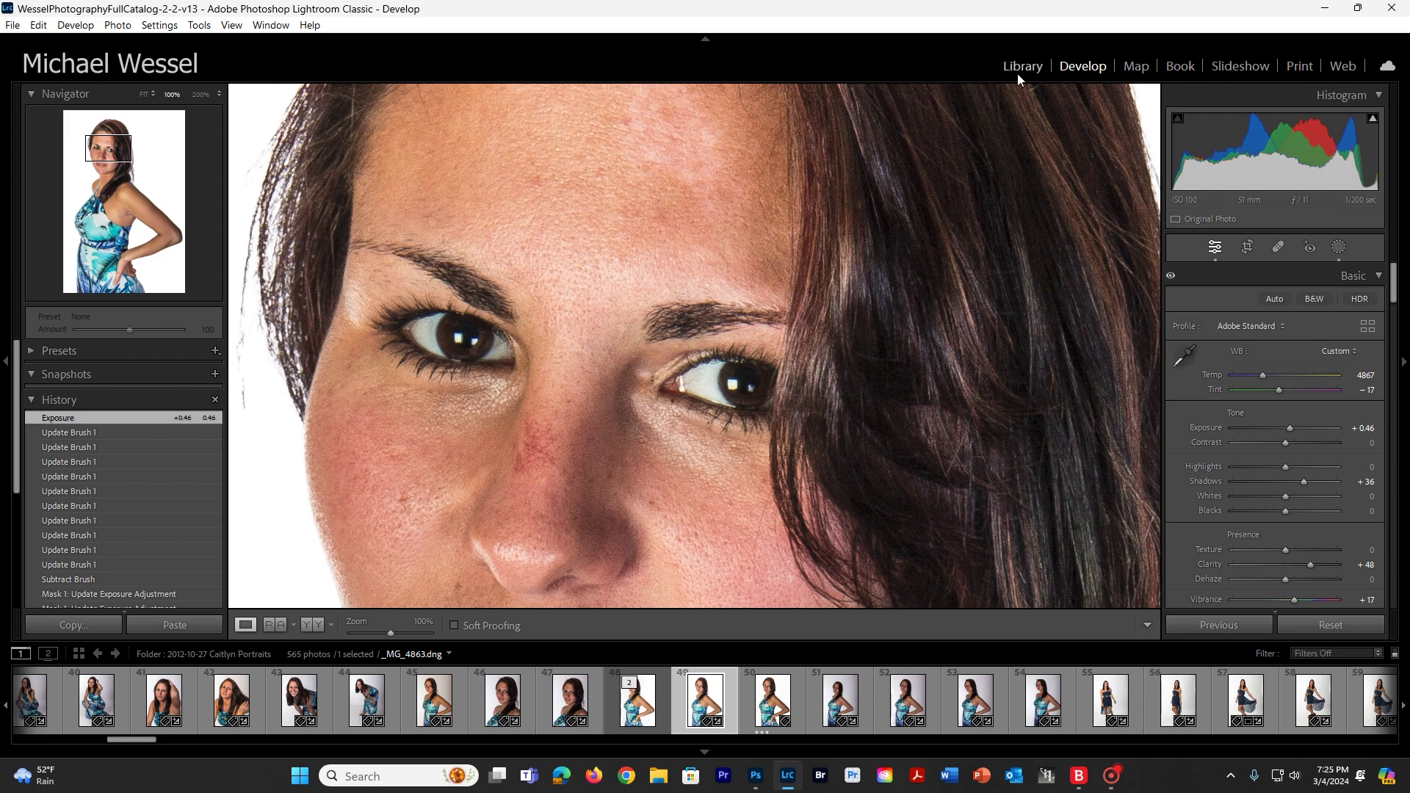
{"action": "left_click", "coordinate": [145, 94]}
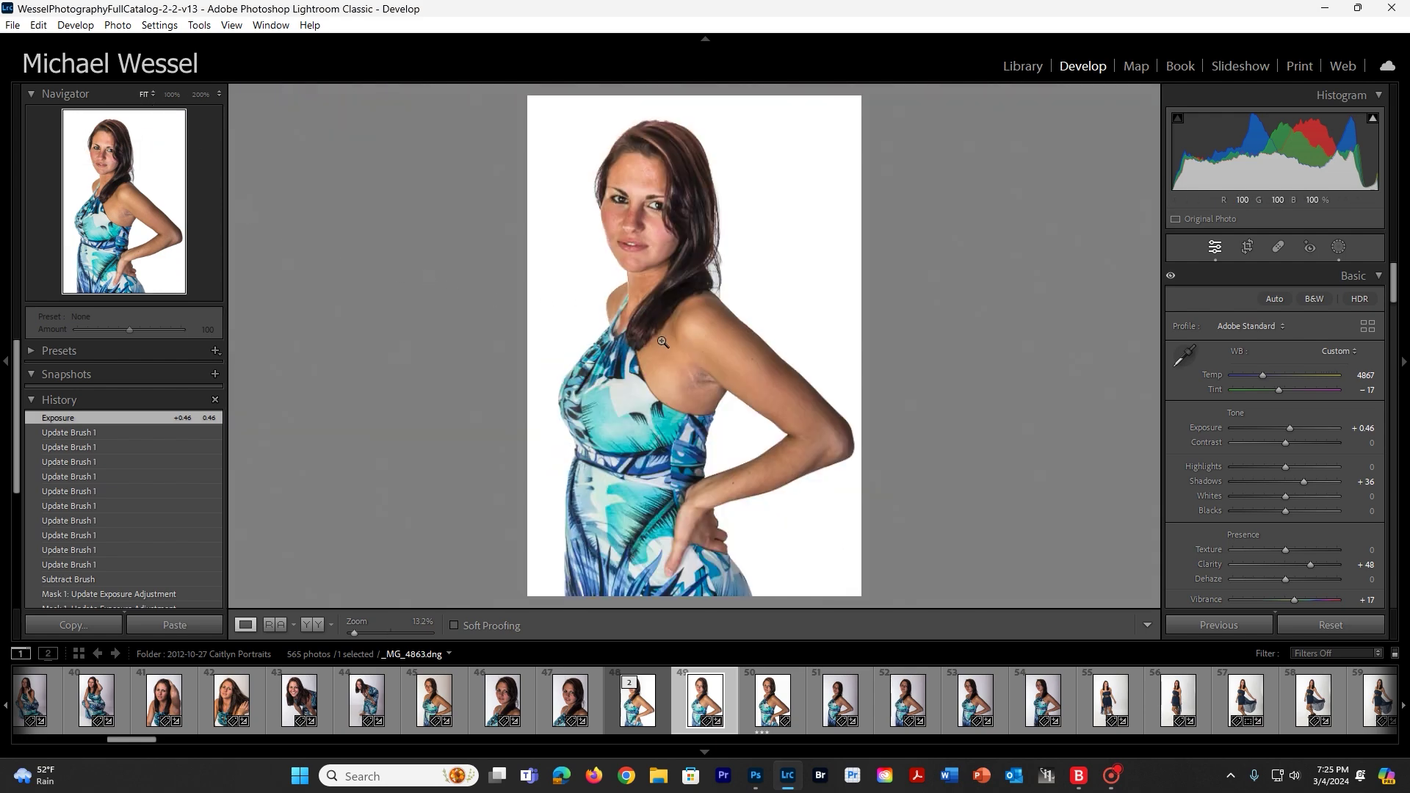
{"action": "right_click", "coordinate": [675, 353]}
{"action": "mouse_move", "coordinate": [772, 418]}
{"action": "left_click", "coordinate": [1022, 420]}
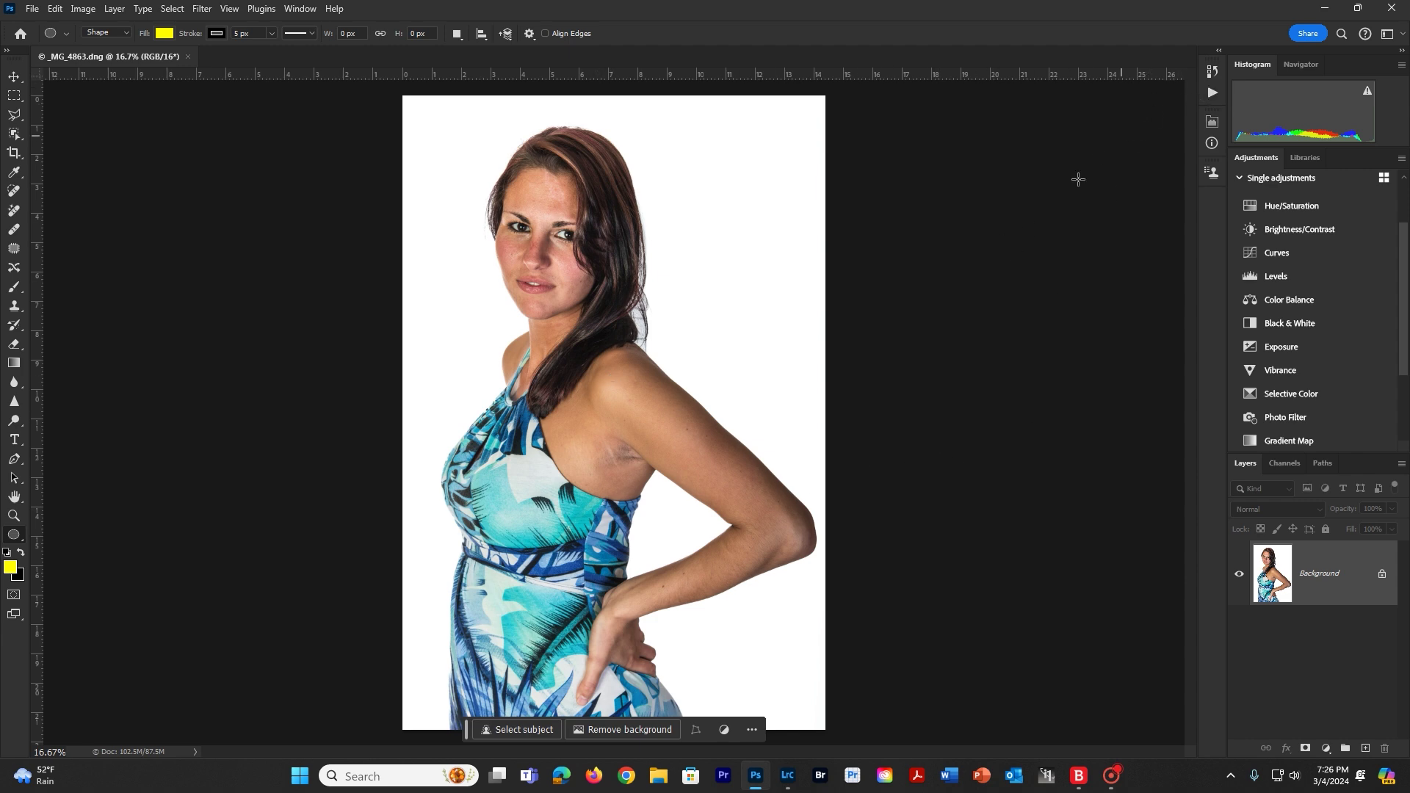
Show the saved actions and create a new action set named with the photographer's first name
{"action": "left_click", "coordinate": [1212, 94]}
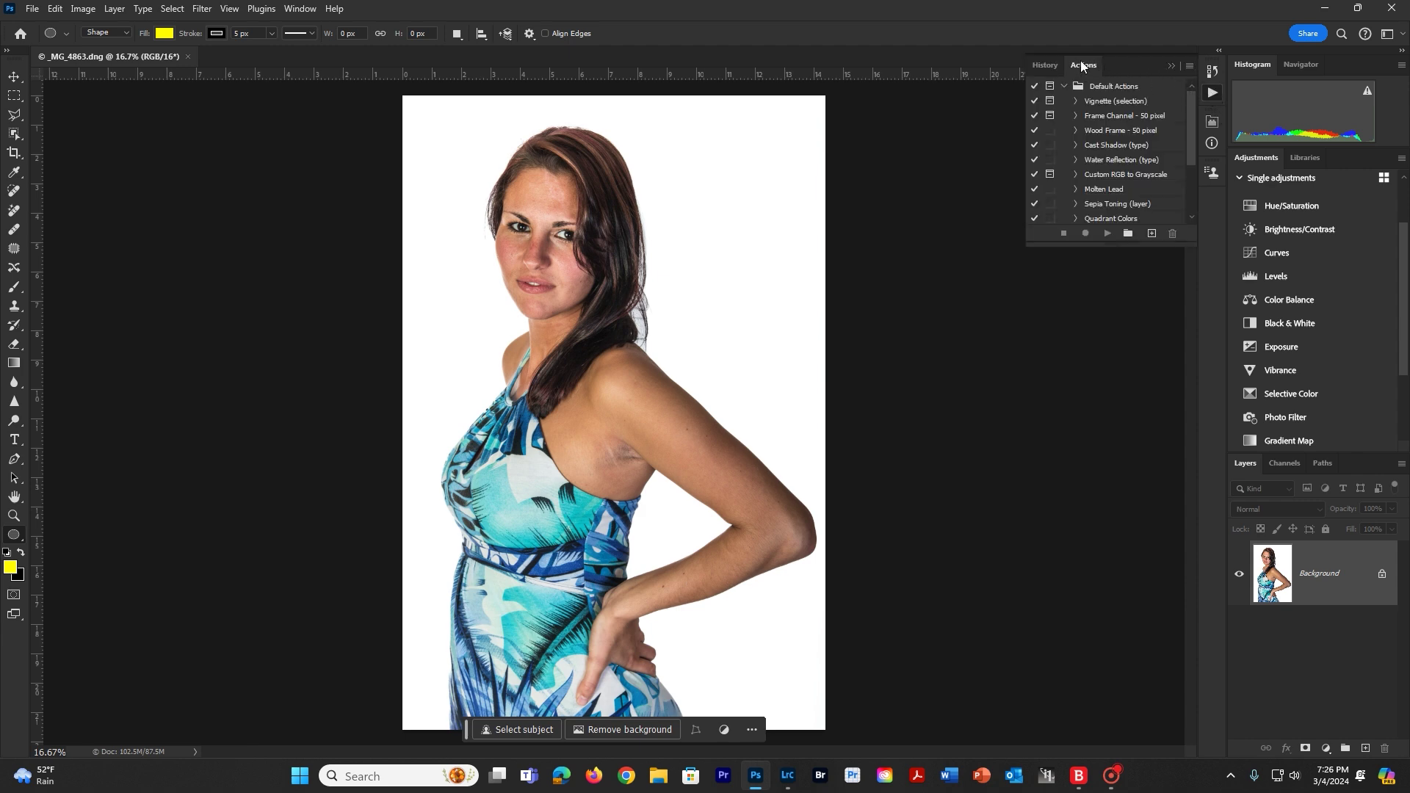
{"action": "left_click", "coordinate": [296, 13]}
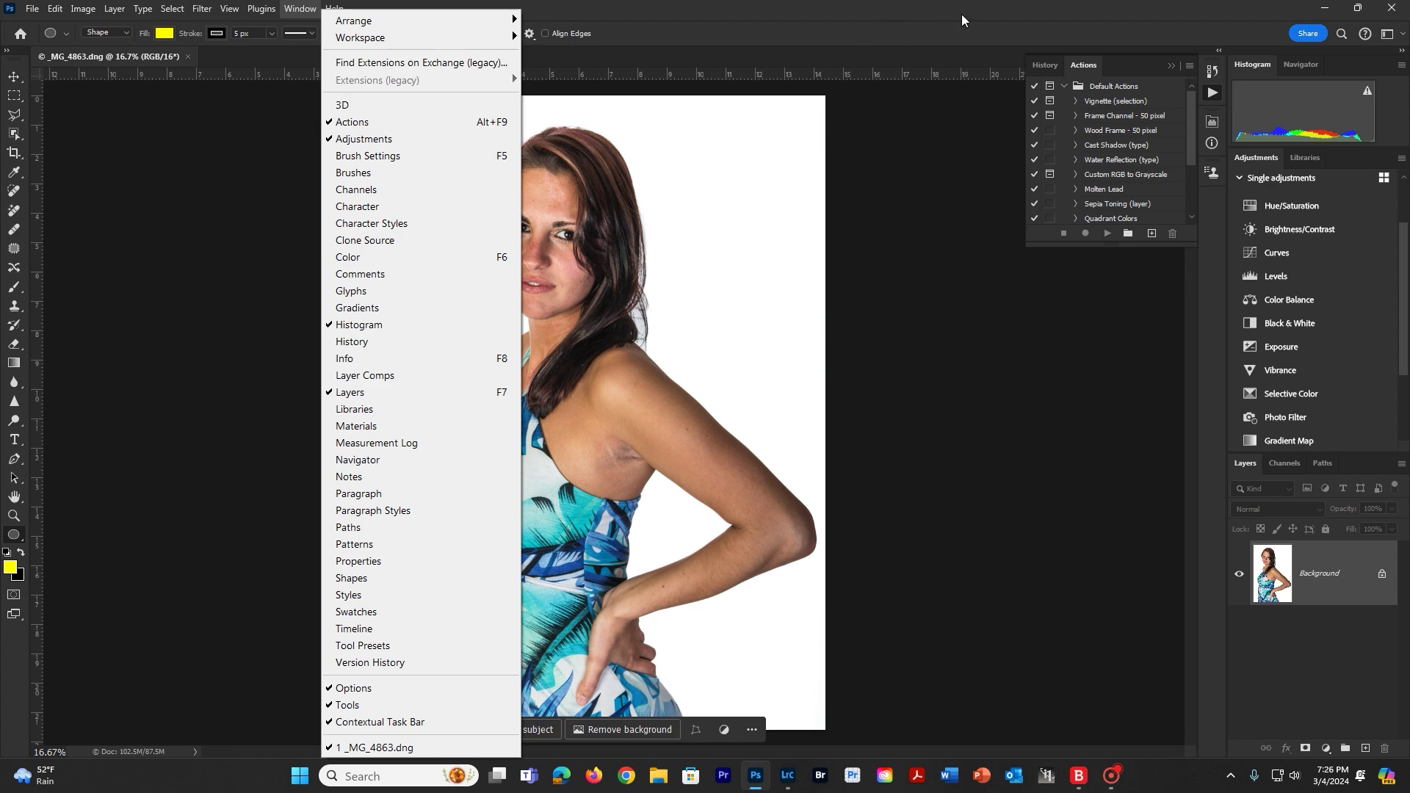
{"action": "left_click", "coordinate": [1099, 72]}
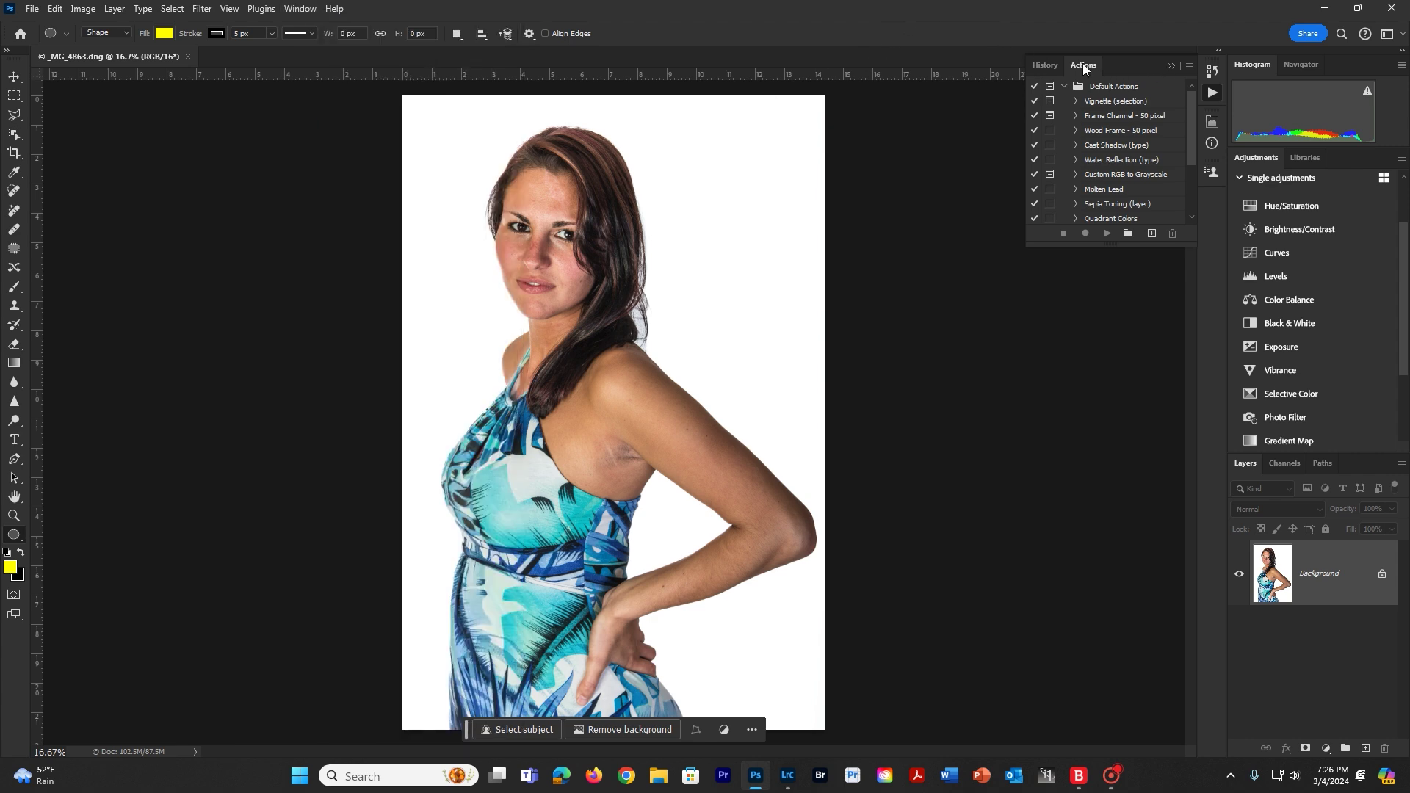
{"action": "left_click", "coordinate": [1128, 234]}
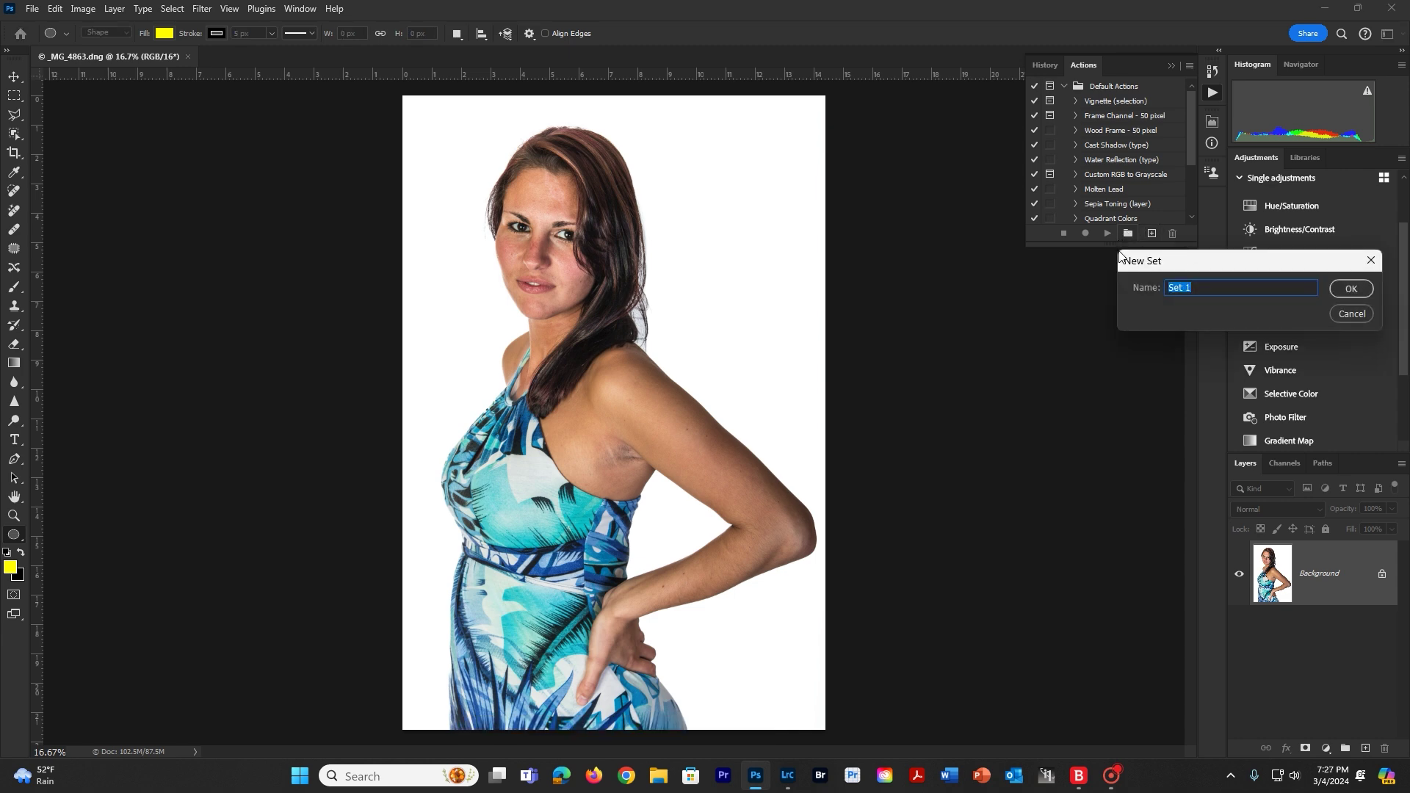
{"action": "type", "text": "Michael"}
{"action": "left_click", "coordinate": [1348, 288]}
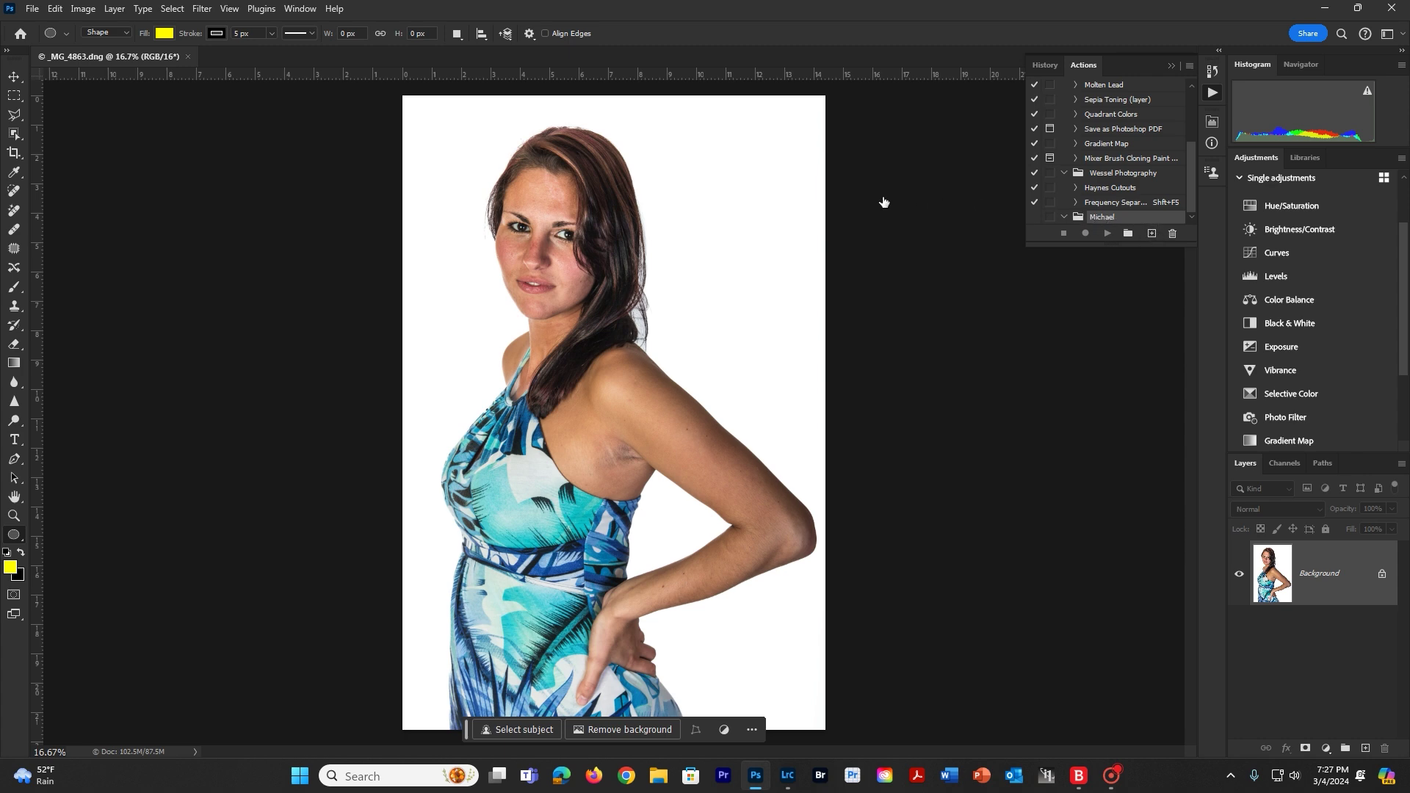
Start recording a new action named Frequency Separation in the new set, with function key F4 plus Control and the color Orange
{"action": "left_click_drag", "start_coordinate": [1221, 263], "coordinate": [915, 273]}
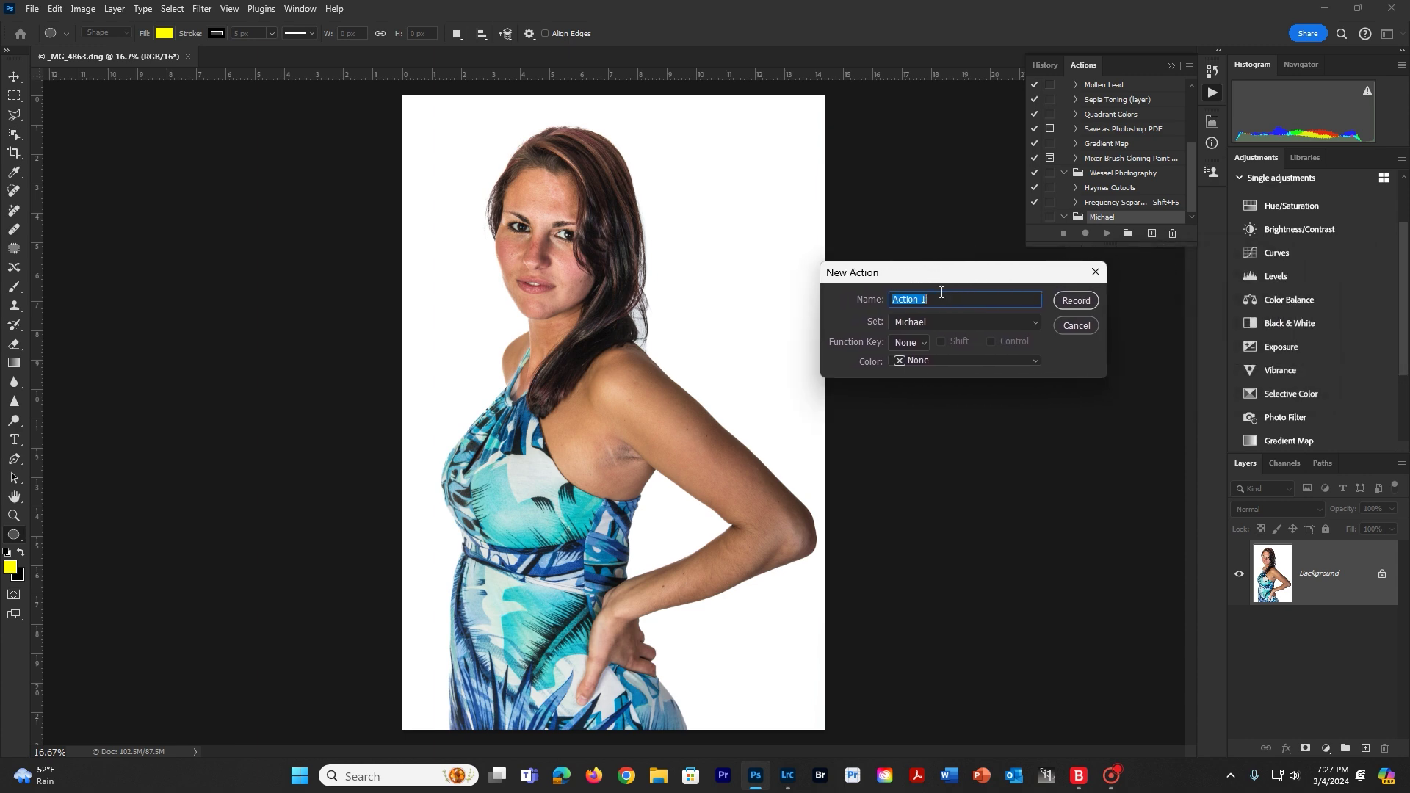
{"action": "type", "text": "Frequency Separation"}
{"action": "left_click", "coordinate": [917, 342]}
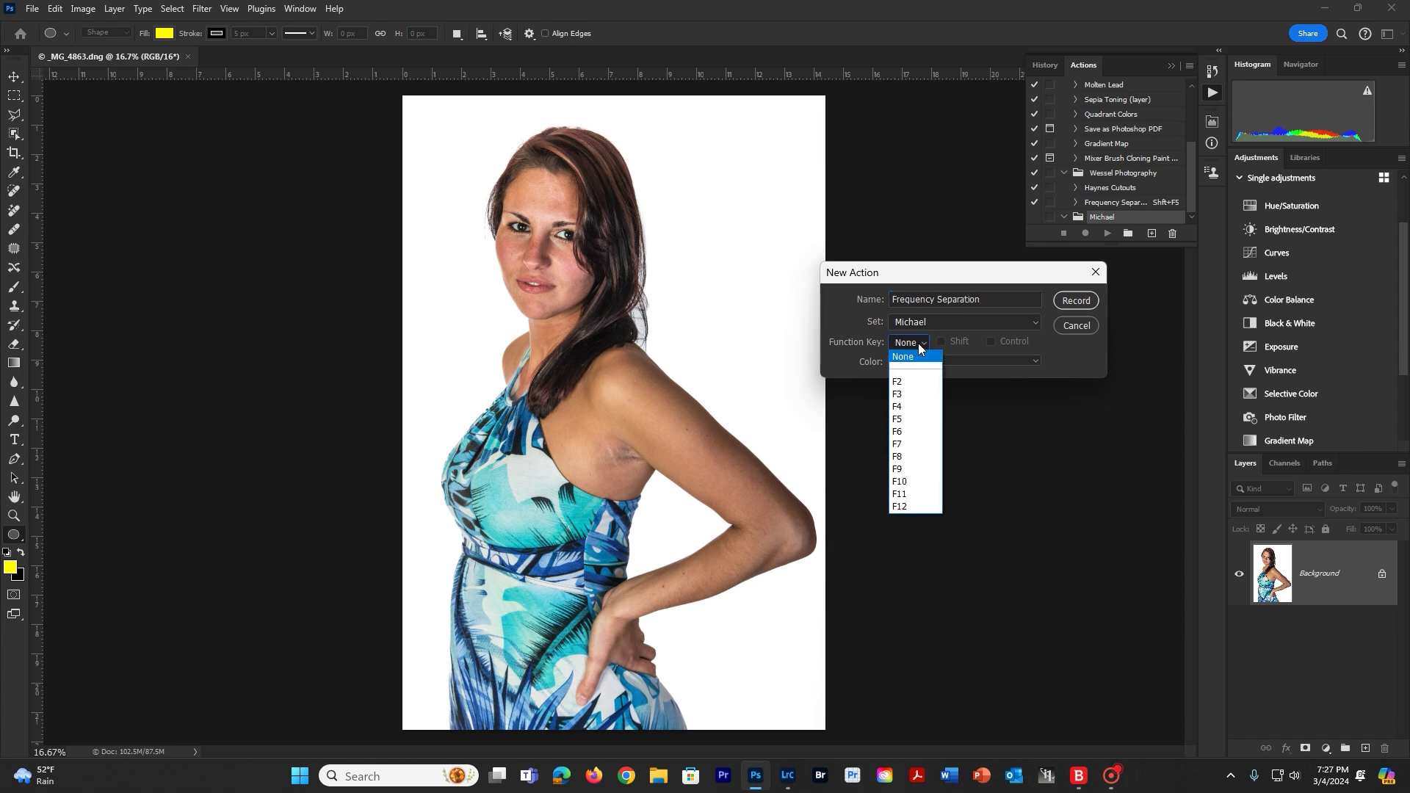
{"action": "left_click", "coordinate": [898, 406]}
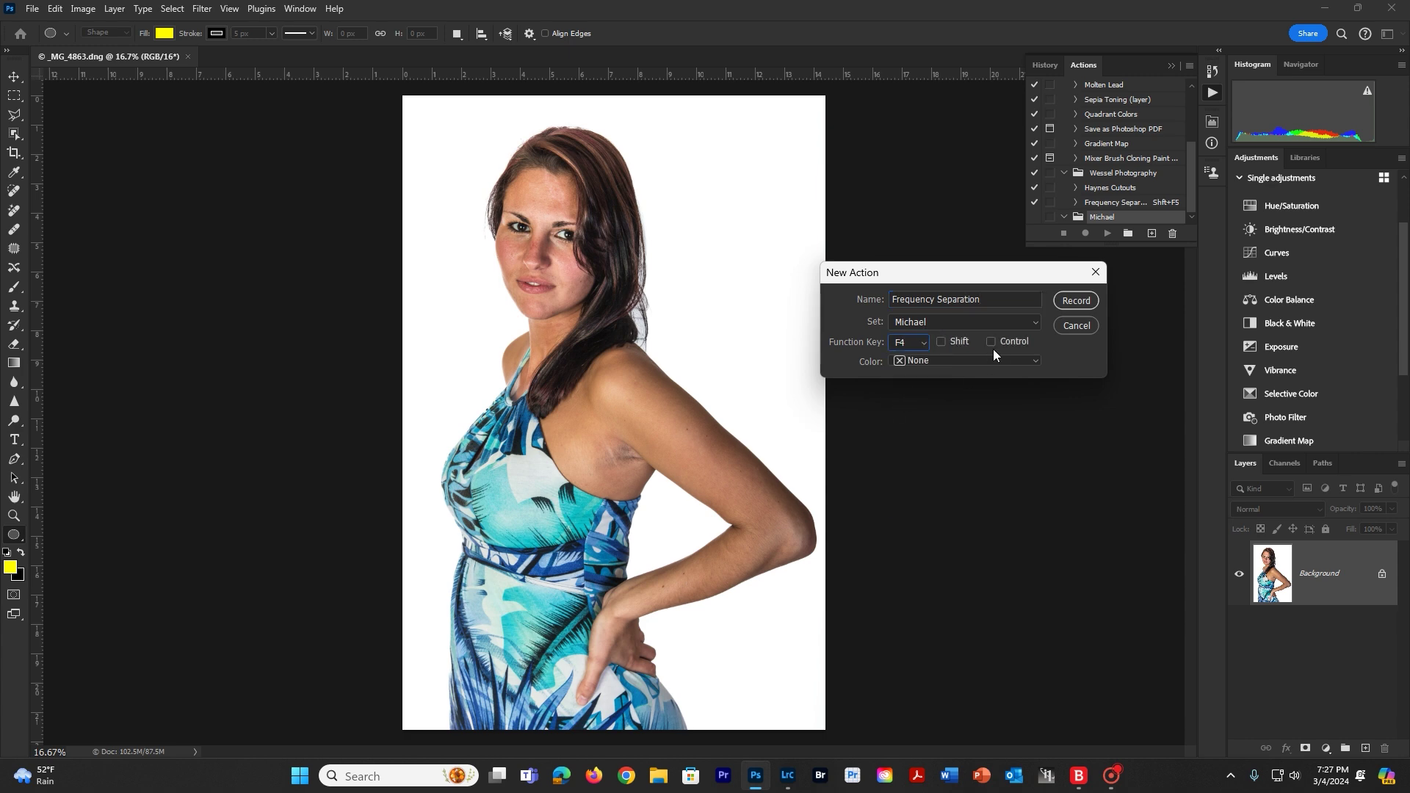
{"action": "left_click", "coordinate": [932, 365]}
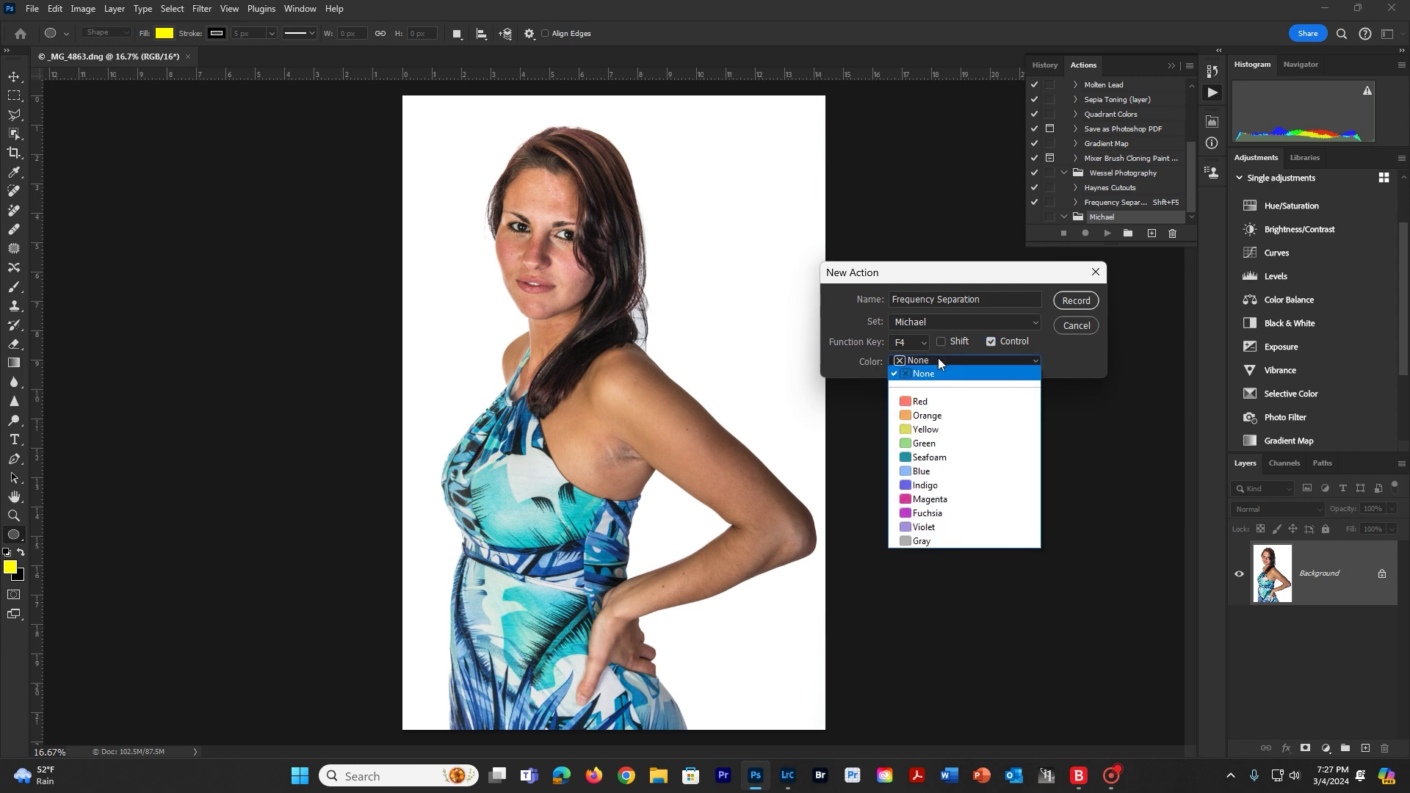
{"action": "left_click", "coordinate": [919, 417]}
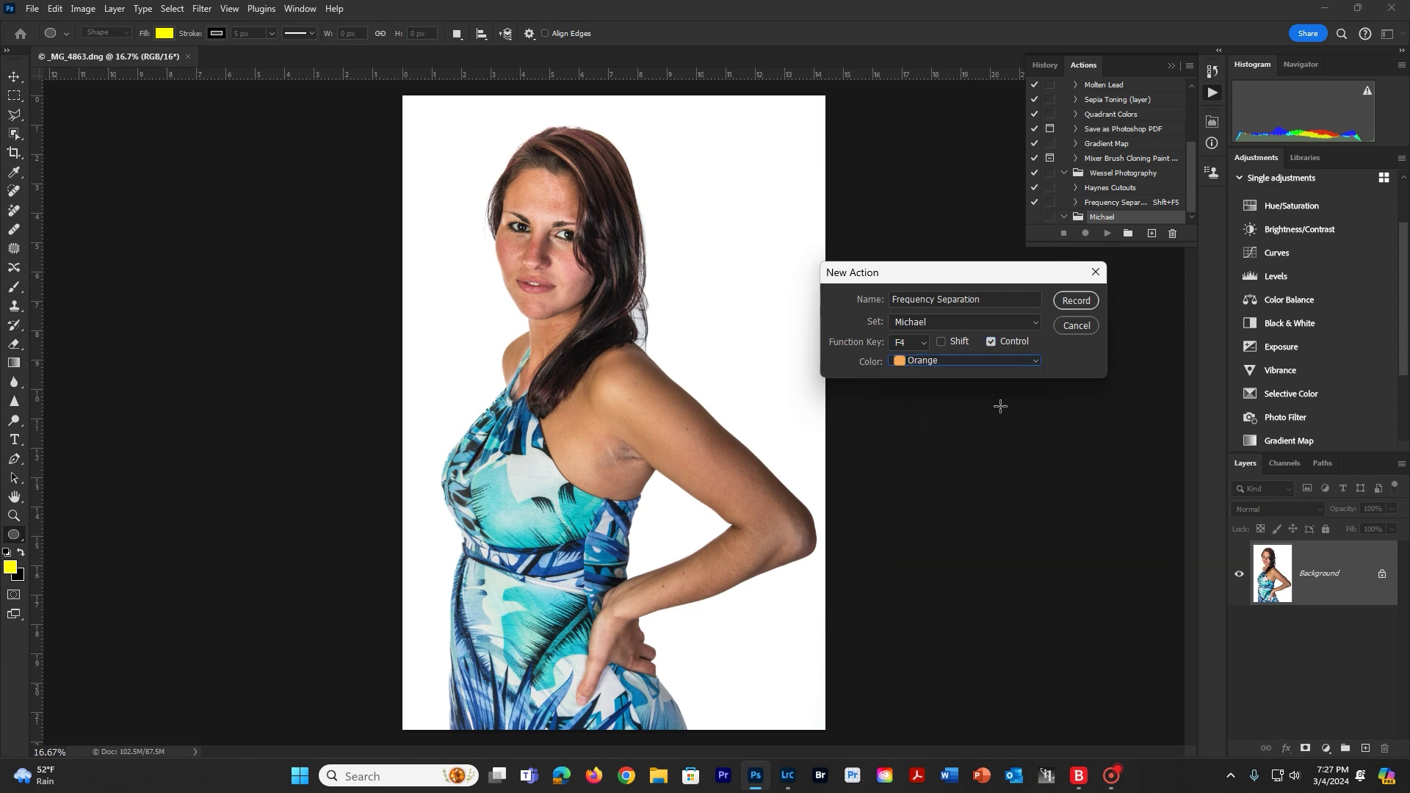
{"action": "left_click", "coordinate": [1074, 301]}
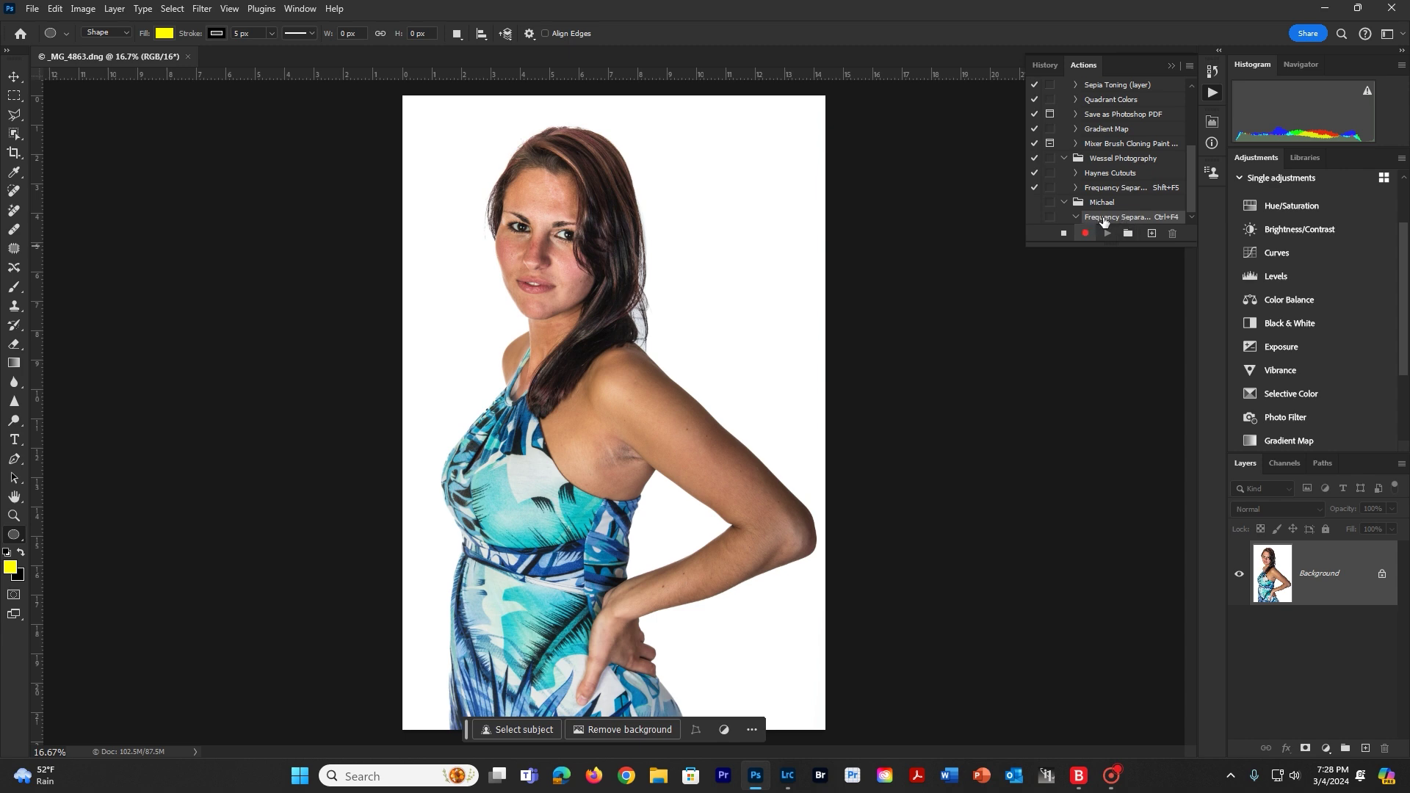
Duplicate the Background layer twice while the action is recording
{"action": "left_click_drag", "start_coordinate": [1104, 222], "coordinate": [1088, 238]}
{"action": "left_click_drag", "start_coordinate": [1320, 581], "coordinate": [1364, 747]}
{"action": "left_click_drag", "start_coordinate": [1315, 578], "coordinate": [1364, 746]}
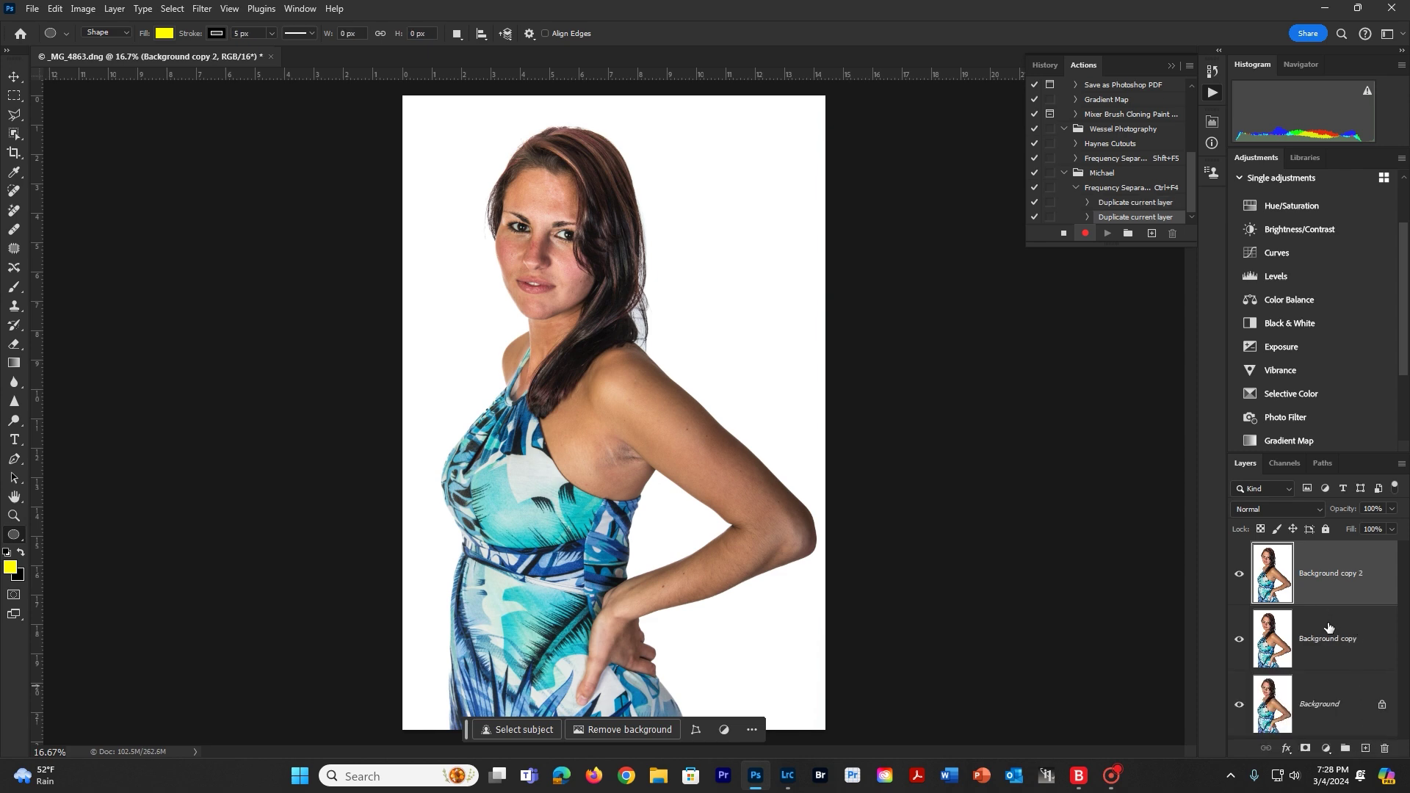
Group the two Background copies and name the group Frequency Separation
{"action": "left_click", "coordinate": [1326, 625], "text": "shift"}
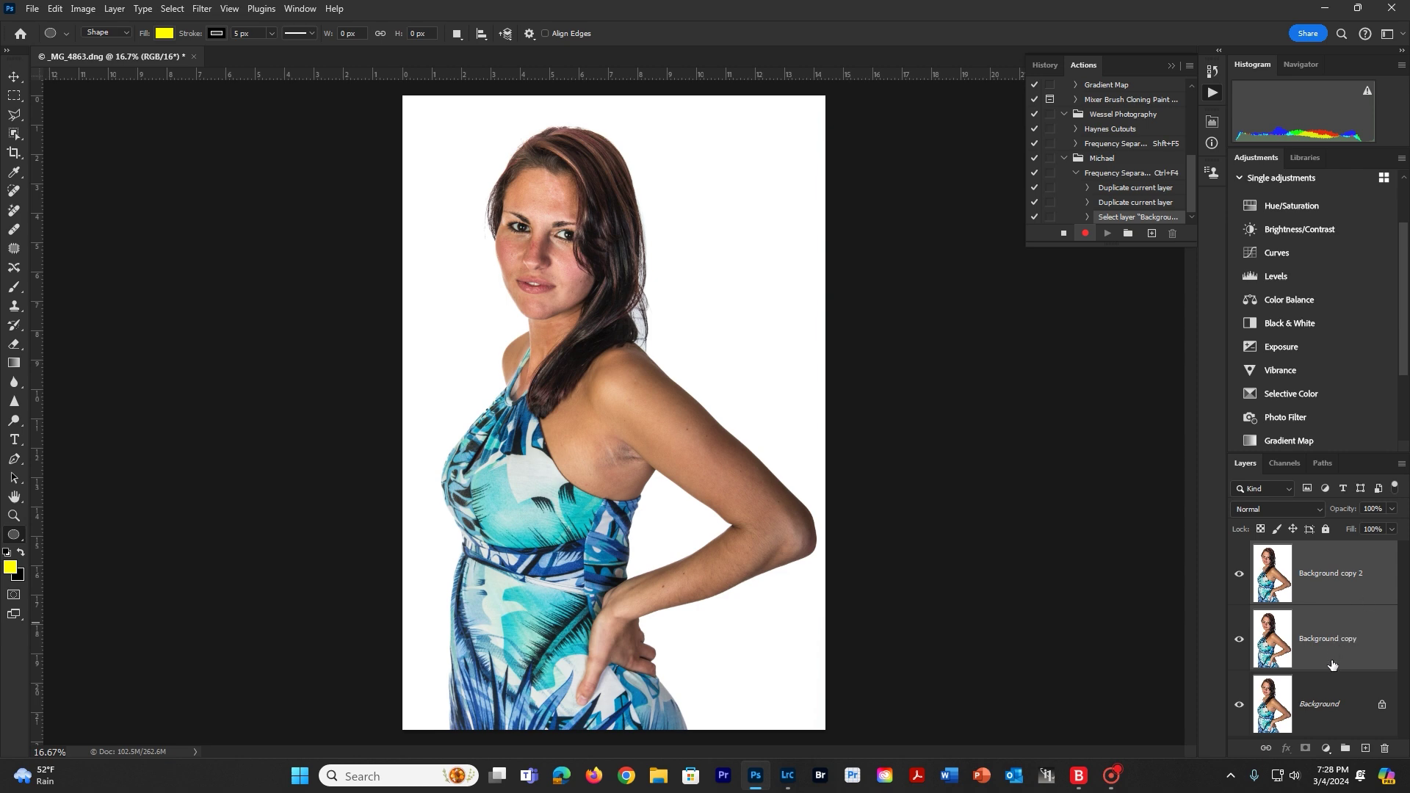
{"action": "left_click_drag", "start_coordinate": [1343, 639], "coordinate": [1346, 749]}
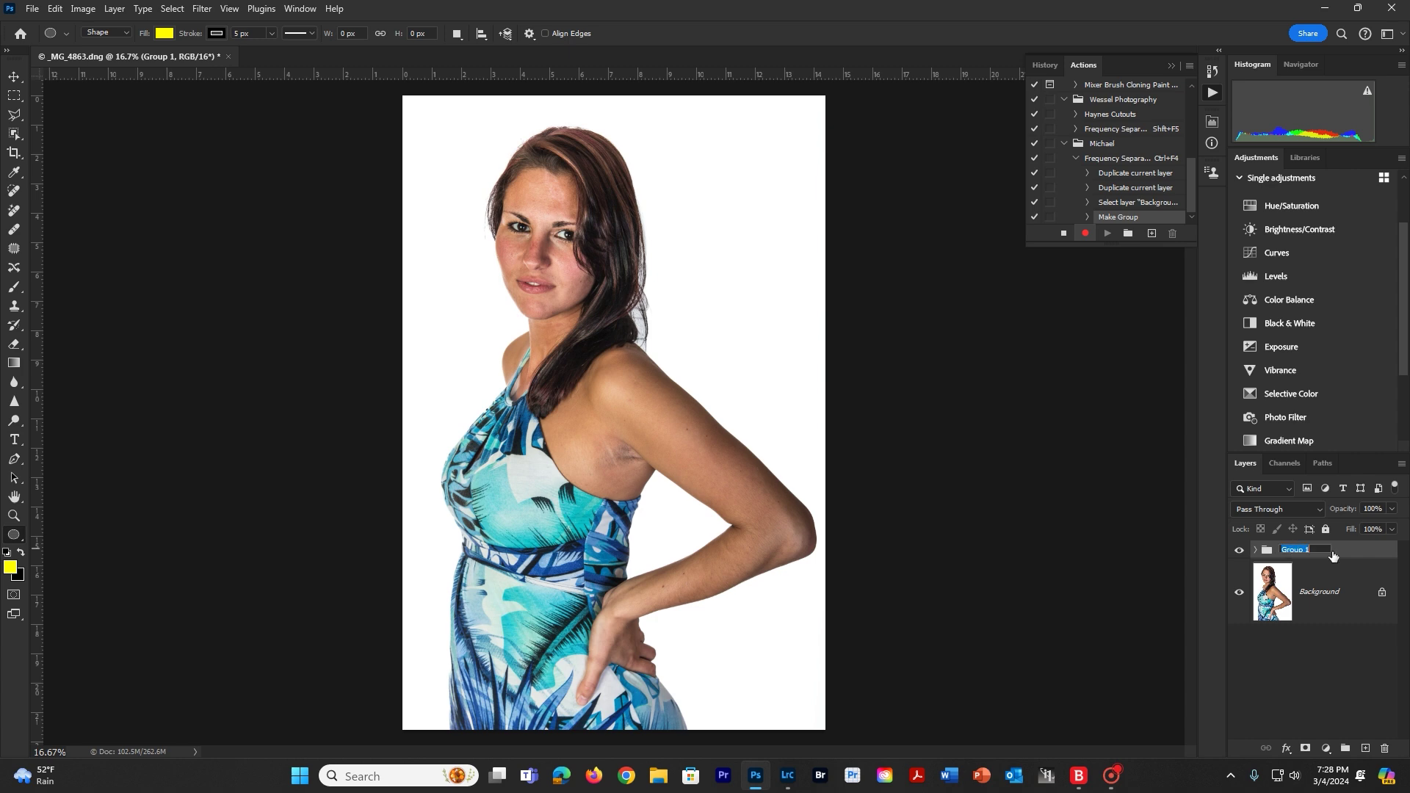
{"action": "type", "text": "Frequency Separation"}
{"action": "key", "text": "Return"}
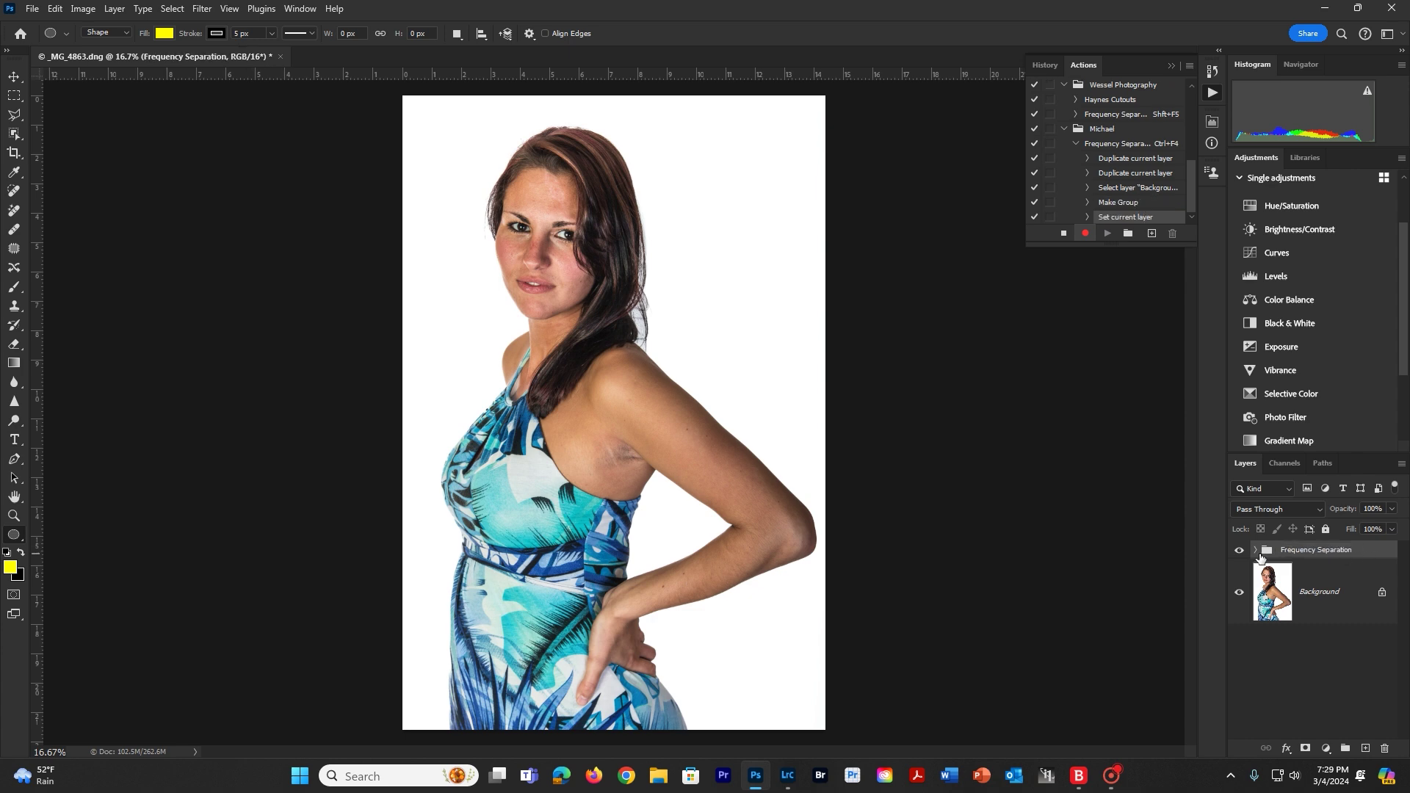
Rename the upper layer copy in the group as Texture and the lower one as Gaussian Blur
{"action": "left_click", "coordinate": [1257, 552]}
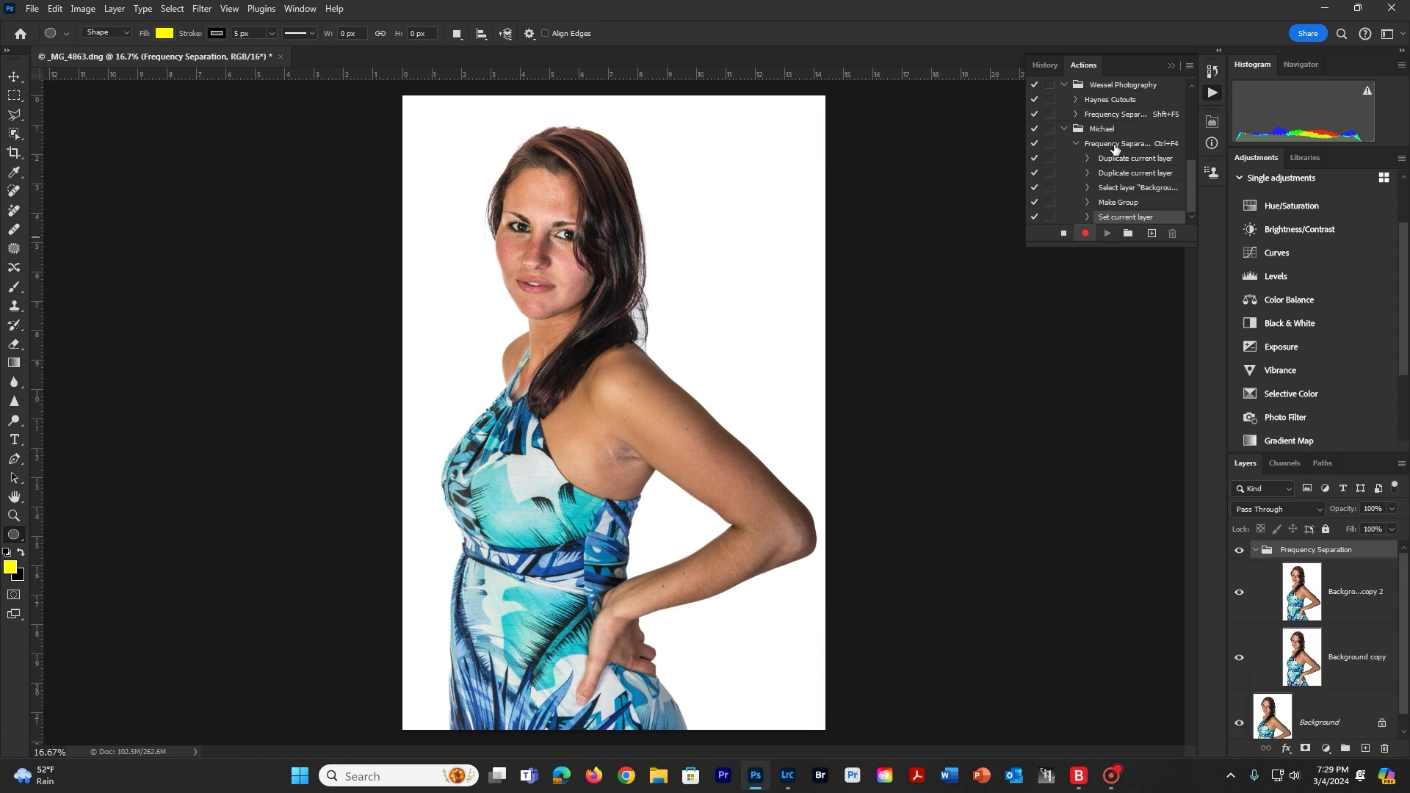
{"action": "double_click", "coordinate": [1351, 592]}
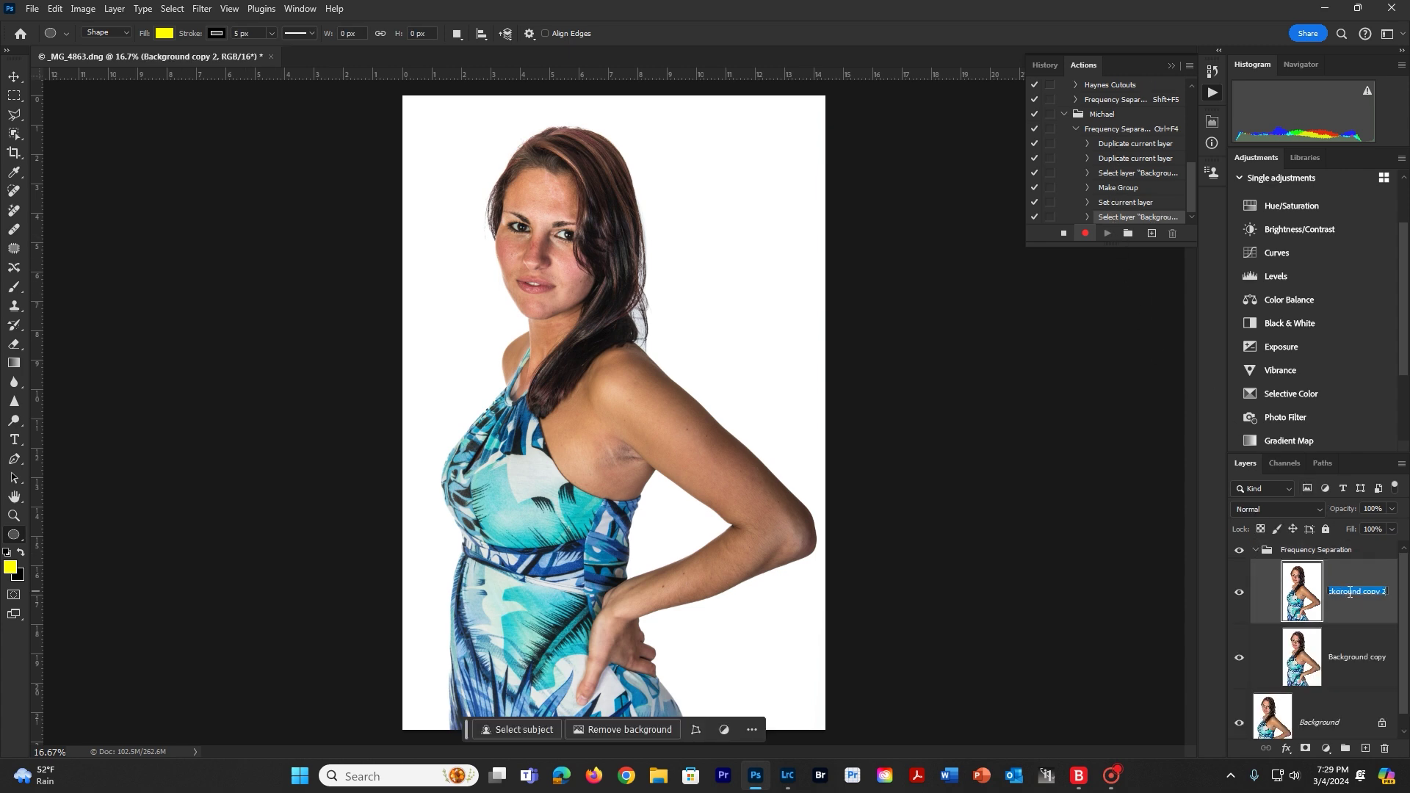
{"action": "type", "text": "Texture"}
{"action": "left_click", "coordinate": [1341, 658]}
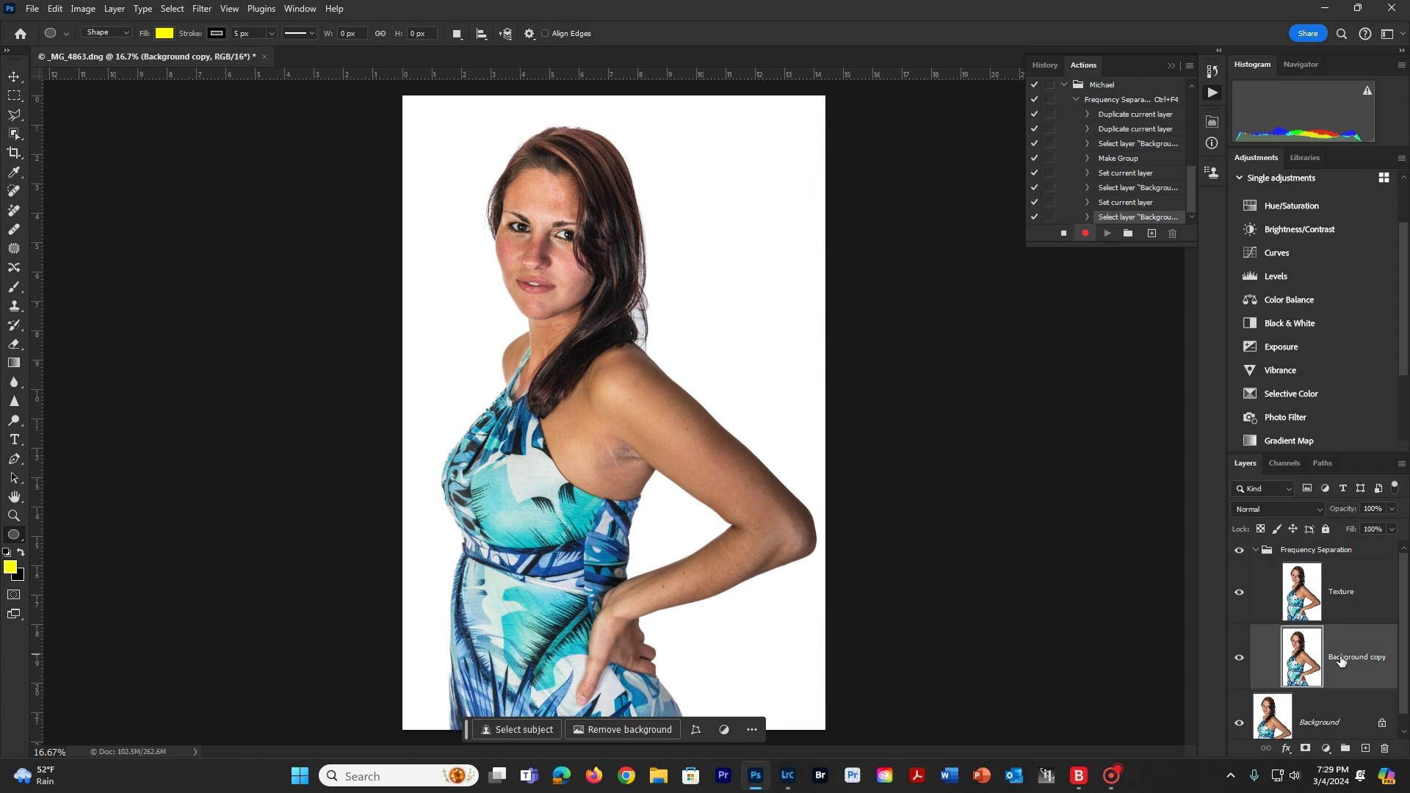
{"action": "double_click", "coordinate": [1341, 659]}
{"action": "type", "text": "Gaussian Blur"}
{"action": "key", "text": "Return"}
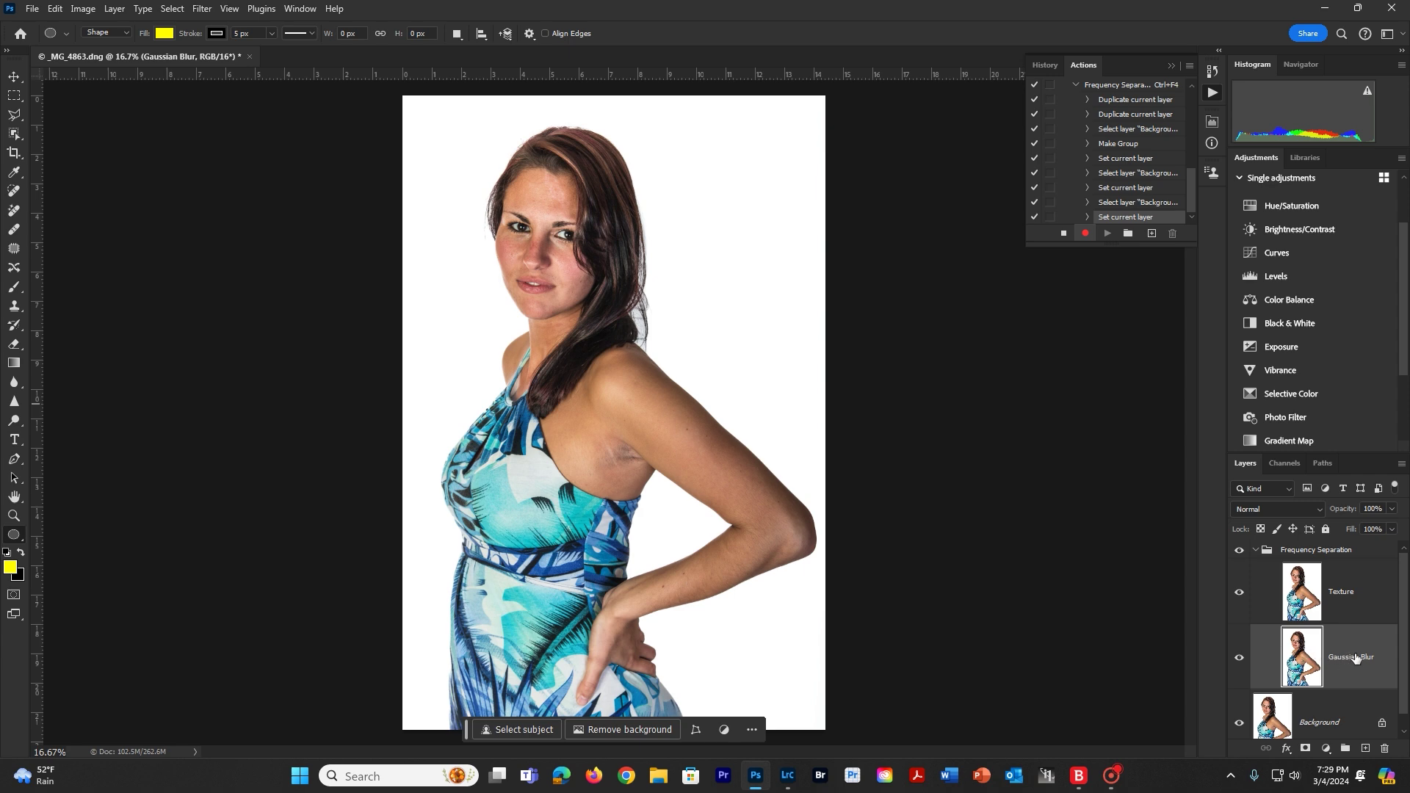
Hide the Texture layer and apply a Gaussian Blur with a 5.0 pixel radius to the Gaussian Blur layer
{"action": "left_click", "coordinate": [1240, 595]}
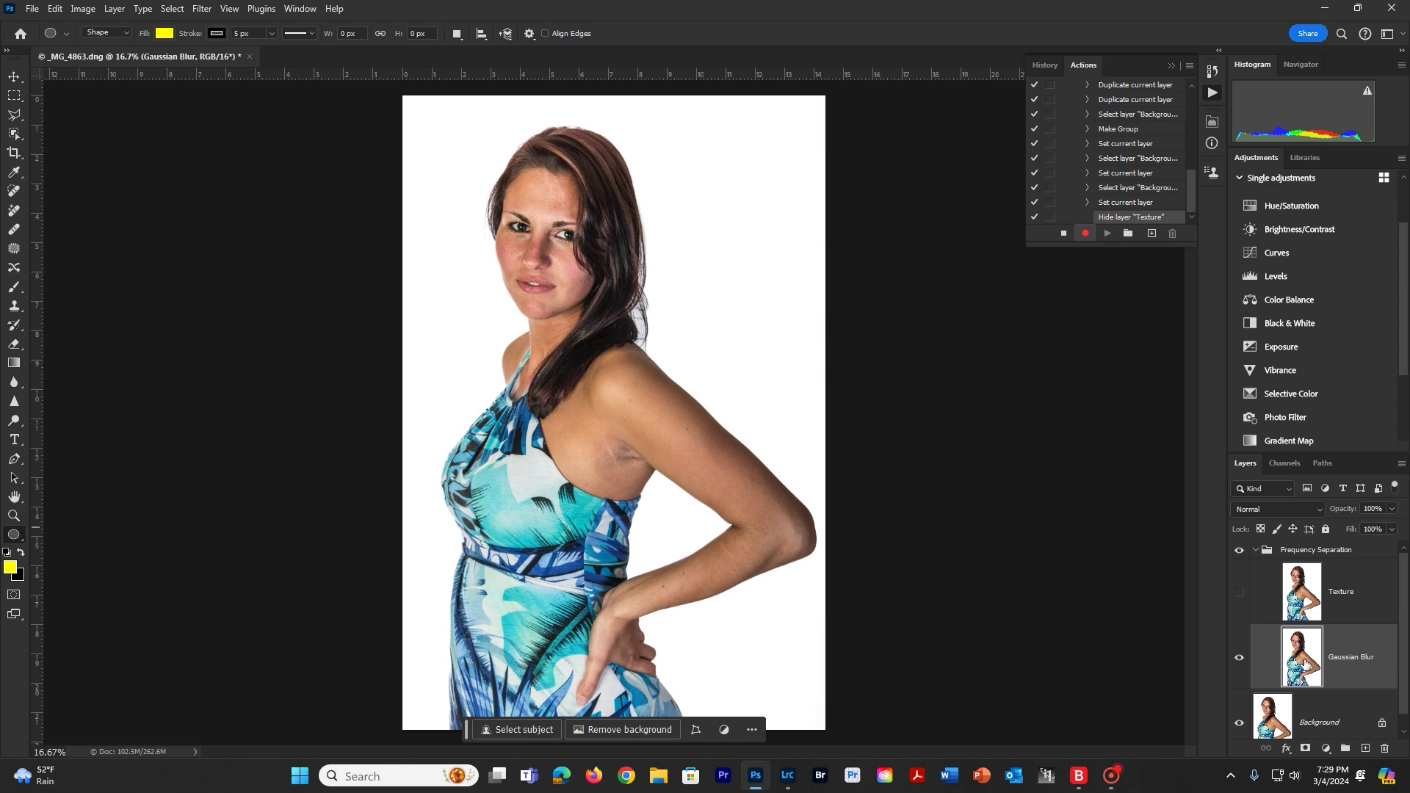
{"action": "left_click", "coordinate": [202, 8]}
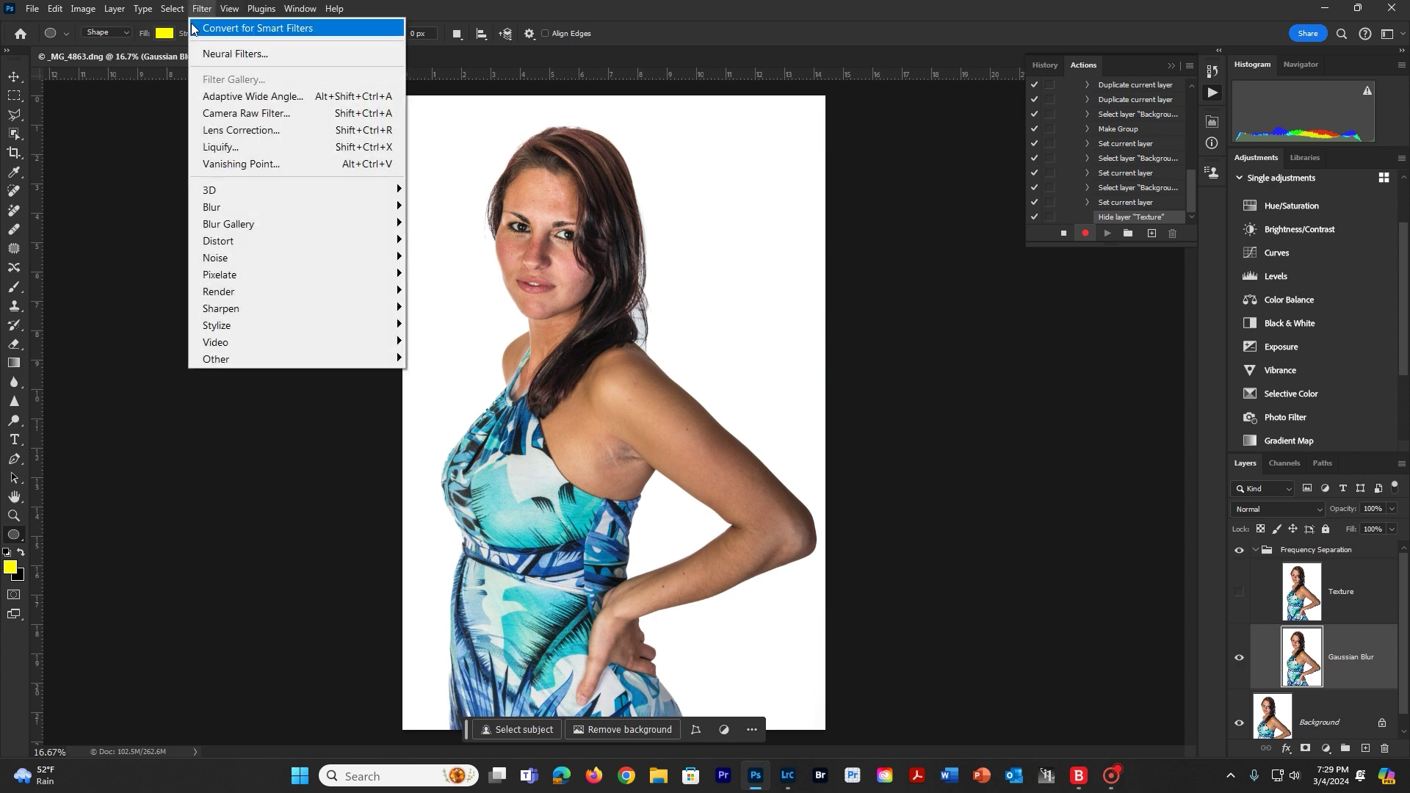
{"action": "mouse_move", "coordinate": [210, 212]}
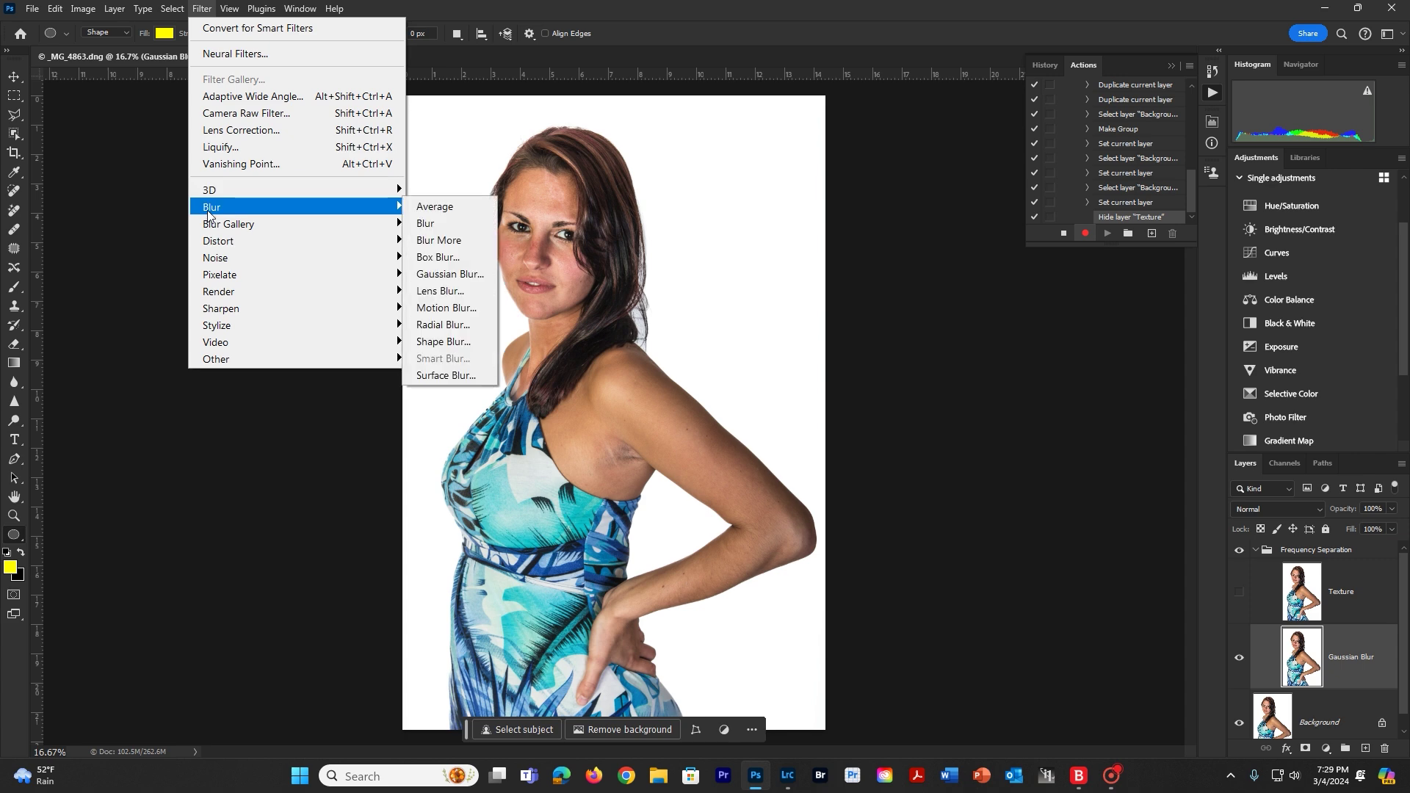
{"action": "left_click", "coordinate": [446, 274]}
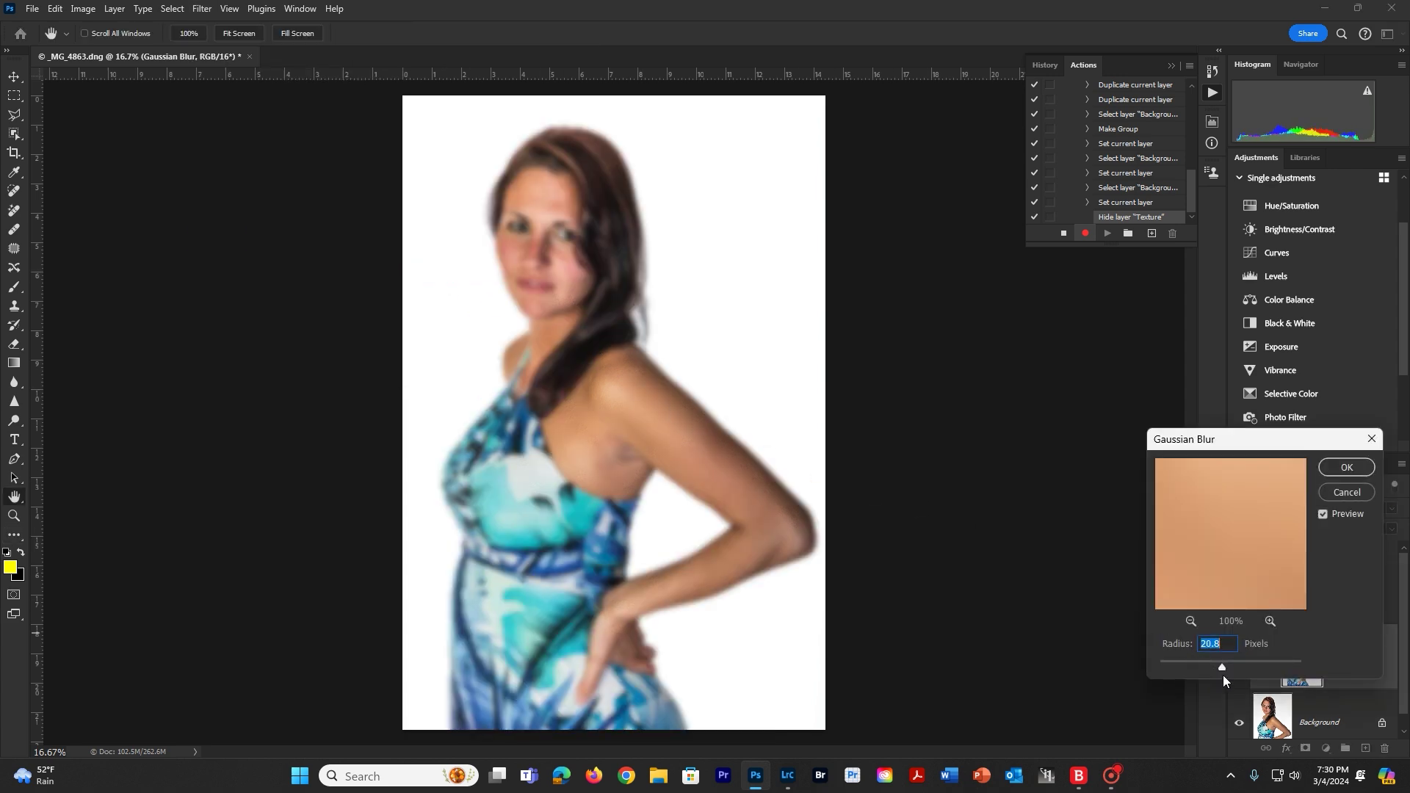
{"action": "left_click_drag", "start_coordinate": [1193, 668], "coordinate": [1194, 669]}
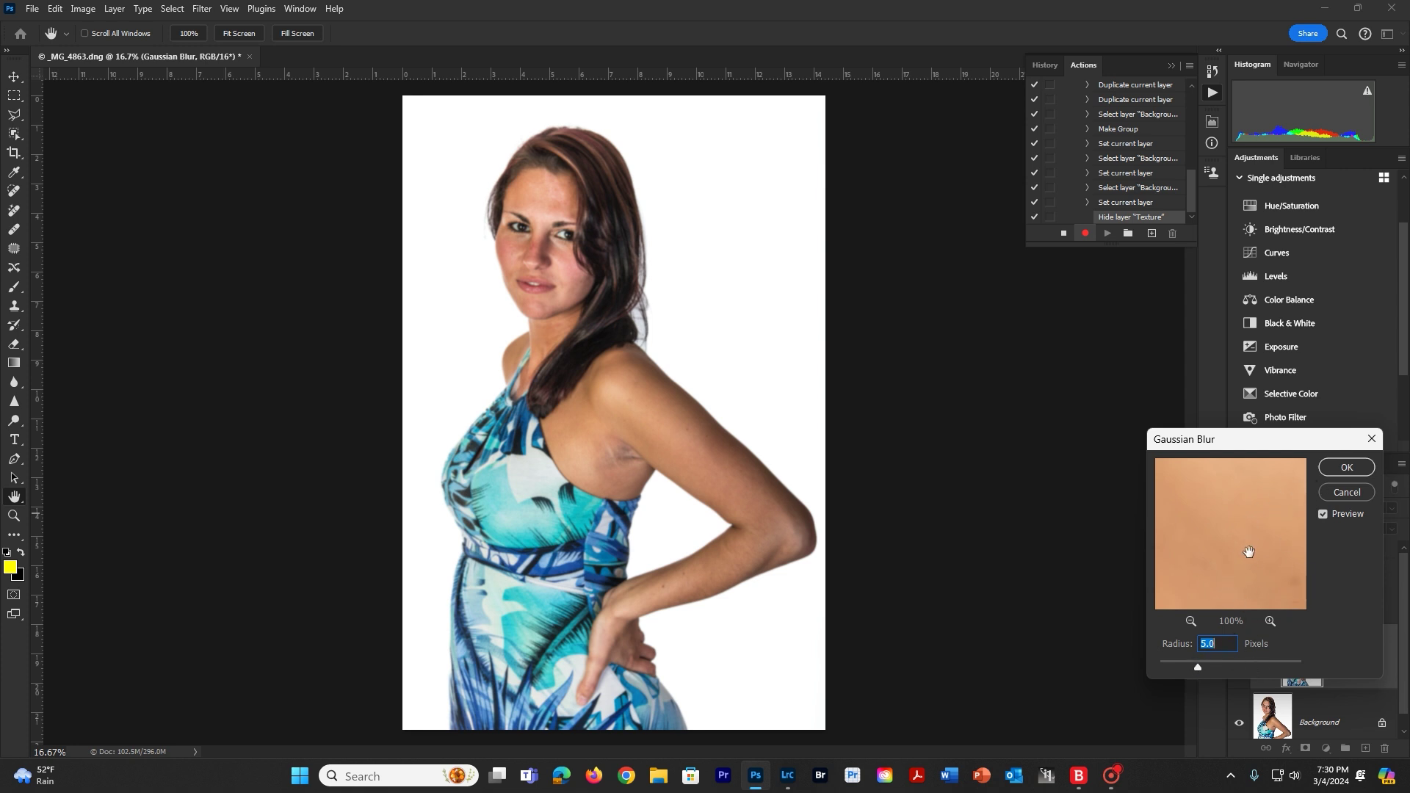
{"action": "left_click", "coordinate": [1347, 469]}
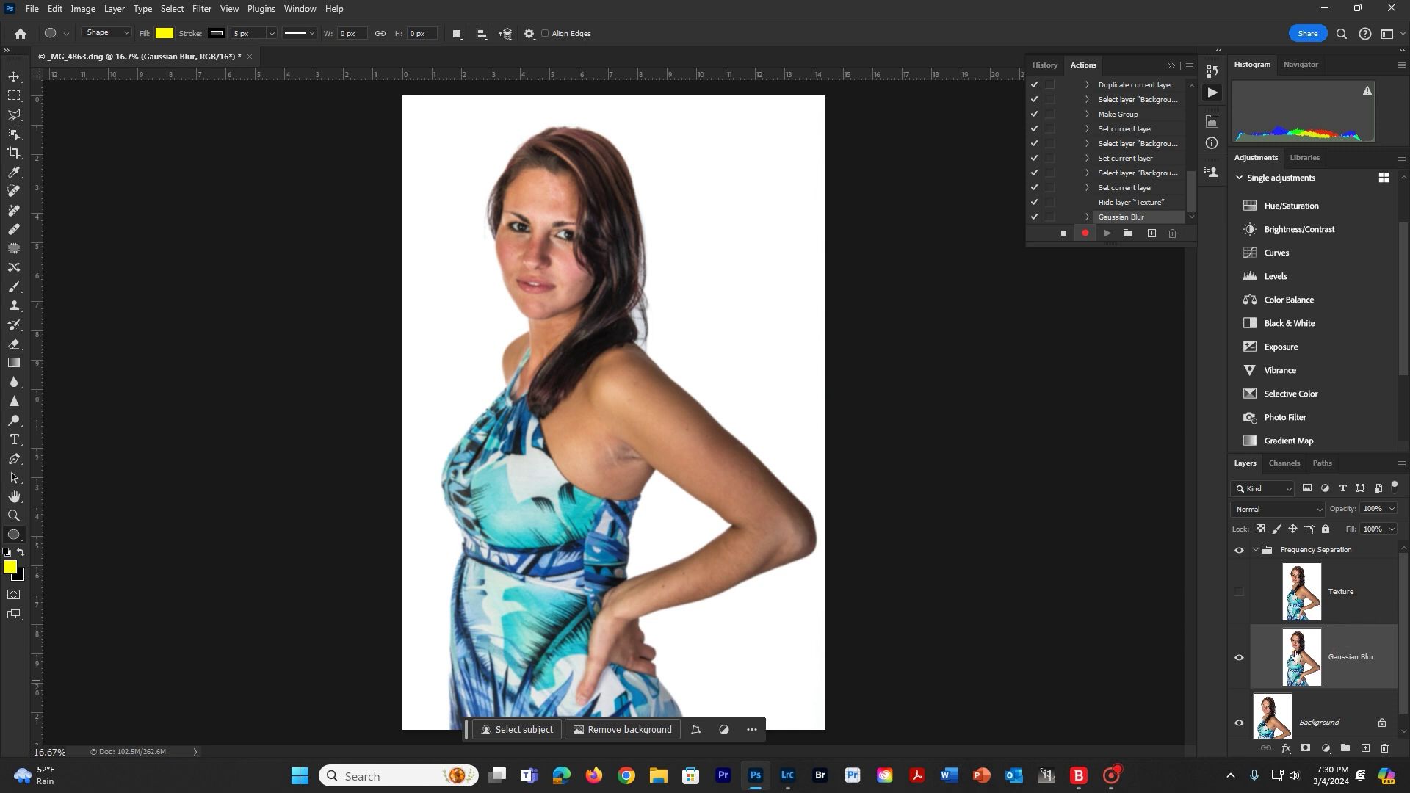
Show the Texture layer and use Apply Image on it with the Gaussian Blur layer as source, Subtract blending, scale 2 and offset 128
{"action": "left_click", "coordinate": [1239, 595]}
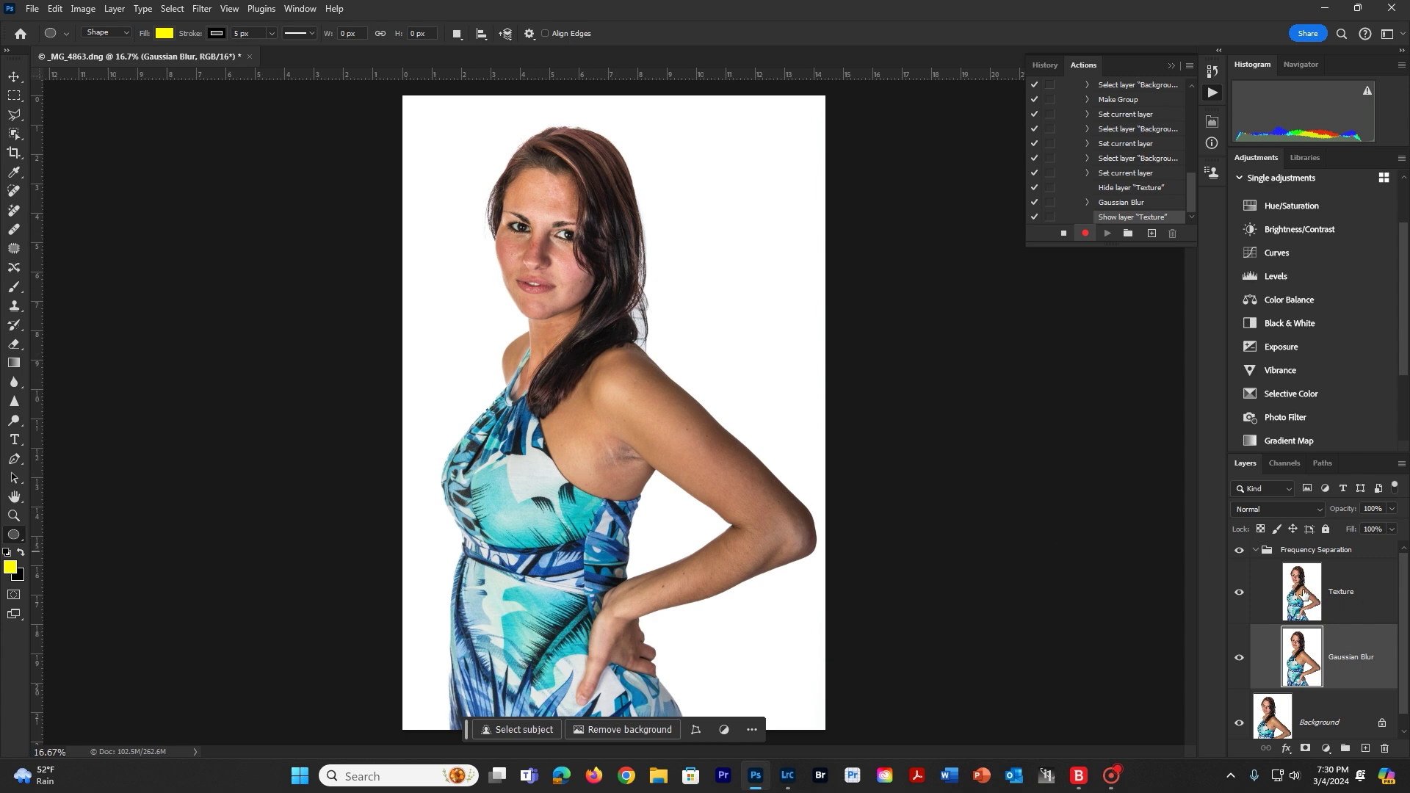
{"action": "left_click", "coordinate": [1353, 584]}
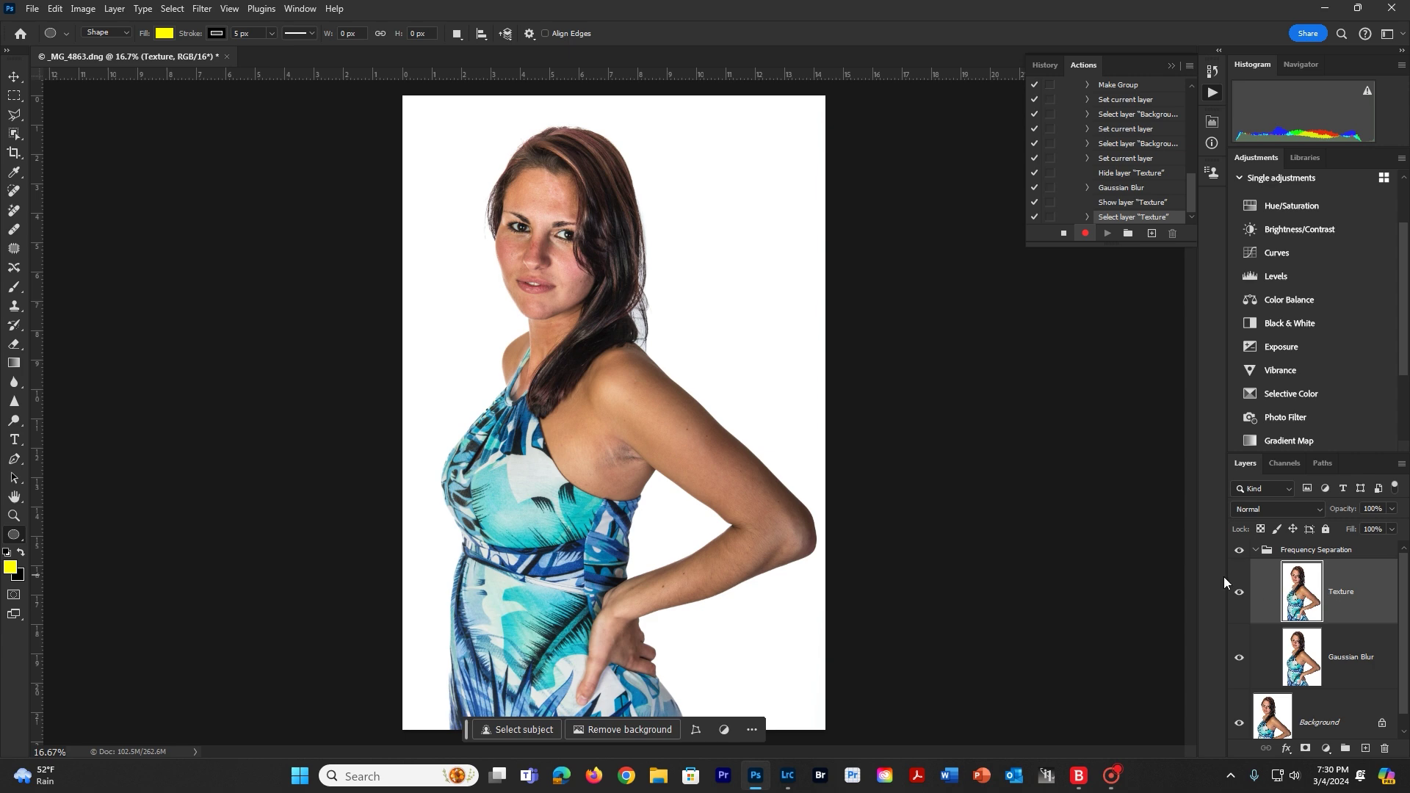
{"action": "left_click", "coordinate": [83, 9]}
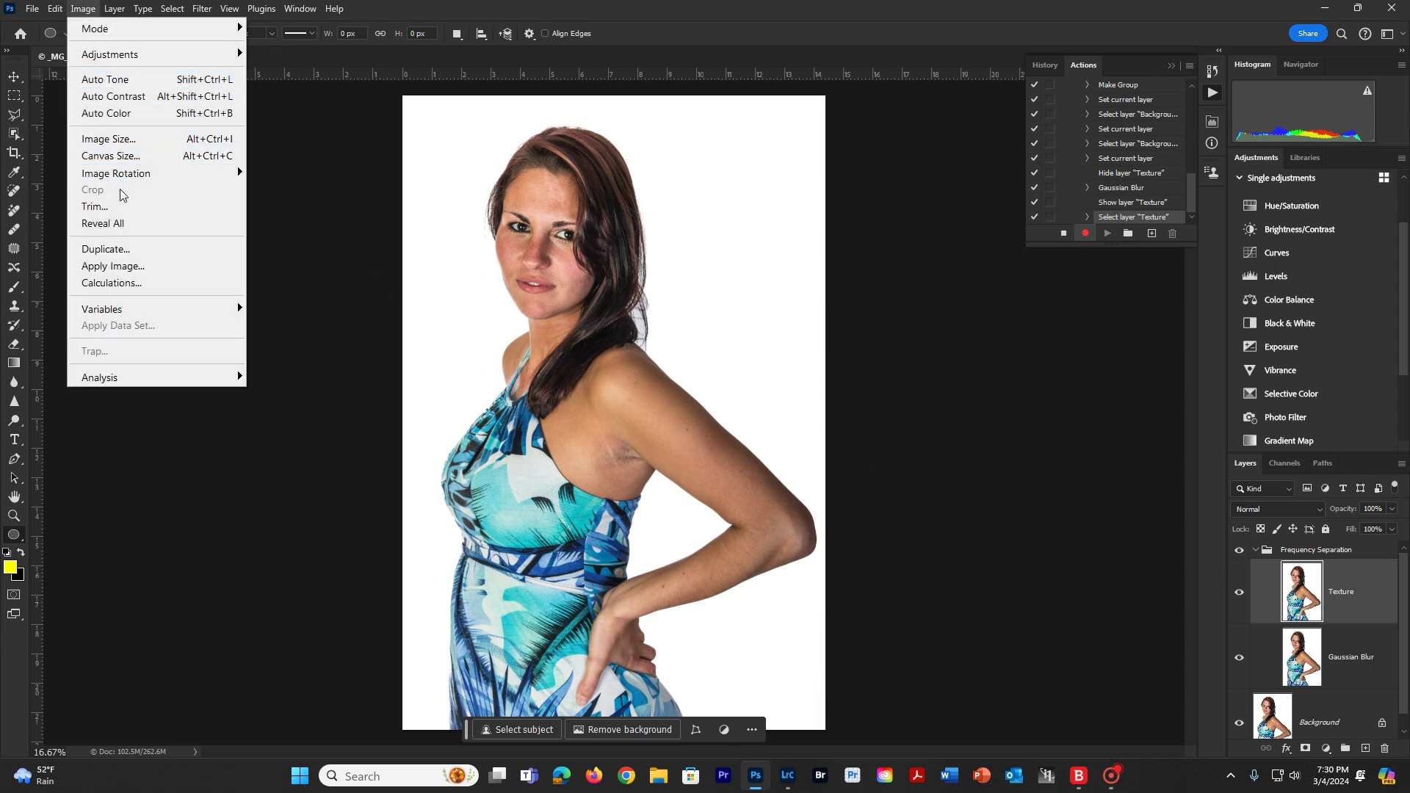
{"action": "left_click", "coordinate": [116, 268]}
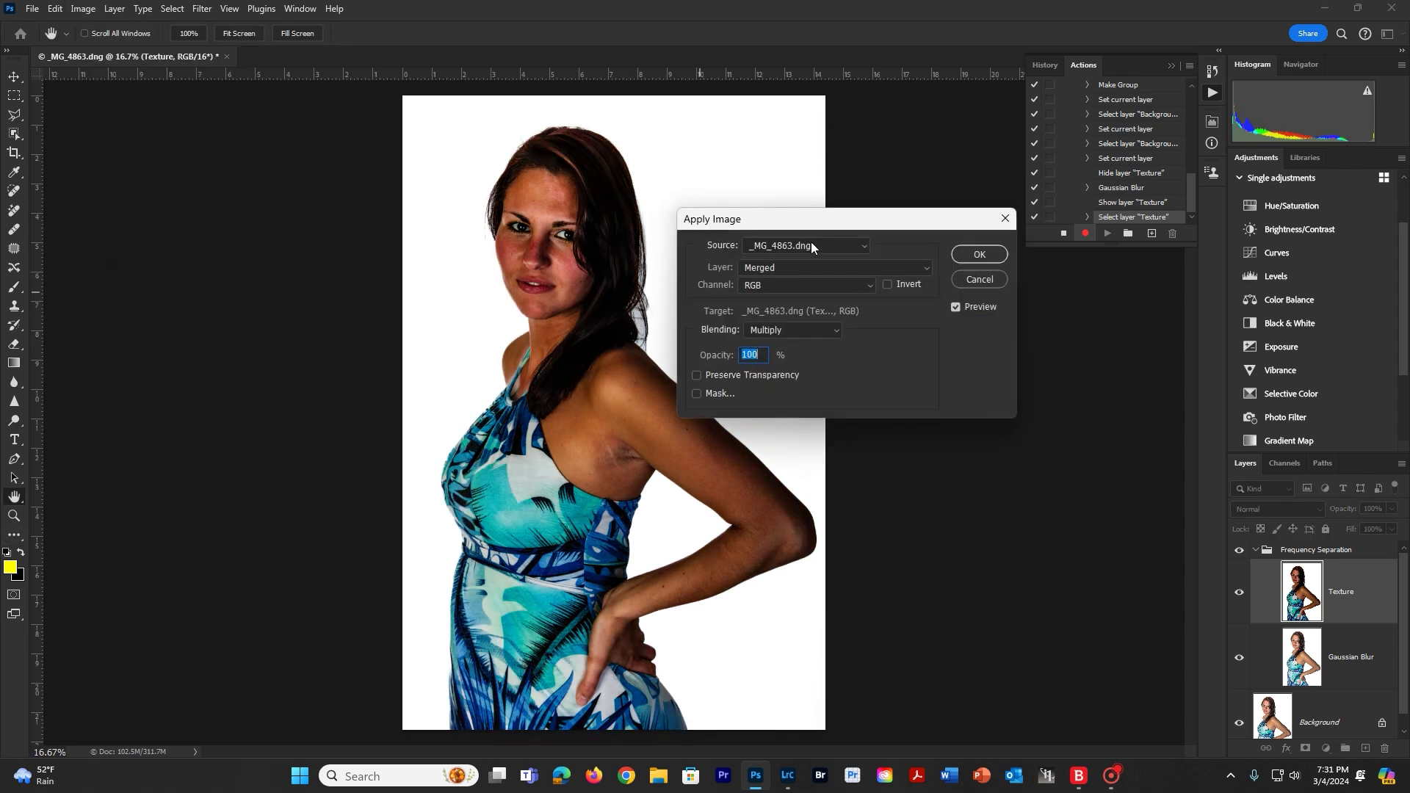
{"action": "left_click", "coordinate": [808, 267]}
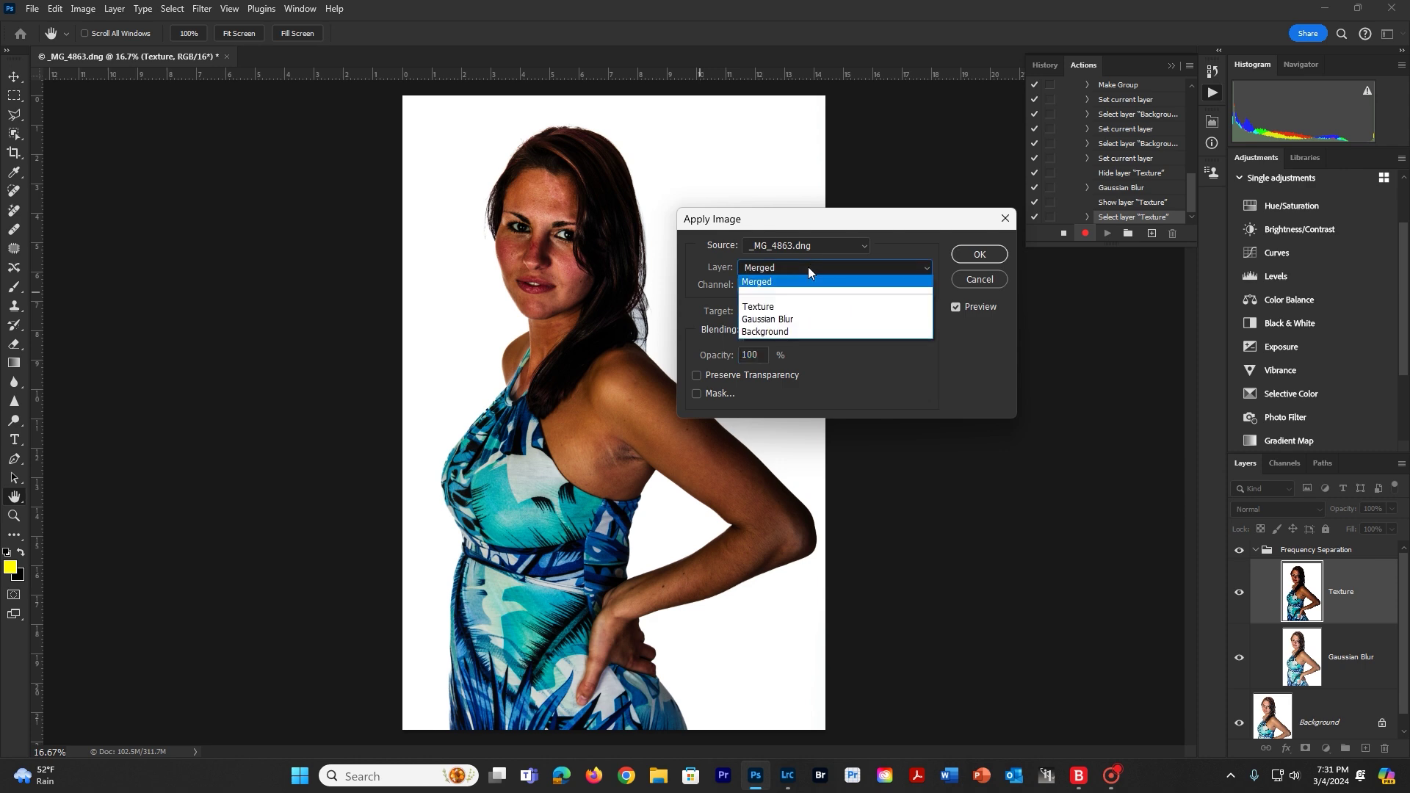
{"action": "left_click", "coordinate": [769, 320]}
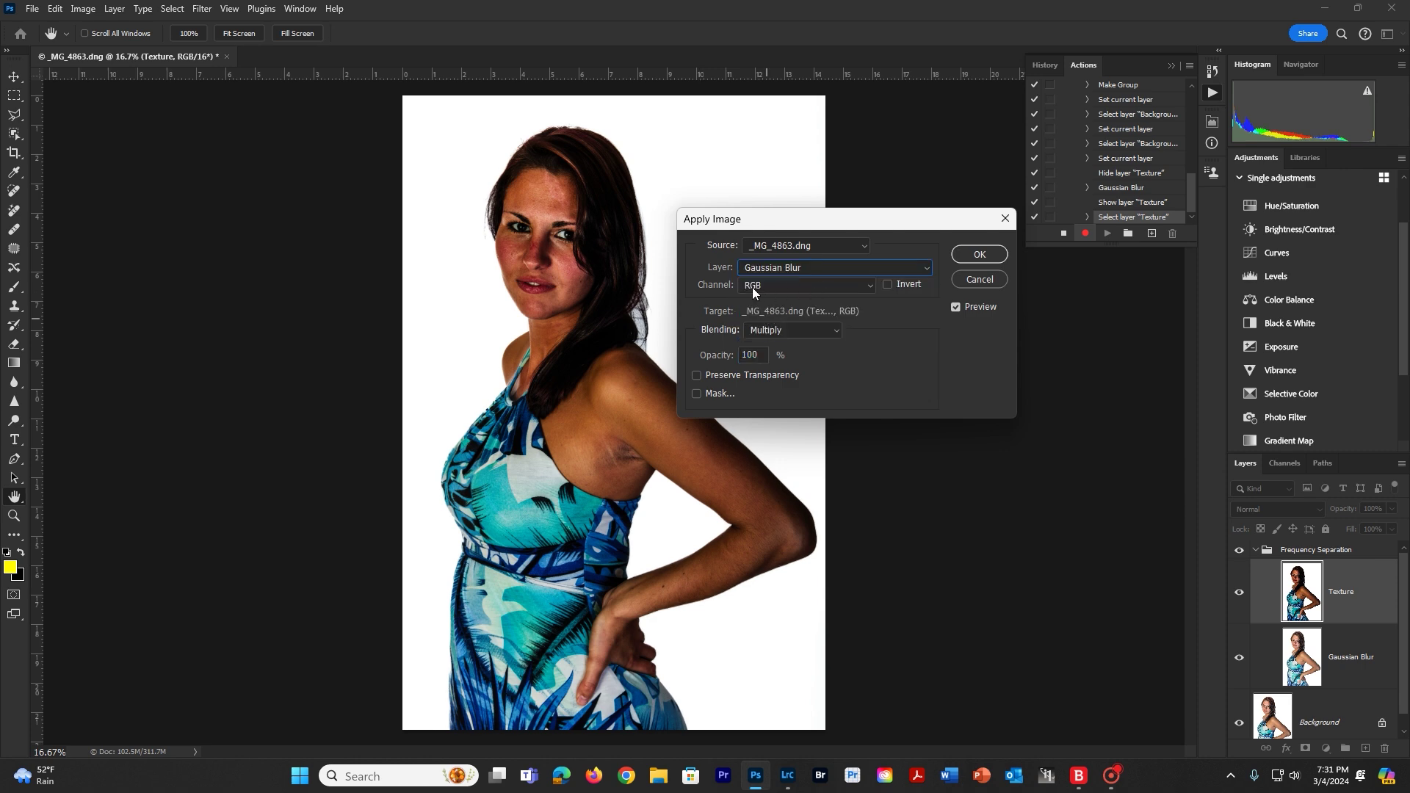
{"action": "left_click", "coordinate": [791, 330]}
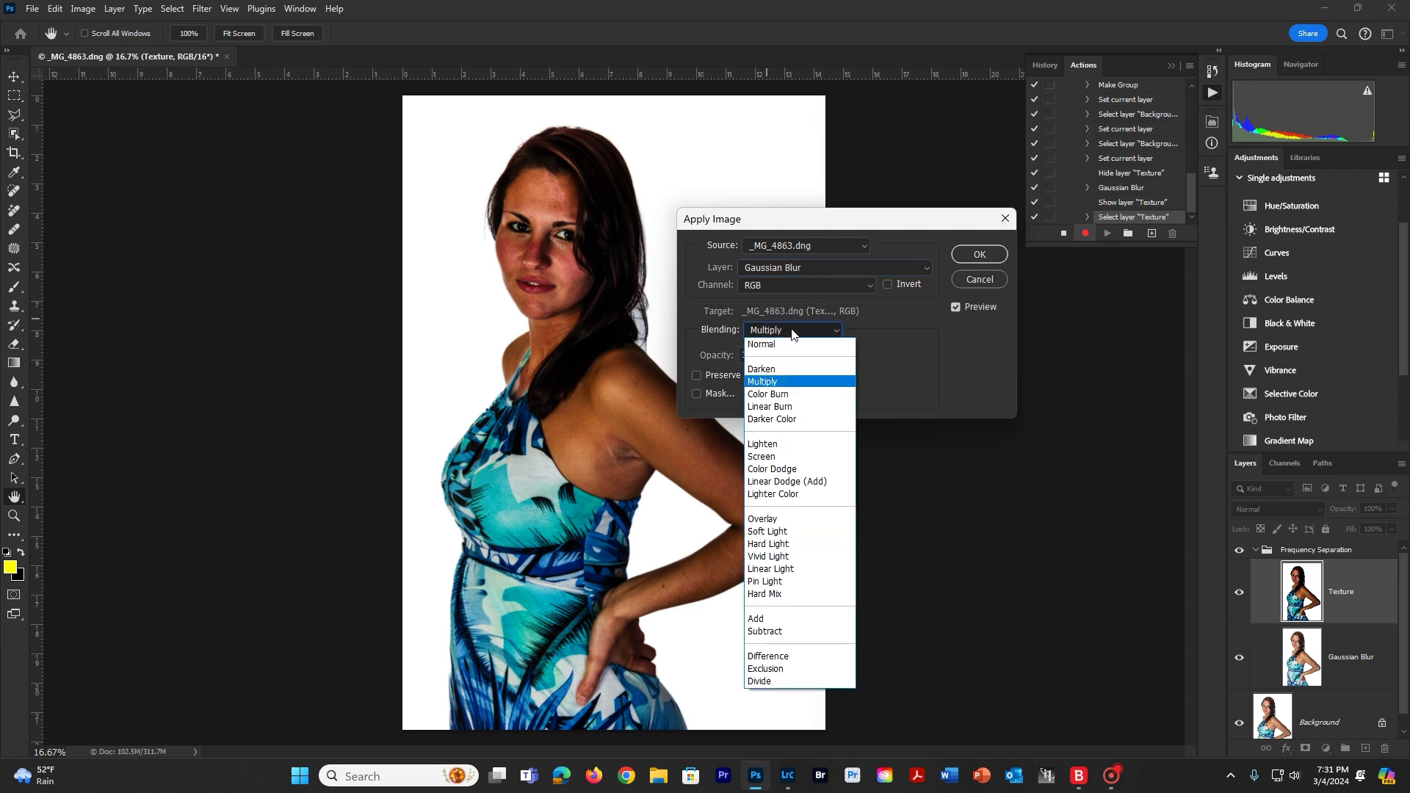
{"action": "left_click", "coordinate": [773, 634]}
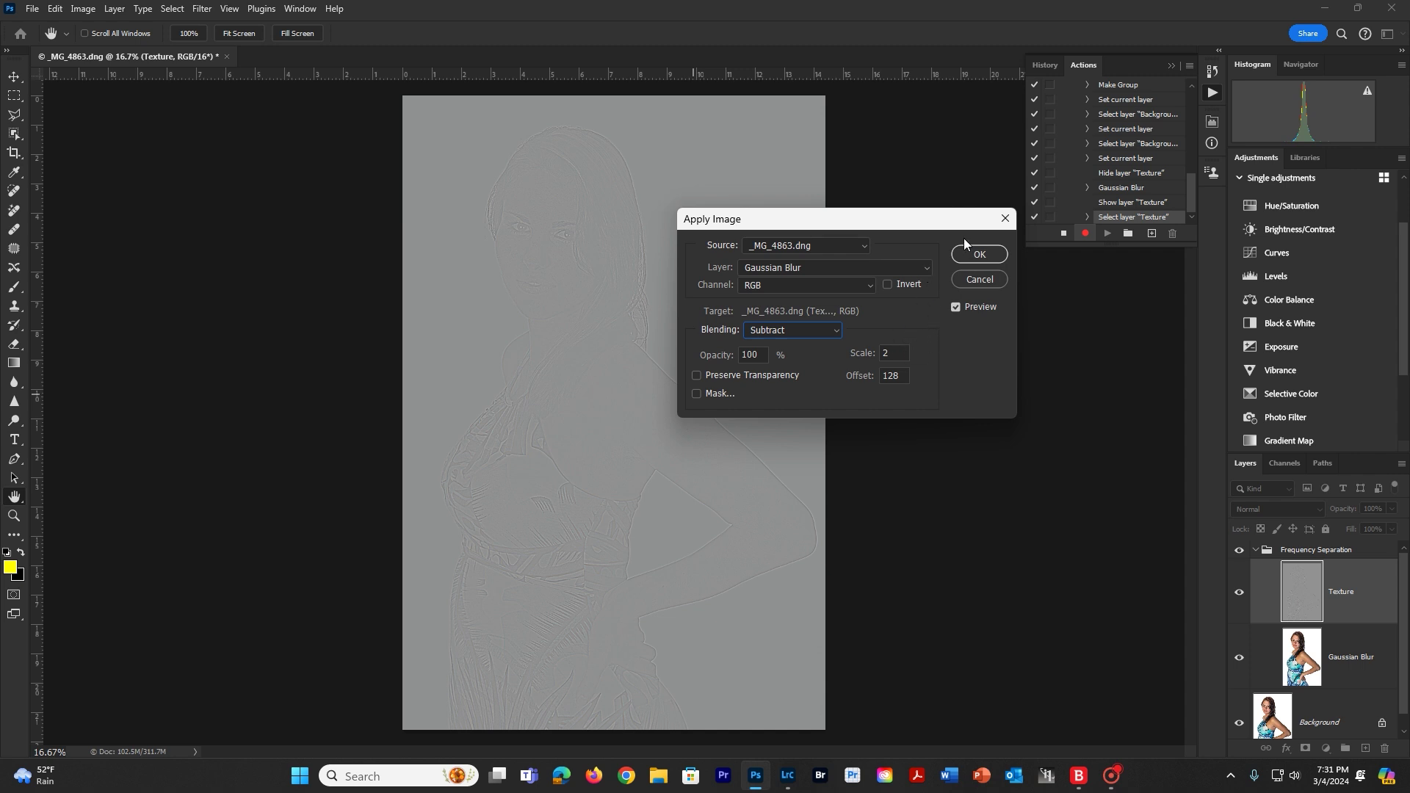
{"action": "left_click", "coordinate": [977, 253]}
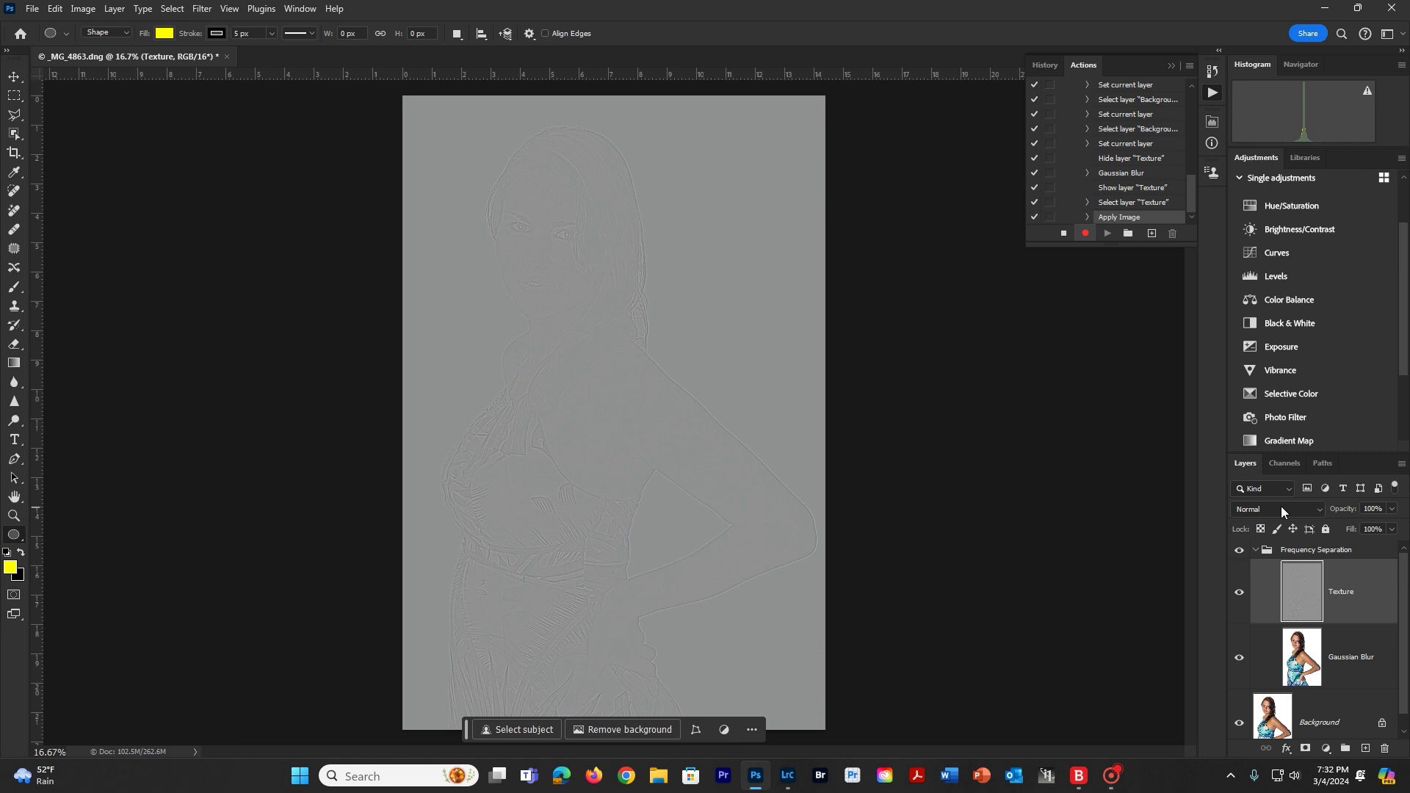
Set the Texture layer's blend mode to Linear Light and stop recording the action
{"action": "left_click", "coordinate": [1321, 510]}
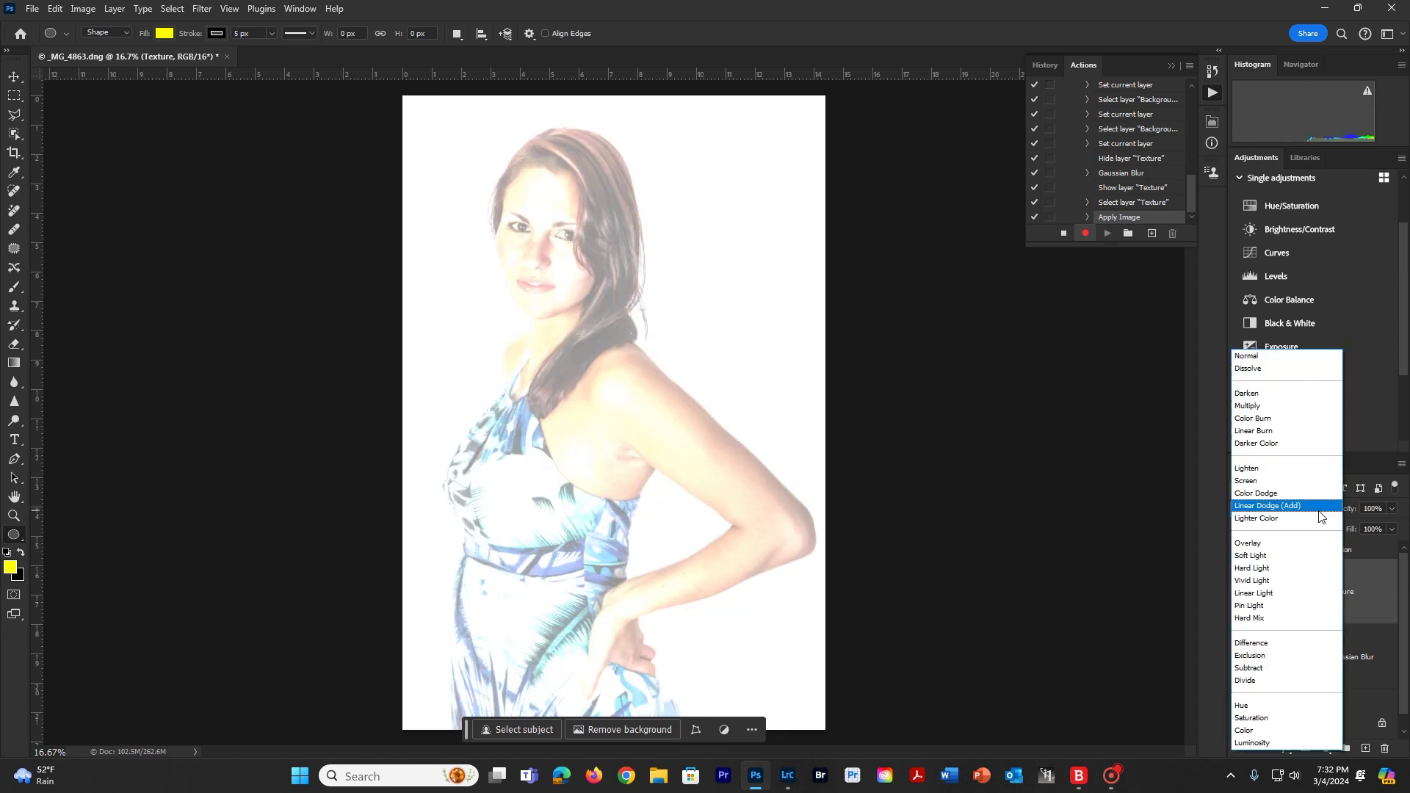
{"action": "left_click", "coordinate": [1259, 594]}
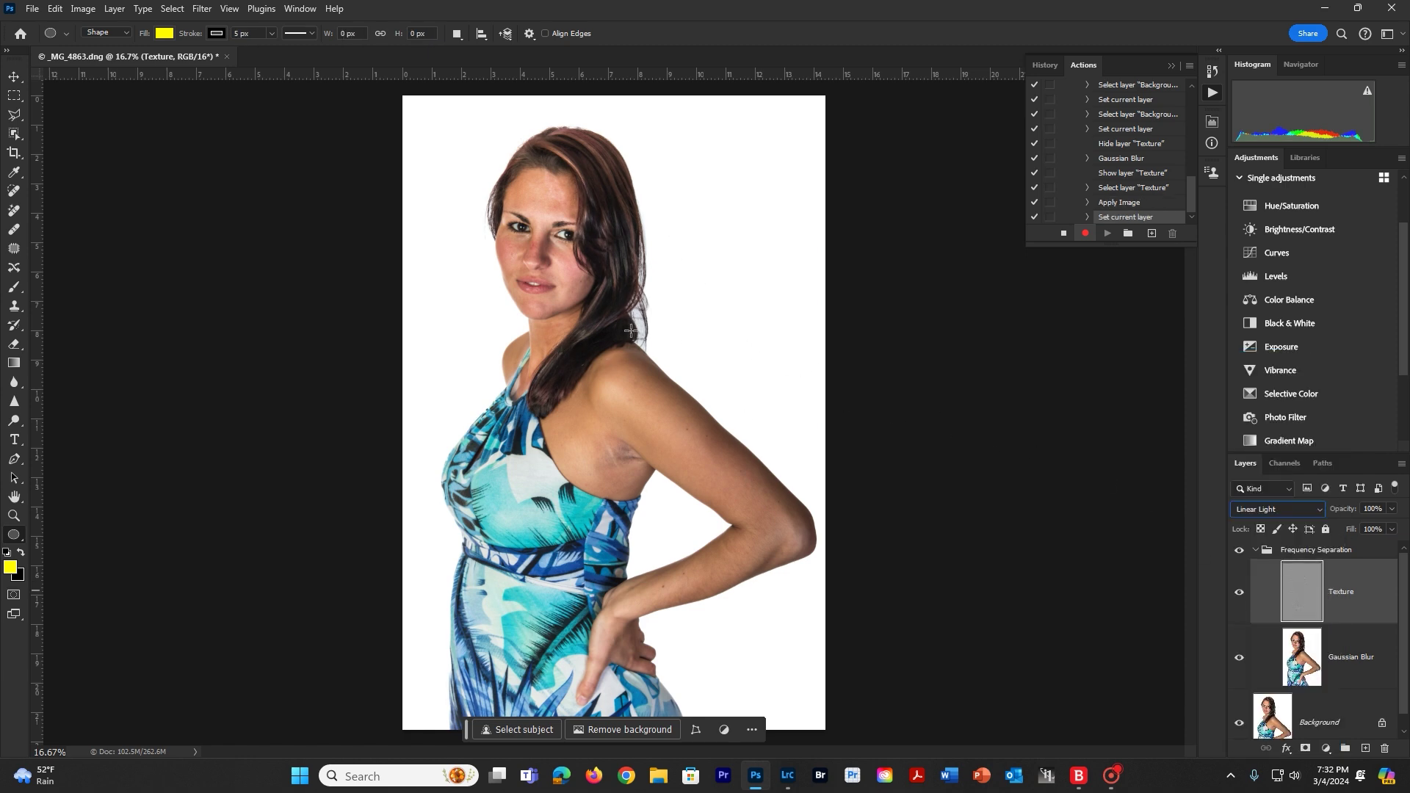
{"action": "left_click", "coordinate": [1062, 233]}
Delete the Frequency Separation group and play the newly recorded action to rebuild it
{"action": "left_click_drag", "start_coordinate": [1320, 550], "coordinate": [1385, 749]}
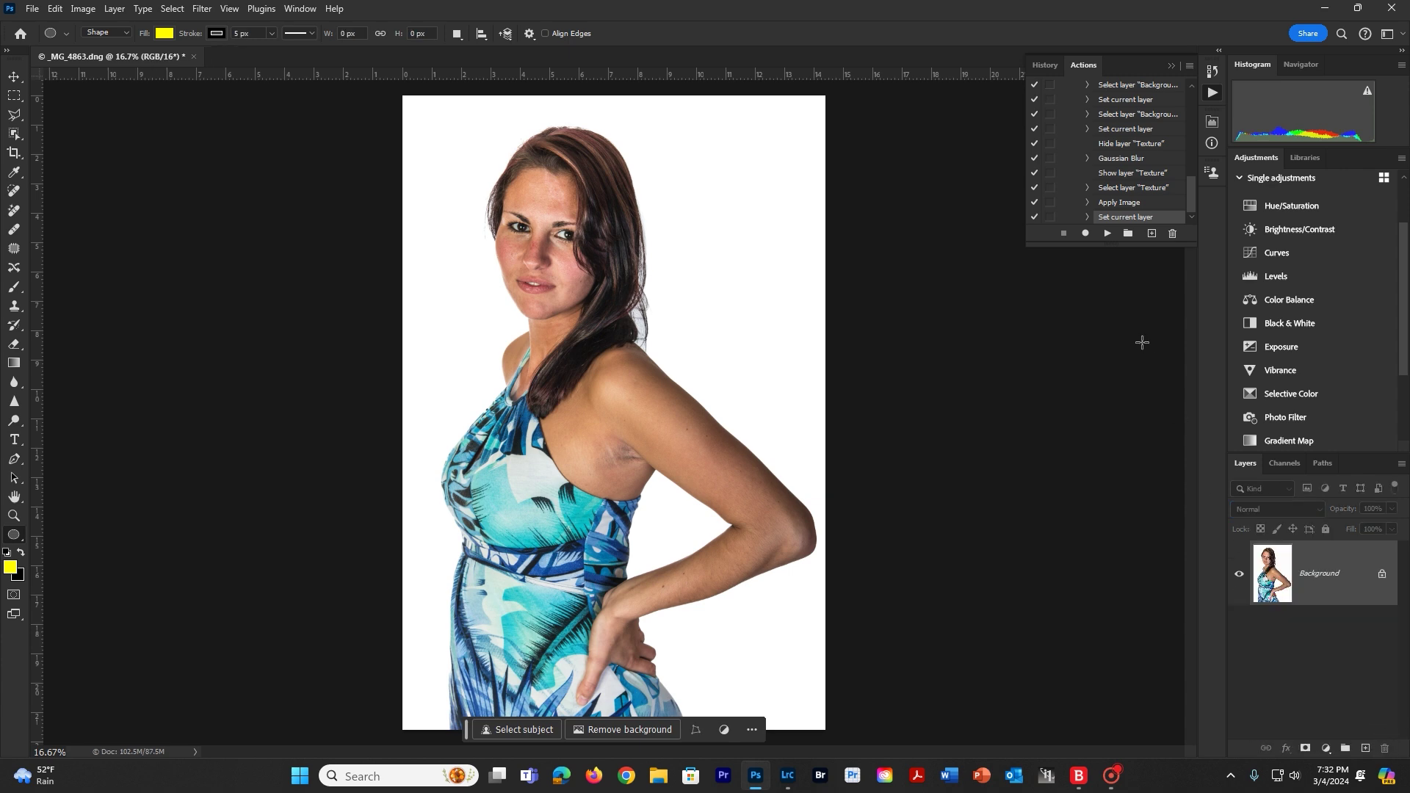
{"action": "left_click_drag", "start_coordinate": [1193, 186], "coordinate": [1193, 141]}
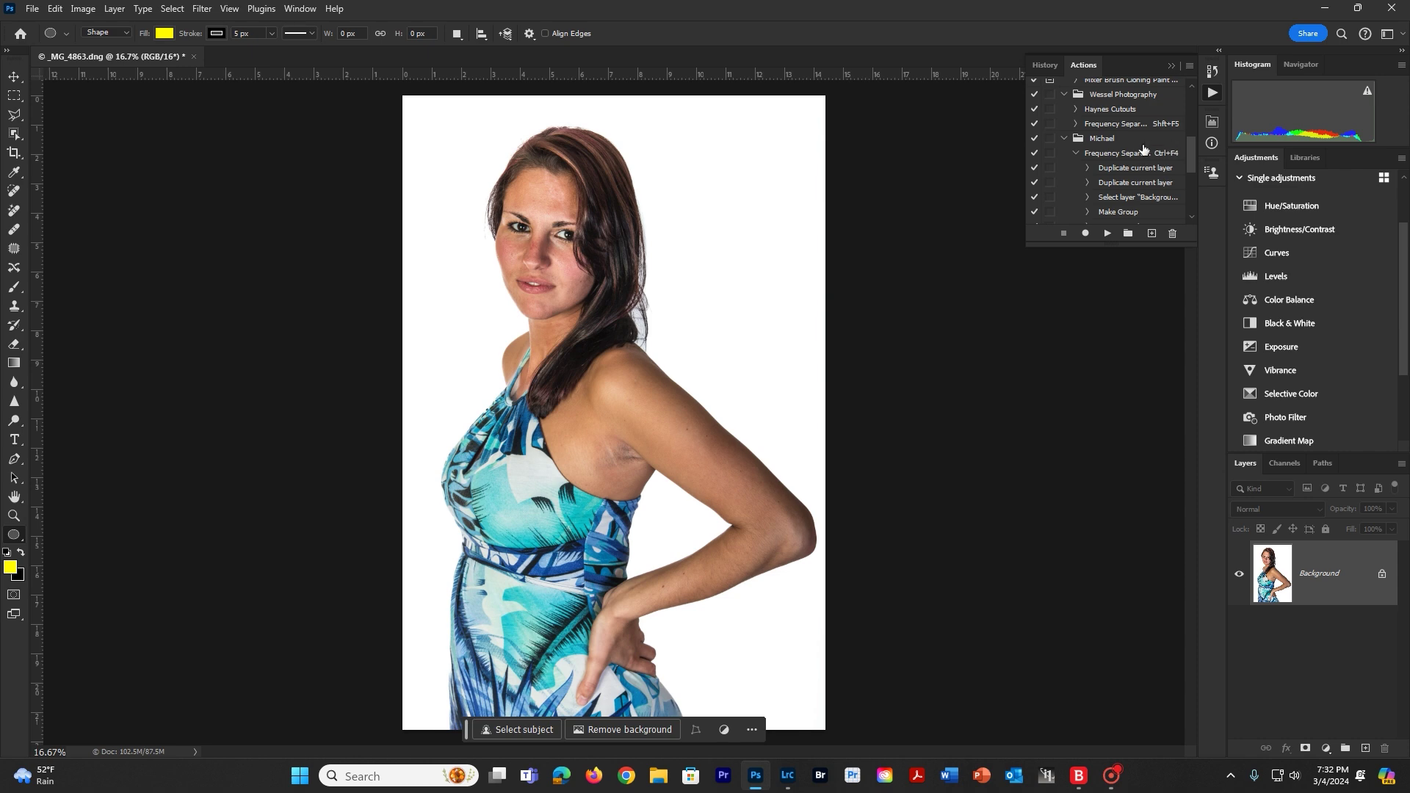
{"action": "left_click", "coordinate": [1100, 156]}
{"action": "left_click", "coordinate": [1107, 234]}
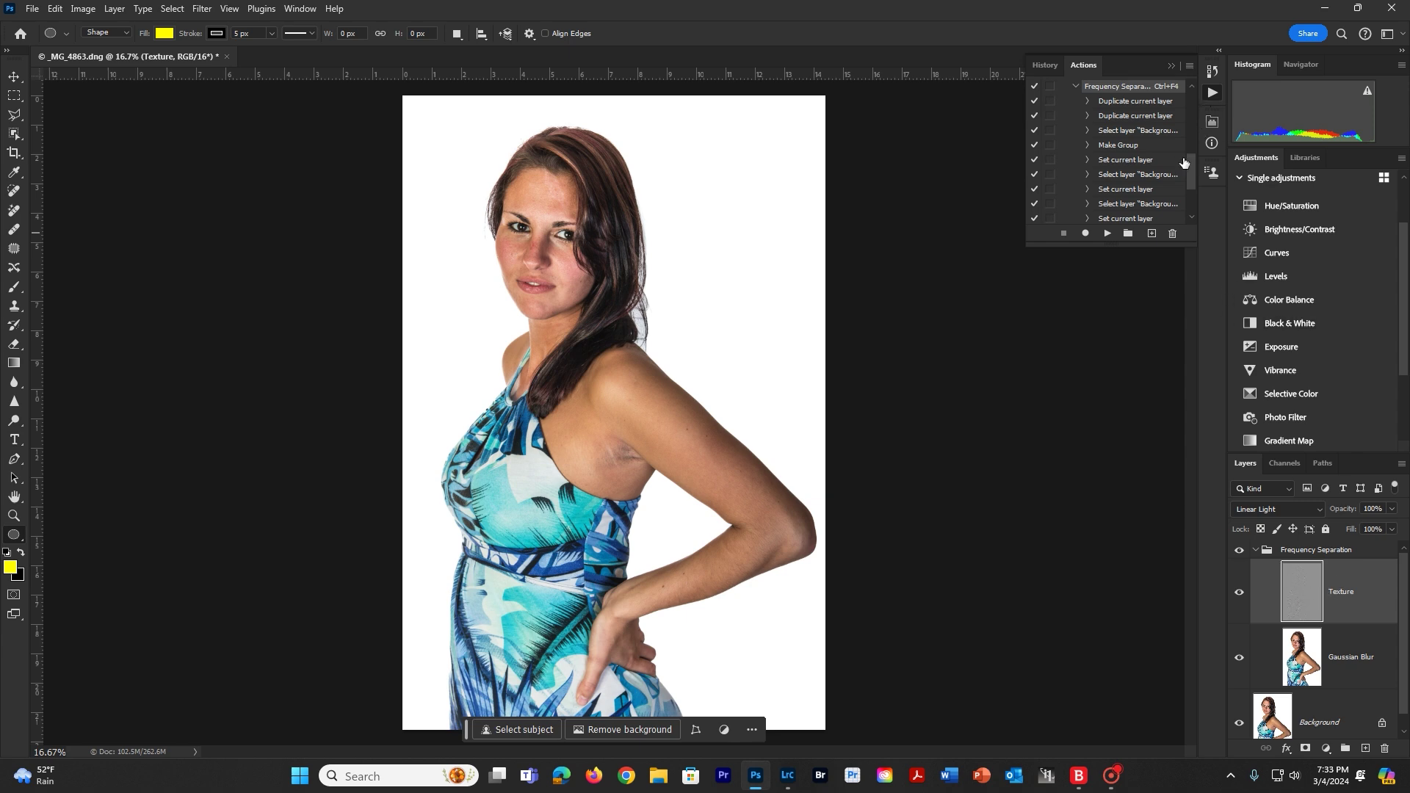
Make the action pause for the dialogs of its Gaussian Blur and Apply Image steps
{"action": "scroll", "coordinate": [1191, 166], "scroll_direction": "up", "scroll_amount": 2}
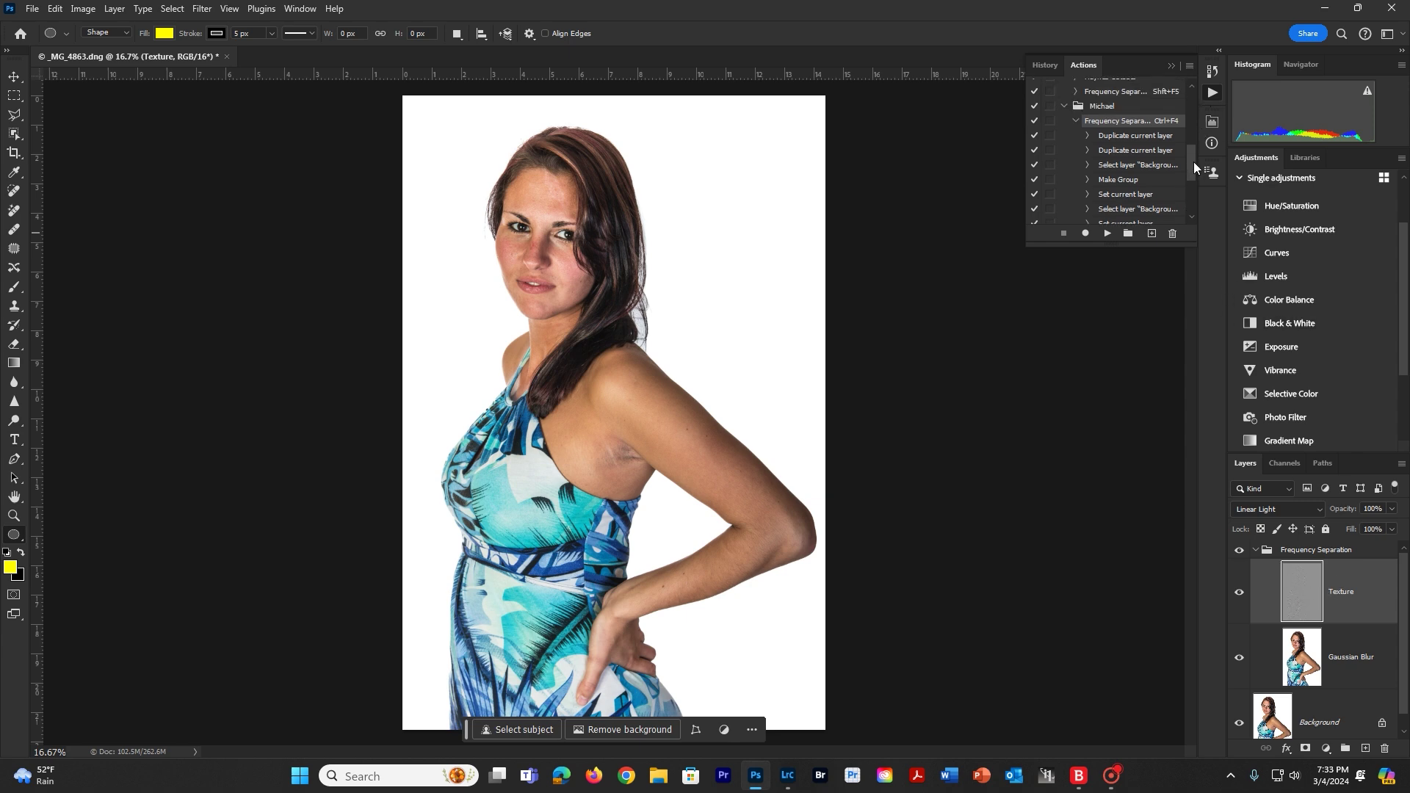
{"action": "left_click_drag", "start_coordinate": [1193, 163], "coordinate": [1197, 172]}
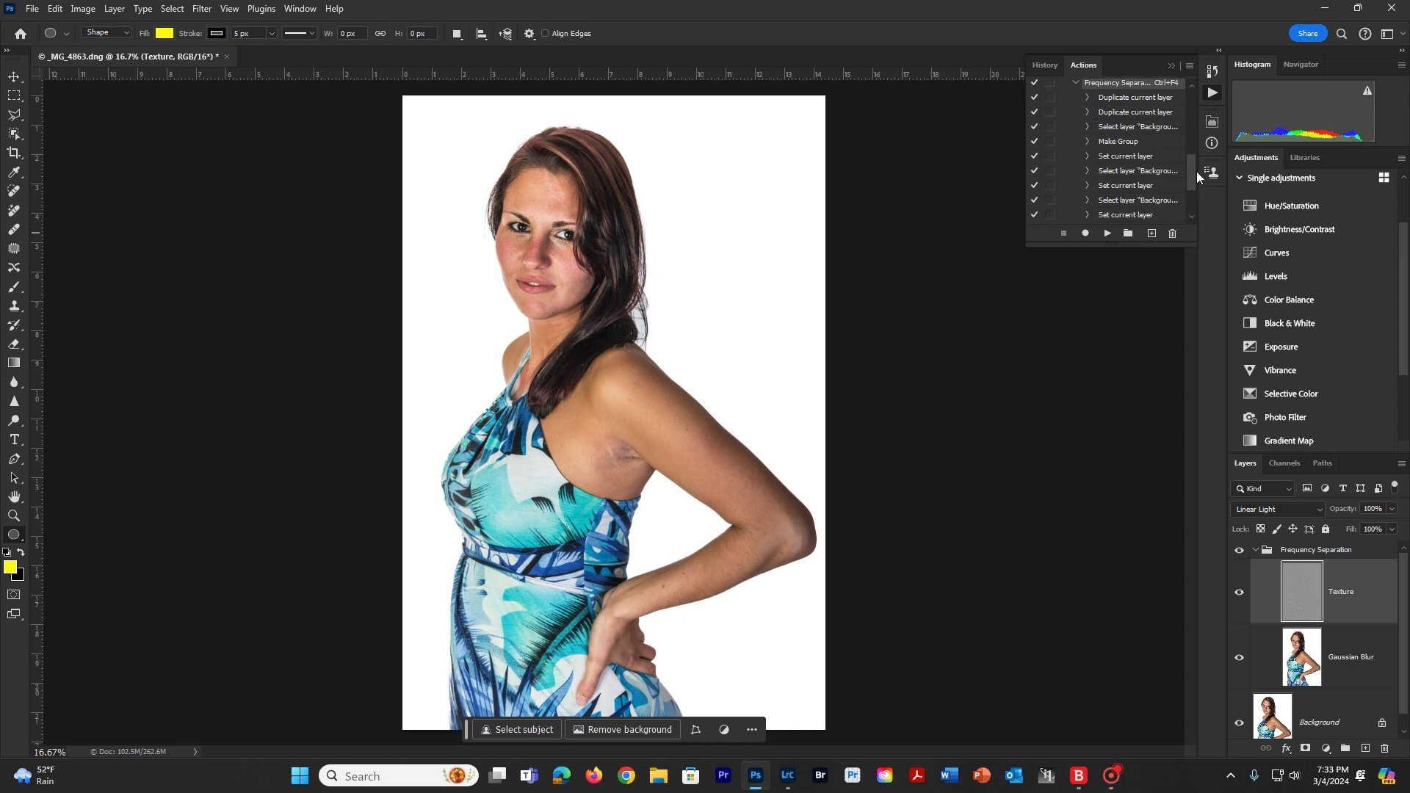
{"action": "left_click_drag", "start_coordinate": [1198, 176], "coordinate": [1198, 173]}
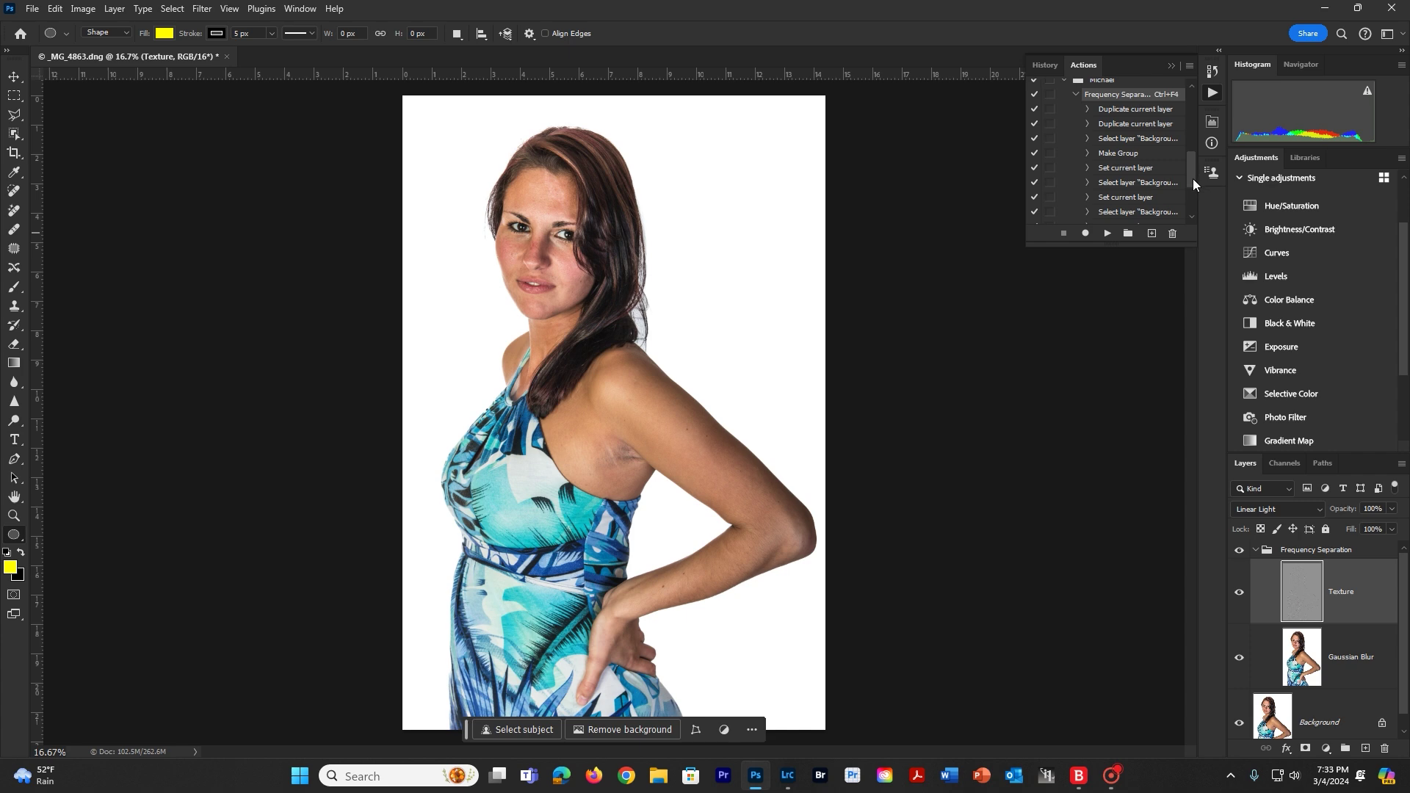
{"action": "left_click_drag", "start_coordinate": [1193, 179], "coordinate": [1197, 205]}
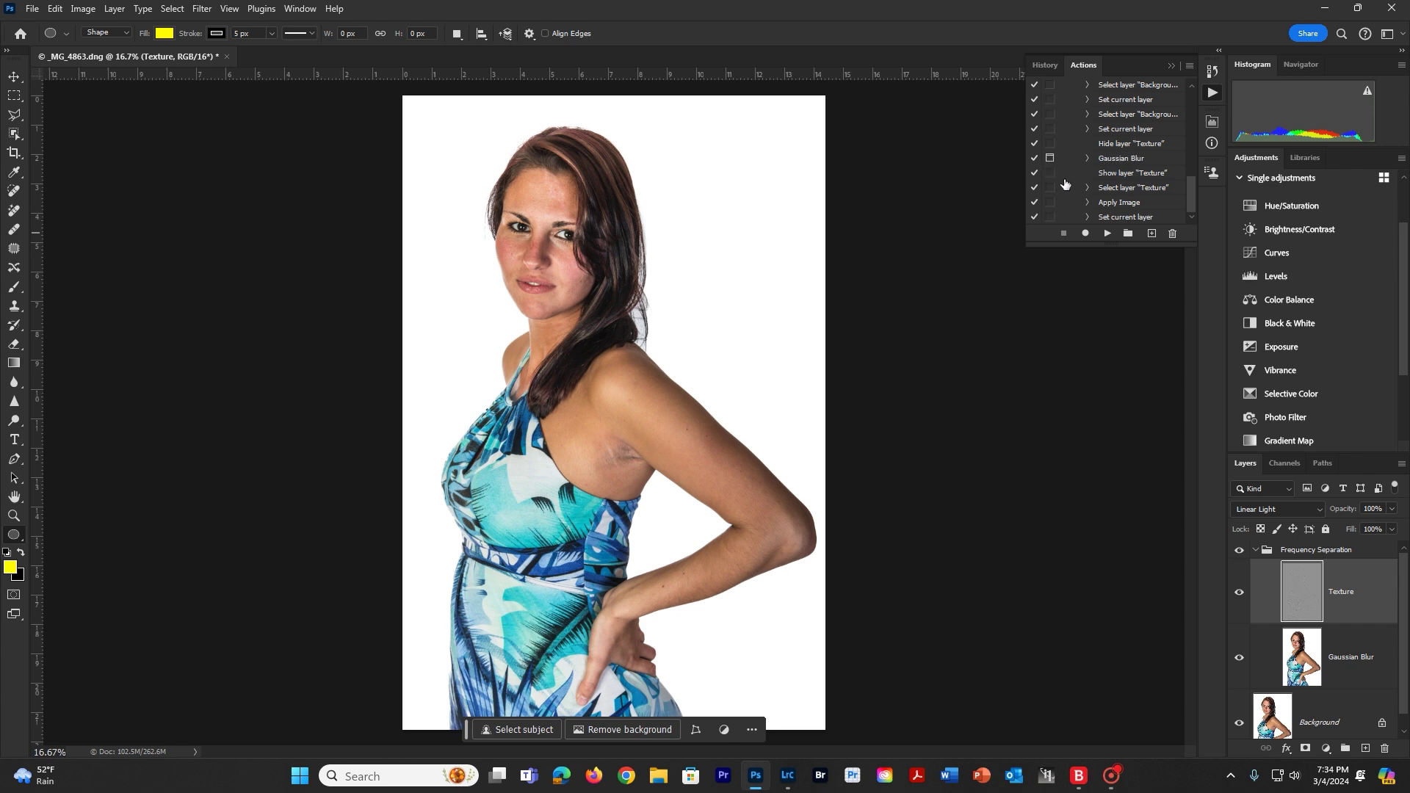
{"action": "left_click", "coordinate": [1050, 203]}
Delete the Frequency Separation group, replay the action and raise the Gaussian Blur radius slightly in its dialog
{"action": "left_click_drag", "start_coordinate": [1343, 551], "coordinate": [1386, 748]}
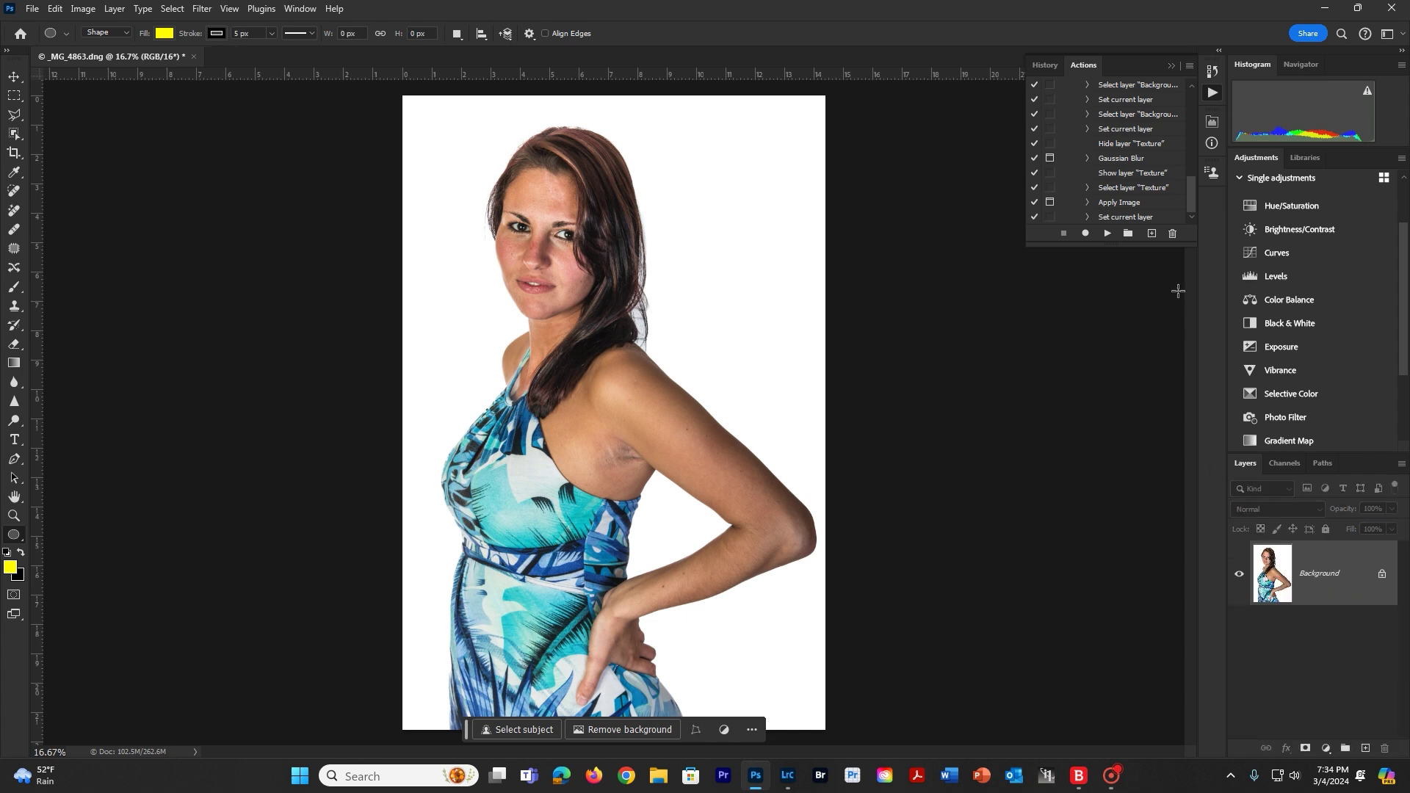
{"action": "left_click_drag", "start_coordinate": [1190, 198], "coordinate": [1190, 169]}
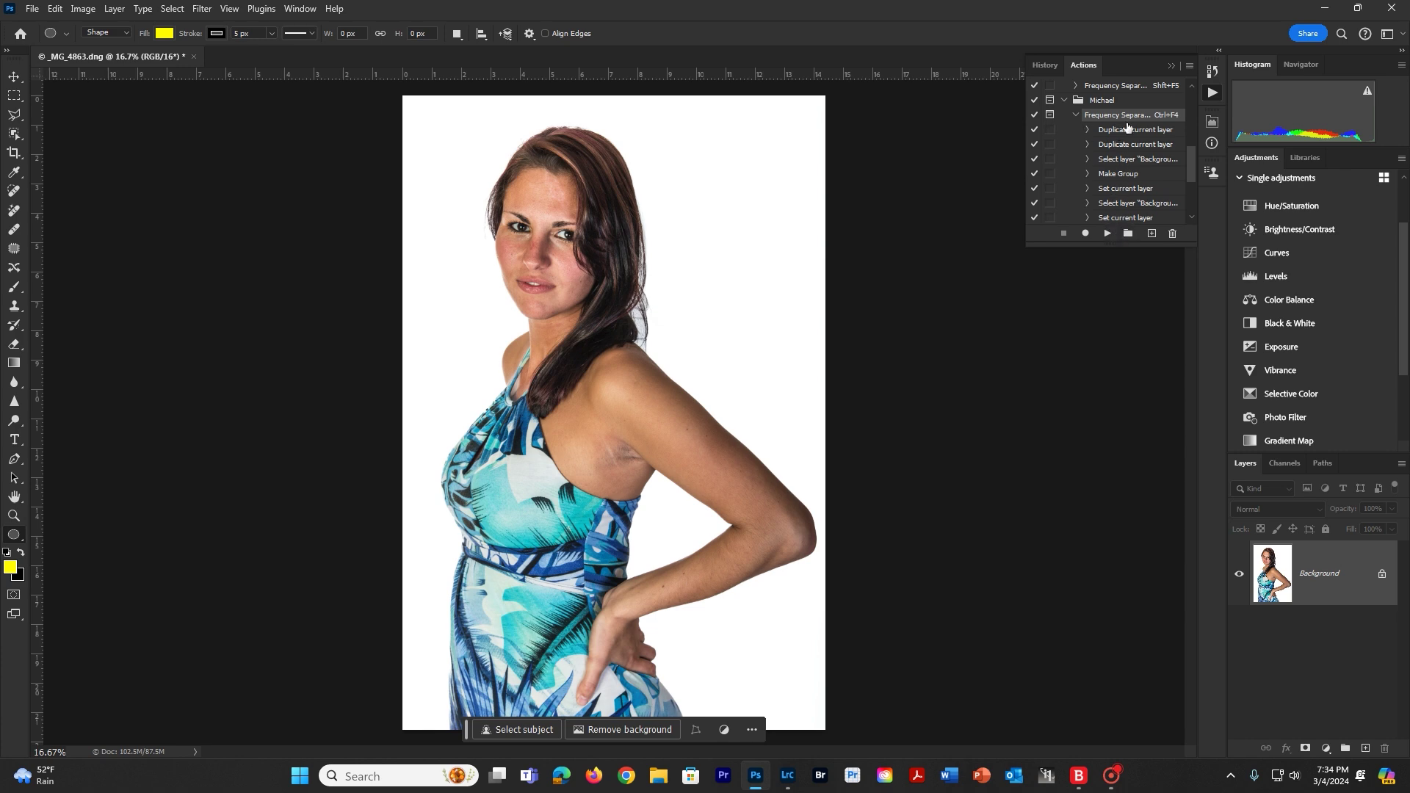
{"action": "left_click", "coordinate": [1107, 236]}
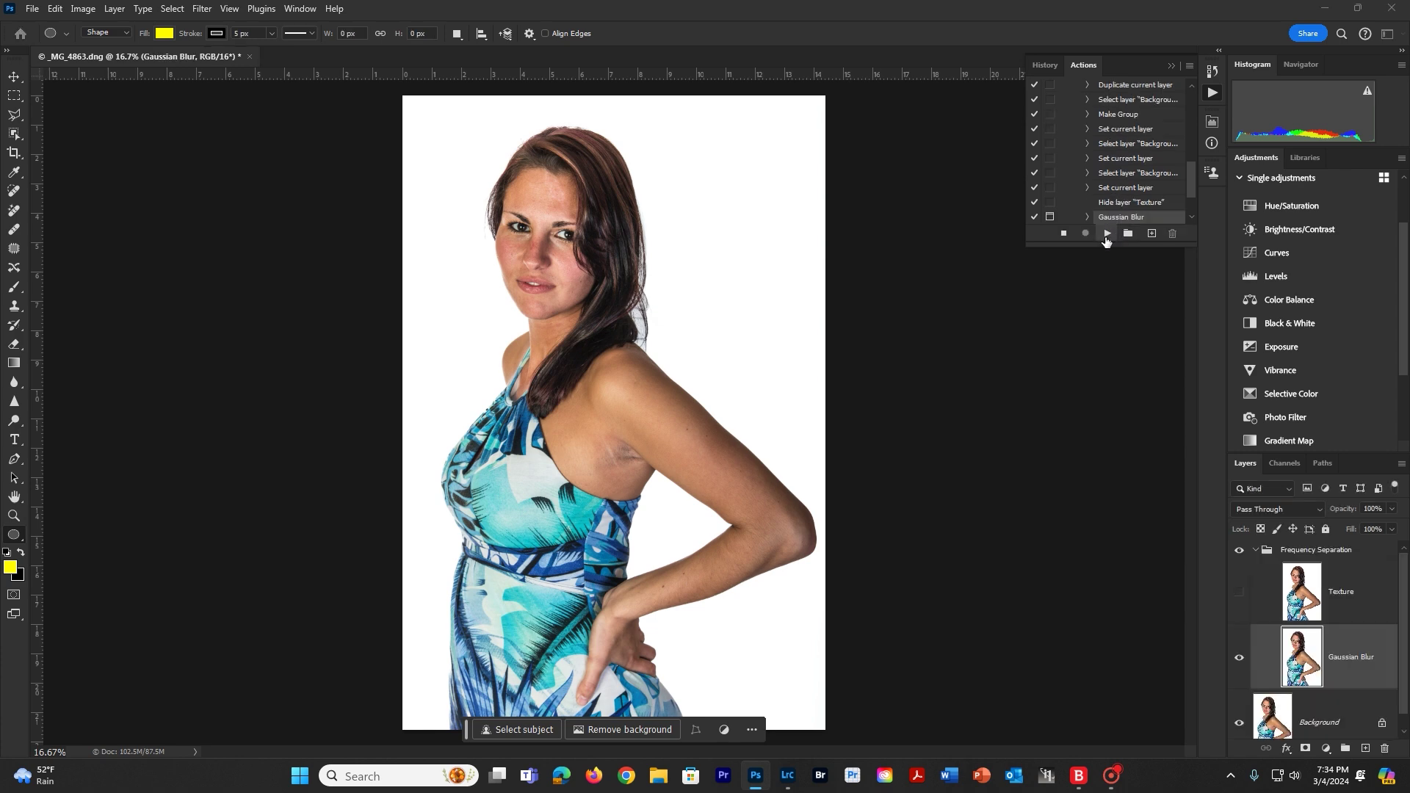
{"action": "left_click_drag", "start_coordinate": [1253, 441], "coordinate": [913, 228]}
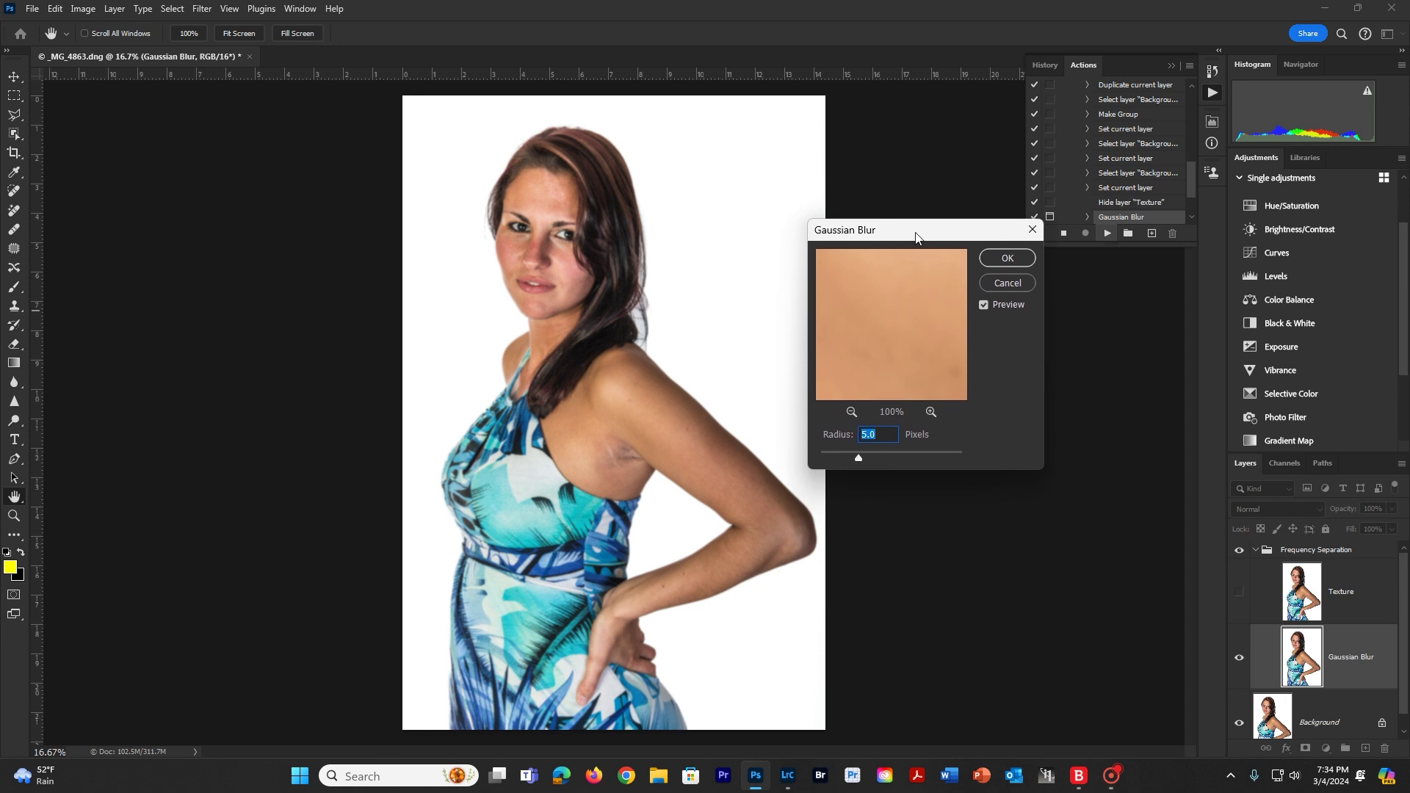
{"action": "left_click_drag", "start_coordinate": [858, 456], "coordinate": [866, 456]}
{"action": "left_click", "coordinate": [1001, 255]}
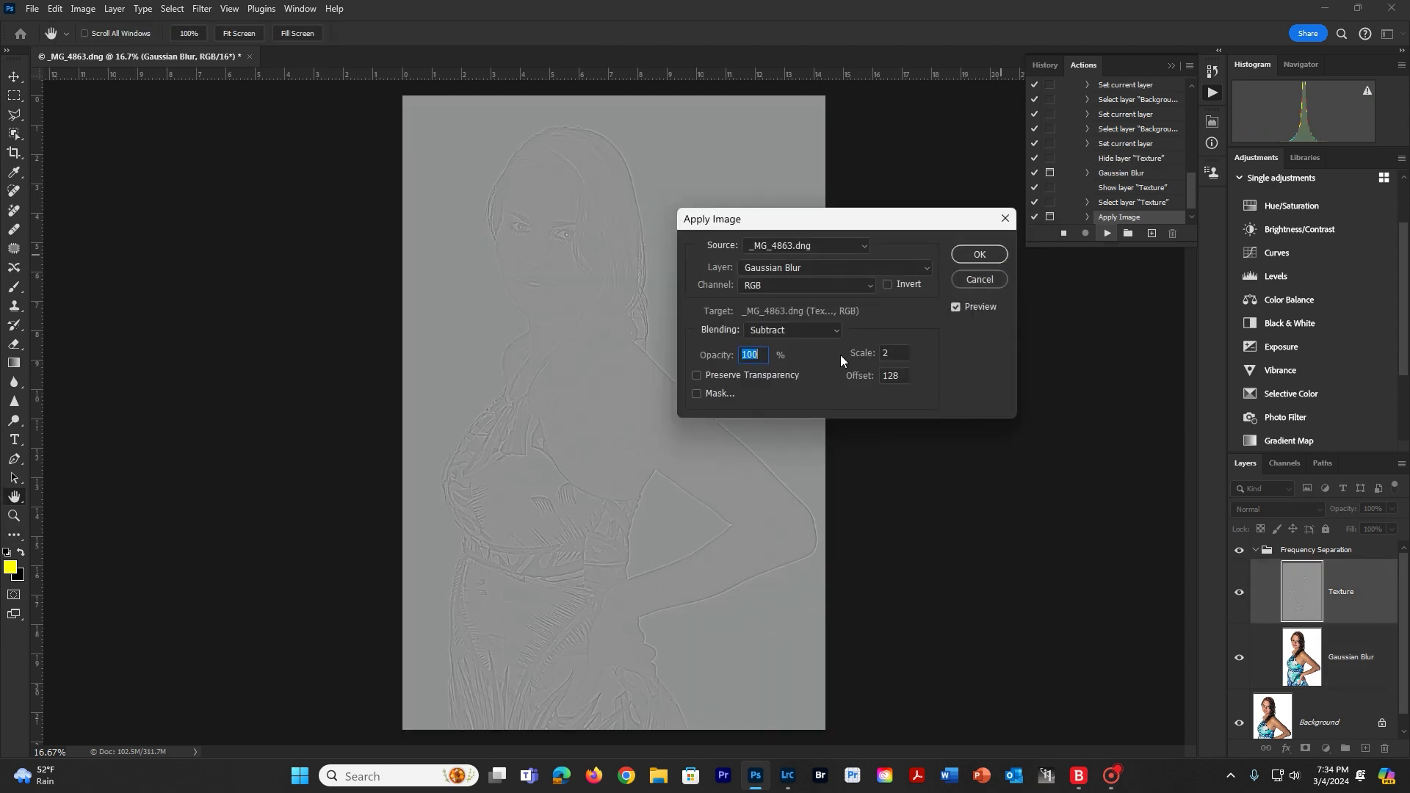
Try a scale of 3 in Apply Image and apply the image with a scale of 1 instead
{"action": "left_click", "coordinate": [896, 355]}
{"action": "type", "text": "3"}
{"action": "left_click", "coordinate": [979, 255]}
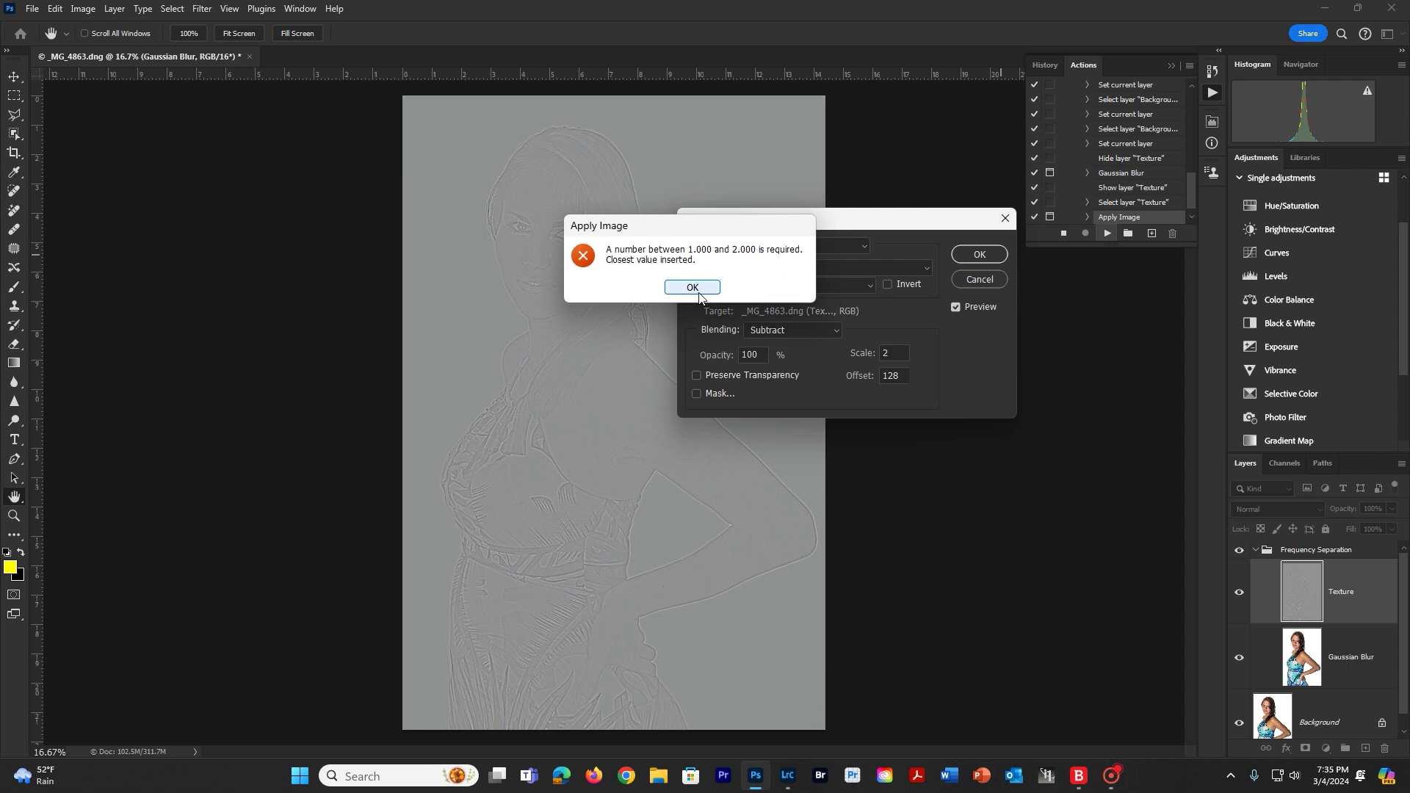
{"action": "left_click", "coordinate": [692, 287]}
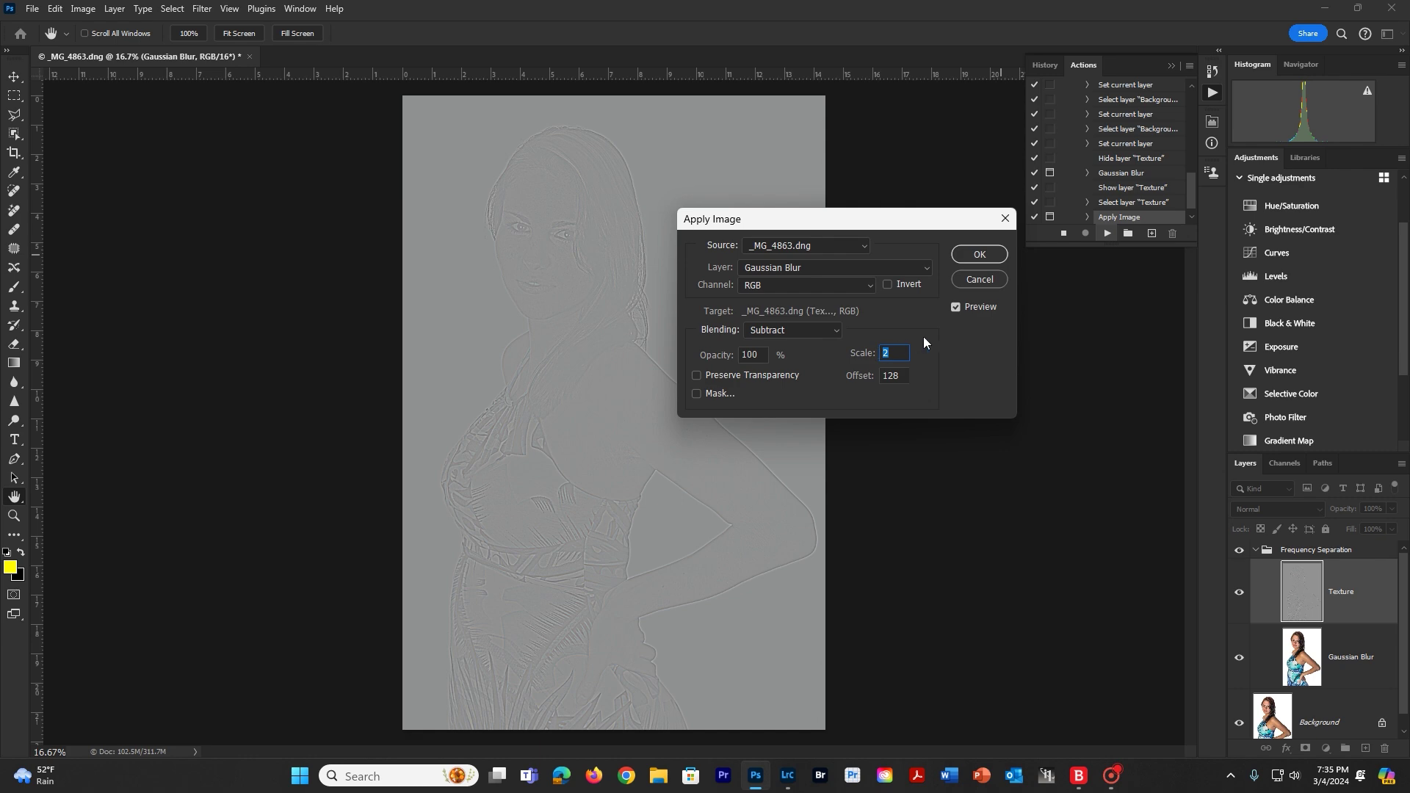
{"action": "type", "text": "1"}
{"action": "left_click", "coordinate": [965, 253]}
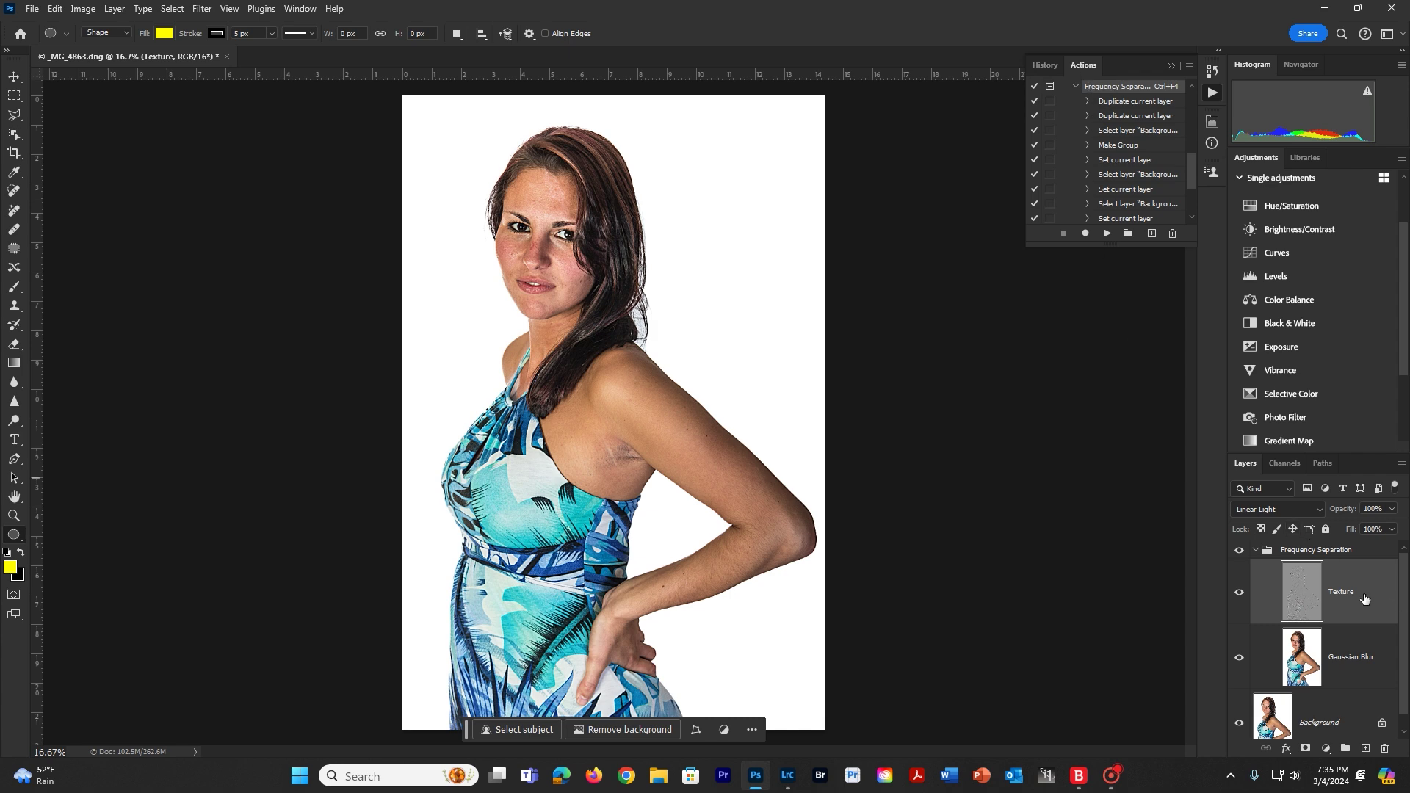
Delete the Frequency Separation group and replay the action with a 5.0 pixel blur radius and an Apply Image scale of 2
{"action": "left_click_drag", "start_coordinate": [1339, 552], "coordinate": [1383, 747]}
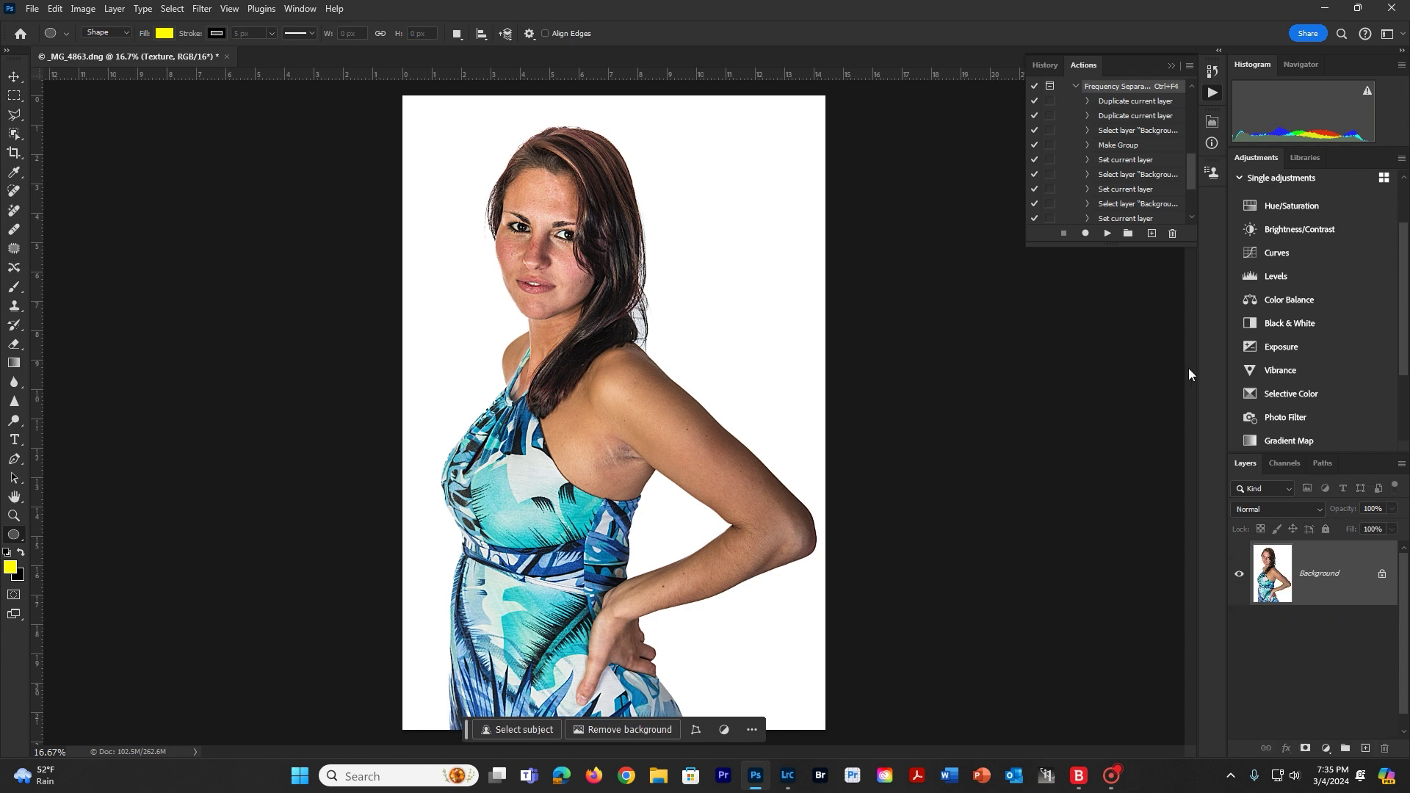
{"action": "left_click", "coordinate": [1104, 234]}
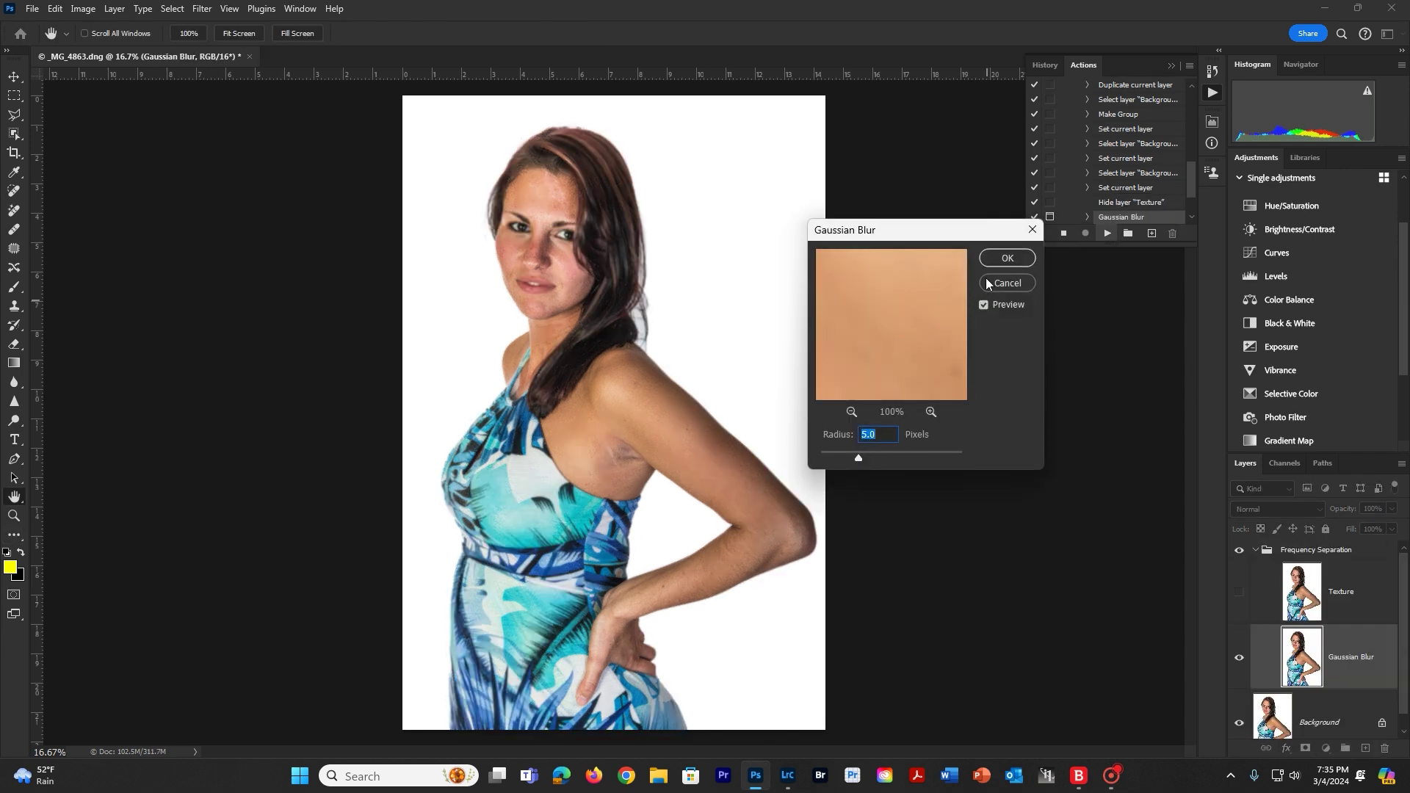
{"action": "left_click", "coordinate": [1009, 258]}
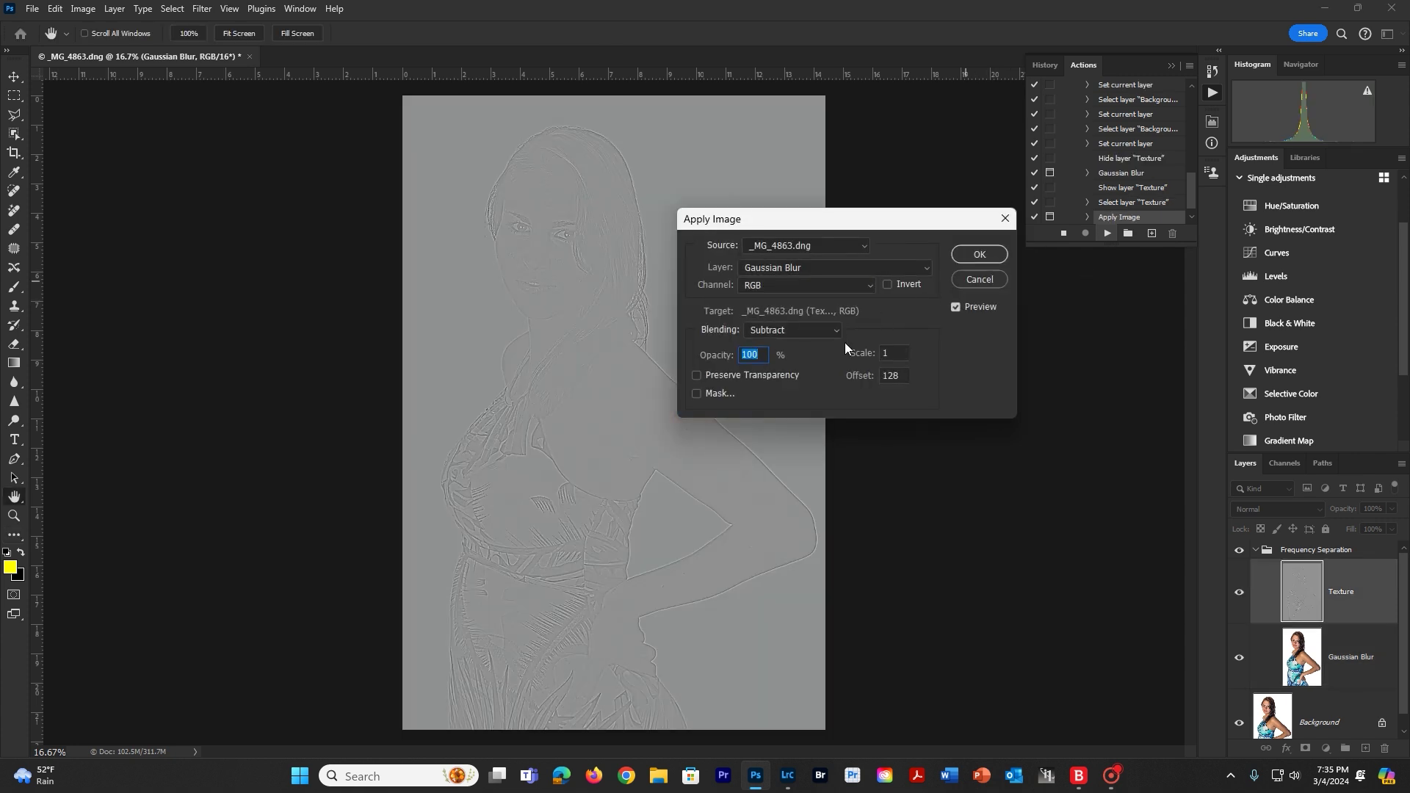
{"action": "double_click", "coordinate": [883, 354]}
{"action": "type", "text": "2"}
{"action": "left_click", "coordinate": [973, 256]}
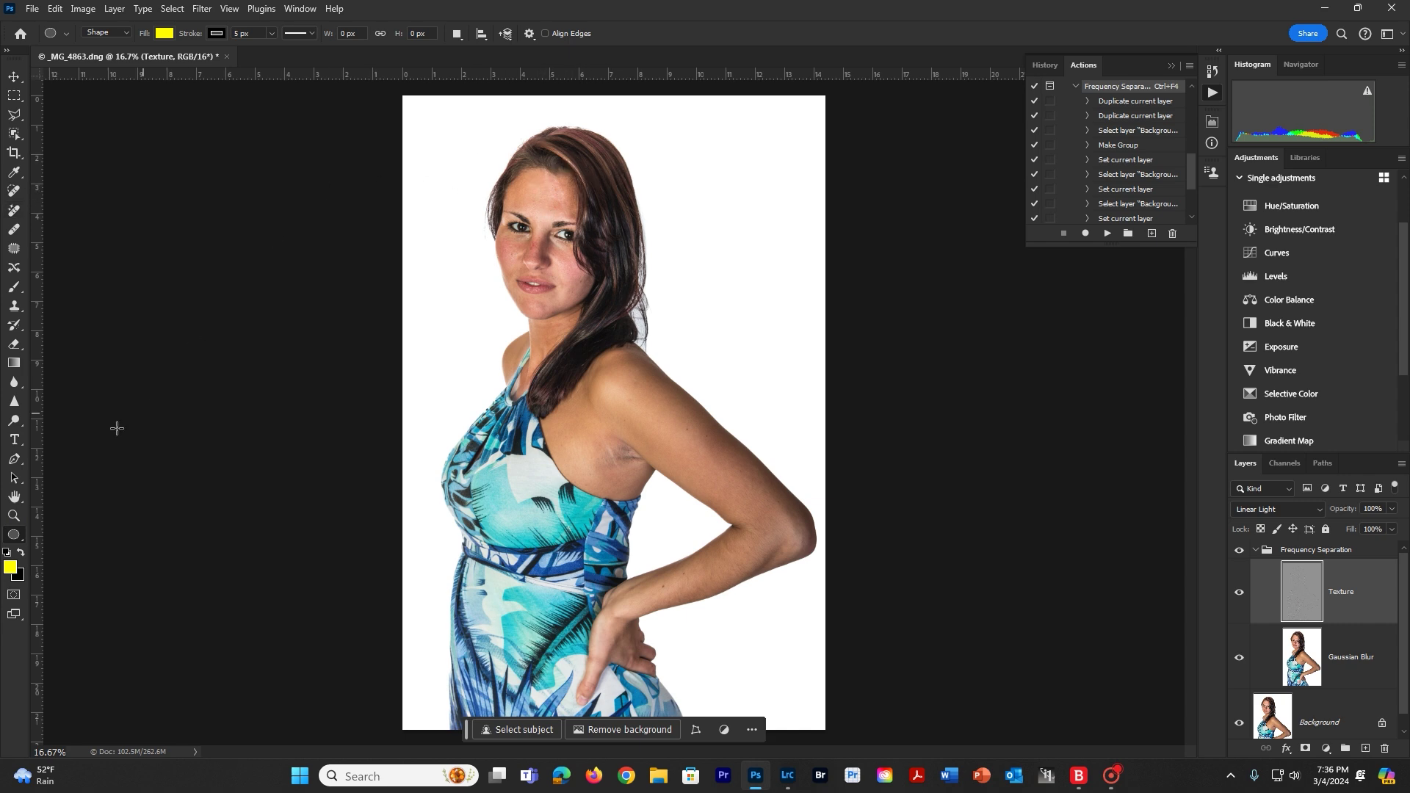
Choose the freehand Lasso tool with a 32 px feather and select the Gaussian Blur layer
{"action": "left_click", "coordinate": [14, 516]}
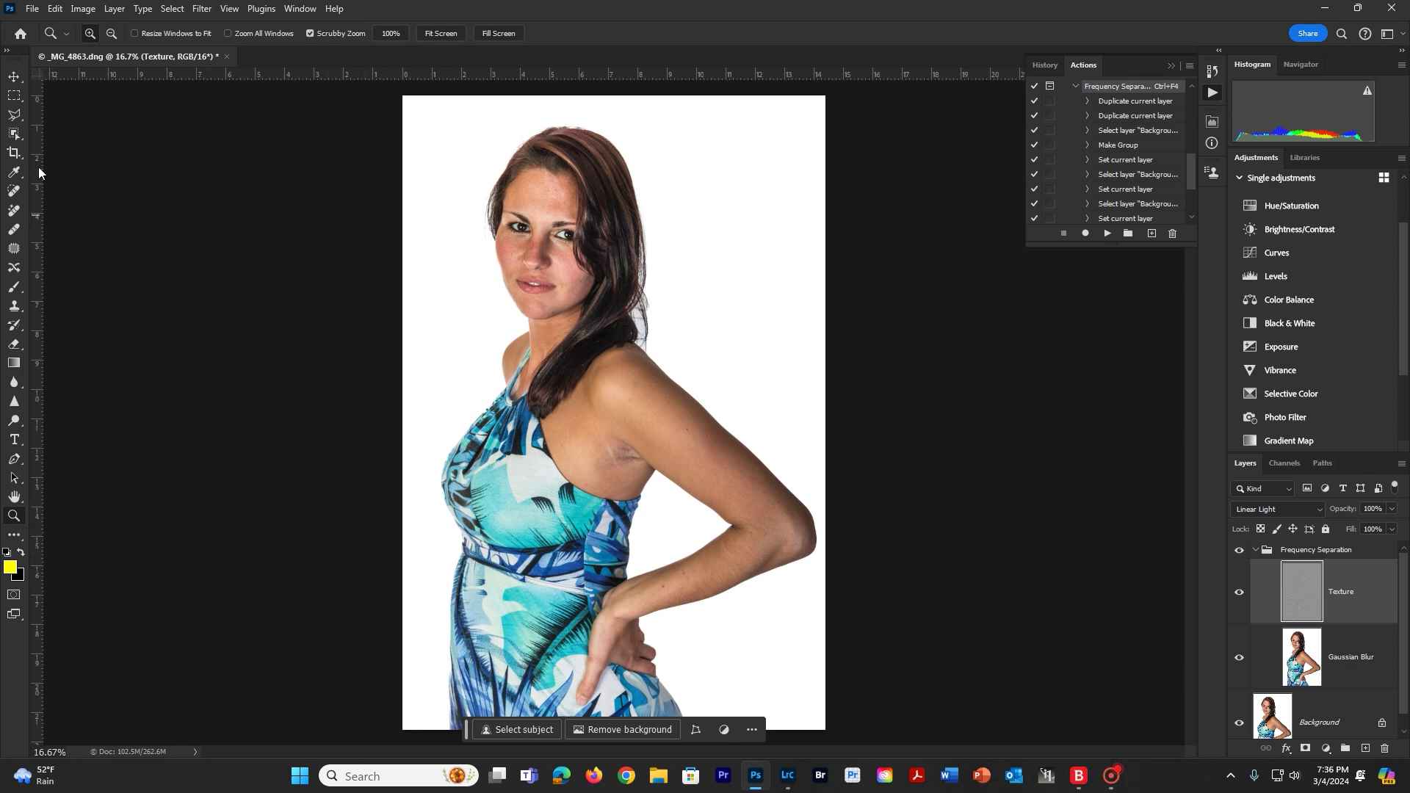
{"action": "left_click", "coordinate": [15, 116]}
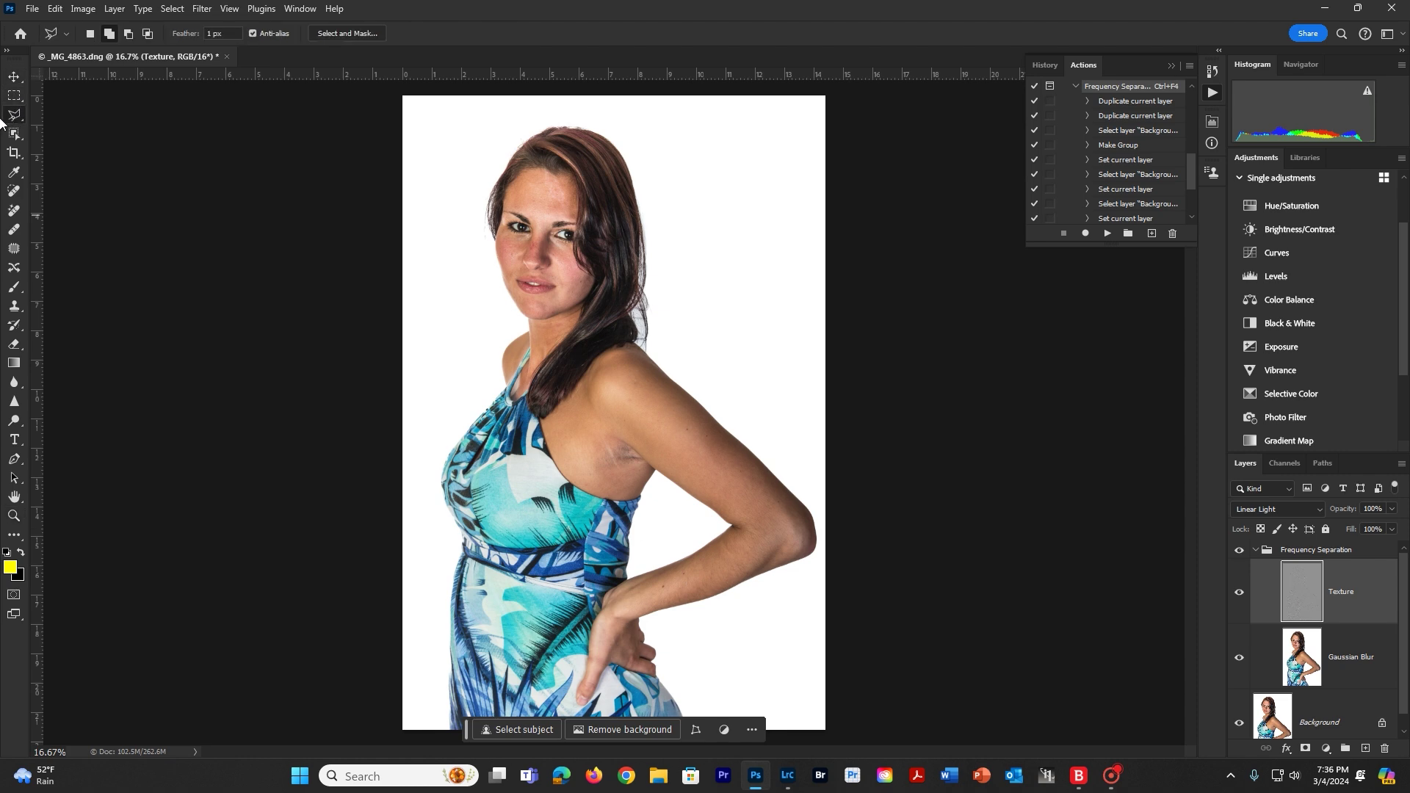
{"action": "right_click", "coordinate": [12, 118]}
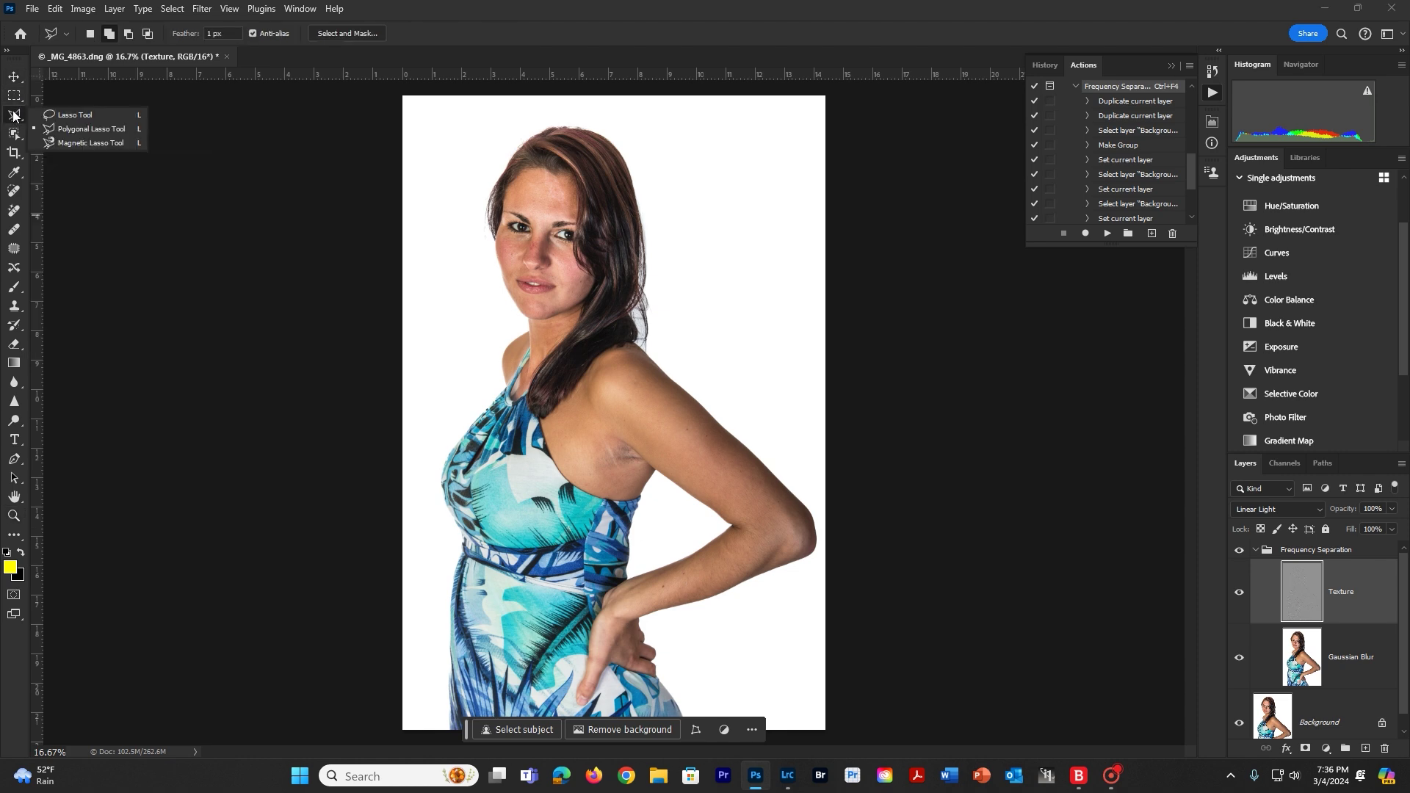
{"action": "left_click", "coordinate": [67, 116]}
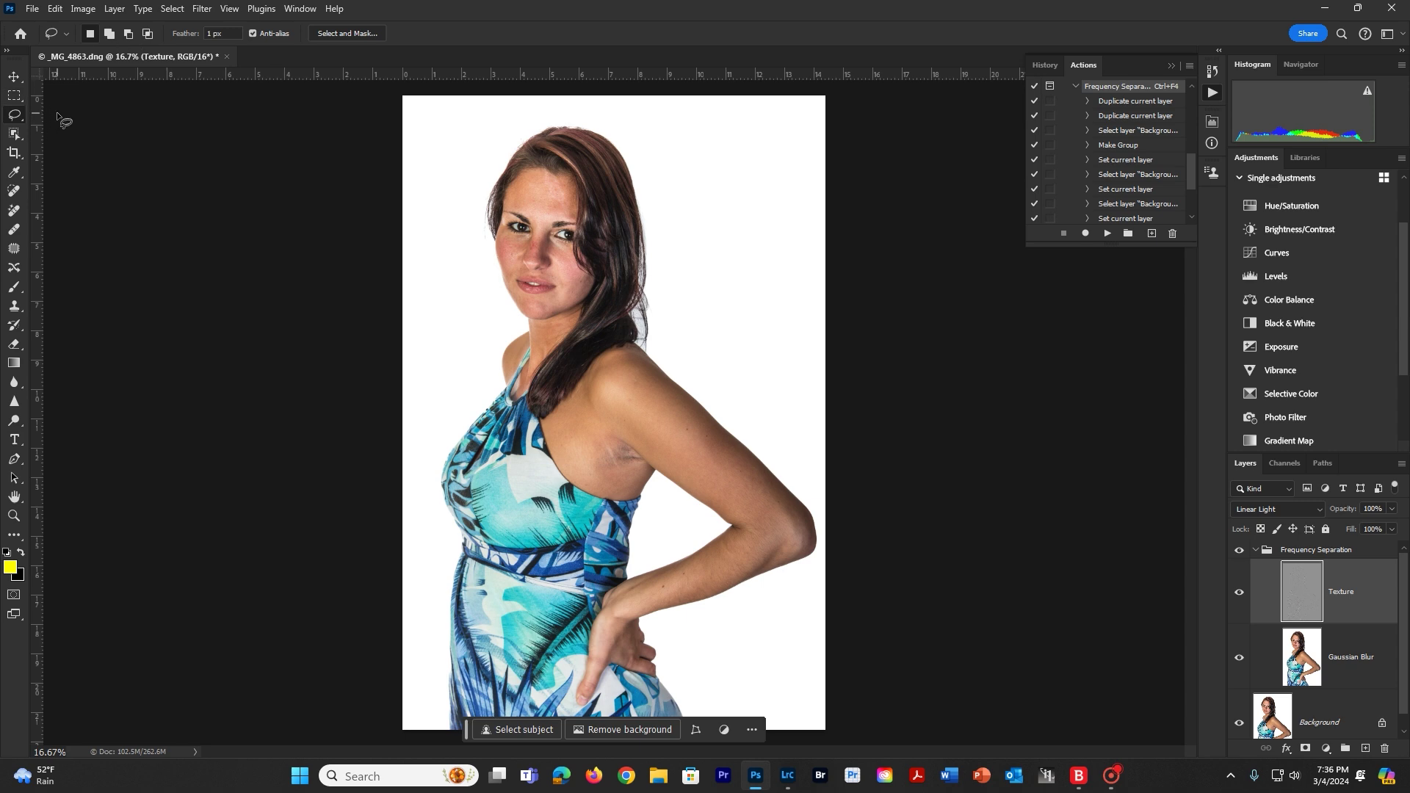
{"action": "left_click", "coordinate": [232, 36]}
{"action": "type", "text": "32"}
{"action": "left_click", "coordinate": [1345, 650]}
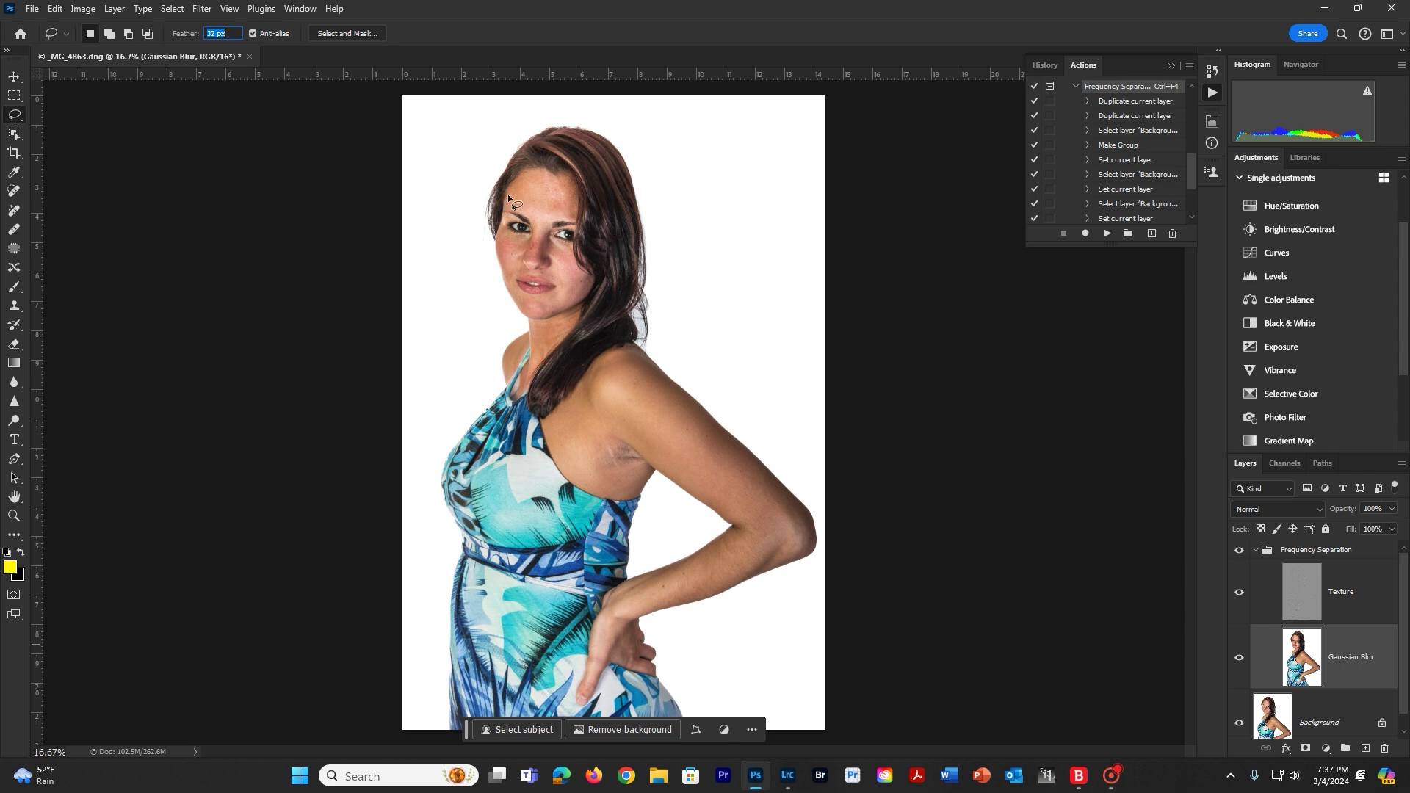
Lasso the forehead area above the fully uncovered eye and soften it with a Gaussian Blur
{"action": "key", "text": "space"}
{"action": "key", "text": "ctrl"}
{"action": "left_click_drag", "start_coordinate": [549, 230], "coordinate": [726, 409]}
{"action": "key", "text": "ctrl+space"}
{"action": "left_click_drag", "start_coordinate": [614, 302], "coordinate": [586, 404]}
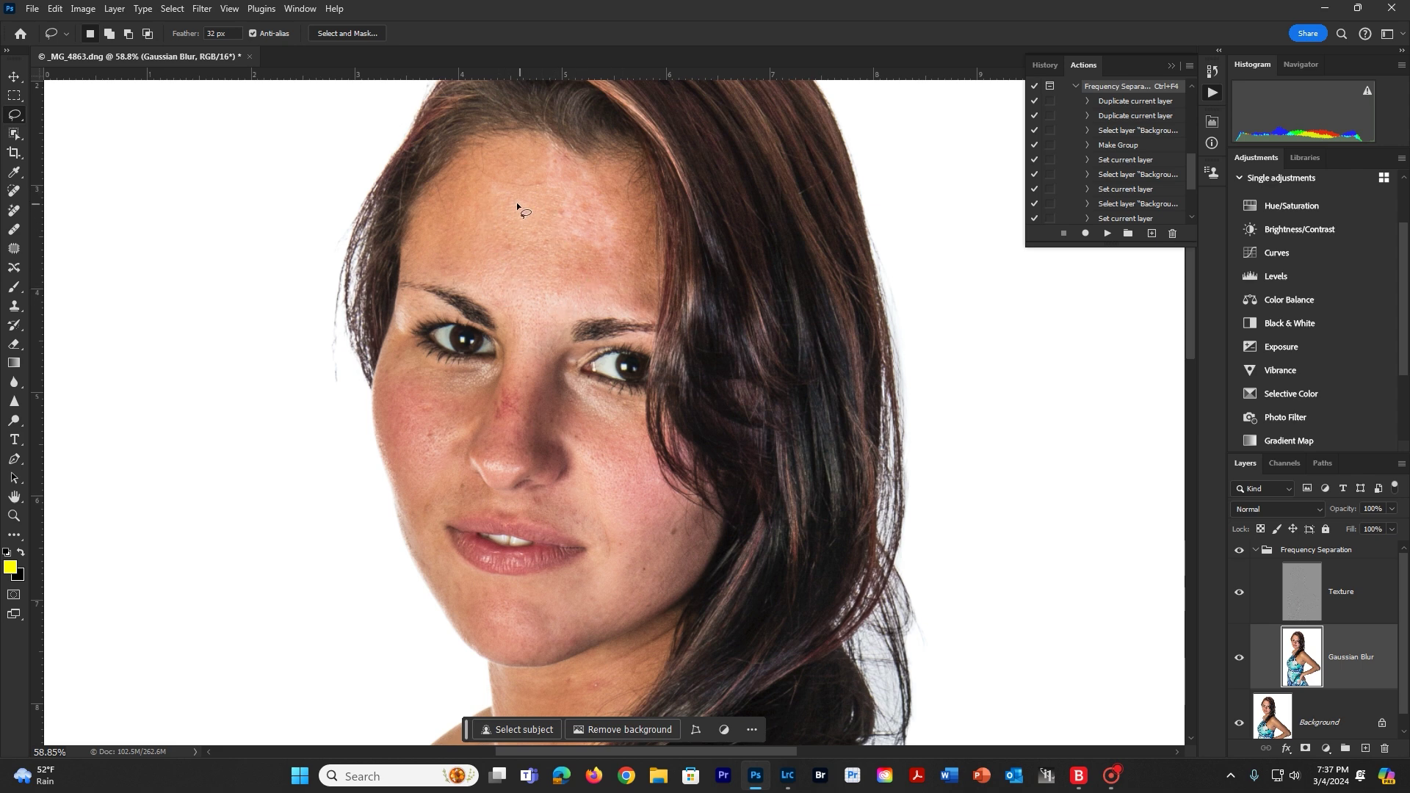
{"action": "mouse_move", "coordinate": [499, 145]}
{"action": "left_mouse_down"}
{"action": "mouse_move", "coordinate": [465, 171]}
{"action": "mouse_move", "coordinate": [414, 269]}
{"action": "mouse_move", "coordinate": [483, 289]}
{"action": "mouse_move", "coordinate": [512, 321]}
{"action": "mouse_move", "coordinate": [534, 289]}
{"action": "mouse_move", "coordinate": [540, 193]}
{"action": "mouse_move", "coordinate": [522, 152]}
{"action": "mouse_move", "coordinate": [499, 145]}
{"action": "left_mouse_up"}
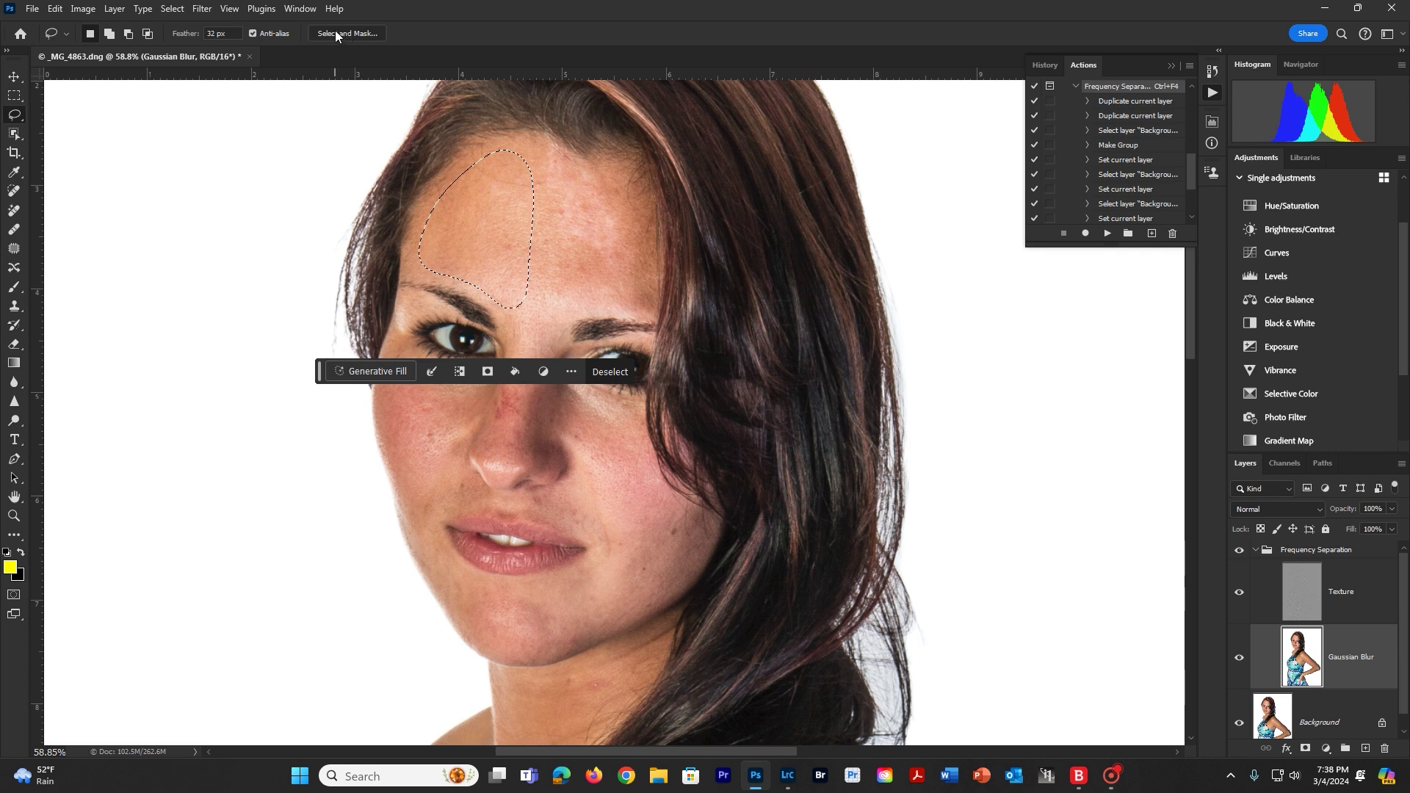
{"action": "left_click", "coordinate": [201, 8]}
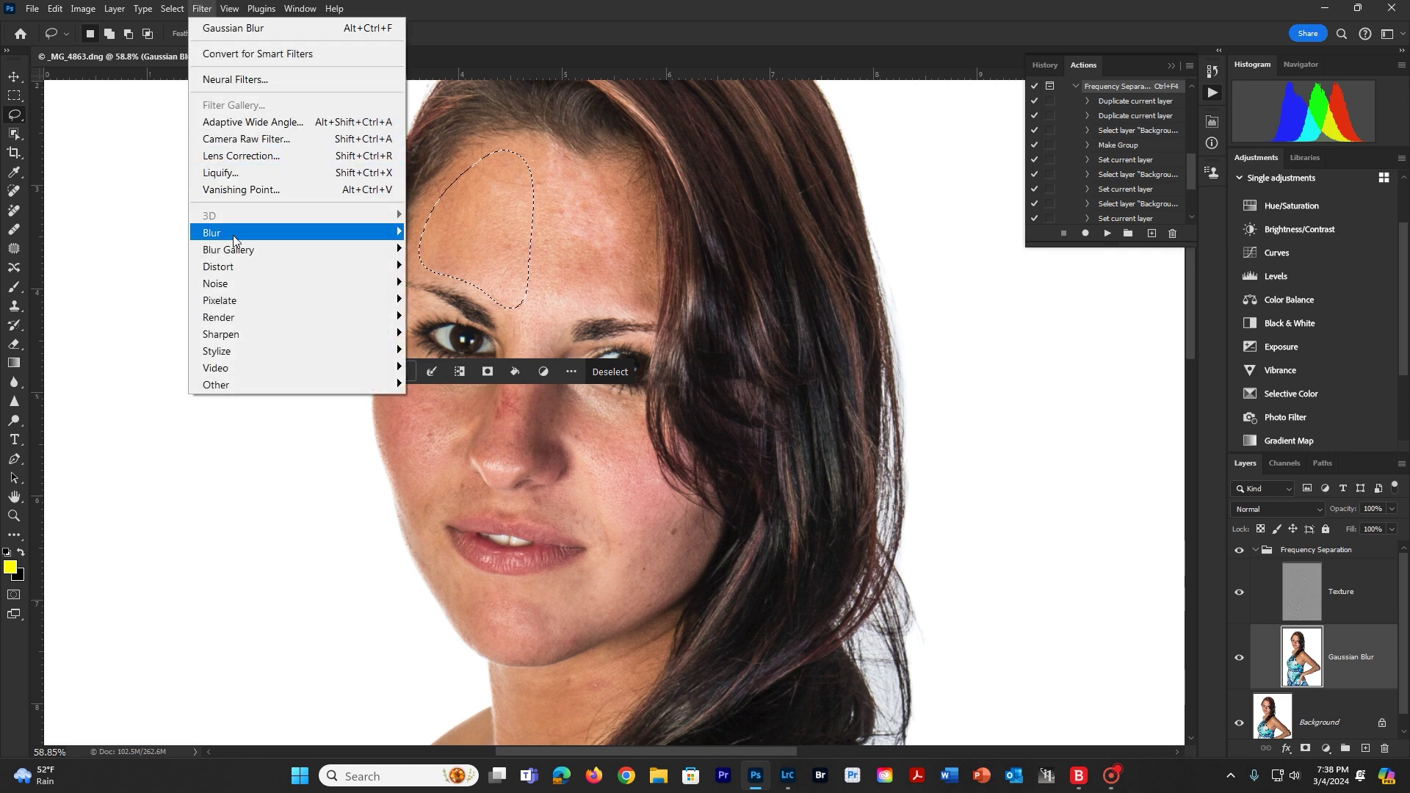
{"action": "mouse_move", "coordinate": [243, 234]}
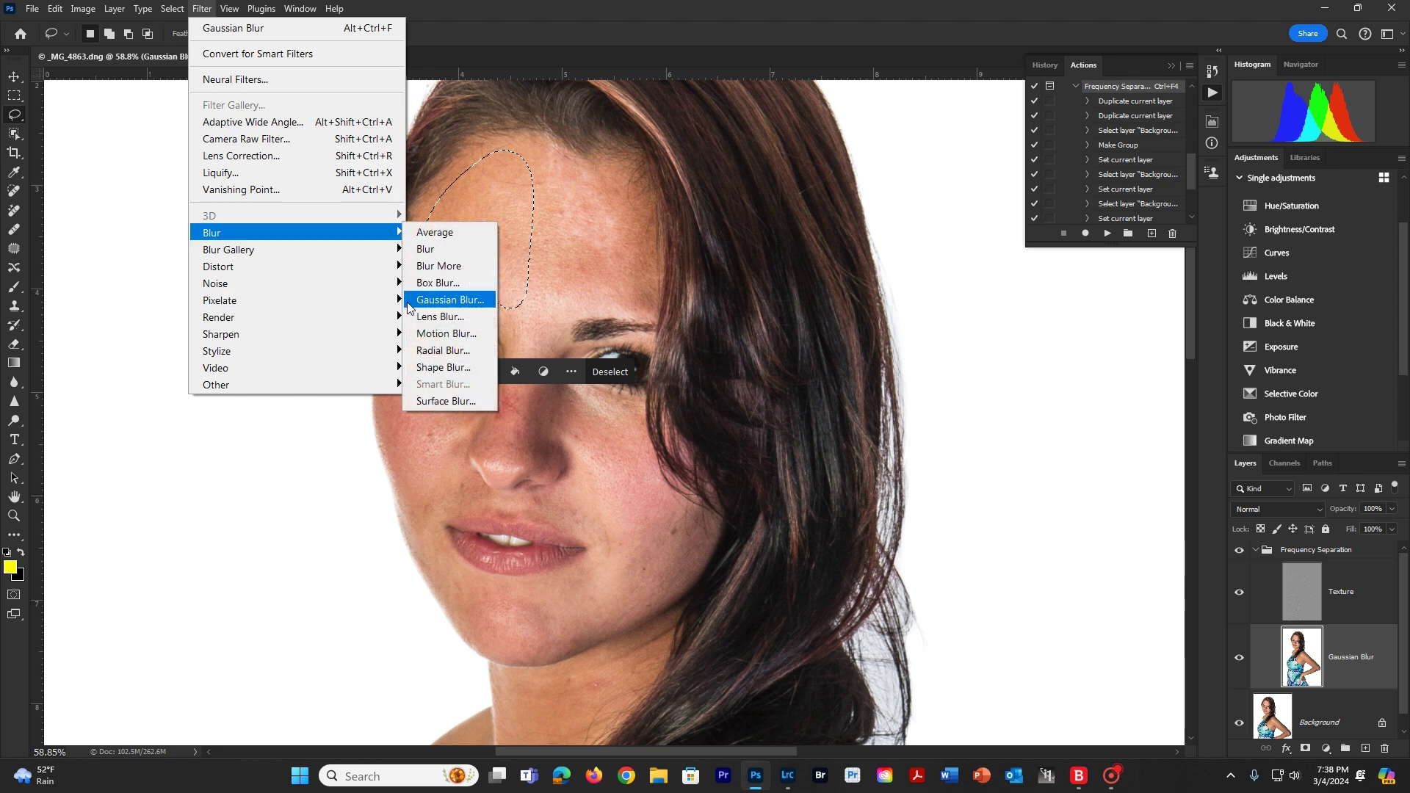
{"action": "left_click", "coordinate": [449, 300]}
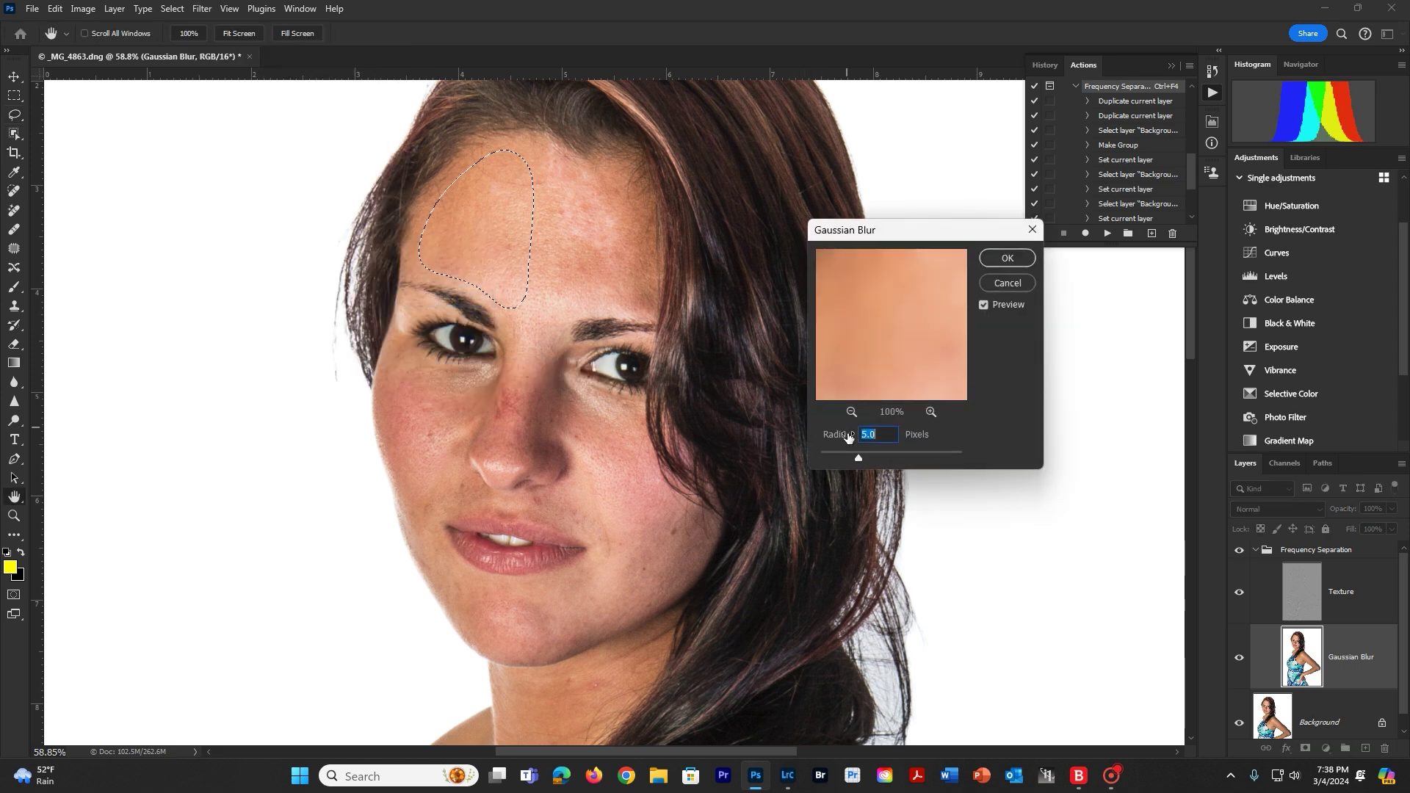
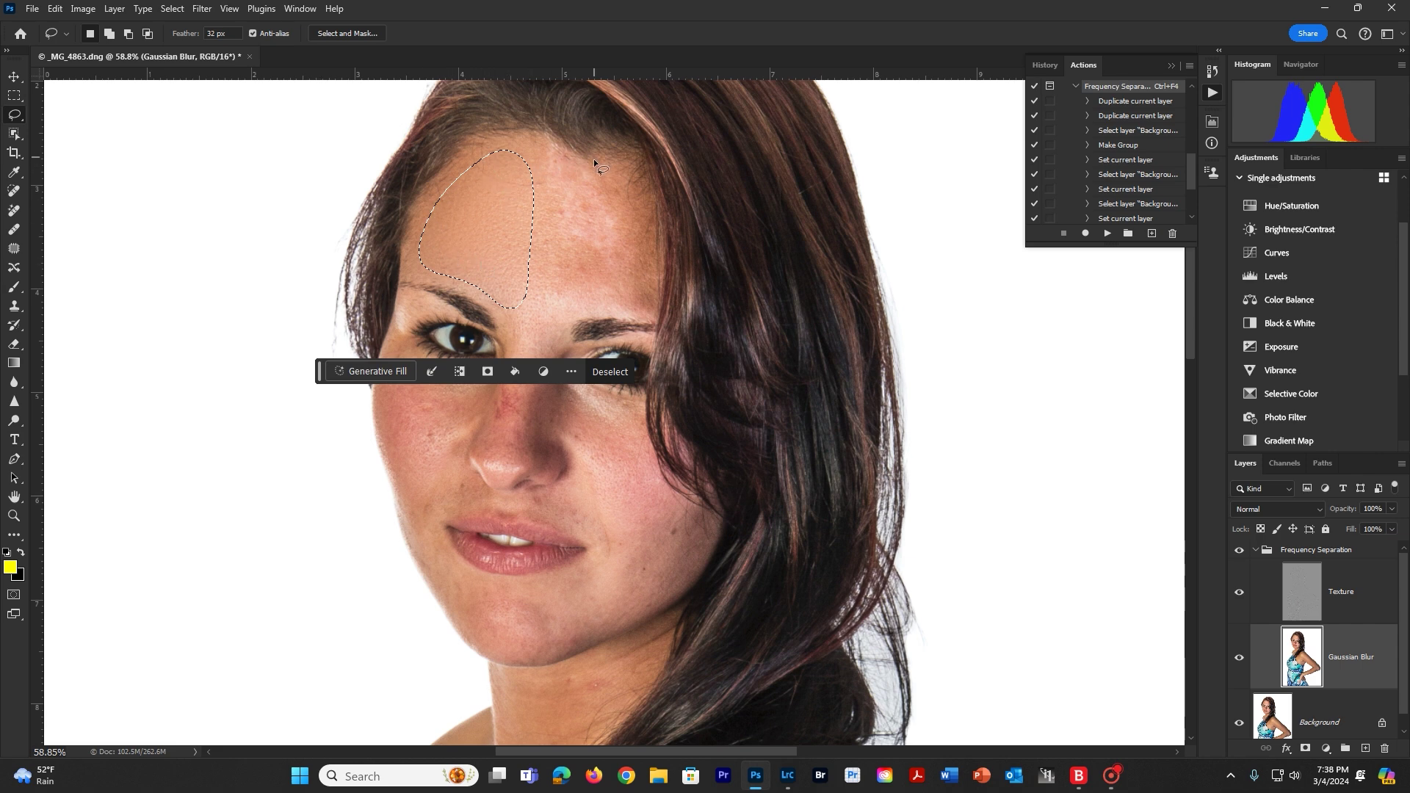
Lasso the other half of the forehead on the hair-covered side and pin the contextual task bar clear of the face
{"action": "mouse_move", "coordinate": [610, 174]}
{"action": "left_mouse_down"}
{"action": "mouse_move", "coordinate": [580, 166]}
{"action": "mouse_move", "coordinate": [535, 270]}
{"action": "mouse_move", "coordinate": [543, 302]}
{"action": "left_mouse_up"}
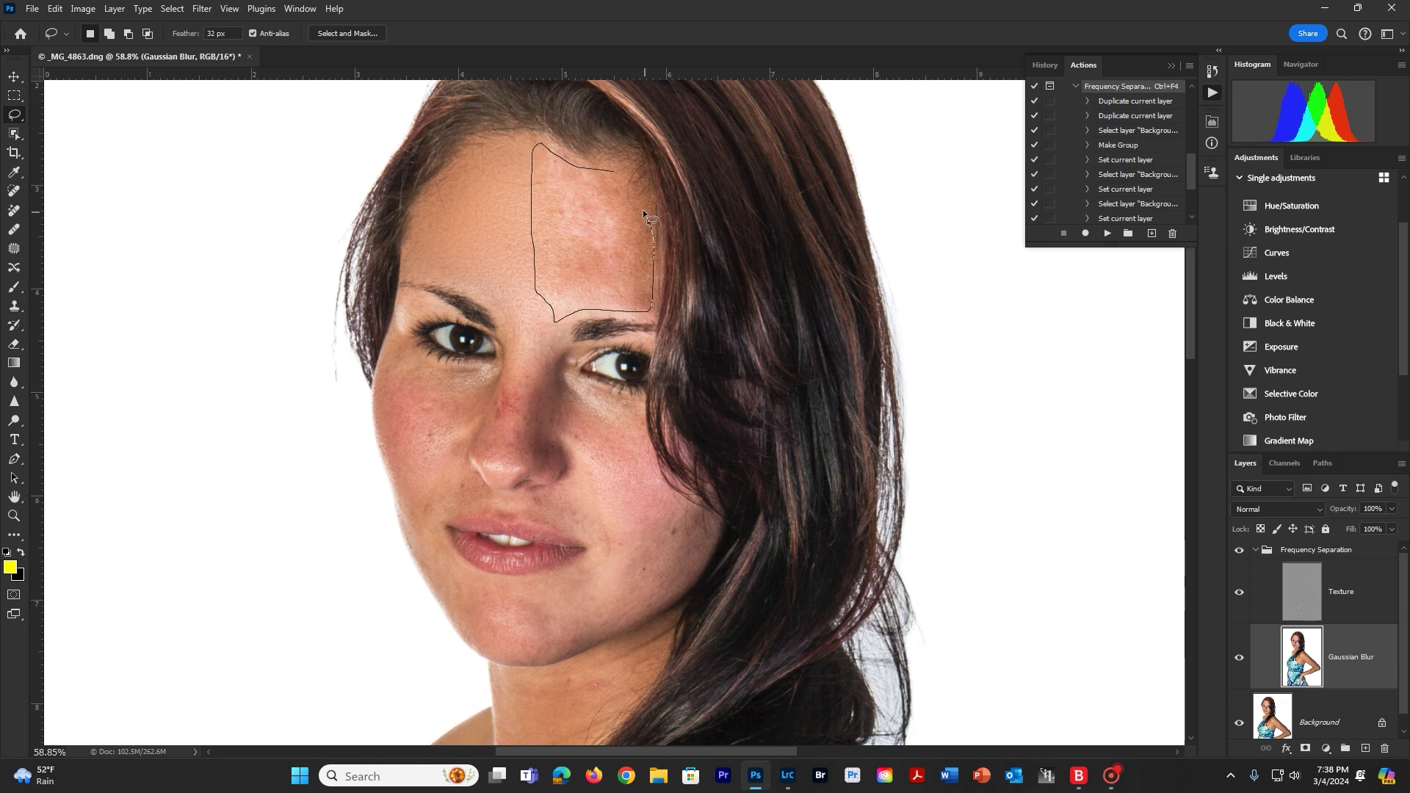
{"action": "left_click_drag", "start_coordinate": [611, 169], "coordinate": [609, 168]}
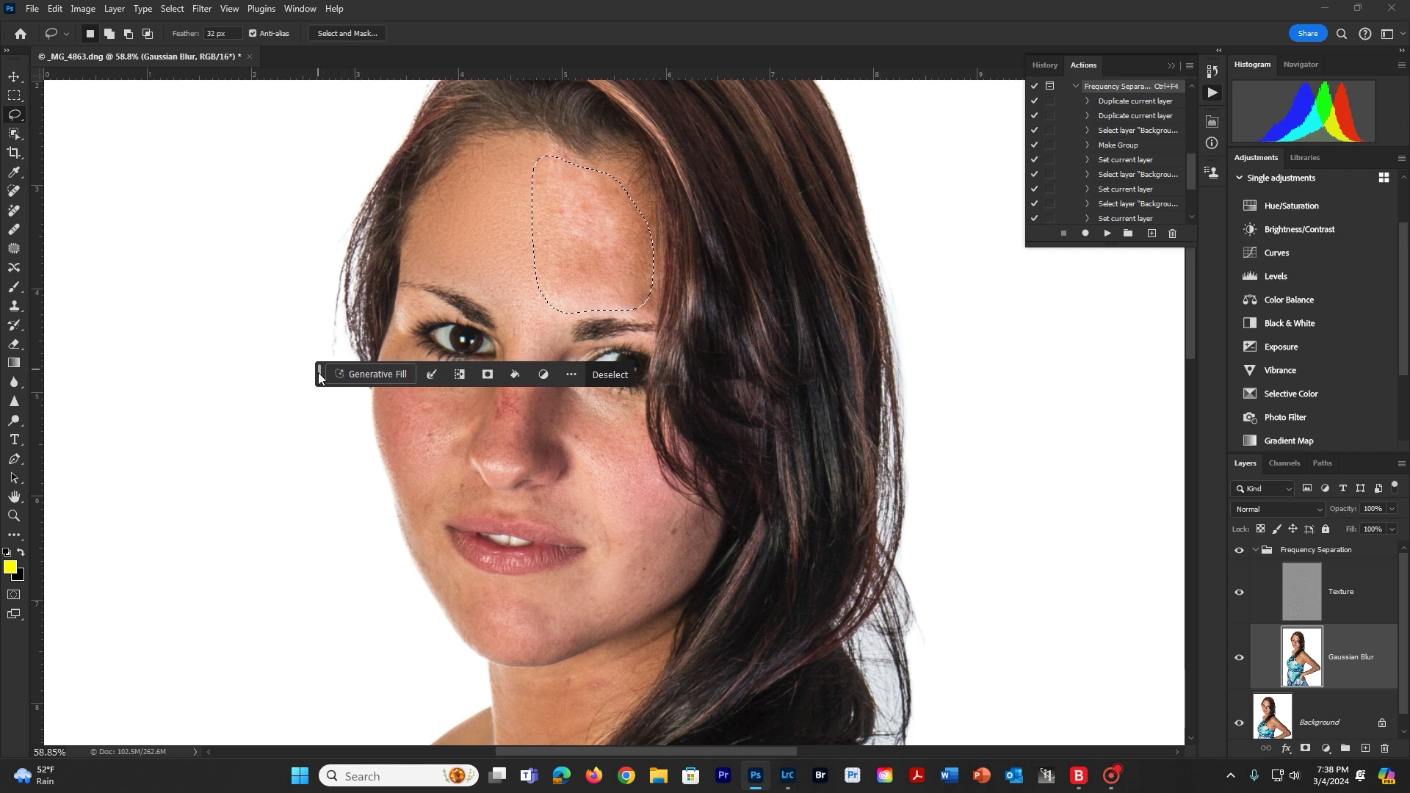
{"action": "left_click_drag", "start_coordinate": [318, 375], "coordinate": [861, 729]}
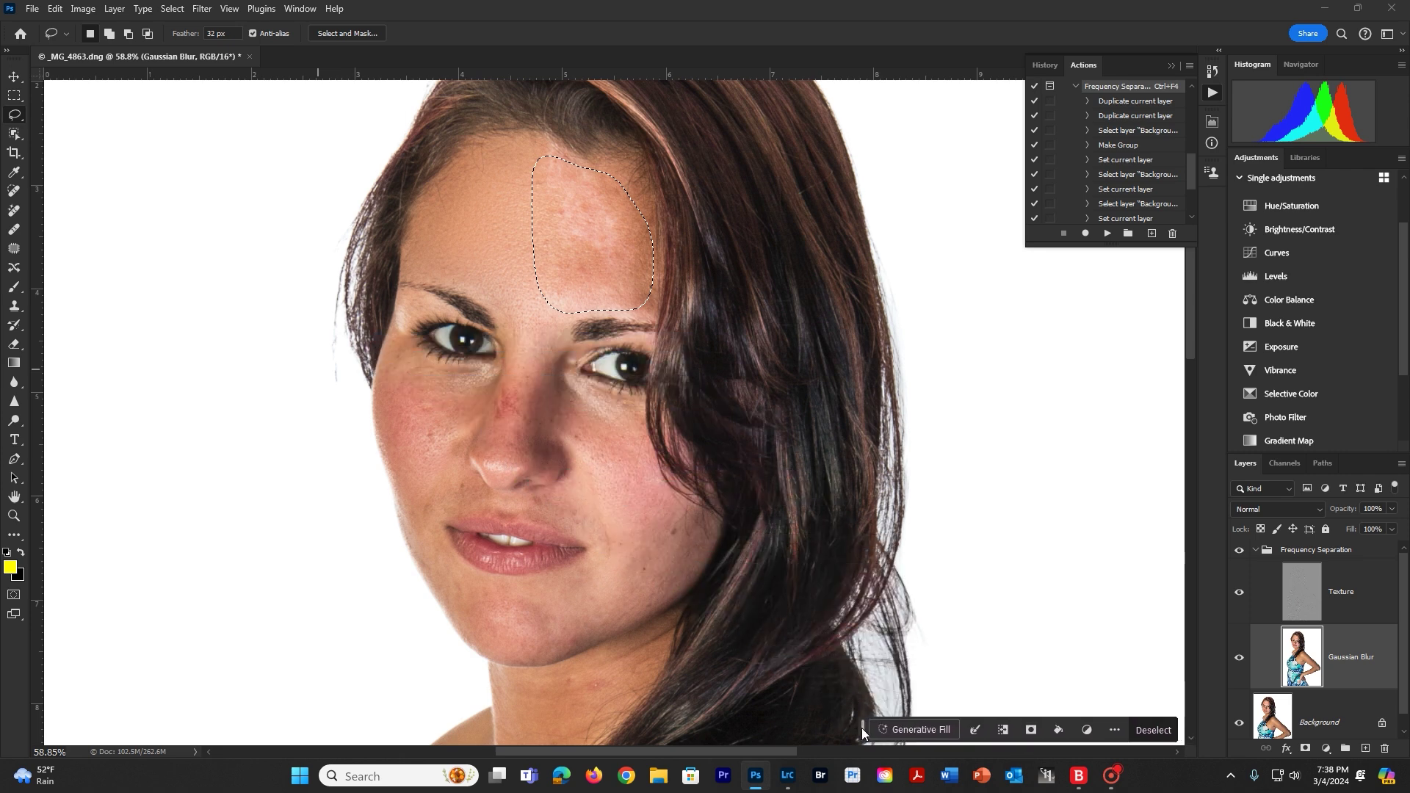
{"action": "left_click", "coordinate": [1116, 731]}
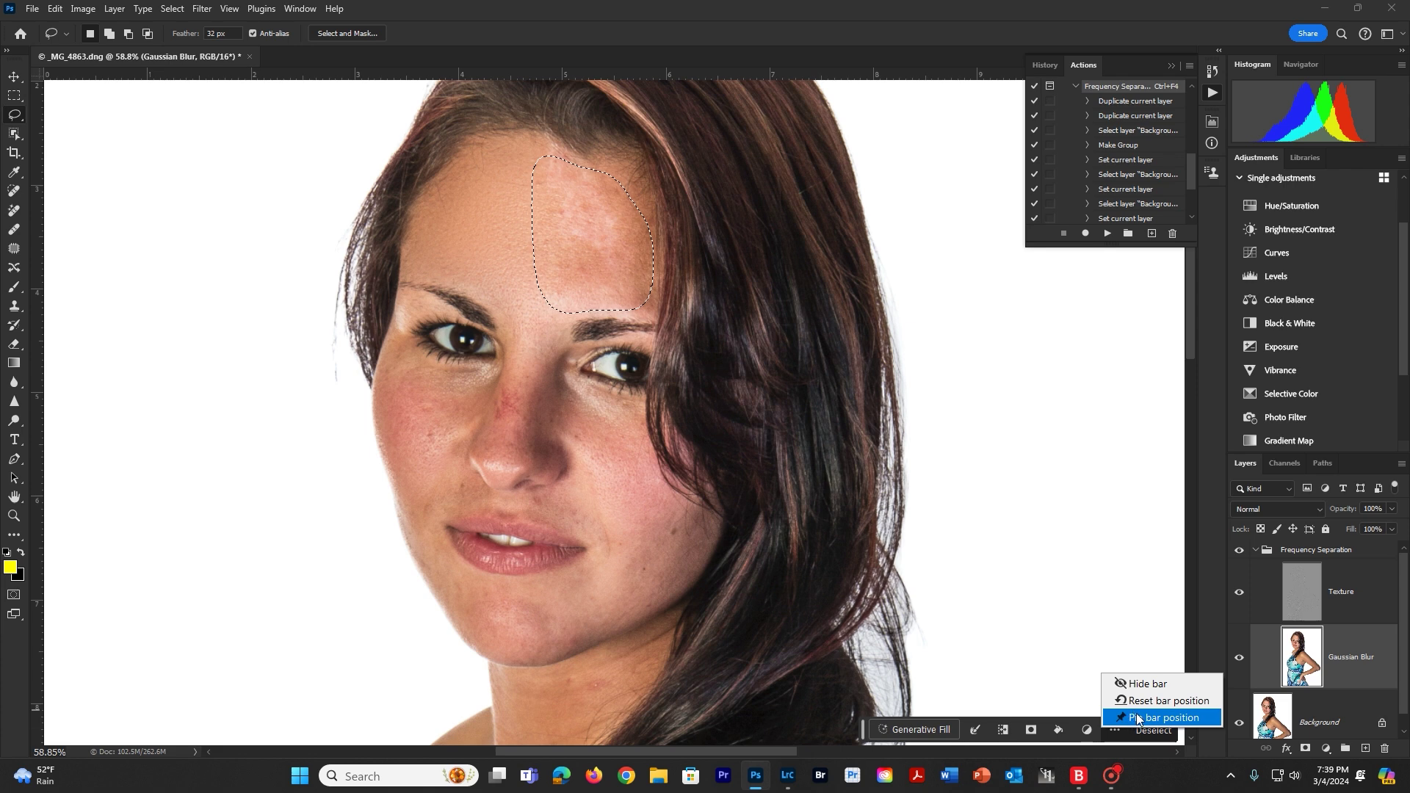
{"action": "left_click", "coordinate": [1135, 717]}
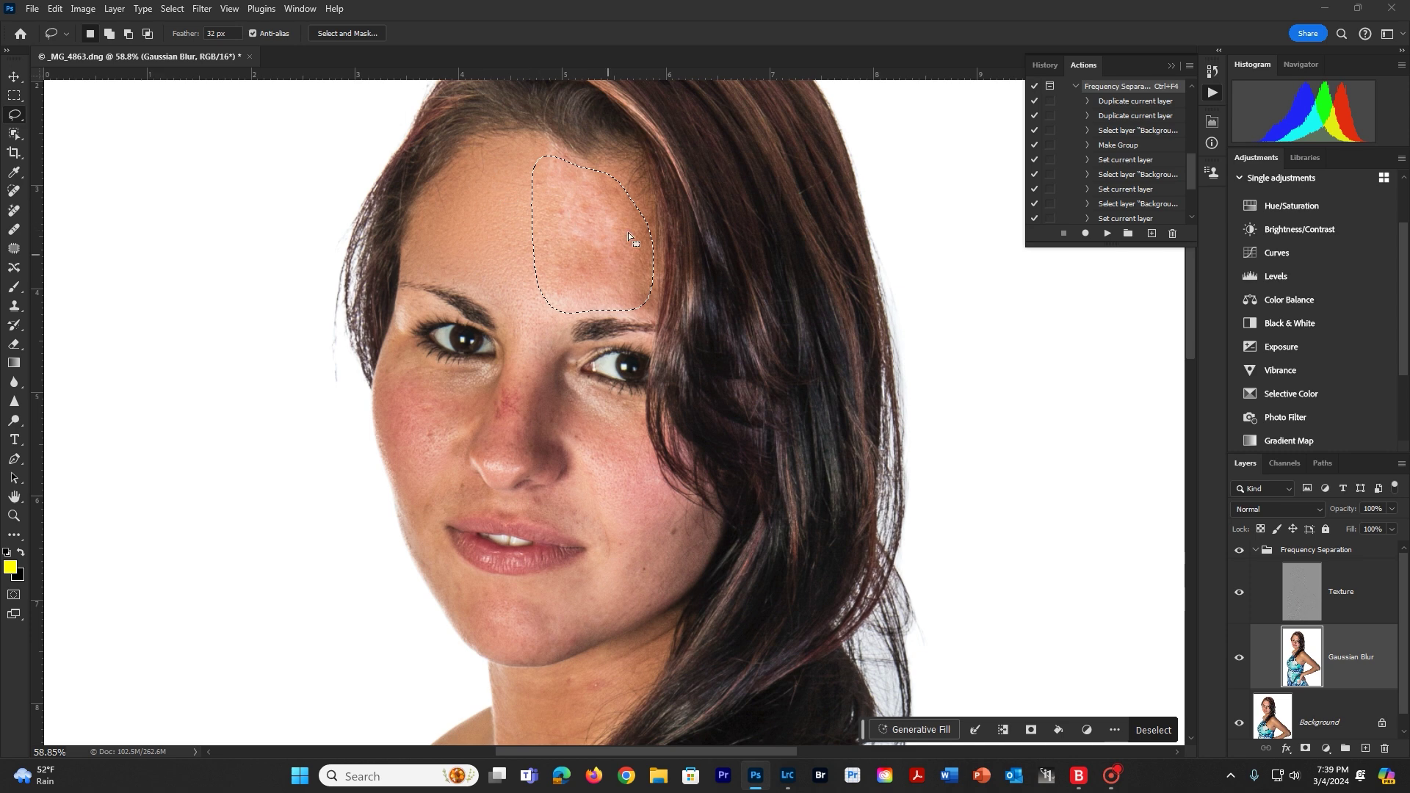
Repeat the Gaussian Blur on the selected forehead area and on a lassoed strip along the nose bridge, and clear the selection
{"action": "left_click", "coordinate": [200, 9]}
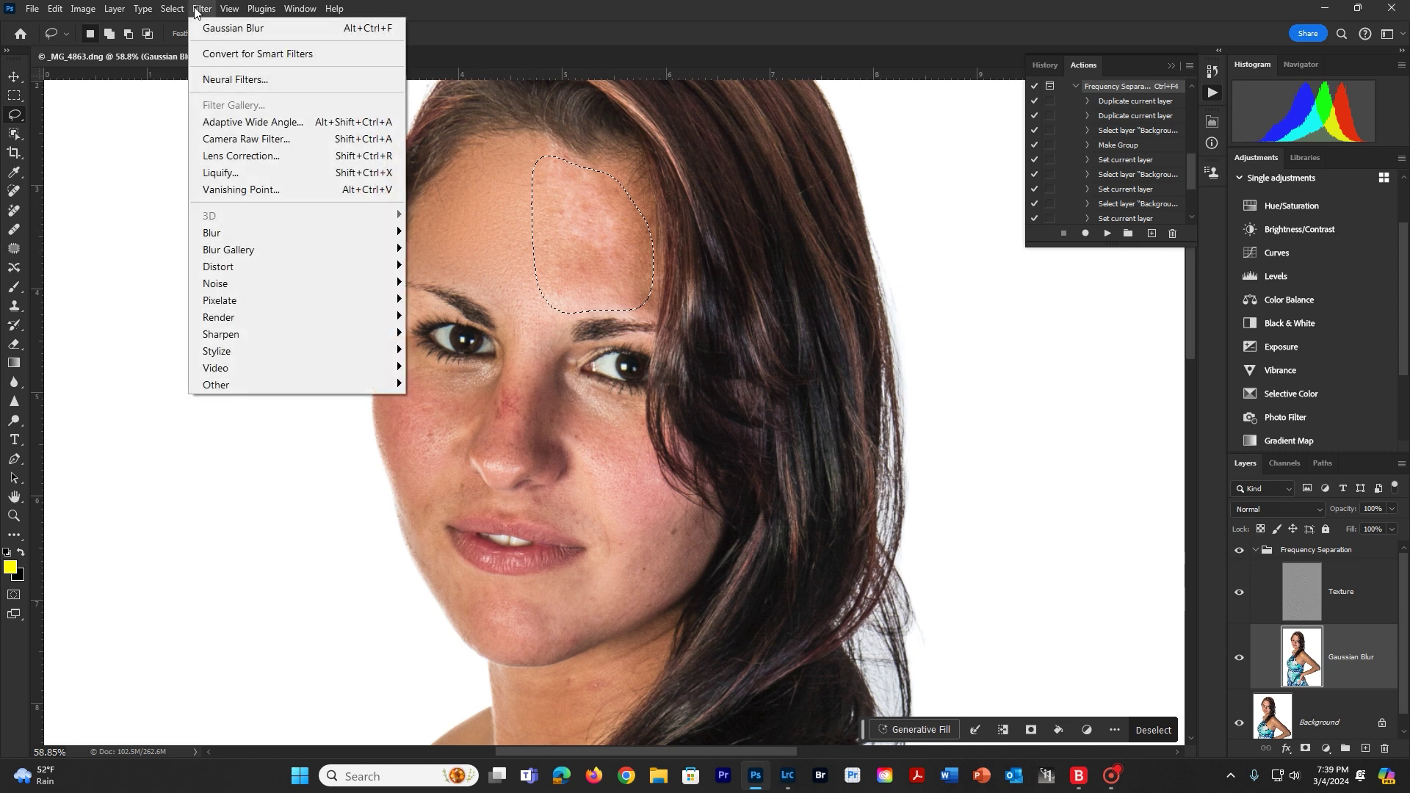
{"action": "left_click", "coordinate": [370, 27]}
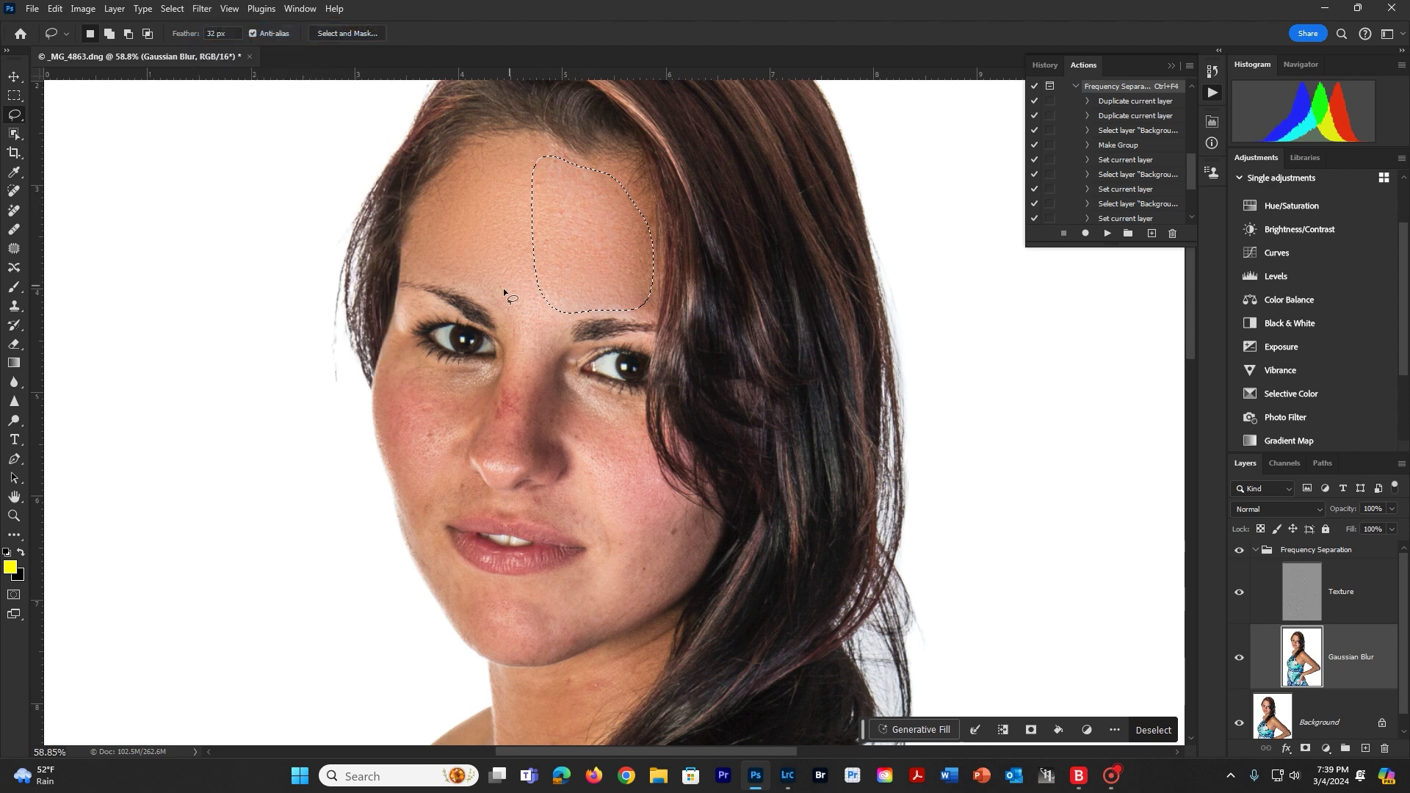
{"action": "mouse_move", "coordinate": [489, 296]}
{"action": "left_mouse_down"}
{"action": "mouse_move", "coordinate": [511, 370]}
{"action": "mouse_move", "coordinate": [473, 443]}
{"action": "mouse_move", "coordinate": [502, 482]}
{"action": "mouse_move", "coordinate": [545, 437]}
{"action": "mouse_move", "coordinate": [563, 317]}
{"action": "mouse_move", "coordinate": [550, 296]}
{"action": "mouse_move", "coordinate": [489, 296]}
{"action": "left_mouse_up"}
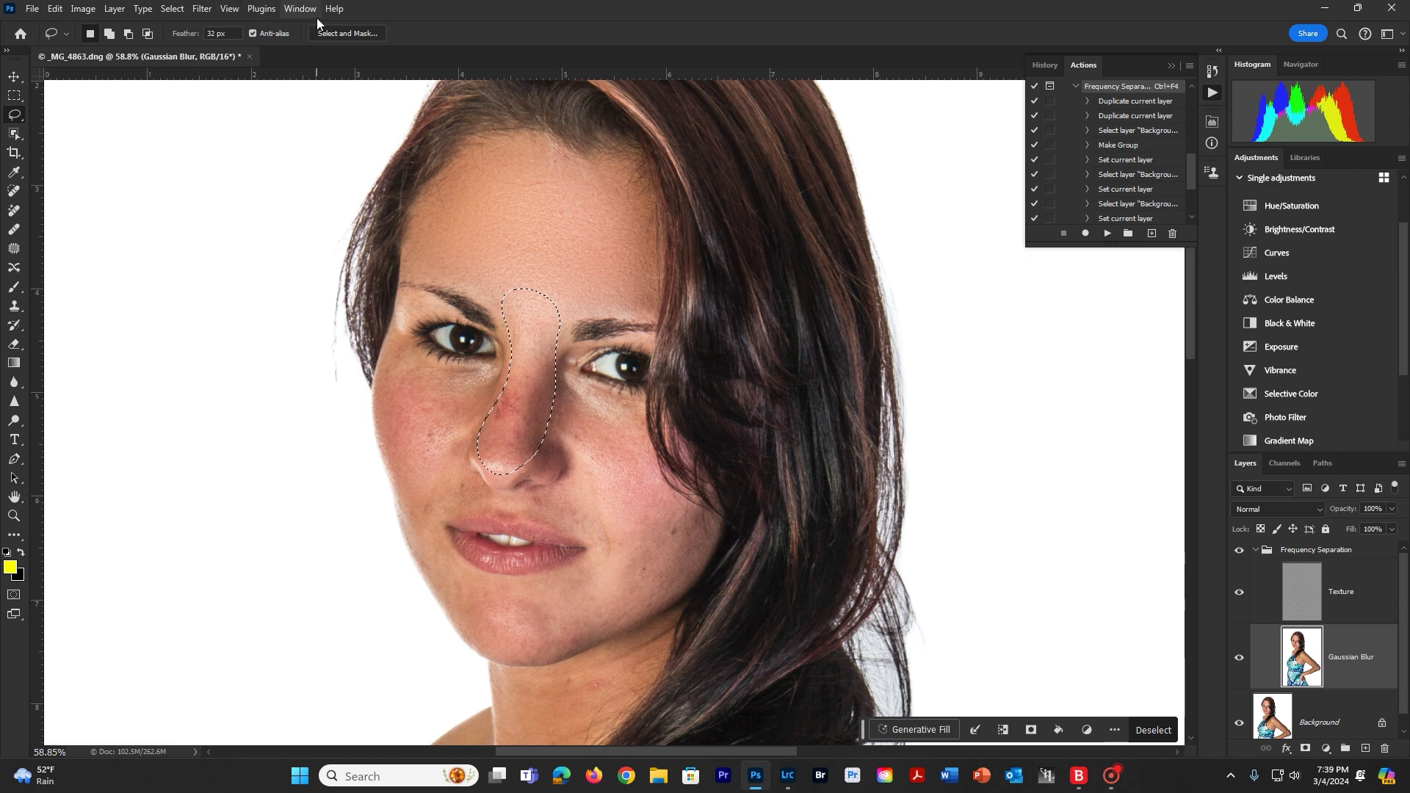
{"action": "left_click", "coordinate": [202, 8]}
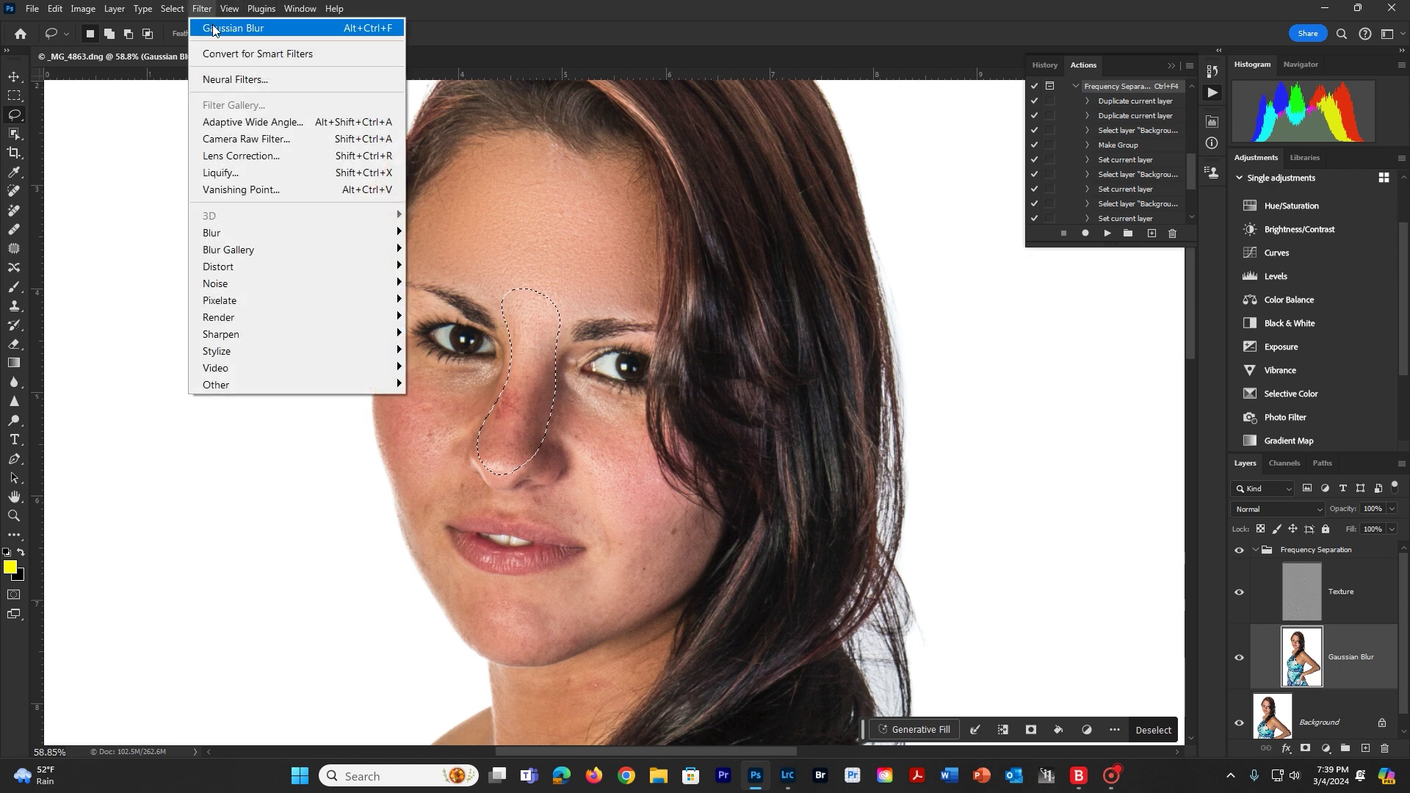
{"action": "left_click", "coordinate": [213, 28]}
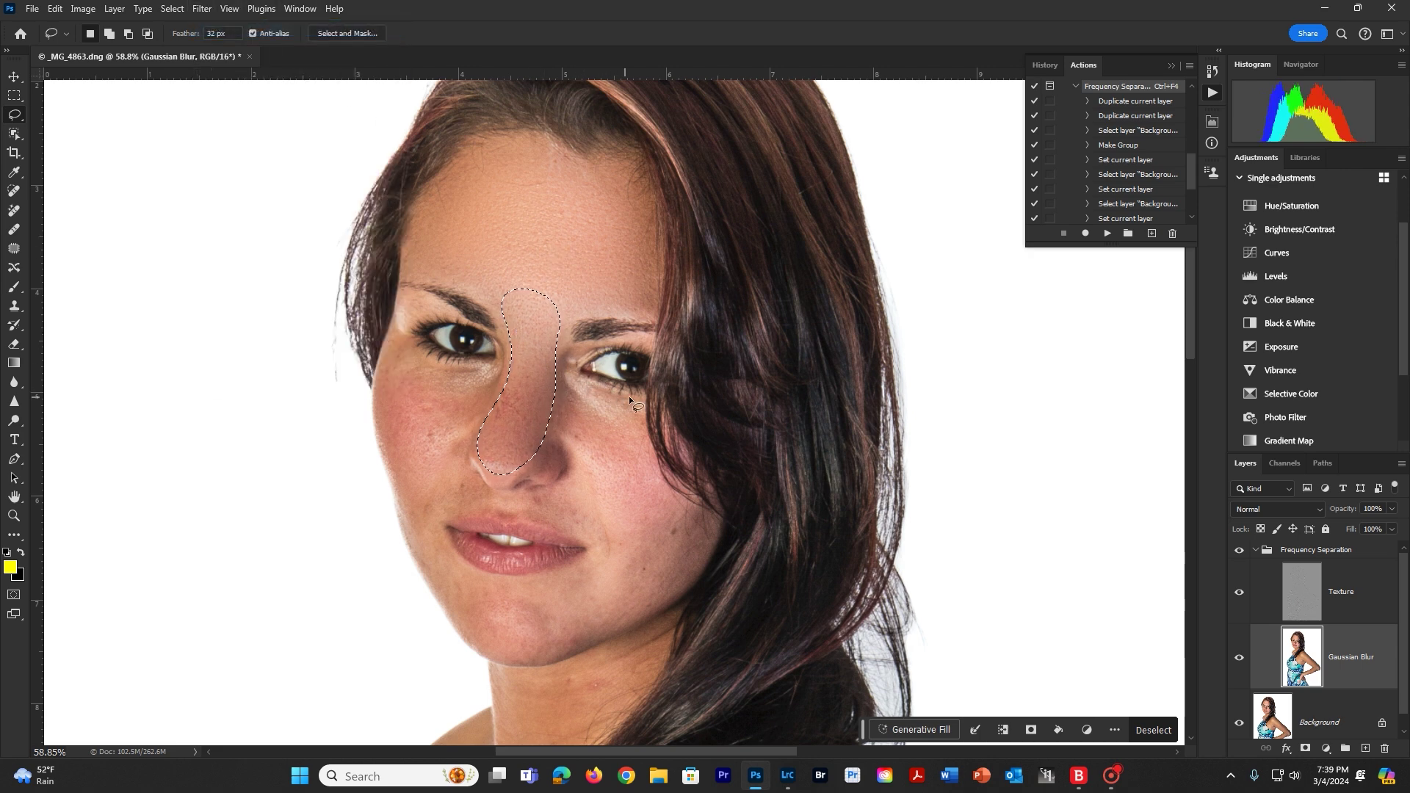
{"action": "key", "text": "ctrl+d"}
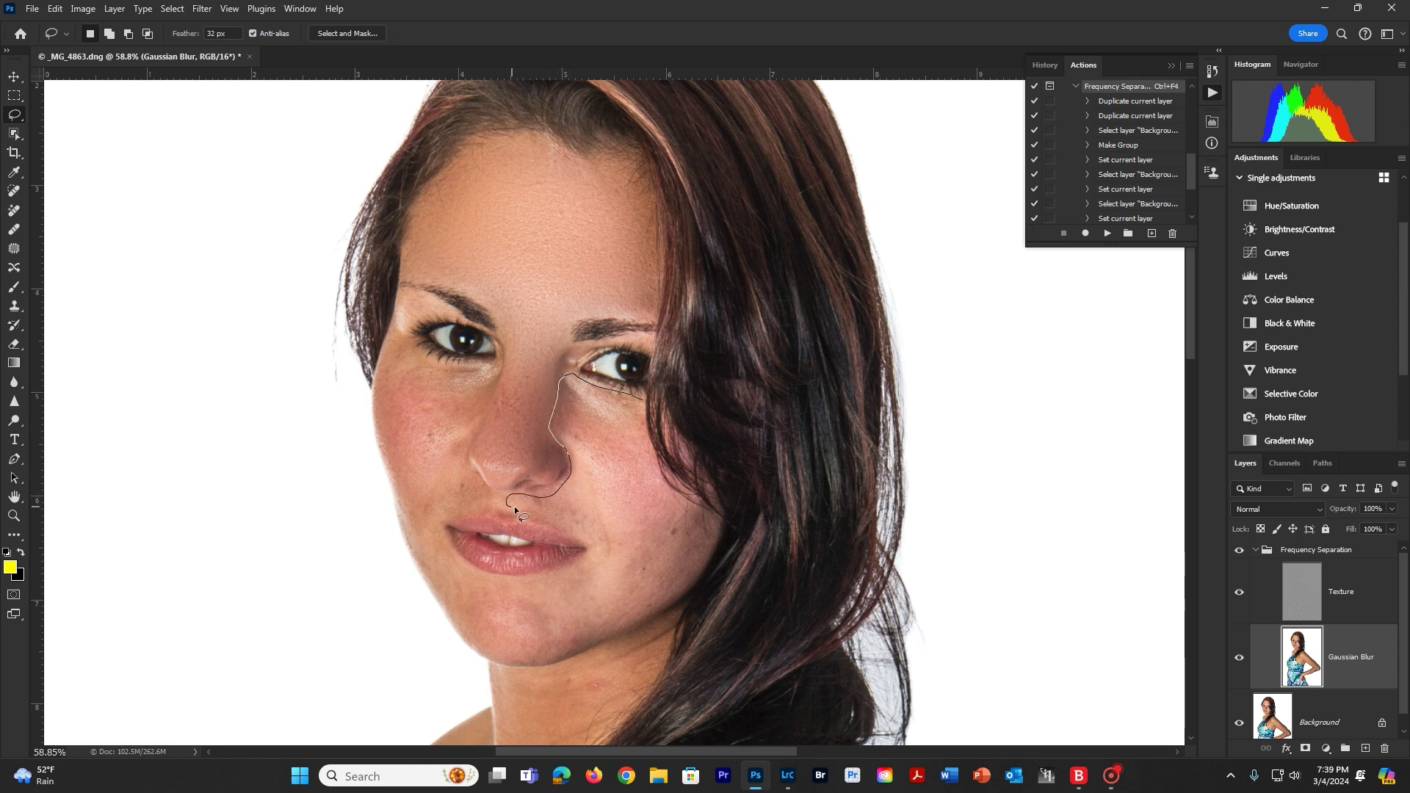
Lasso the cheek beside the long hair, from under the eye to the mouth corner, and repeat the Gaussian Blur on it
{"action": "left_click_drag", "start_coordinate": [514, 507], "coordinate": [597, 540]}
{"action": "left_click_drag", "start_coordinate": [636, 434], "coordinate": [645, 402]}
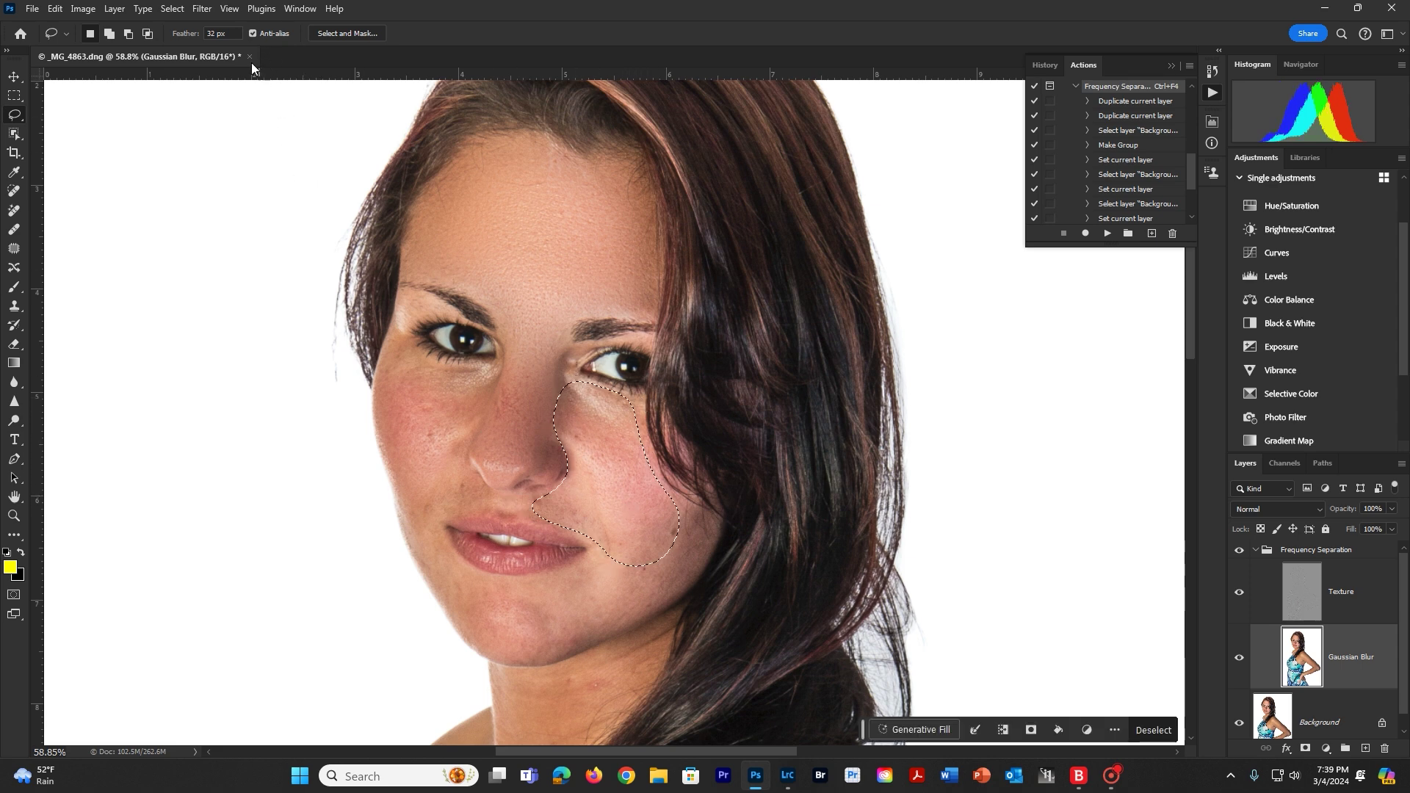
{"action": "left_click", "coordinate": [202, 9]}
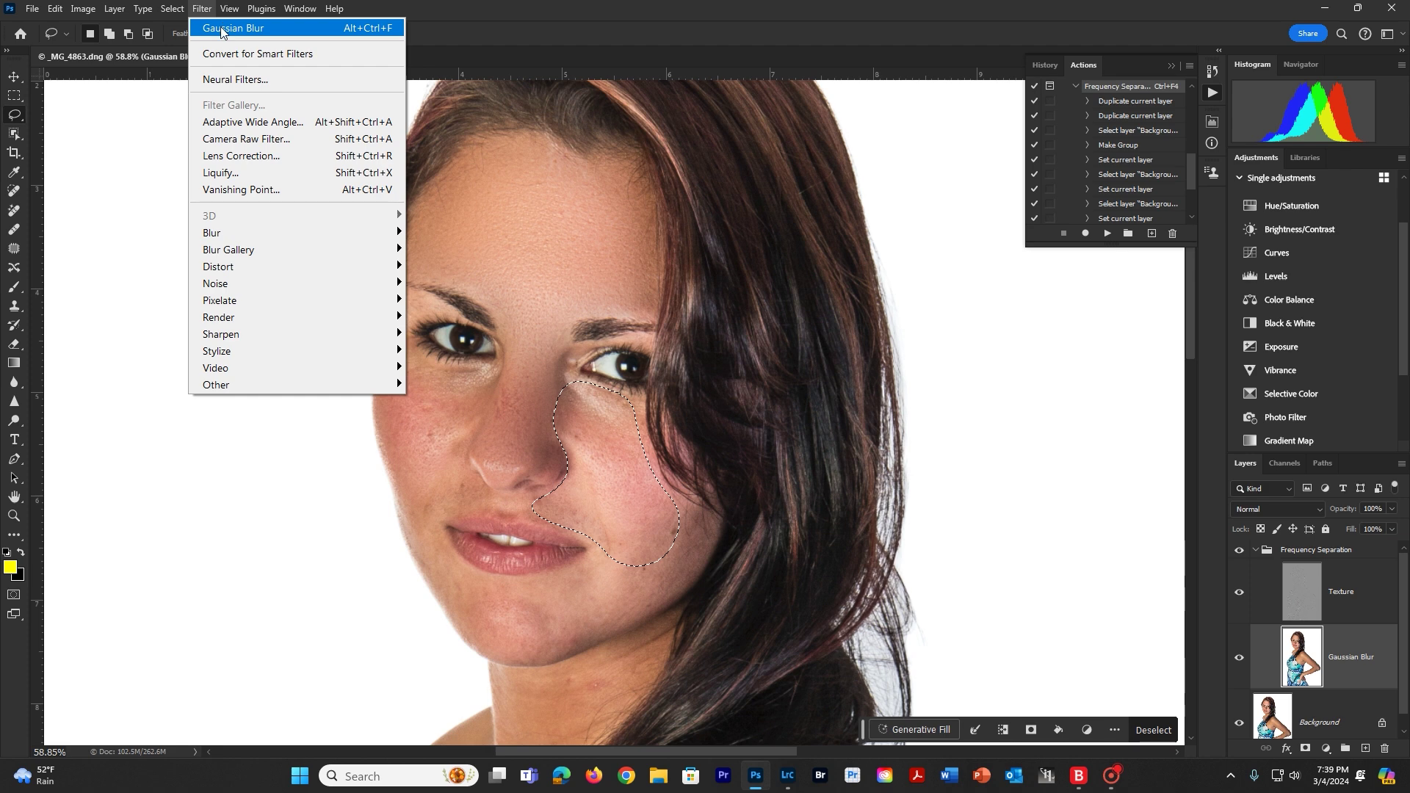
{"action": "left_click", "coordinate": [221, 29]}
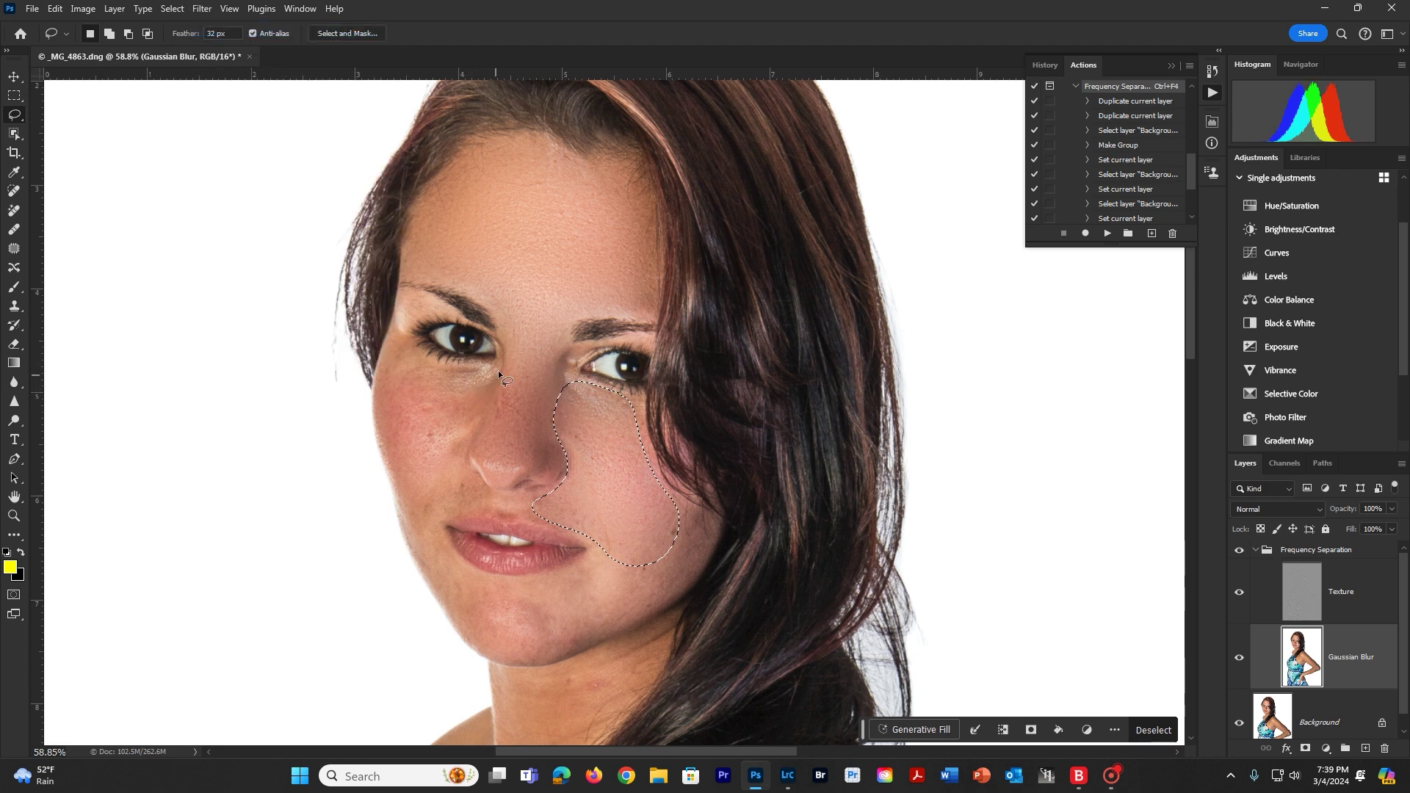
Lasso the opposite cheek from below the eye to the upper lip, repeat the Gaussian Blur on it and deselect
{"action": "left_click_drag", "start_coordinate": [505, 362], "coordinate": [479, 366]}
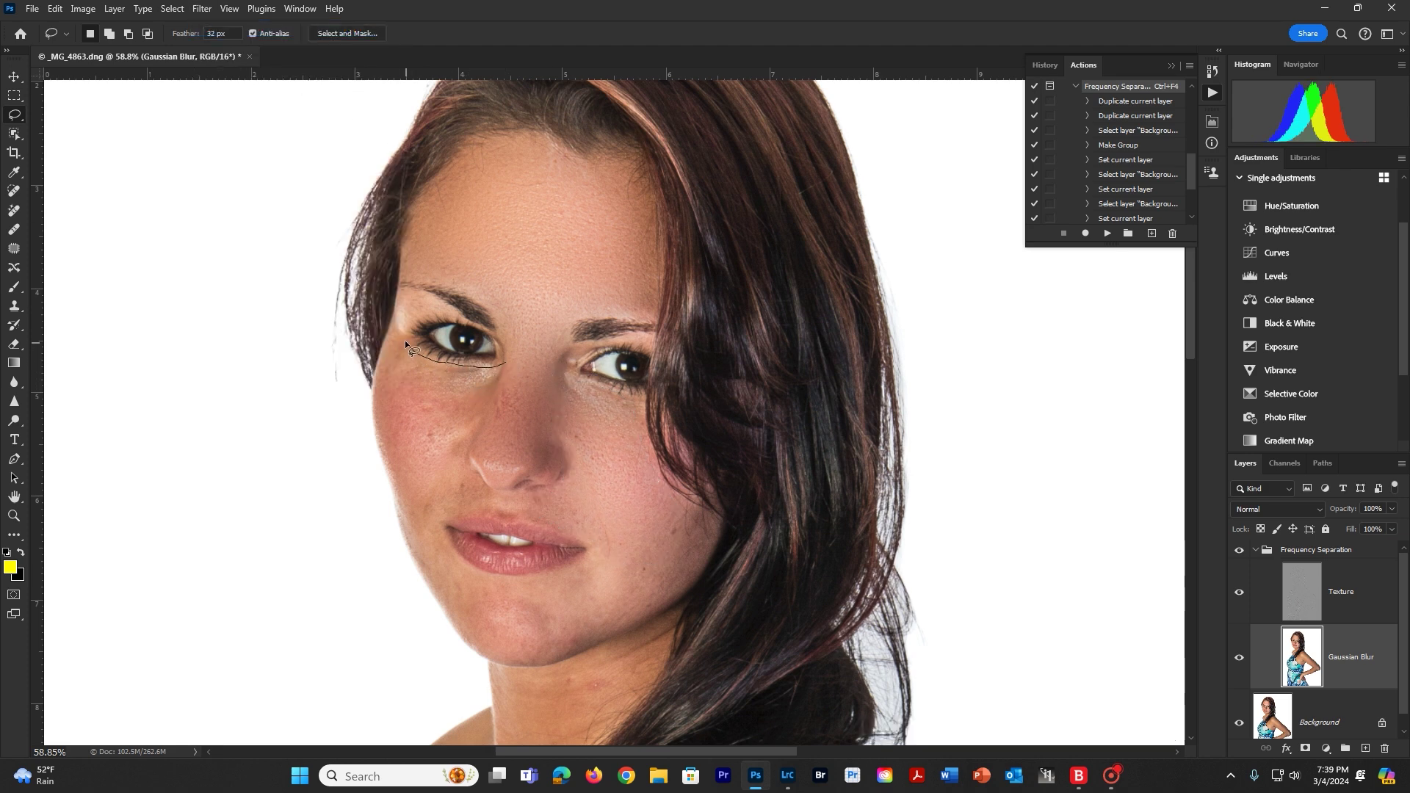
{"action": "left_click_drag", "start_coordinate": [386, 349], "coordinate": [390, 448]}
{"action": "left_click_drag", "start_coordinate": [450, 512], "coordinate": [483, 511]}
{"action": "left_click_drag", "start_coordinate": [496, 378], "coordinate": [505, 364]}
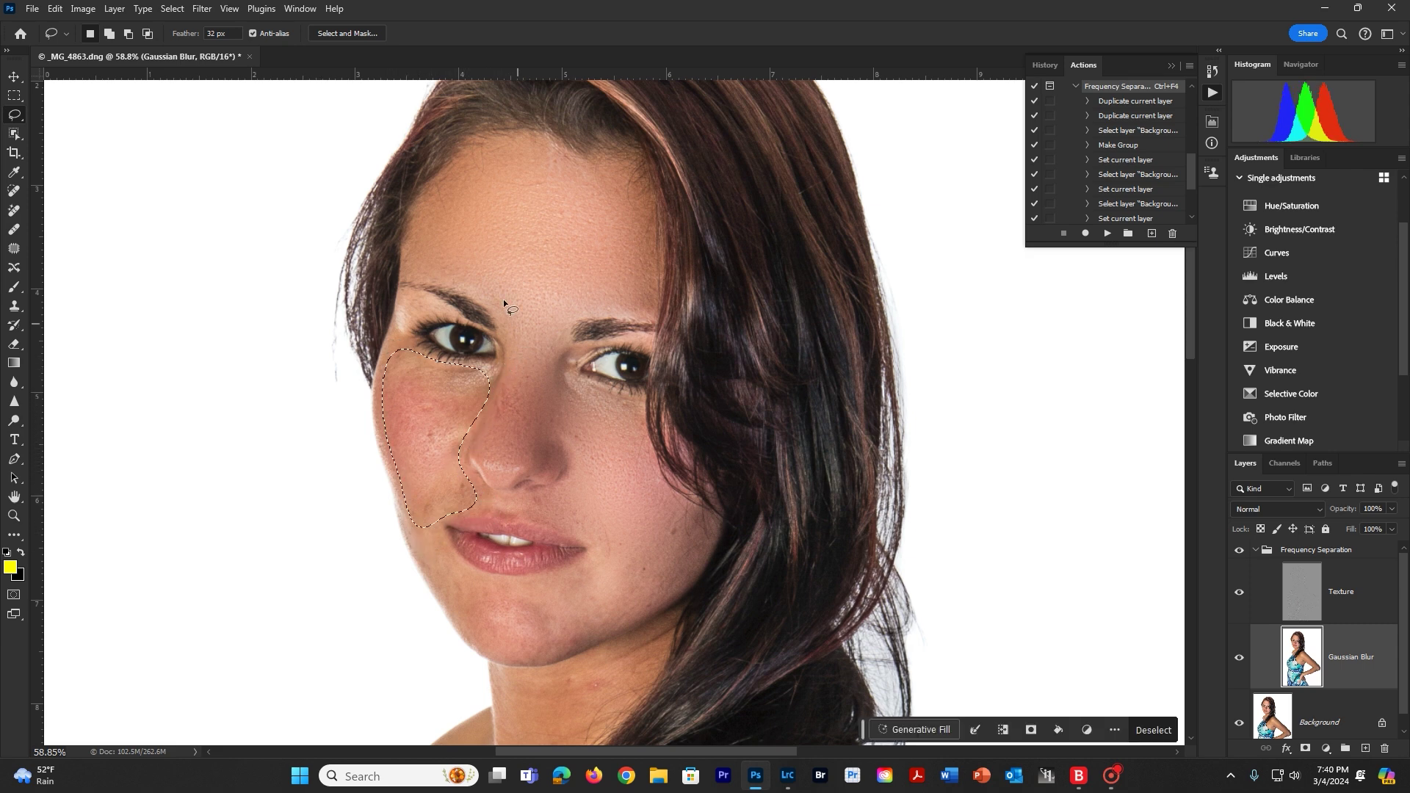
{"action": "left_click", "coordinate": [199, 9]}
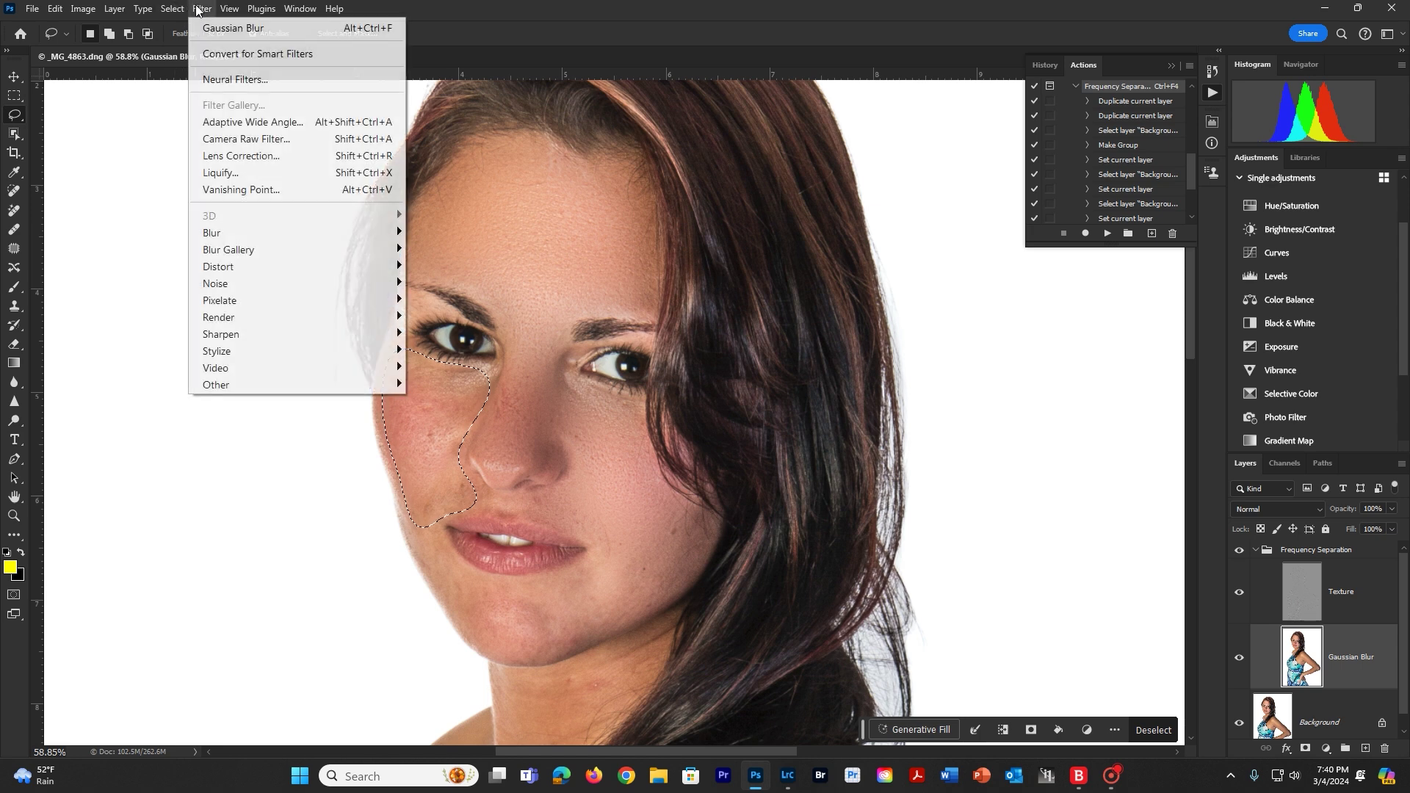
{"action": "left_click", "coordinate": [243, 28]}
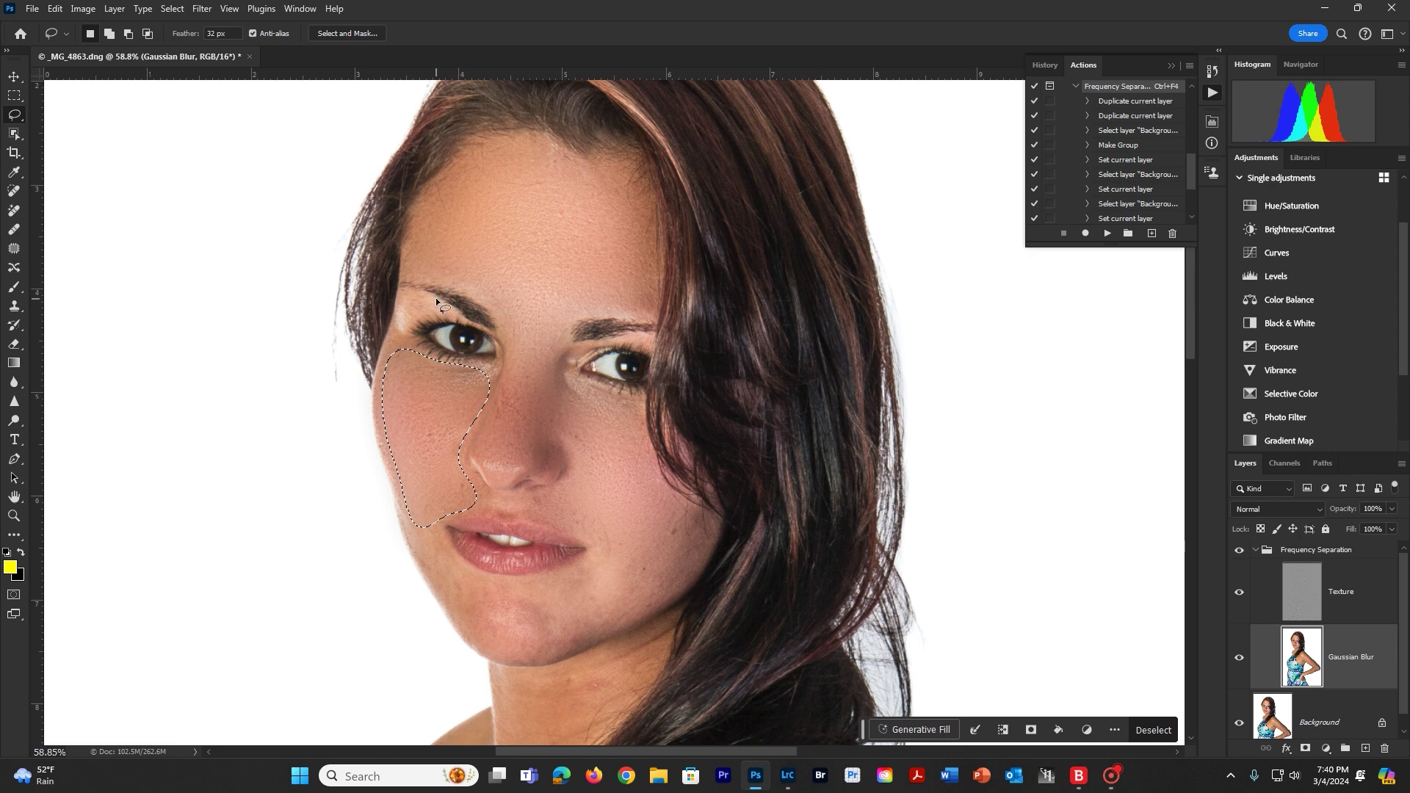
{"action": "key", "text": "ctrl+d"}
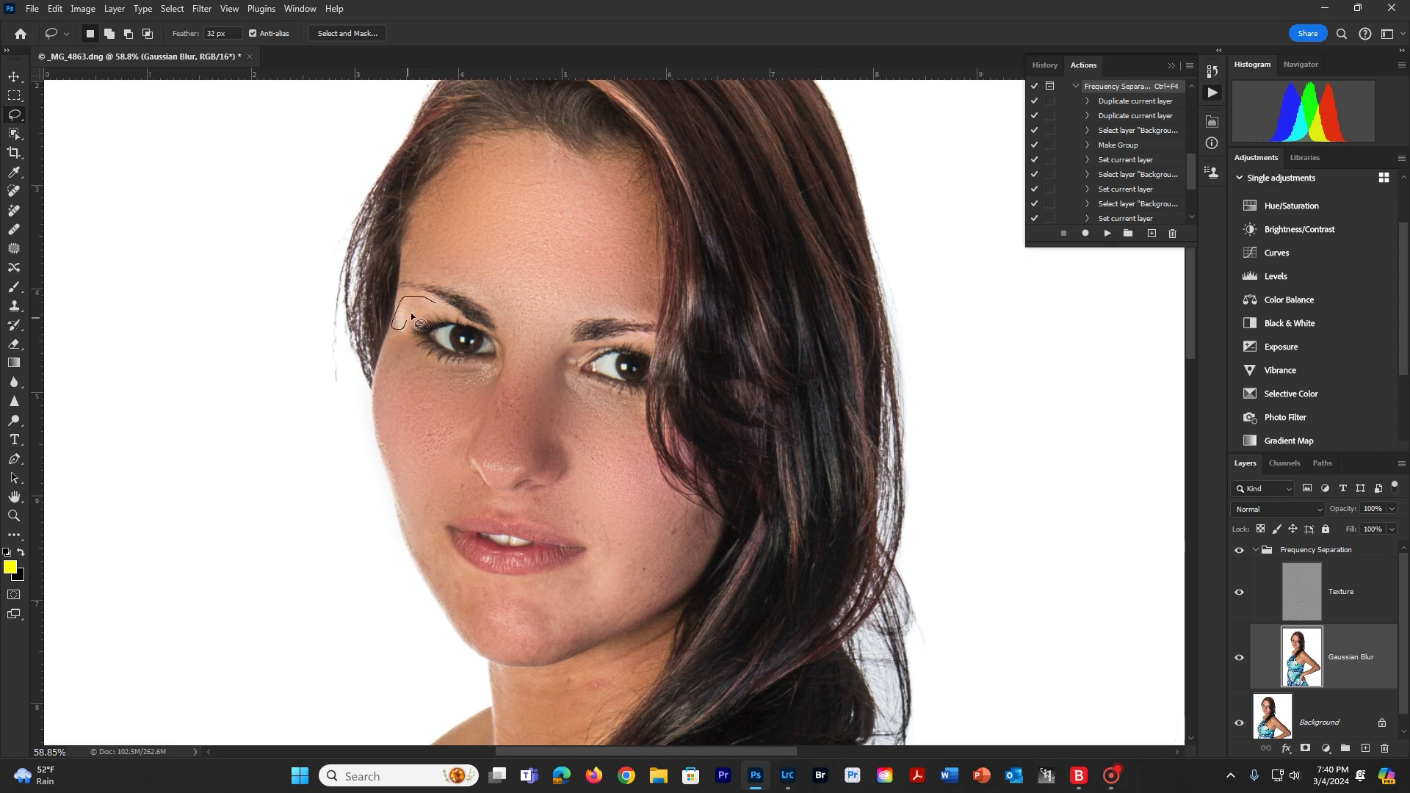
Try a small selection under the eyebrow, and instead lasso the chin and hair-side jaw and repeat the Gaussian Blur there
{"action": "left_click_drag", "start_coordinate": [435, 308], "coordinate": [441, 305]}
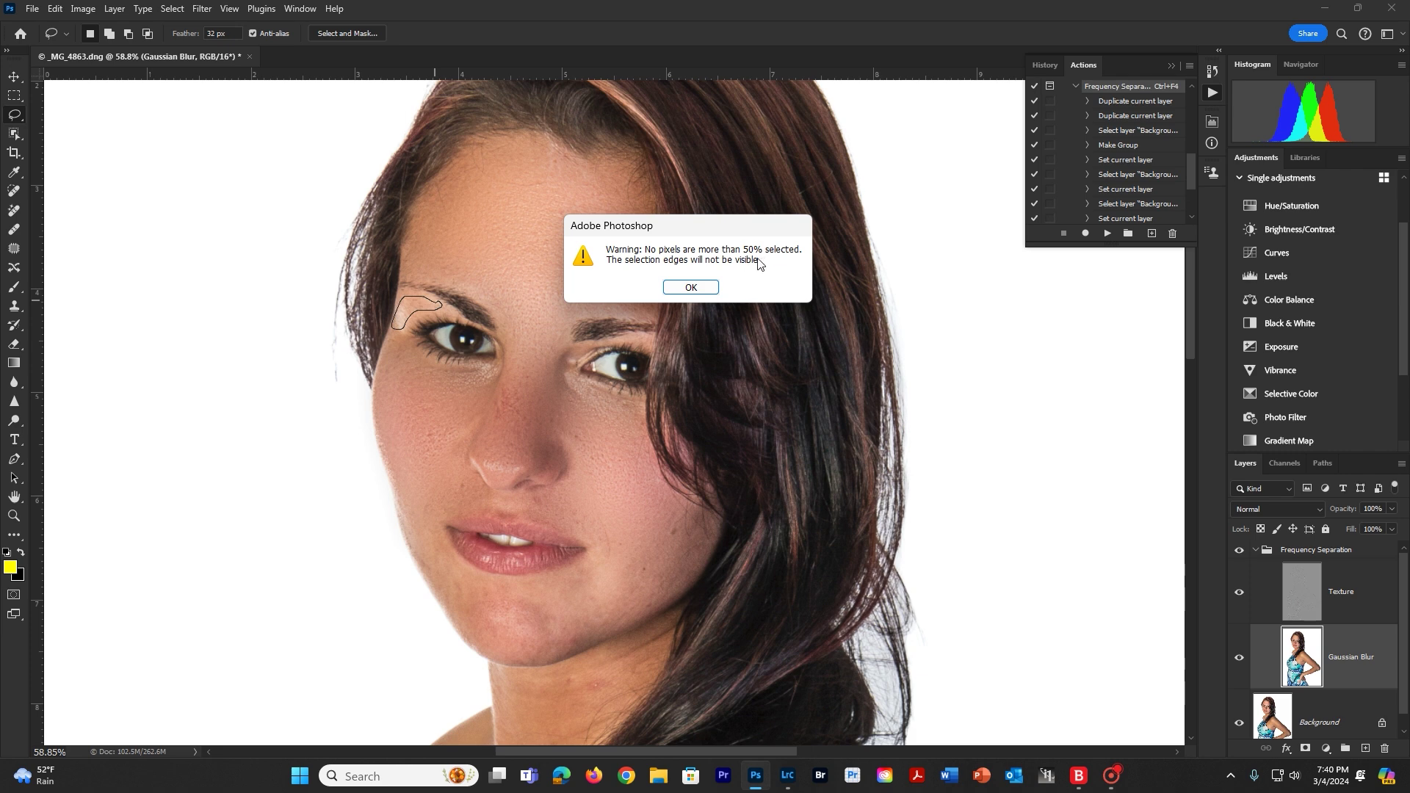
{"action": "left_click", "coordinate": [692, 288]}
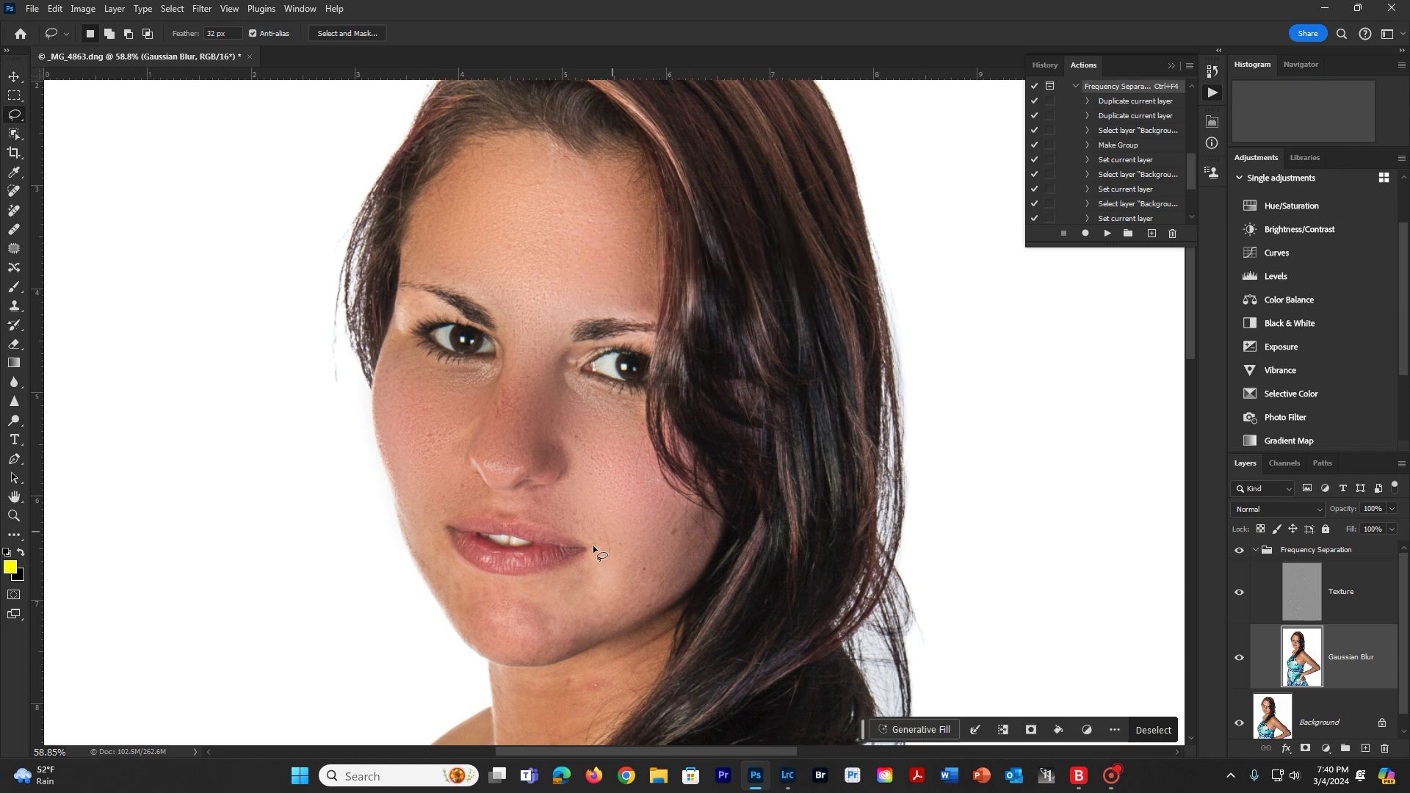
{"action": "left_click_drag", "start_coordinate": [599, 512], "coordinate": [576, 571]}
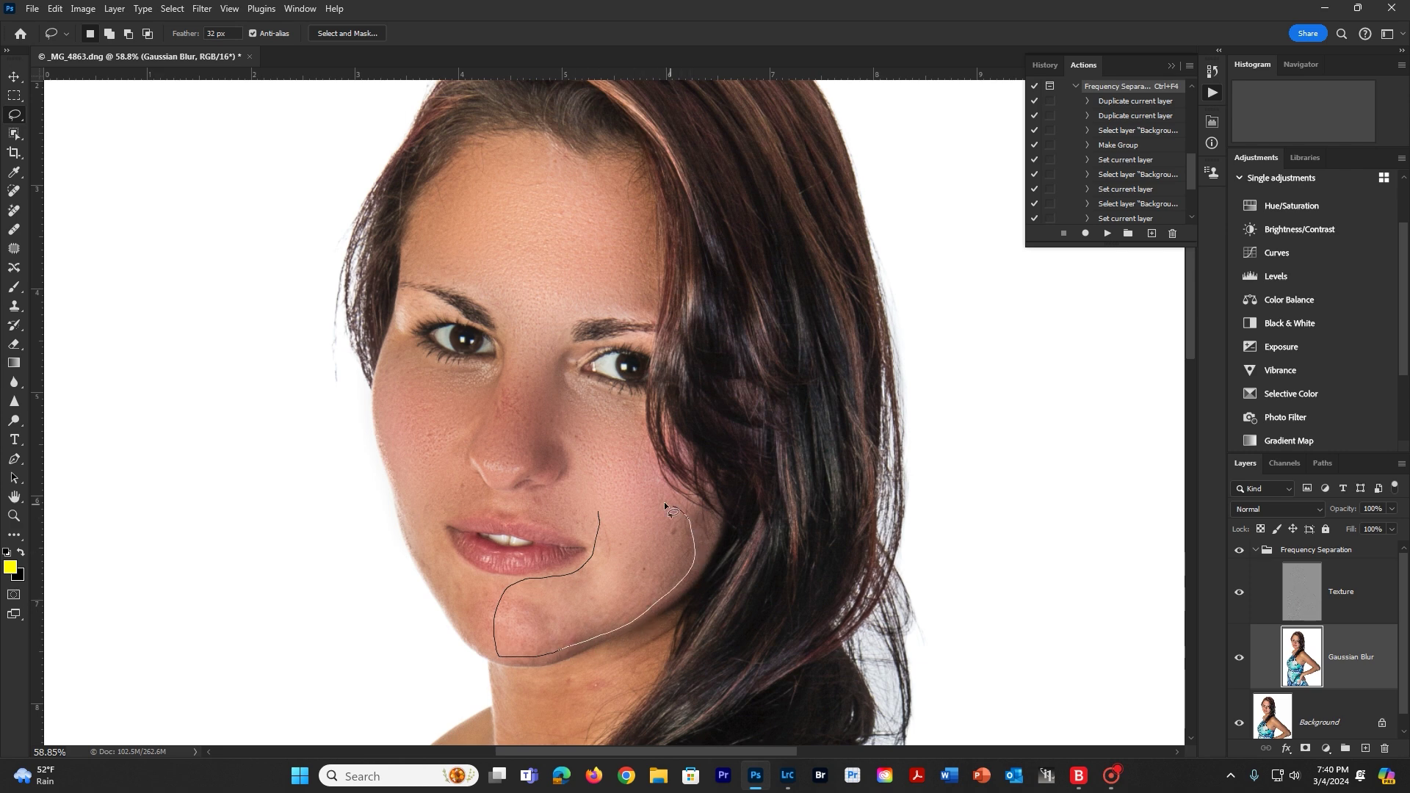
{"action": "left_click_drag", "start_coordinate": [606, 506], "coordinate": [606, 506]}
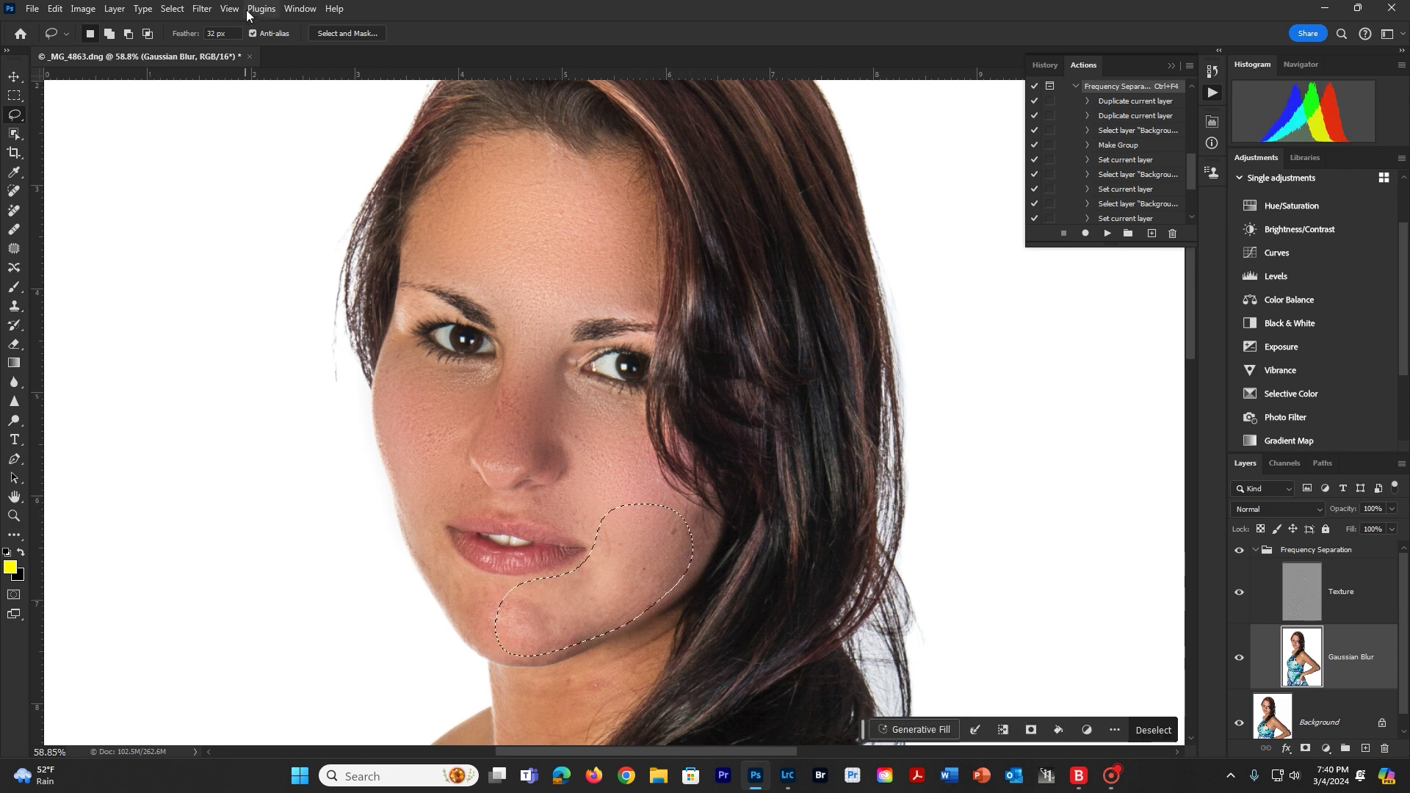
{"action": "left_click", "coordinate": [199, 9]}
{"action": "left_click", "coordinate": [213, 22]}
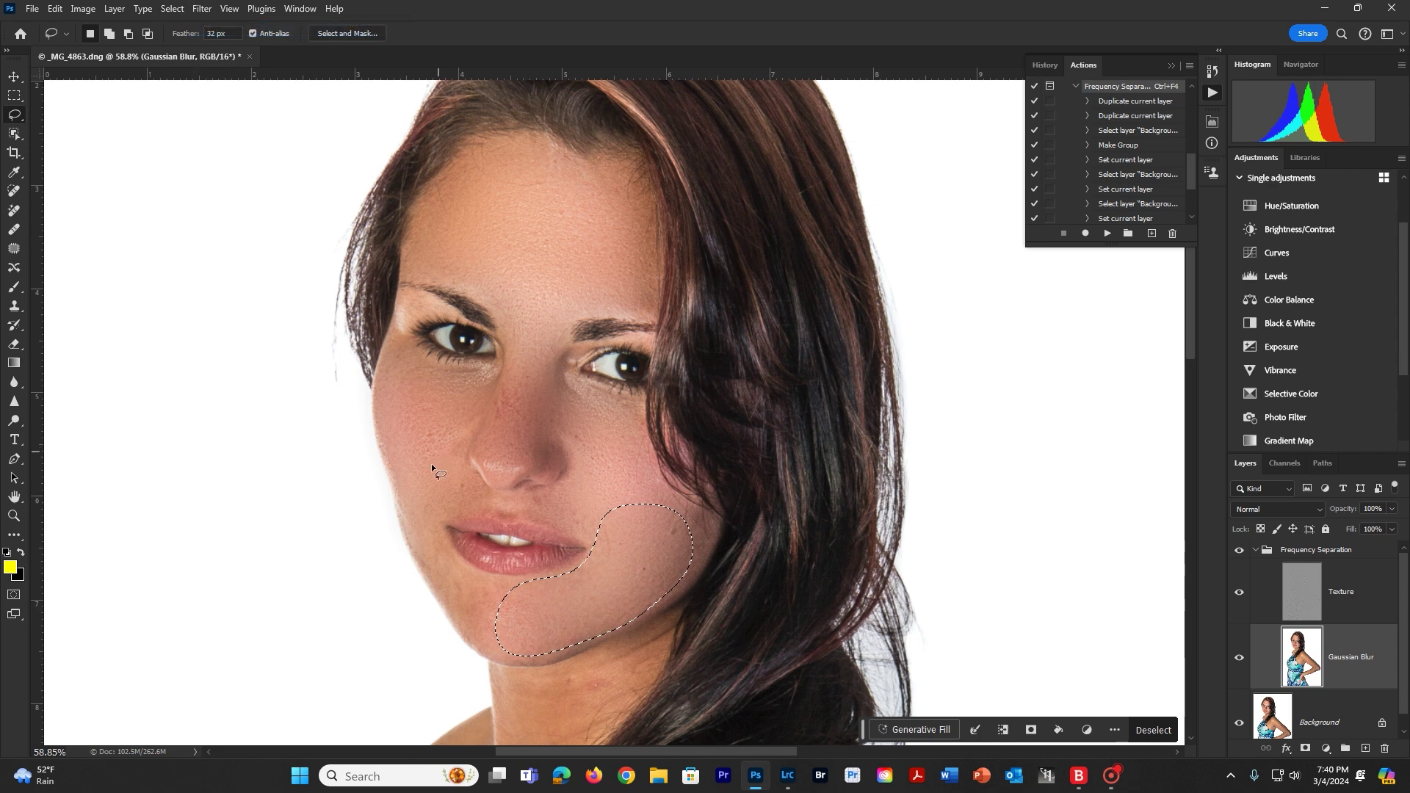
Lasso the skin around the other mouth corner down to the chin, trim its outer edge and repeat the Gaussian Blur
{"action": "mouse_move", "coordinate": [401, 496]}
{"action": "left_mouse_down"}
{"action": "mouse_move", "coordinate": [443, 609]}
{"action": "mouse_move", "coordinate": [480, 646]}
{"action": "mouse_move", "coordinate": [498, 604]}
{"action": "left_mouse_up"}
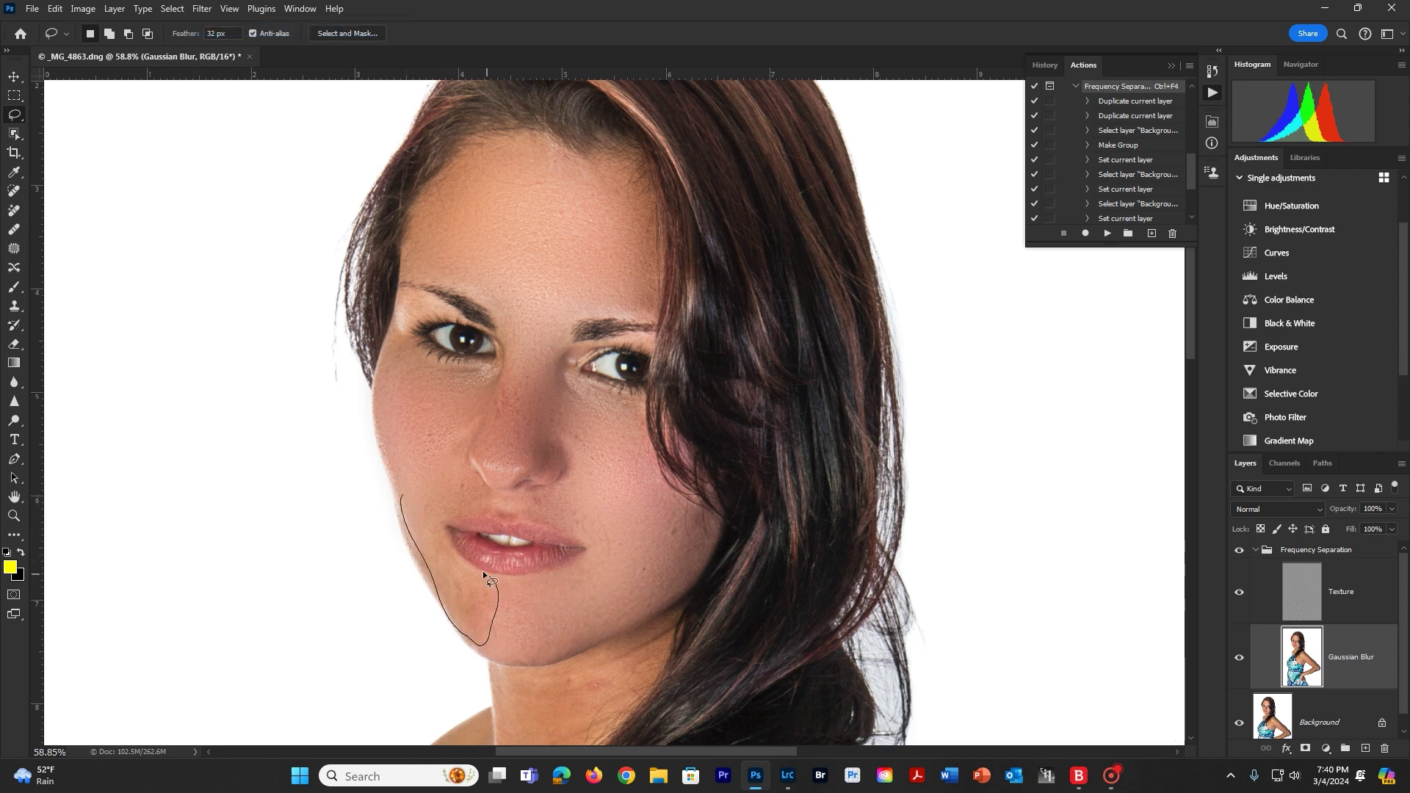
{"action": "mouse_move", "coordinate": [434, 497]}
{"action": "left_mouse_down"}
{"action": "mouse_move", "coordinate": [484, 506]}
{"action": "mouse_move", "coordinate": [484, 487]}
{"action": "mouse_move", "coordinate": [465, 470]}
{"action": "mouse_move", "coordinate": [403, 502]}
{"action": "left_mouse_up"}
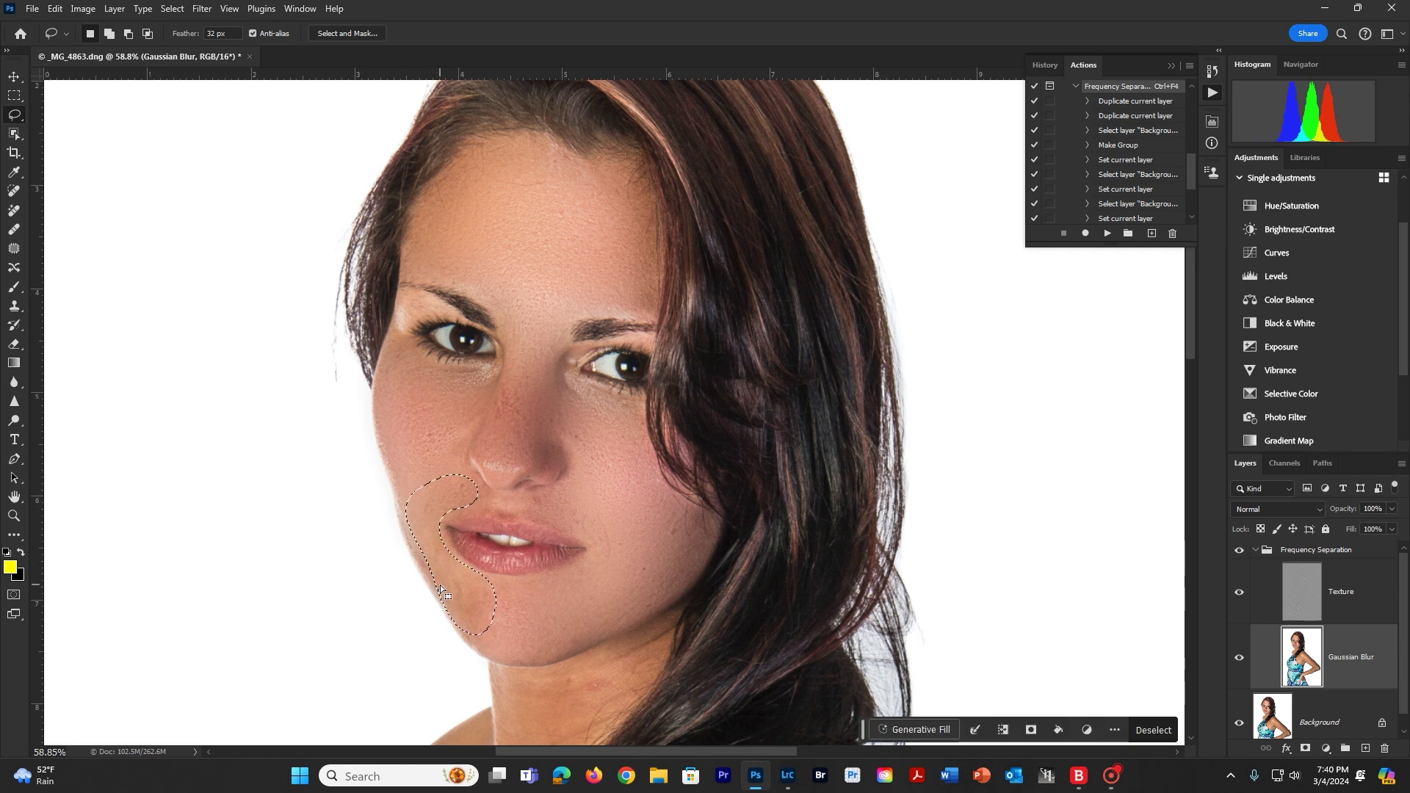
{"action": "key", "text": "alt"}
{"action": "mouse_move", "coordinate": [428, 579]}
{"action": "left_mouse_down"}
{"action": "mouse_move", "coordinate": [472, 643]}
{"action": "mouse_move", "coordinate": [463, 653]}
{"action": "mouse_move", "coordinate": [440, 640]}
{"action": "mouse_move", "coordinate": [429, 586]}
{"action": "left_mouse_up"}
{"action": "left_click", "coordinate": [198, 10]}
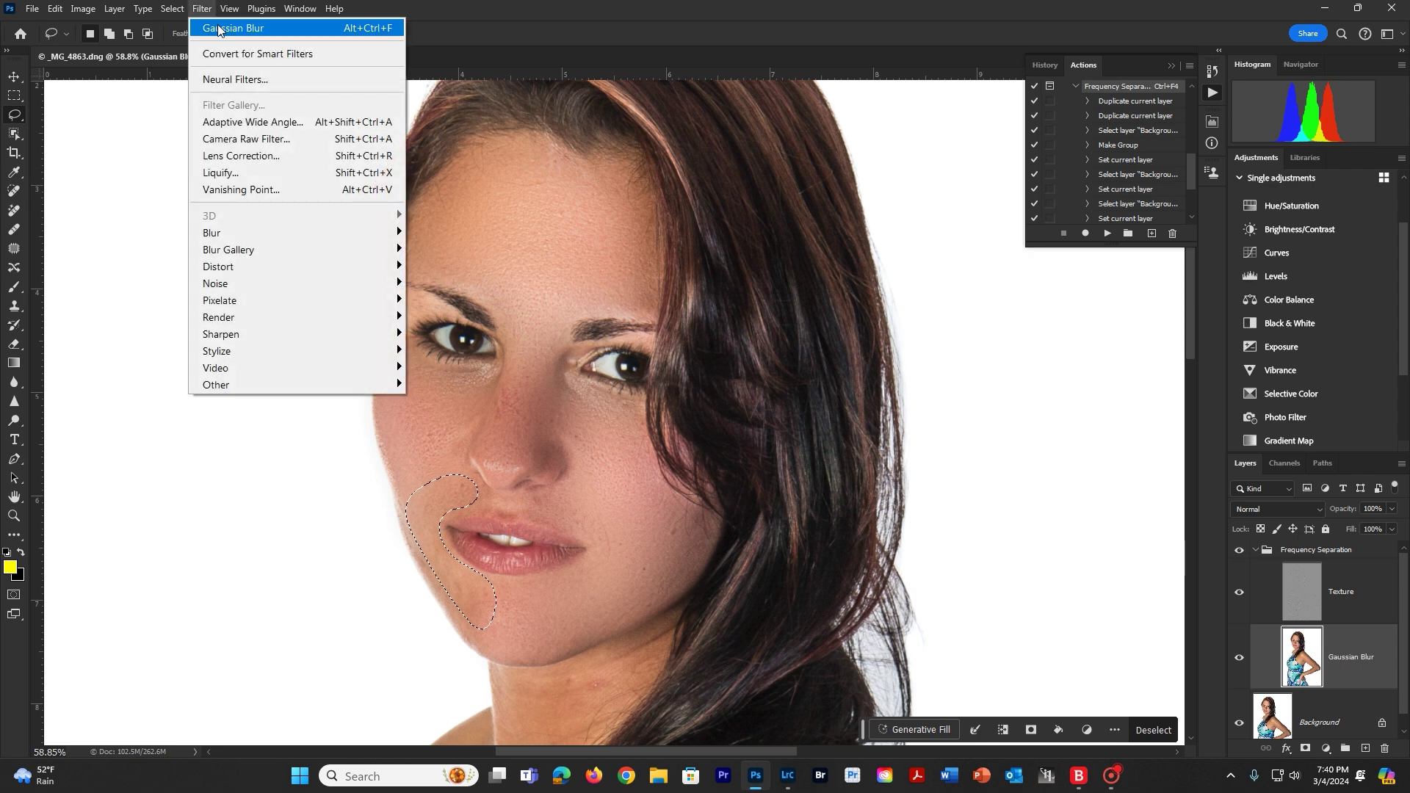
{"action": "left_click", "coordinate": [217, 25]}
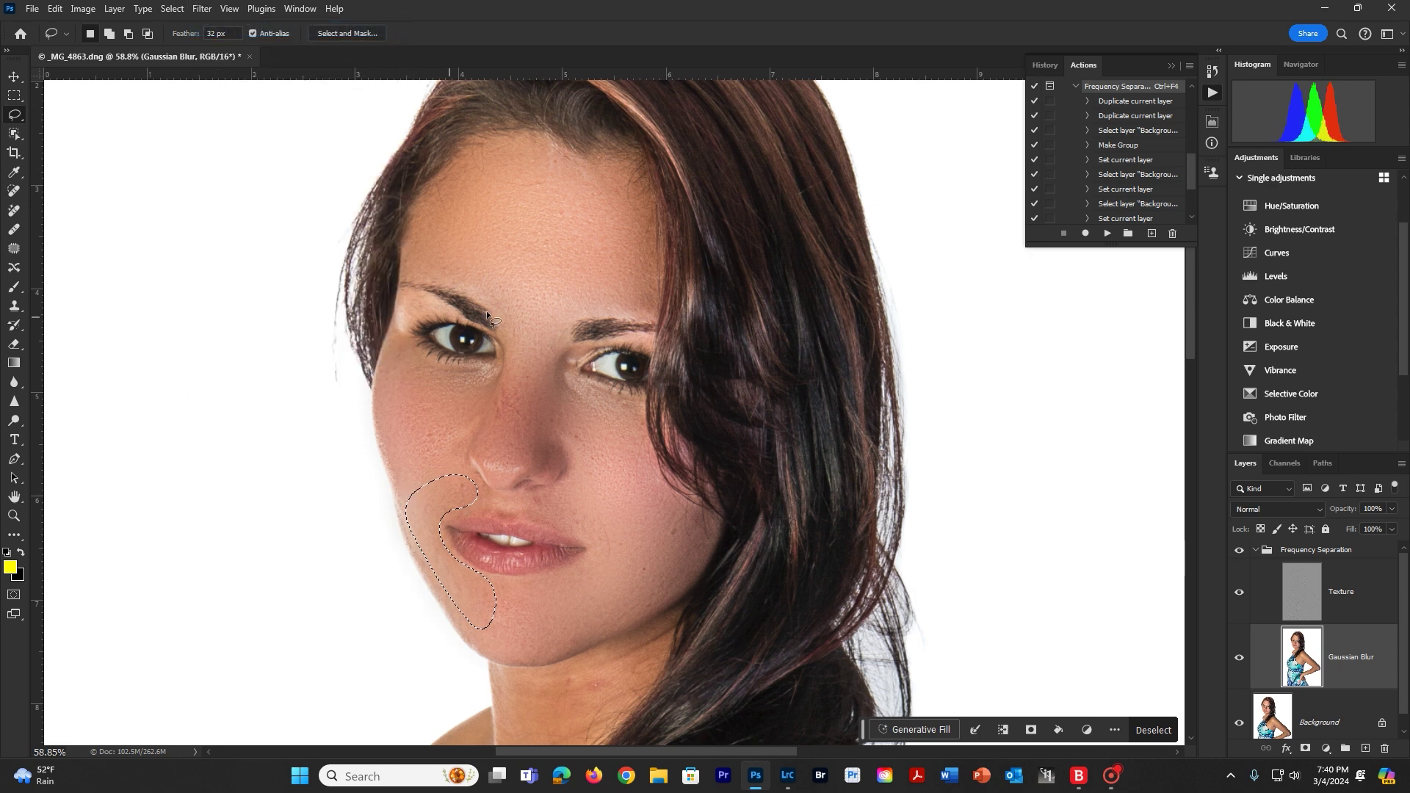
Toggle the Gaussian Blur layer's visibility to compare the skin before and after smoothing
{"action": "left_click", "coordinate": [1240, 659]}
{"action": "left_click", "coordinate": [1240, 661]}
{"action": "left_click", "coordinate": [1240, 661]}
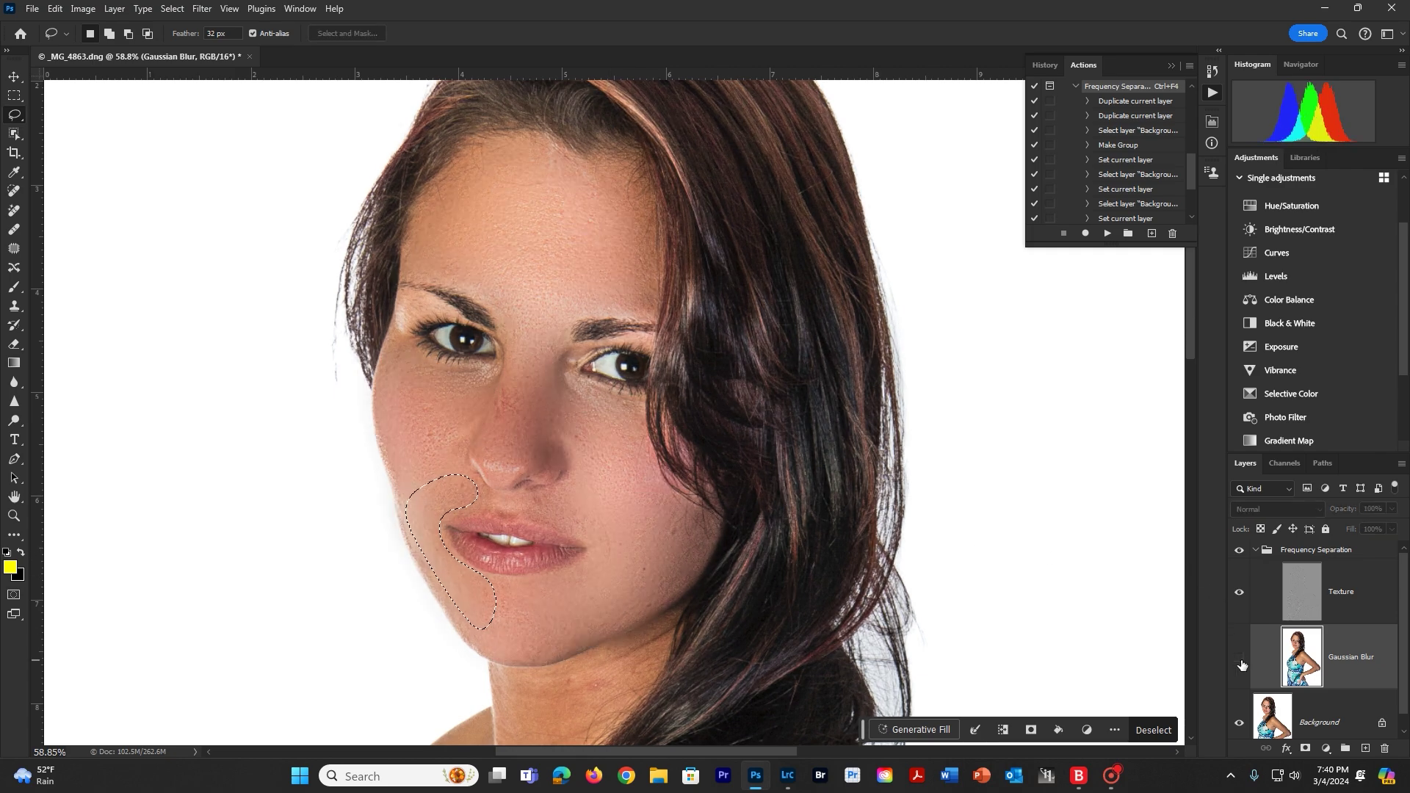
Hide and show the Gaussian Blur layer again for another before-and-after check, and deselect the mouth-corner area
{"action": "left_click", "coordinate": [1240, 661]}
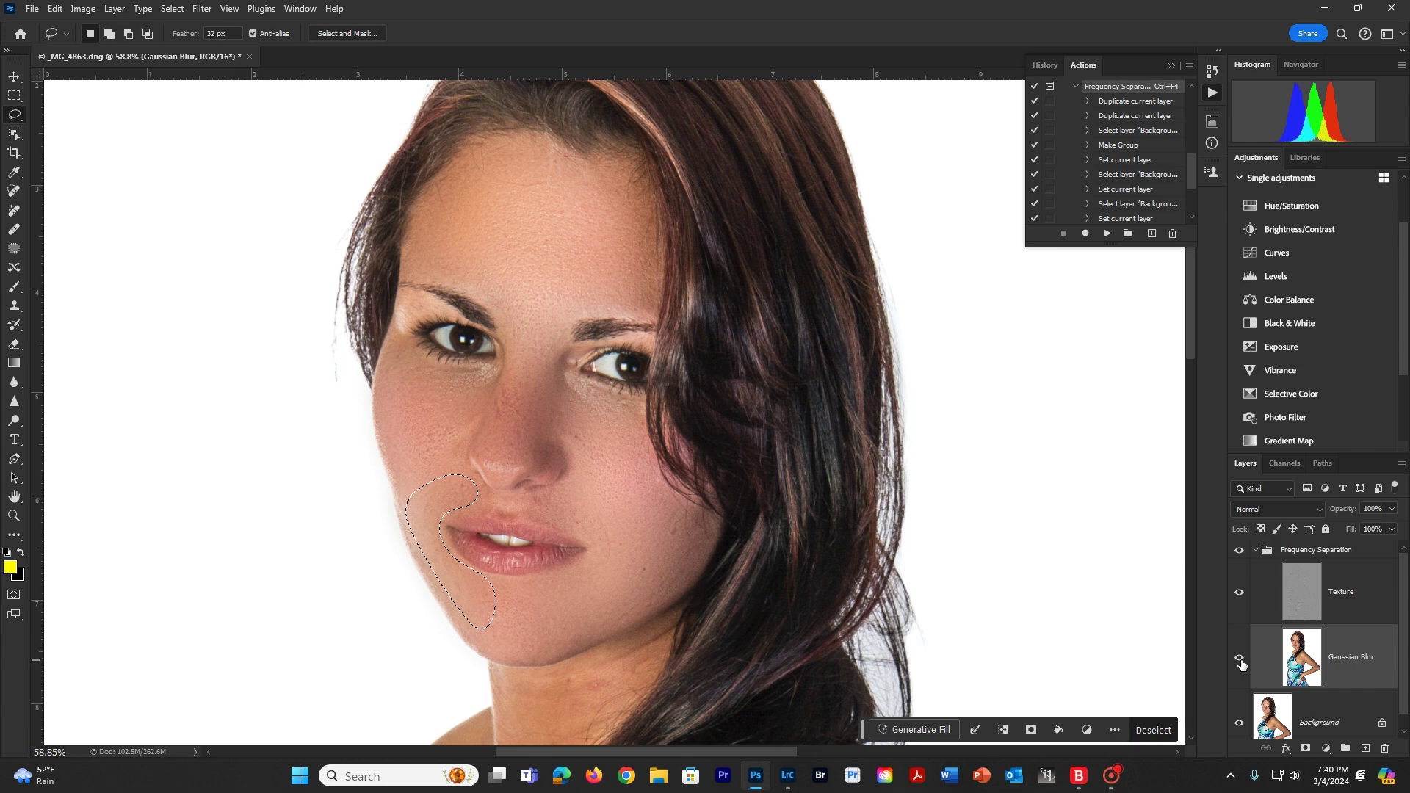
{"action": "left_click", "coordinate": [1240, 661]}
{"action": "left_click", "coordinate": [1240, 661]}
{"action": "left_click", "coordinate": [173, 9]}
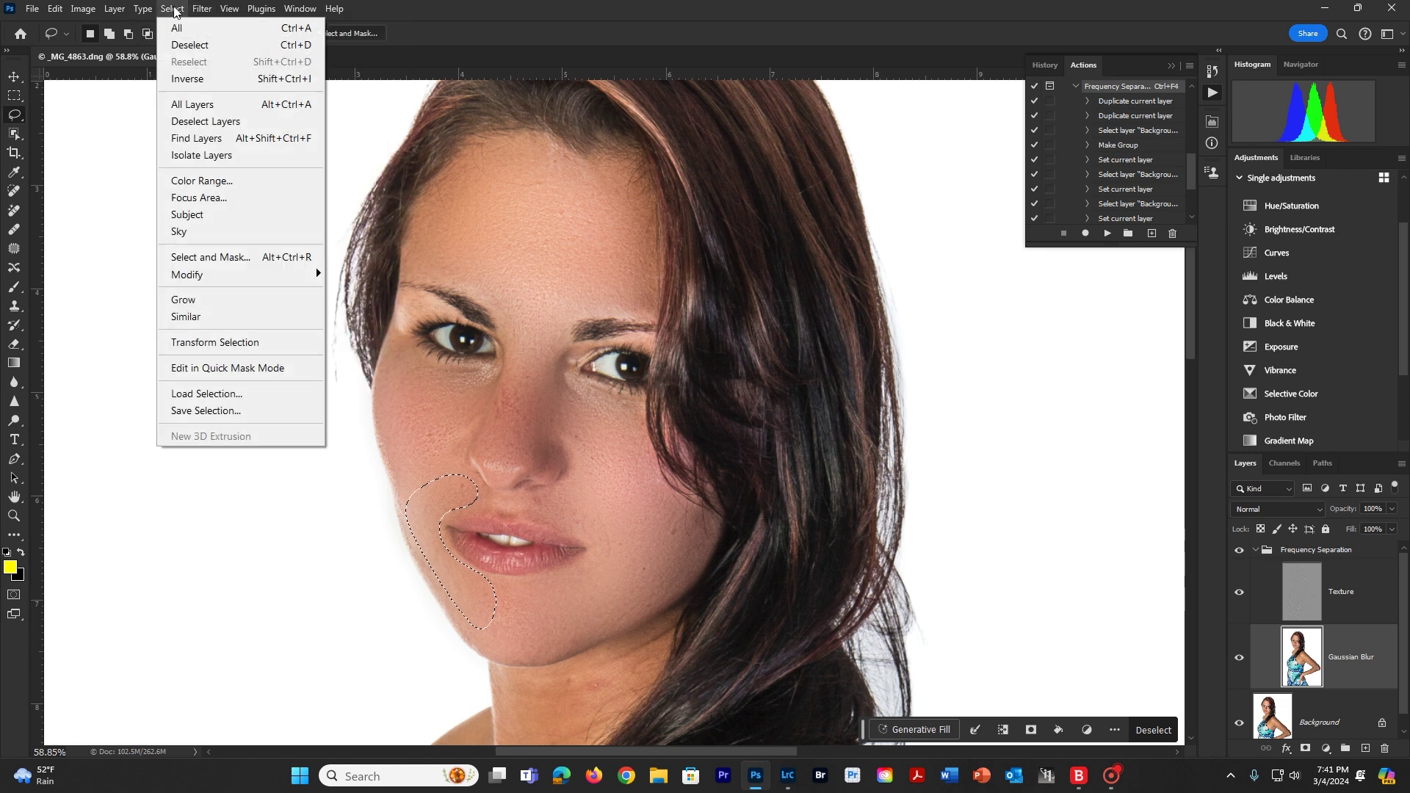
{"action": "left_click", "coordinate": [188, 45]}
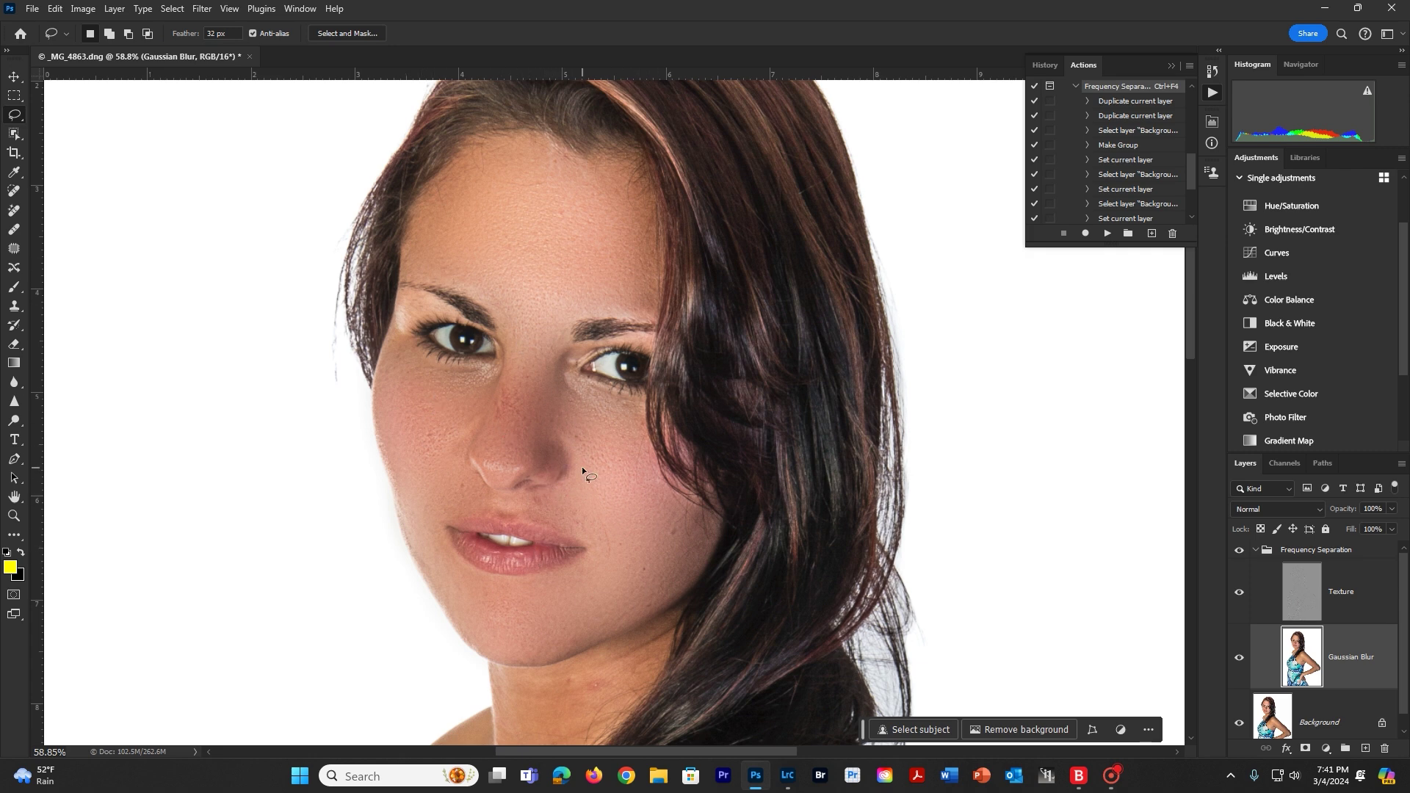
Lasso a small patch of the upper forehead just below the hairline, repeat the Gaussian Blur on it and deselect
{"action": "left_click_drag", "start_coordinate": [605, 597], "coordinate": [608, 258]}
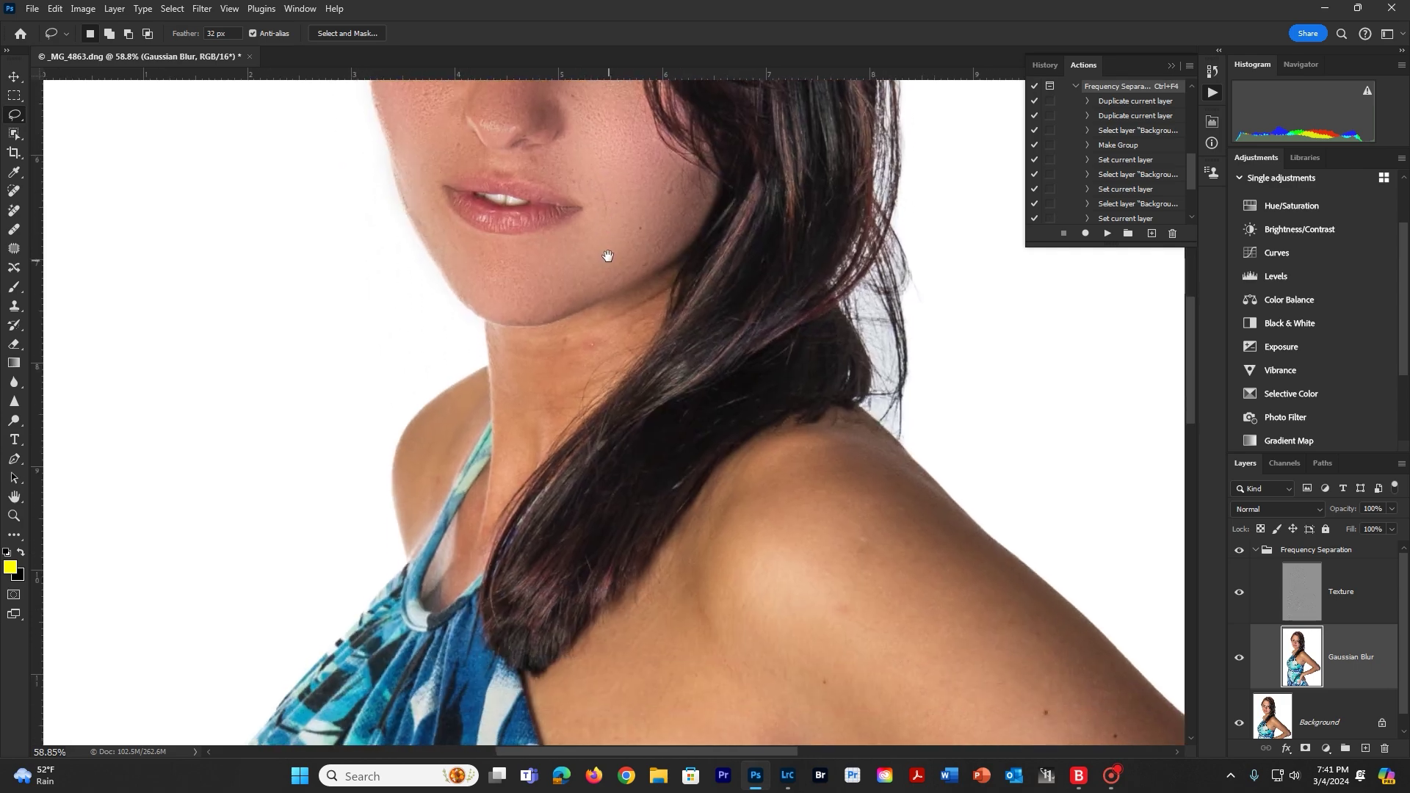
{"action": "left_click_drag", "start_coordinate": [650, 548], "coordinate": [755, 643]}
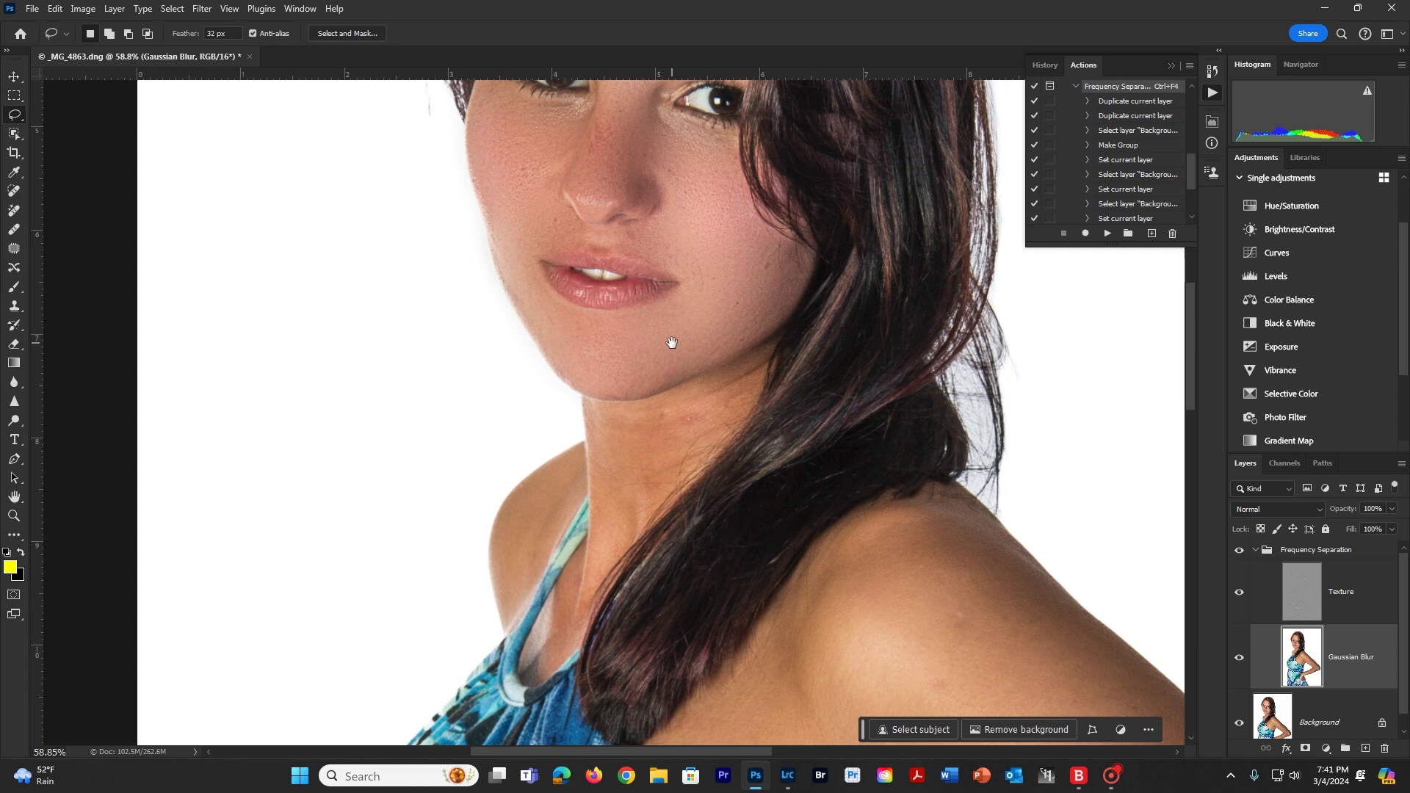
{"action": "left_click_drag", "start_coordinate": [671, 341], "coordinate": [602, 588]}
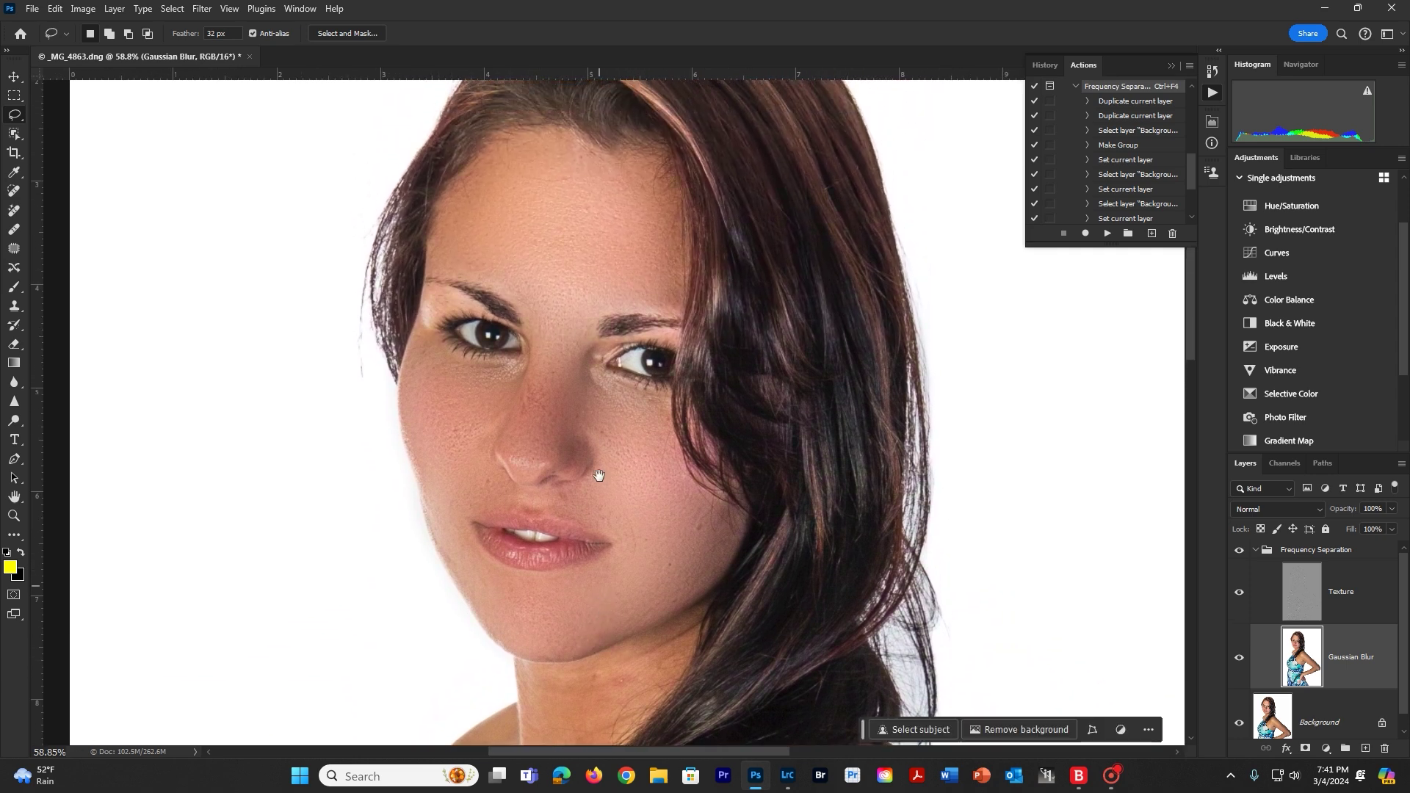
{"action": "left_click_drag", "start_coordinate": [565, 298], "coordinate": [564, 324]}
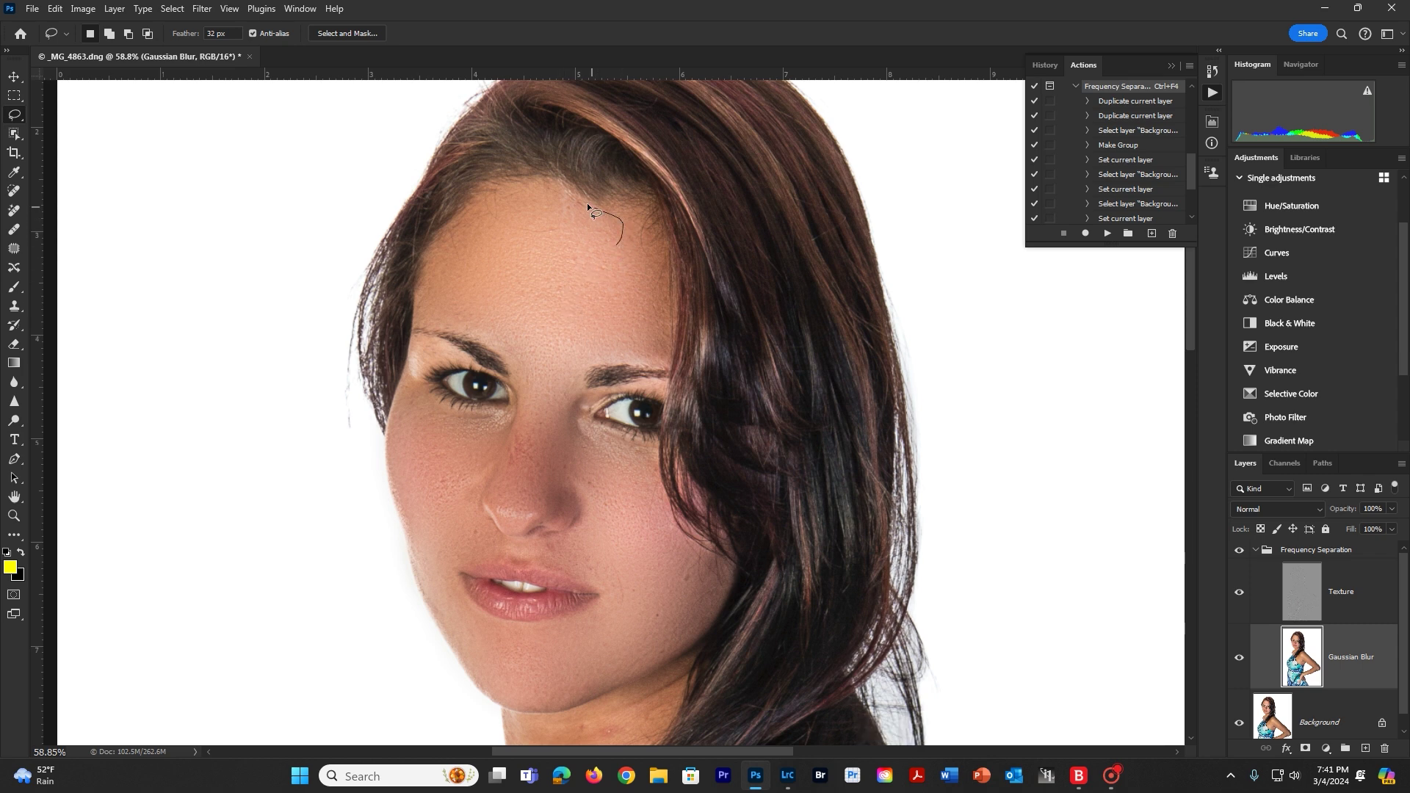
{"action": "mouse_move", "coordinate": [588, 208]}
{"action": "left_mouse_down"}
{"action": "mouse_move", "coordinate": [548, 189]}
{"action": "mouse_move", "coordinate": [538, 221]}
{"action": "mouse_move", "coordinate": [617, 250]}
{"action": "left_mouse_up"}
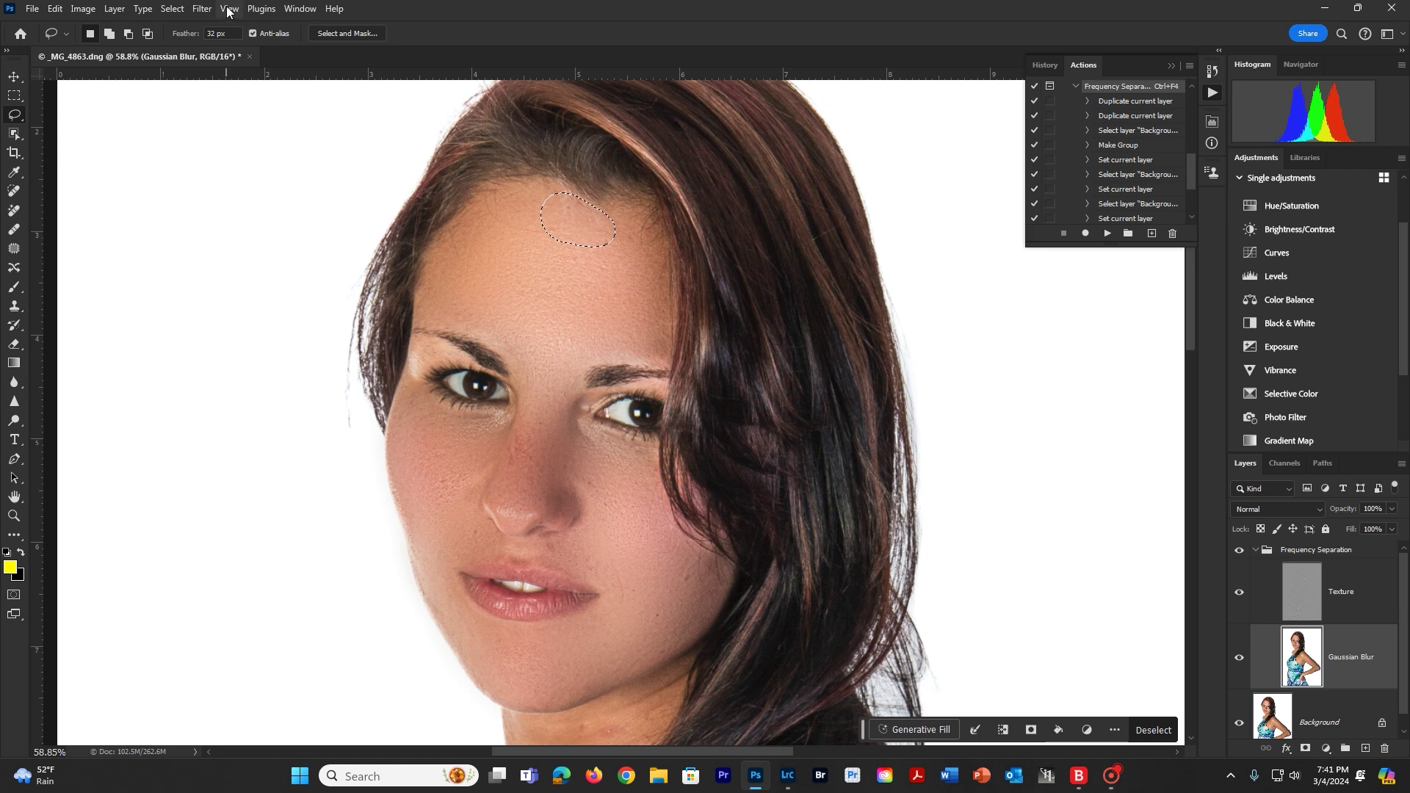
{"action": "left_click", "coordinate": [200, 9]}
{"action": "left_click", "coordinate": [233, 28]}
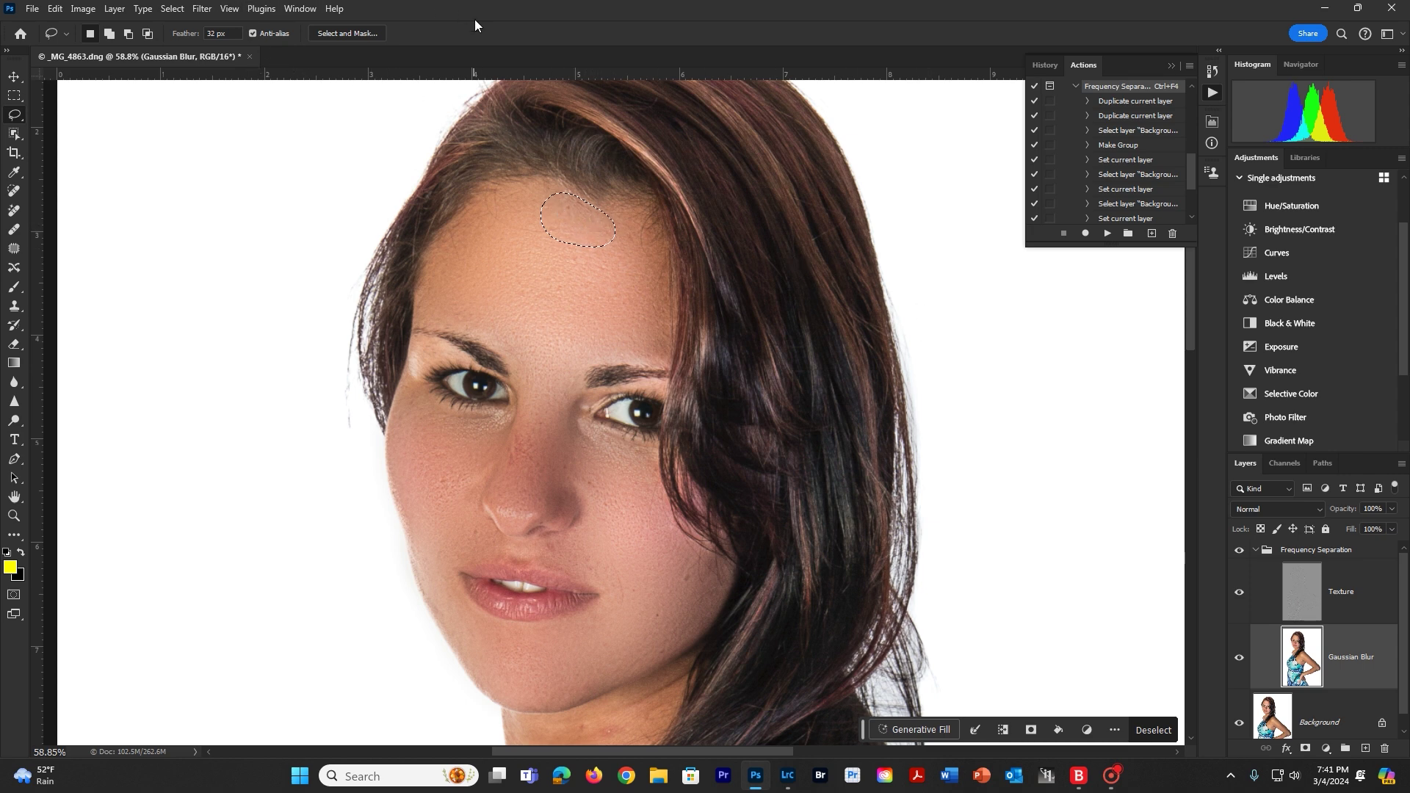
{"action": "left_click", "coordinate": [202, 8]}
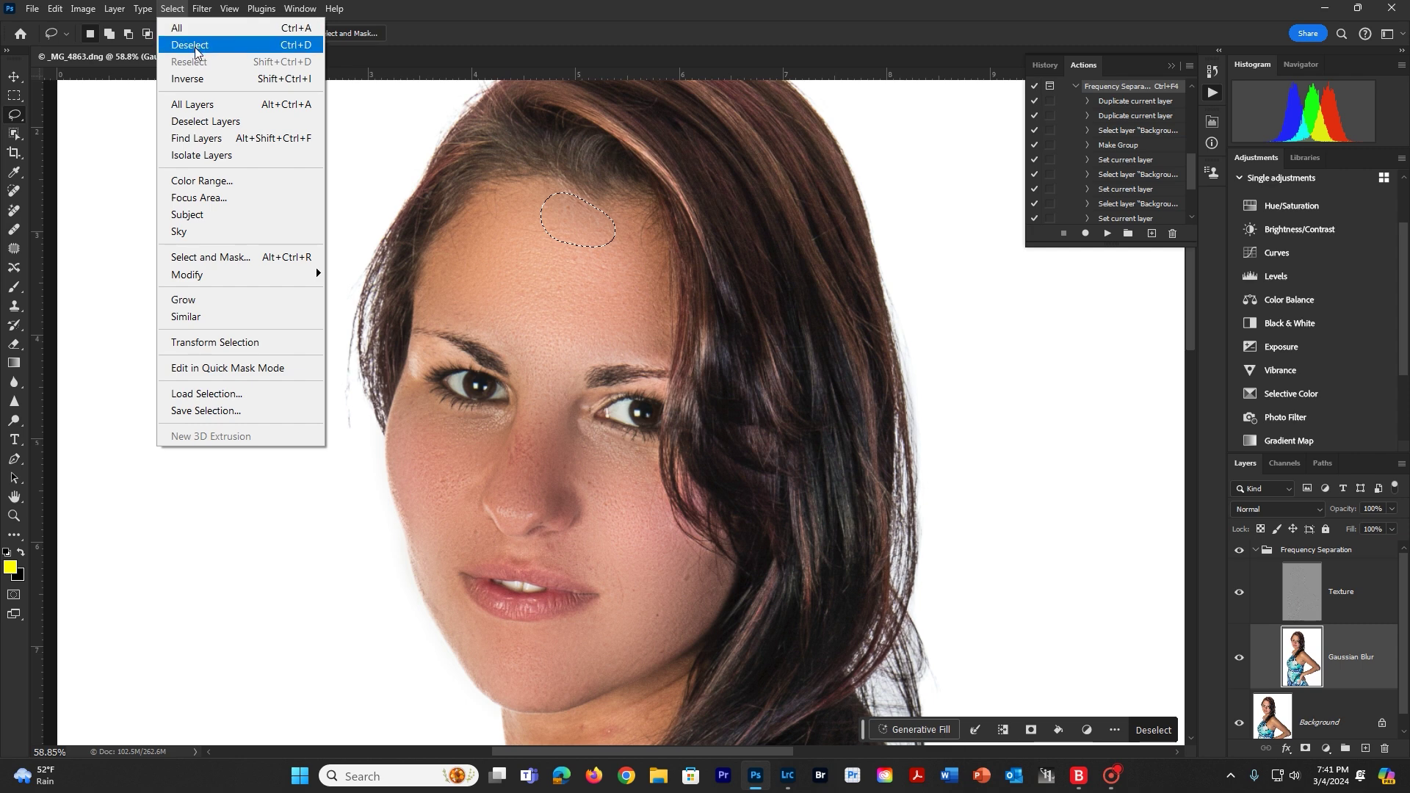
{"action": "left_click", "coordinate": [191, 46]}
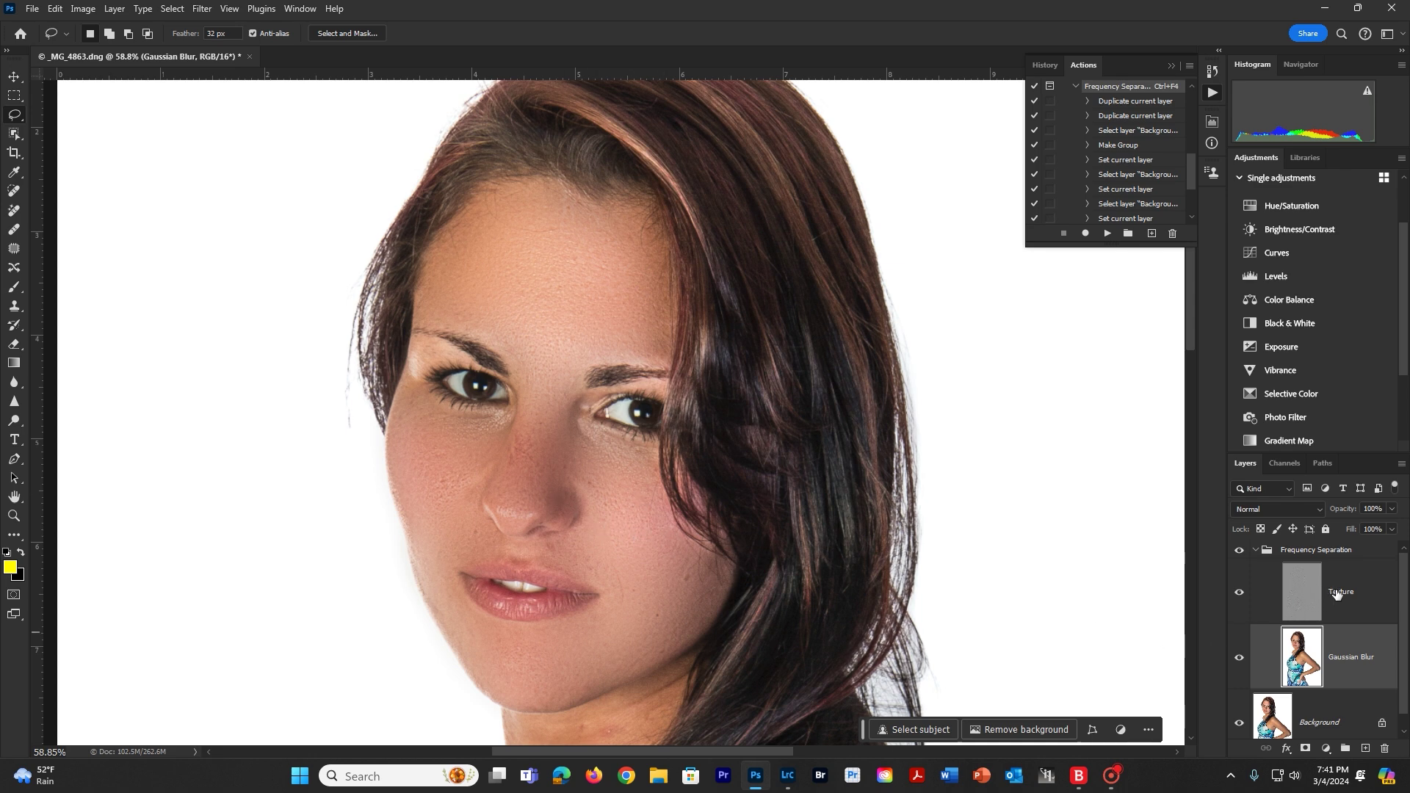
Make the Texture layer active and magnify the lower face to 100%
{"action": "left_click", "coordinate": [1362, 588]}
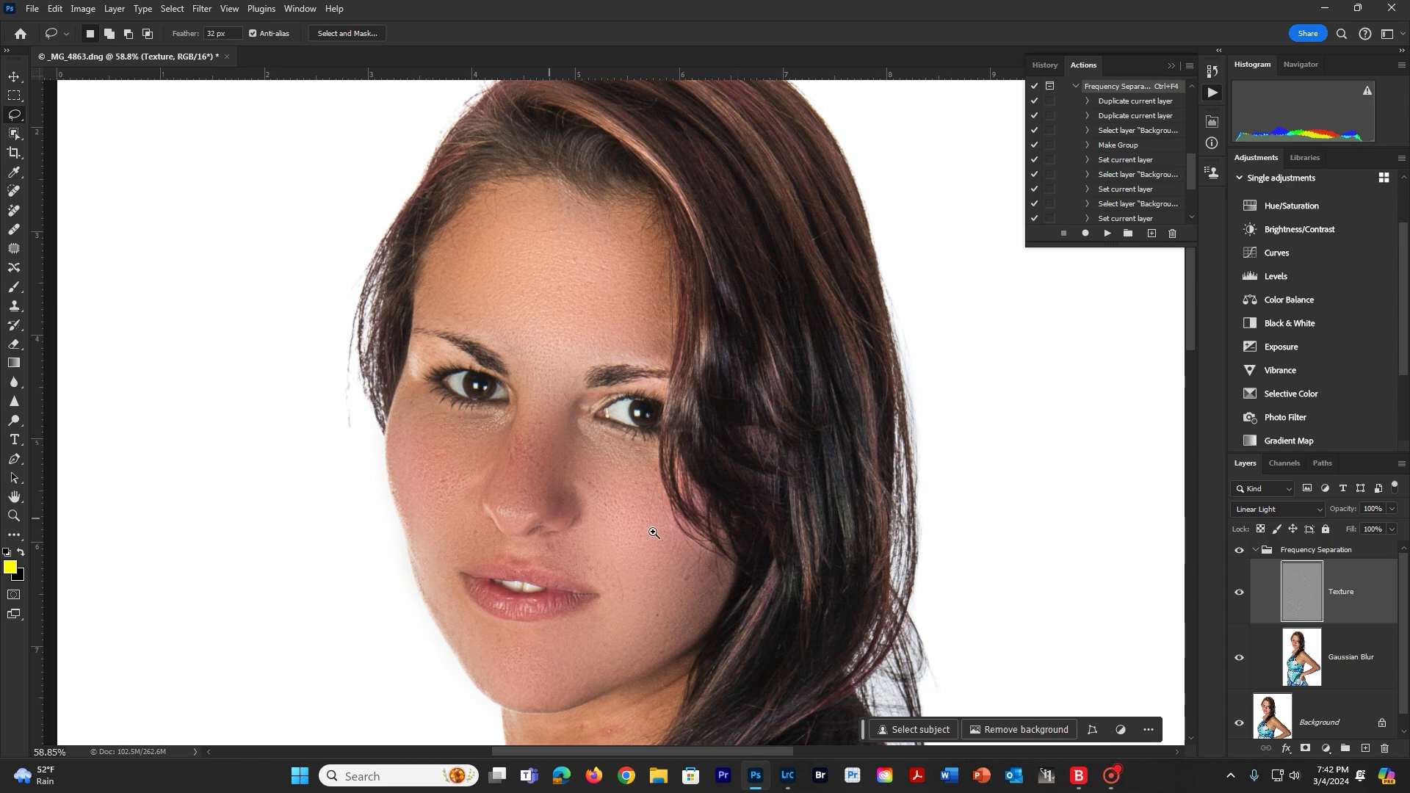
{"action": "left_click", "coordinate": [650, 581], "text": "ctrl"}
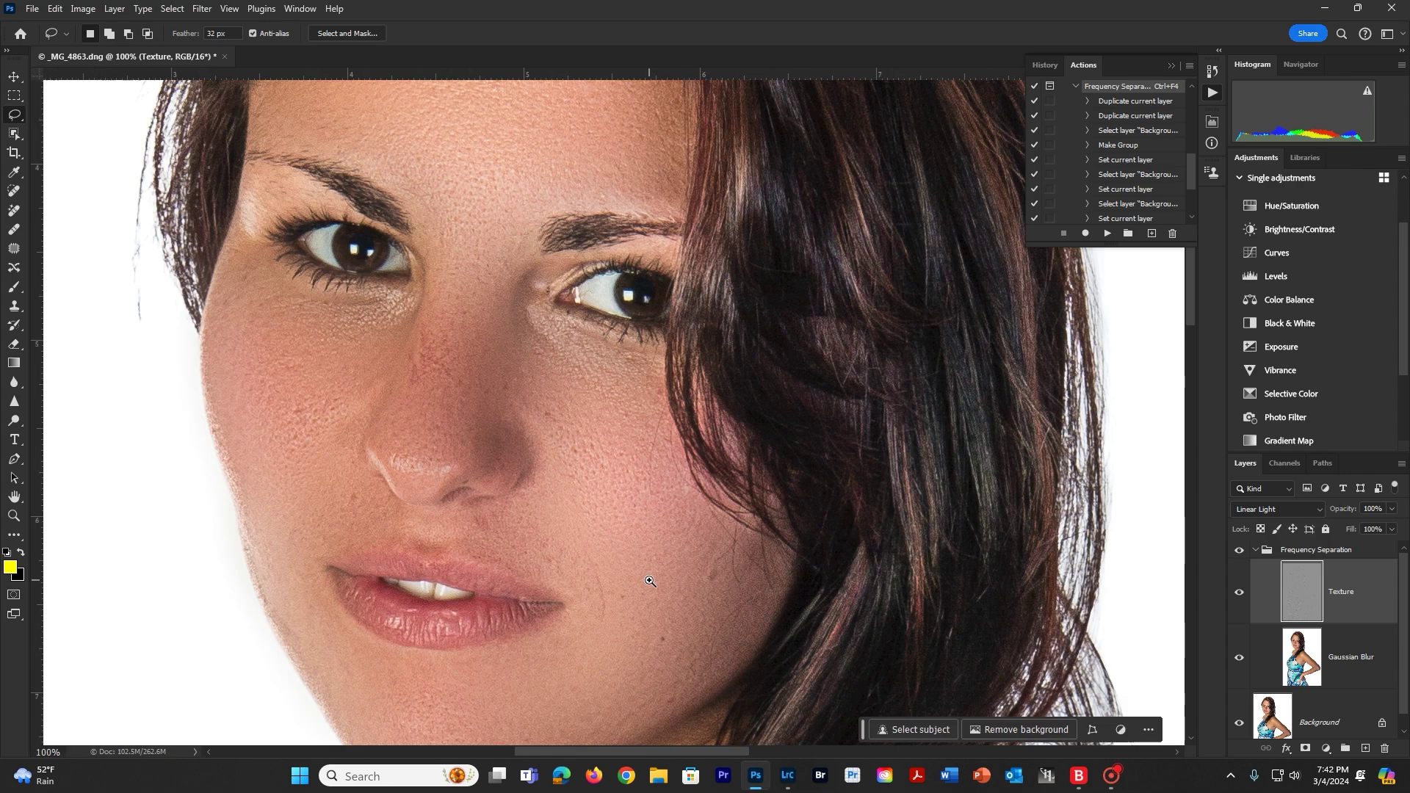
{"action": "left_click_drag", "start_coordinate": [650, 560], "coordinate": [607, 374]}
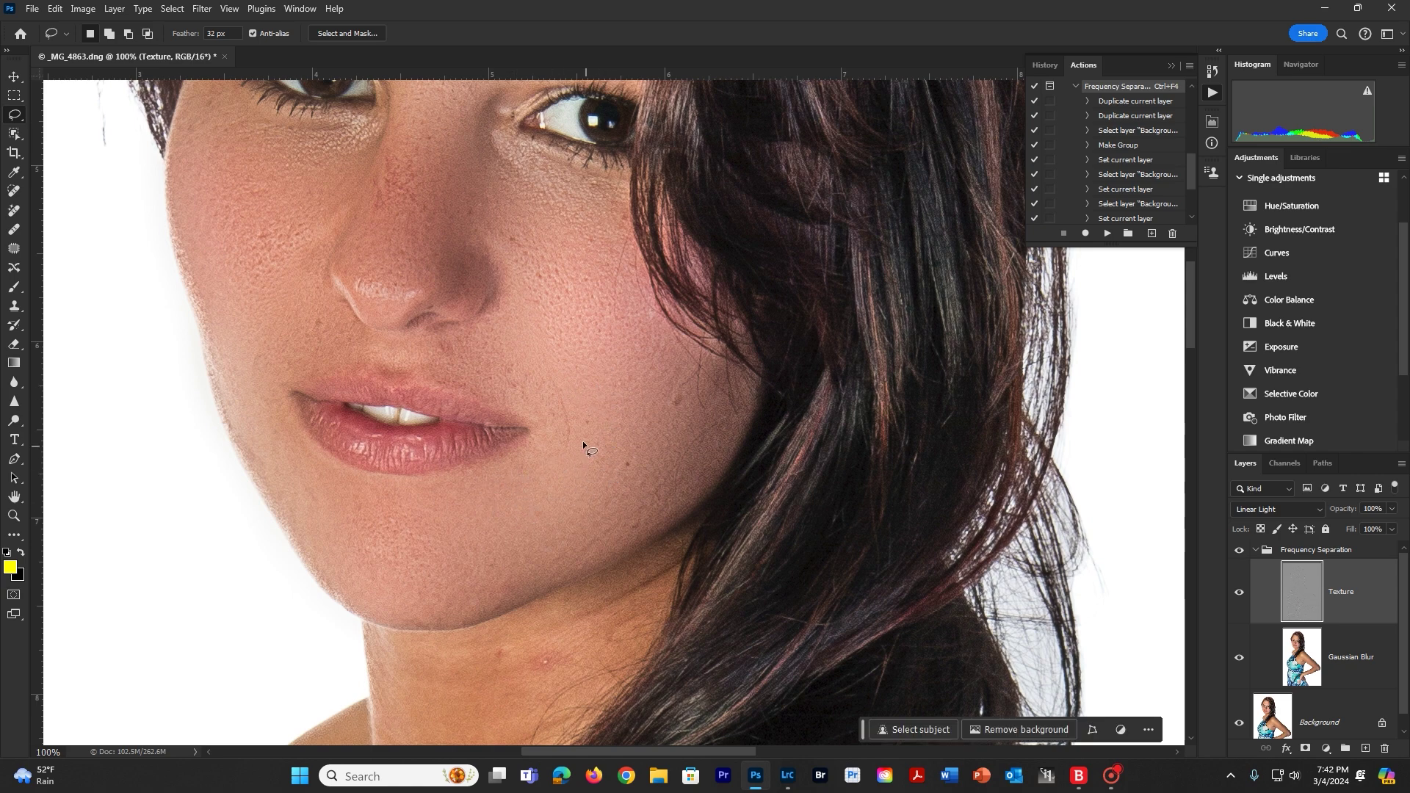
{"action": "left_click_drag", "start_coordinate": [573, 497], "coordinate": [535, 286]}
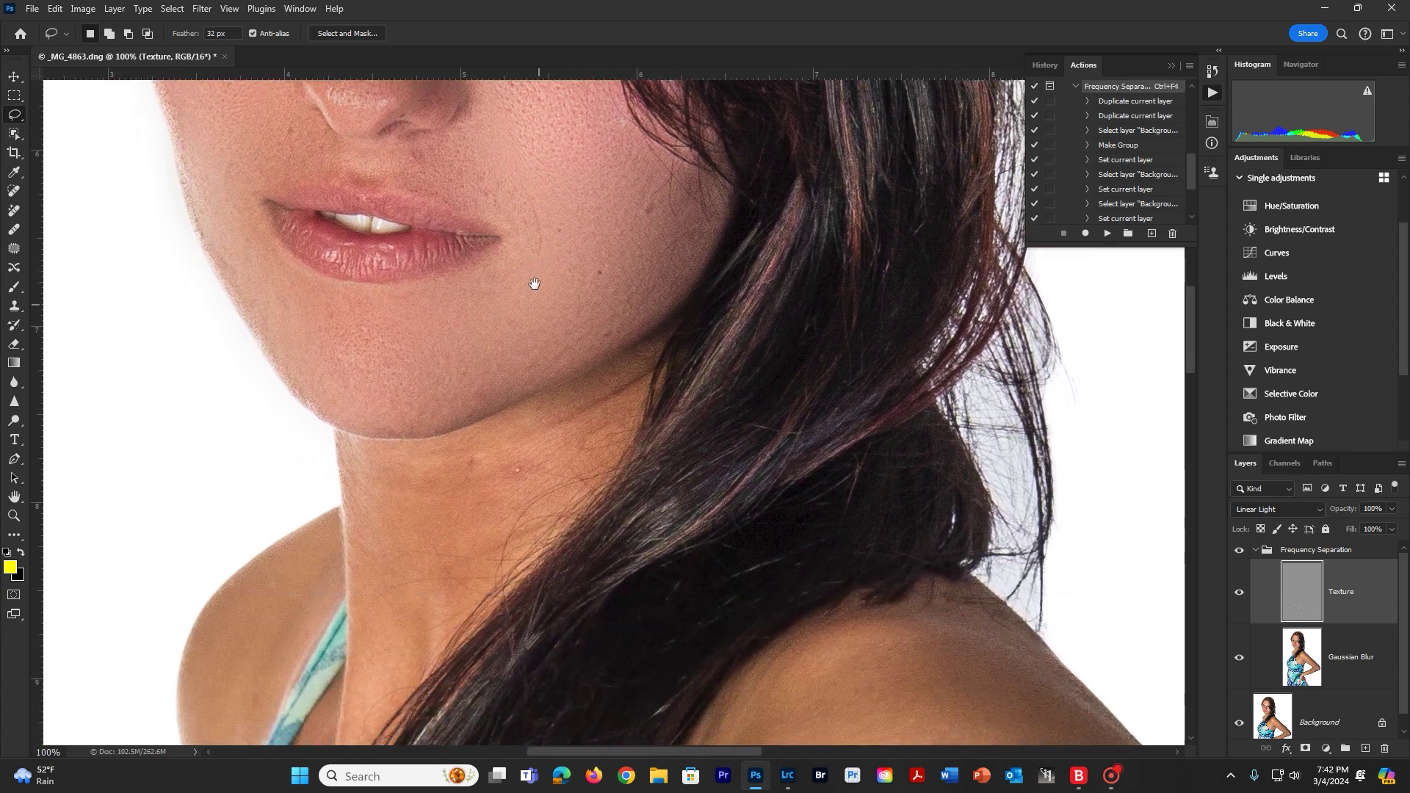
Examine the skin texture of the cheek, chin, neck and shoulder for blemishes and for a smooth area usable as a patch source
{"action": "left_click_drag", "start_coordinate": [639, 567], "coordinate": [627, 457]}
{"action": "left_click_drag", "start_coordinate": [698, 610], "coordinate": [548, 412]}
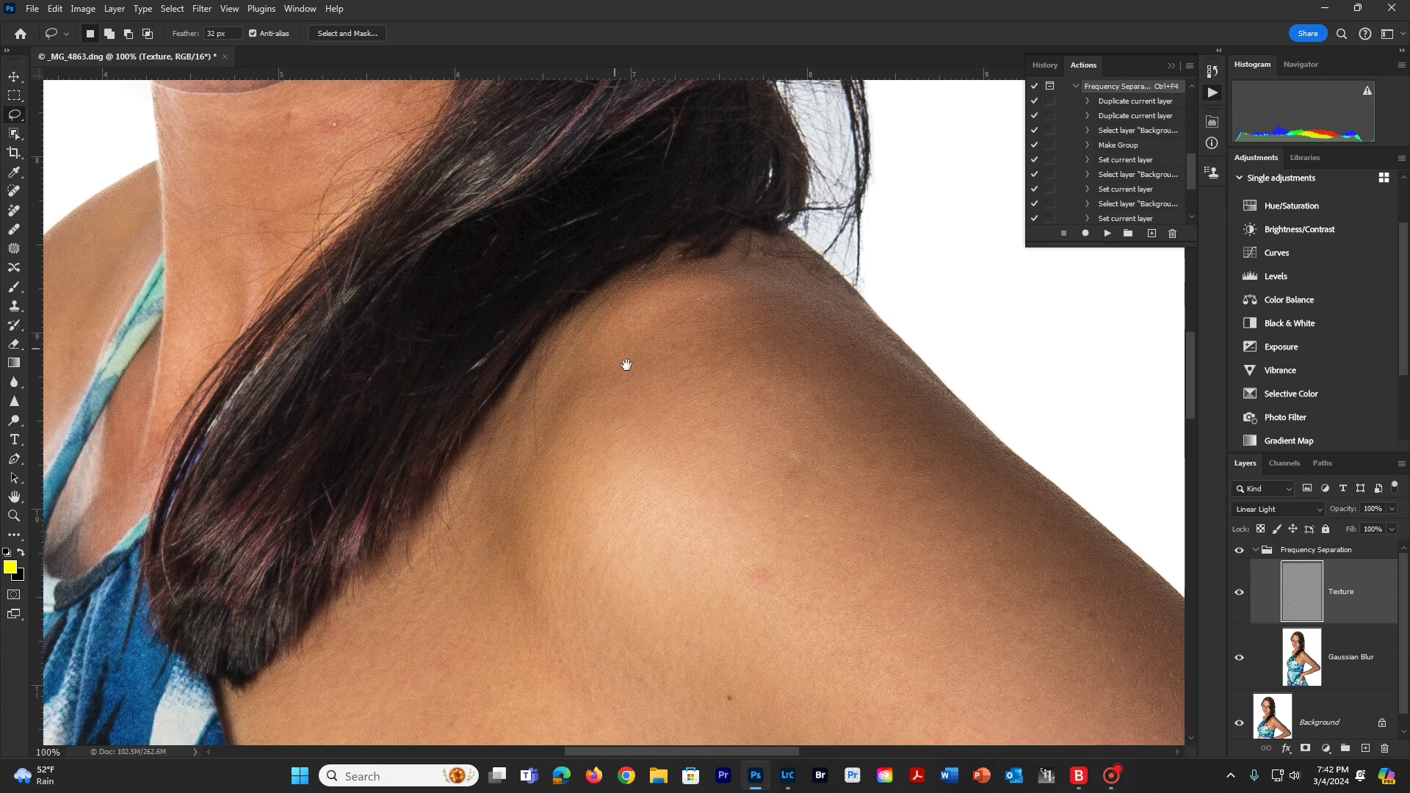
{"action": "left_click_drag", "start_coordinate": [627, 365], "coordinate": [730, 583]}
{"action": "left_click_drag", "start_coordinate": [483, 258], "coordinate": [504, 472]}
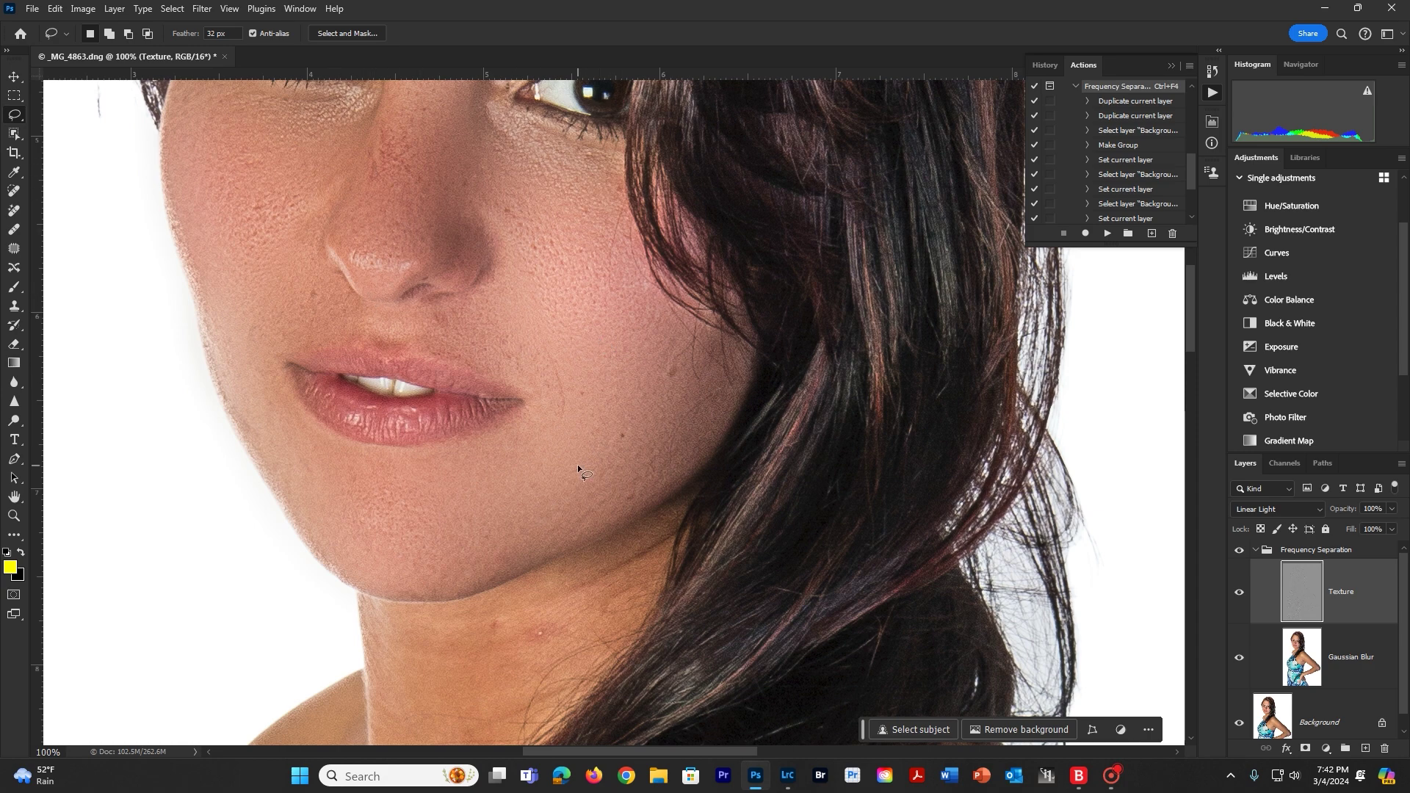
{"action": "left_click_drag", "start_coordinate": [596, 454], "coordinate": [583, 286]}
{"action": "left_click_drag", "start_coordinate": [611, 412], "coordinate": [556, 264]}
{"action": "left_click_drag", "start_coordinate": [615, 366], "coordinate": [588, 315]}
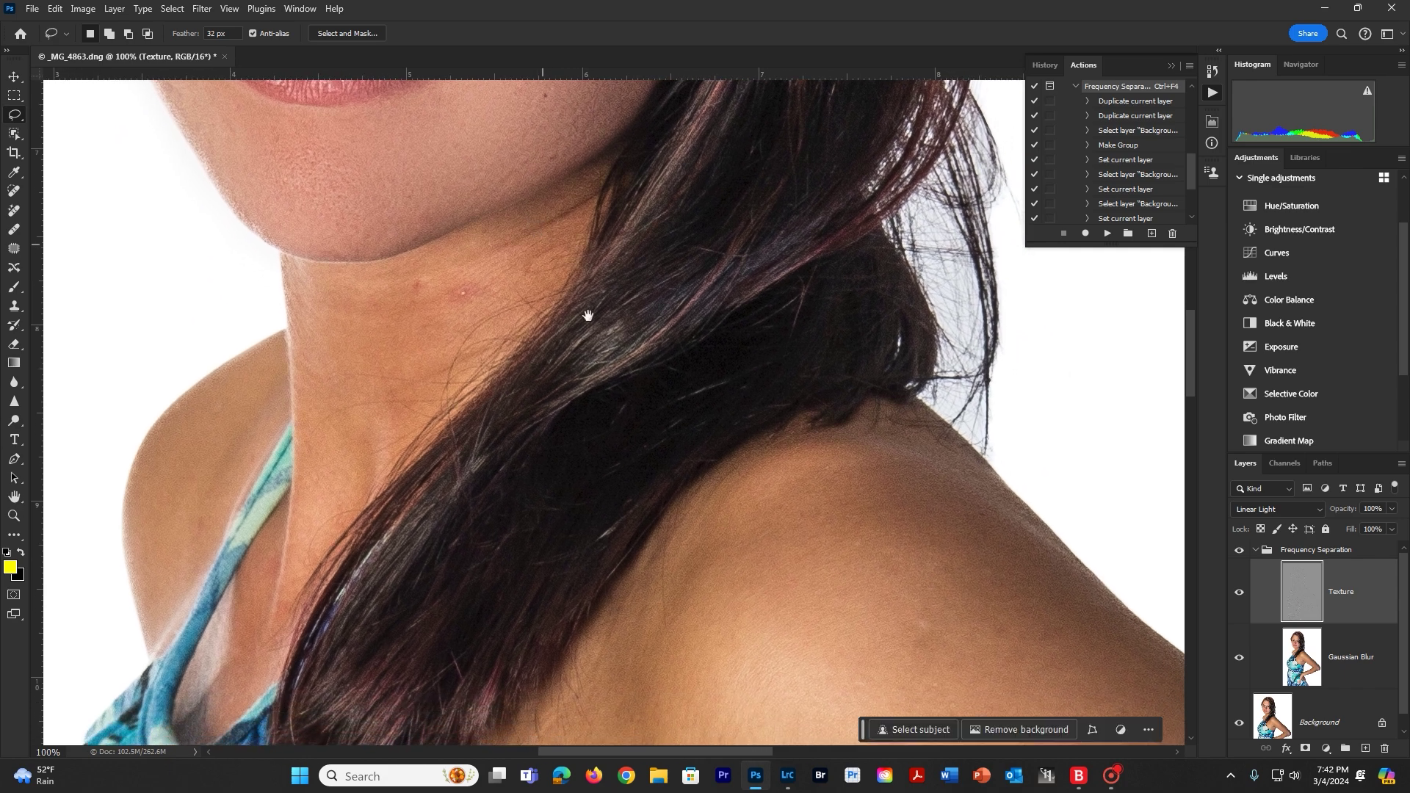
{"action": "left_click_drag", "start_coordinate": [617, 408], "coordinate": [596, 284]}
{"action": "left_click_drag", "start_coordinate": [770, 489], "coordinate": [721, 416]}
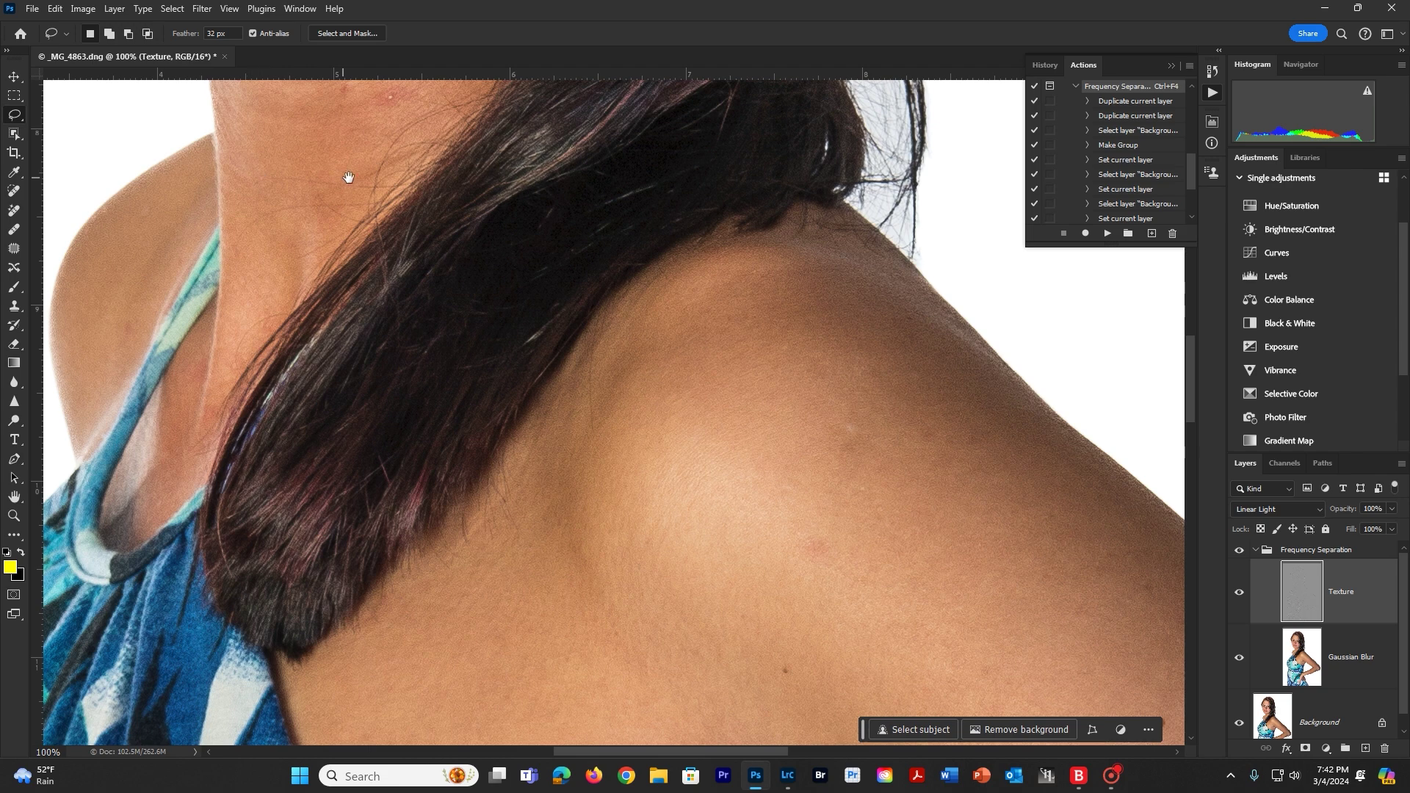
{"action": "left_click_drag", "start_coordinate": [348, 177], "coordinate": [323, 476]}
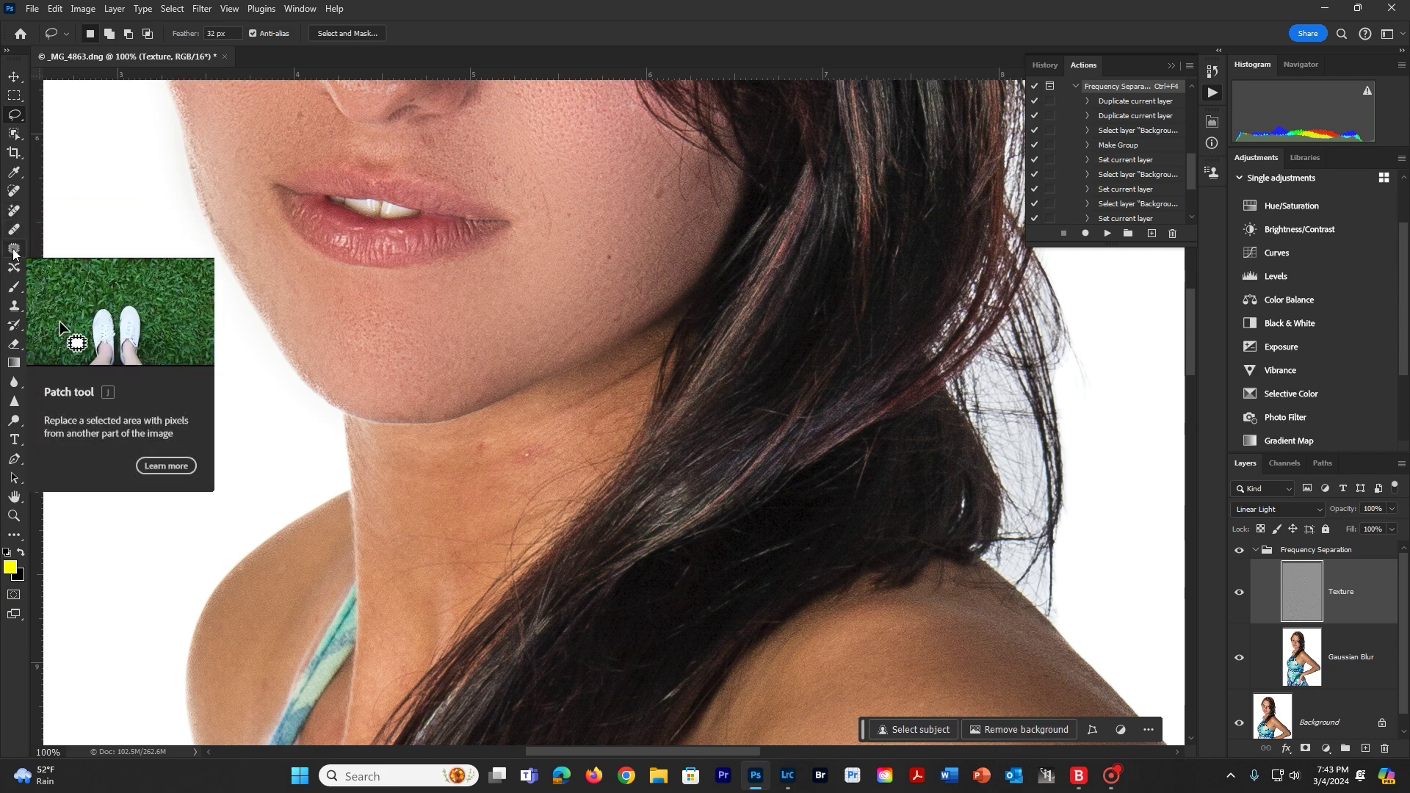
With the Patch tool, outline the chin below the lower lip and replace its texture with smooth shoulder skin
{"action": "left_click", "coordinate": [13, 250]}
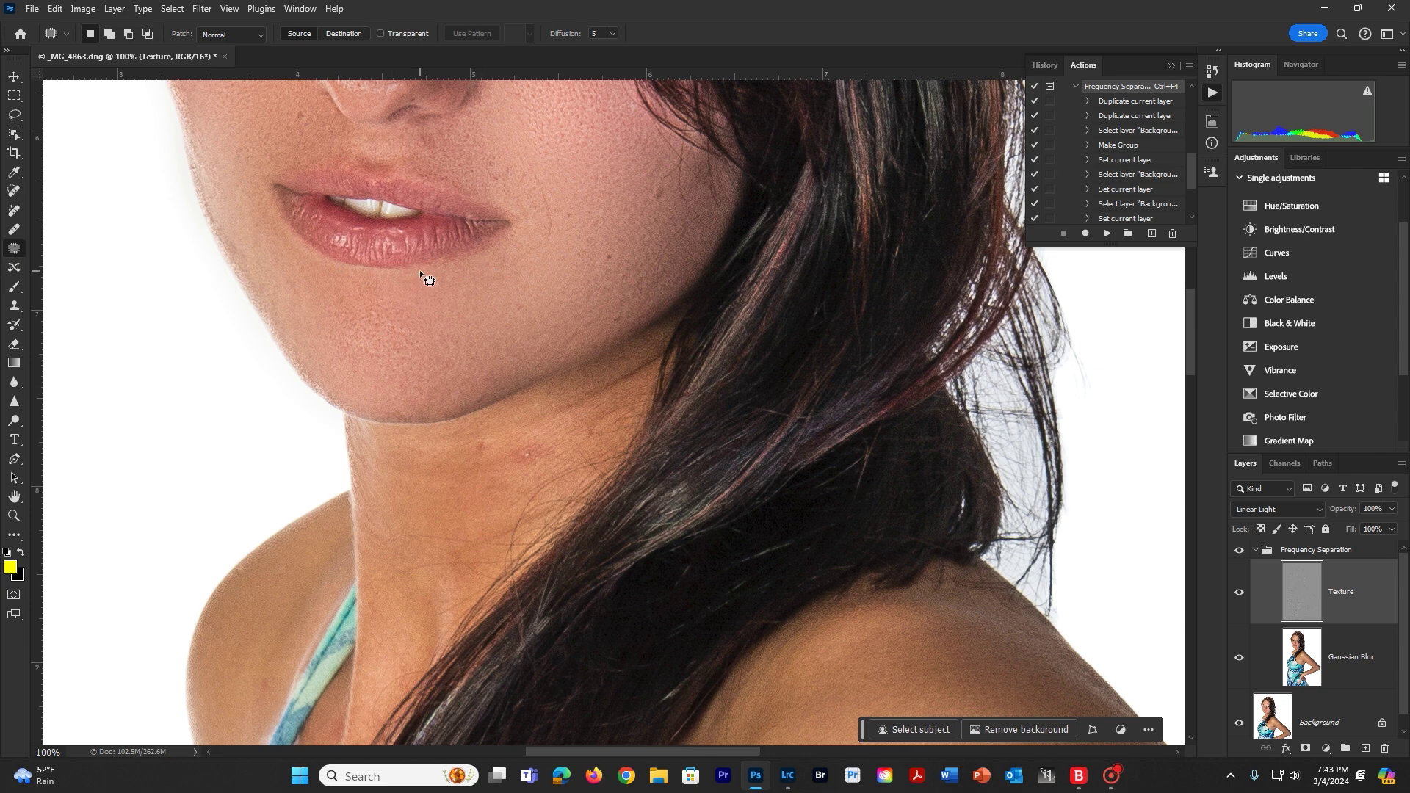
{"action": "mouse_move", "coordinate": [416, 276]}
{"action": "left_mouse_down"}
{"action": "mouse_move", "coordinate": [331, 270]}
{"action": "mouse_move", "coordinate": [324, 362]}
{"action": "mouse_move", "coordinate": [341, 396]}
{"action": "mouse_move", "coordinate": [419, 411]}
{"action": "mouse_move", "coordinate": [487, 385]}
{"action": "mouse_move", "coordinate": [495, 352]}
{"action": "mouse_move", "coordinate": [463, 290]}
{"action": "mouse_move", "coordinate": [415, 275]}
{"action": "left_mouse_up"}
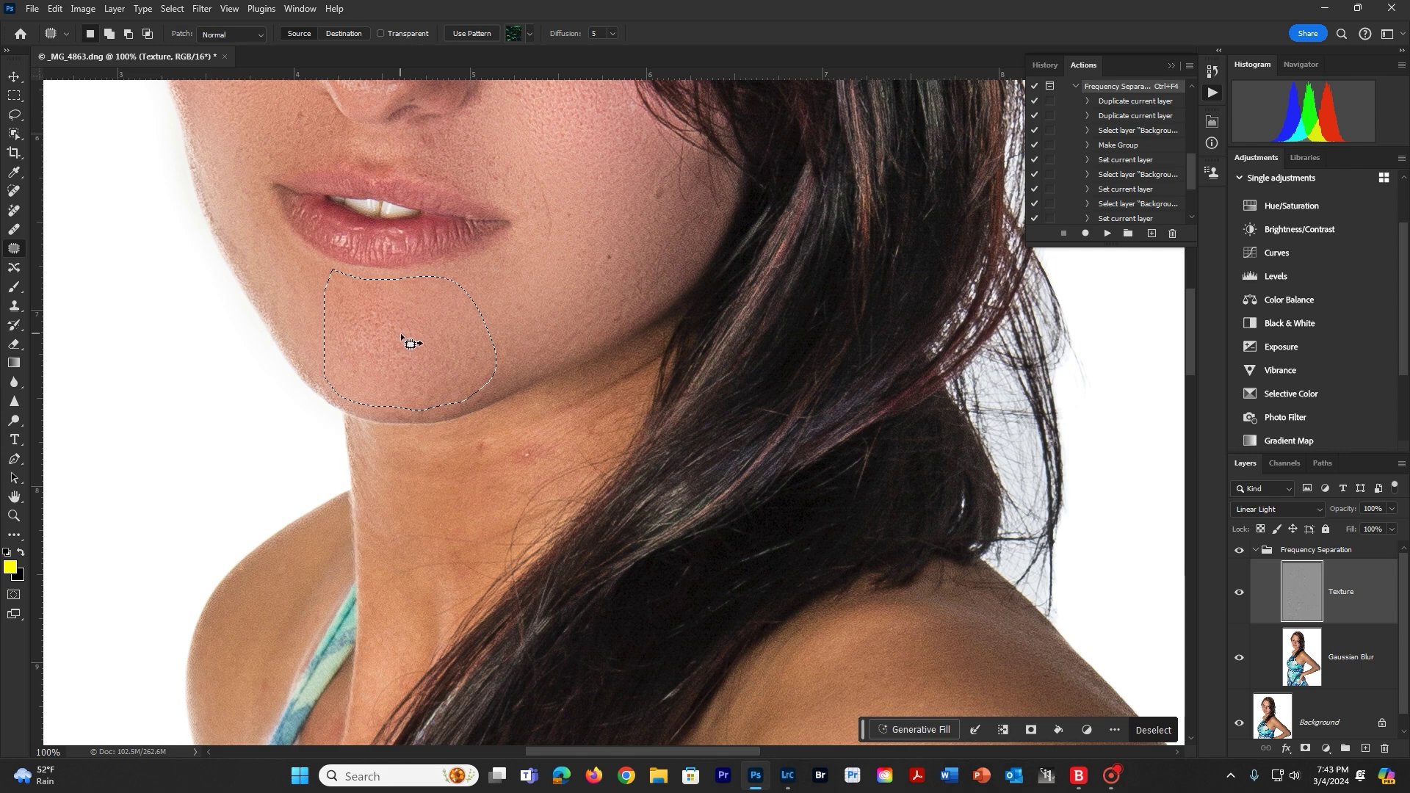
{"action": "left_click_drag", "start_coordinate": [408, 358], "coordinate": [856, 672]}
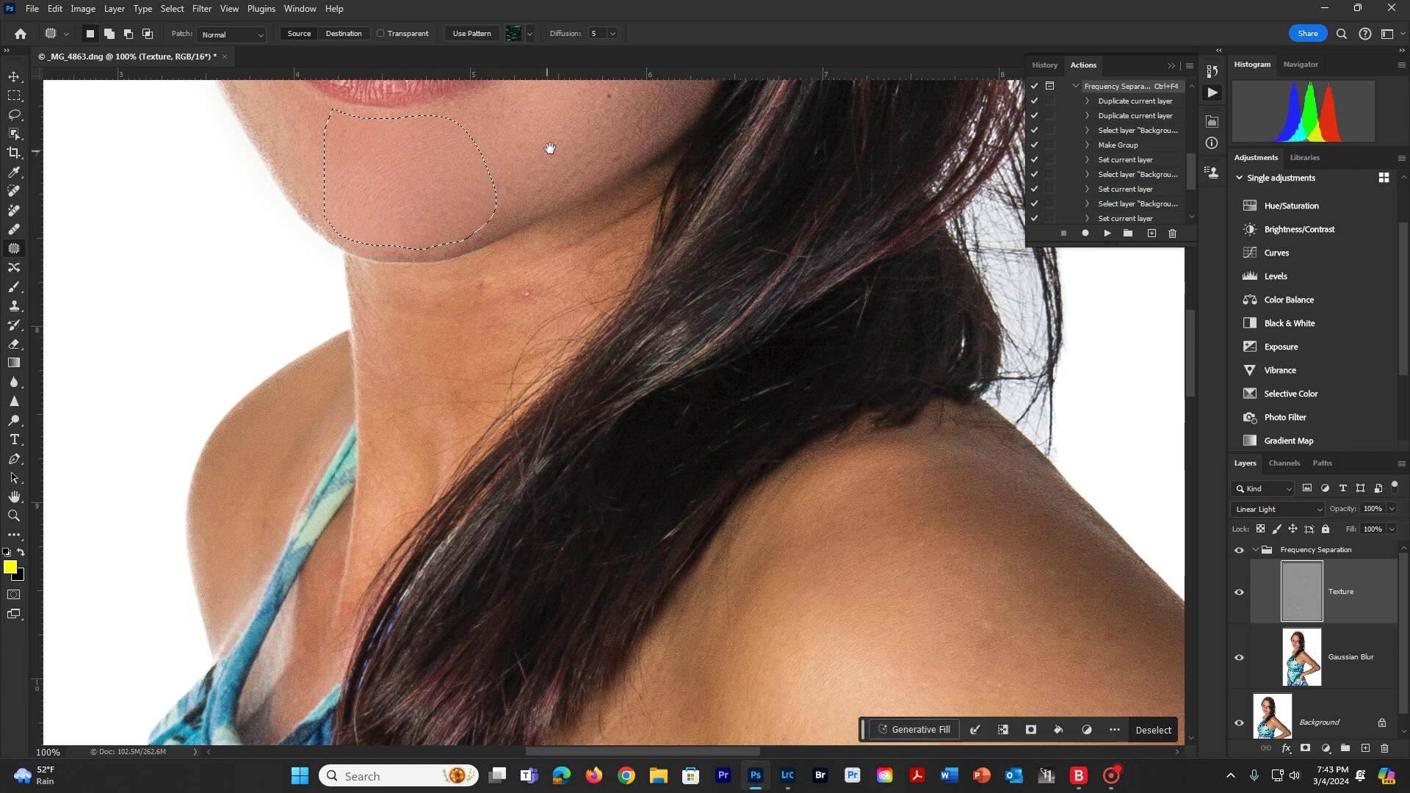
Patch the jaw beside the chin and the skin above it near the mouth corner with shoulder texture, and deselect
{"action": "mouse_move", "coordinate": [548, 144]}
{"action": "left_mouse_down"}
{"action": "mouse_move", "coordinate": [449, 243]}
{"action": "mouse_move", "coordinate": [393, 208]}
{"action": "mouse_move", "coordinate": [370, 223]}
{"action": "mouse_move", "coordinate": [391, 327]}
{"action": "mouse_move", "coordinate": [507, 274]}
{"action": "left_mouse_up"}
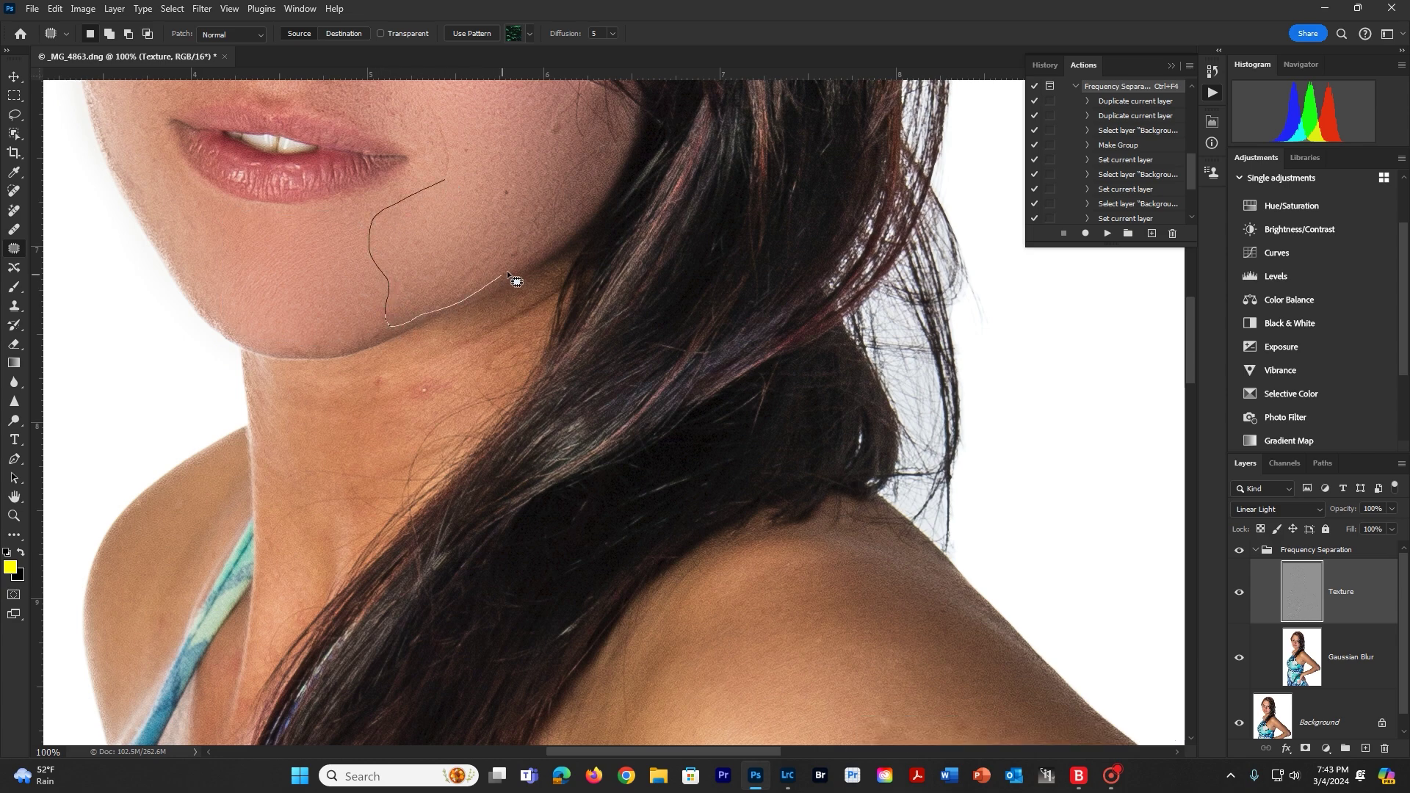
{"action": "left_click_drag", "start_coordinate": [448, 174], "coordinate": [449, 176]}
{"action": "mouse_move", "coordinate": [450, 235]}
{"action": "left_mouse_down"}
{"action": "mouse_move", "coordinate": [661, 470]}
{"action": "mouse_move", "coordinate": [755, 718]}
{"action": "left_mouse_up"}
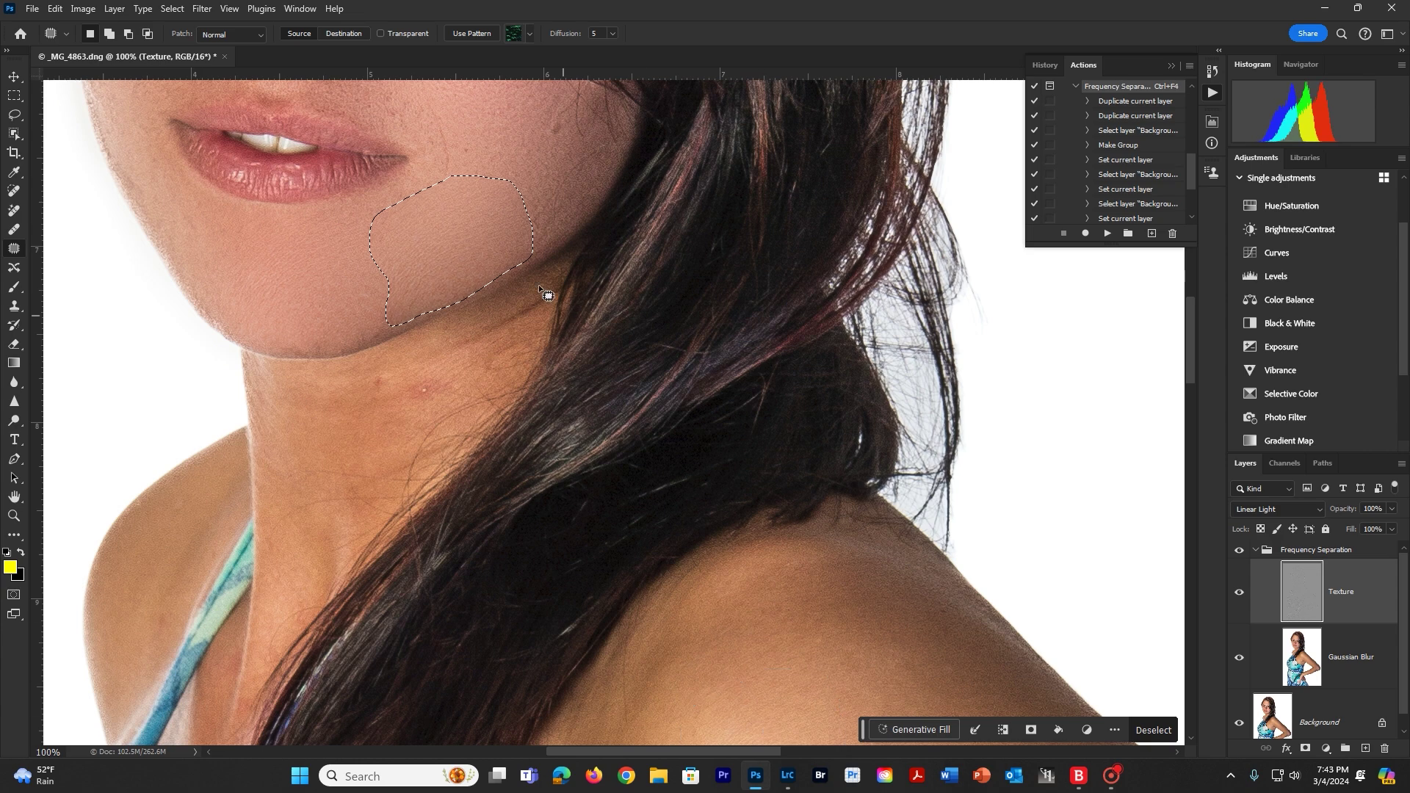
{"action": "mouse_move", "coordinate": [451, 102]}
{"action": "left_mouse_down"}
{"action": "mouse_move", "coordinate": [419, 109]}
{"action": "mouse_move", "coordinate": [421, 188]}
{"action": "mouse_move", "coordinate": [482, 190]}
{"action": "mouse_move", "coordinate": [491, 208]}
{"action": "mouse_move", "coordinate": [513, 186]}
{"action": "mouse_move", "coordinate": [531, 94]}
{"action": "mouse_move", "coordinate": [504, 80]}
{"action": "mouse_move", "coordinate": [443, 89]}
{"action": "mouse_move", "coordinate": [435, 109]}
{"action": "mouse_move", "coordinate": [512, 171]}
{"action": "mouse_move", "coordinate": [770, 693]}
{"action": "left_mouse_up"}
{"action": "left_click", "coordinate": [504, 226]}
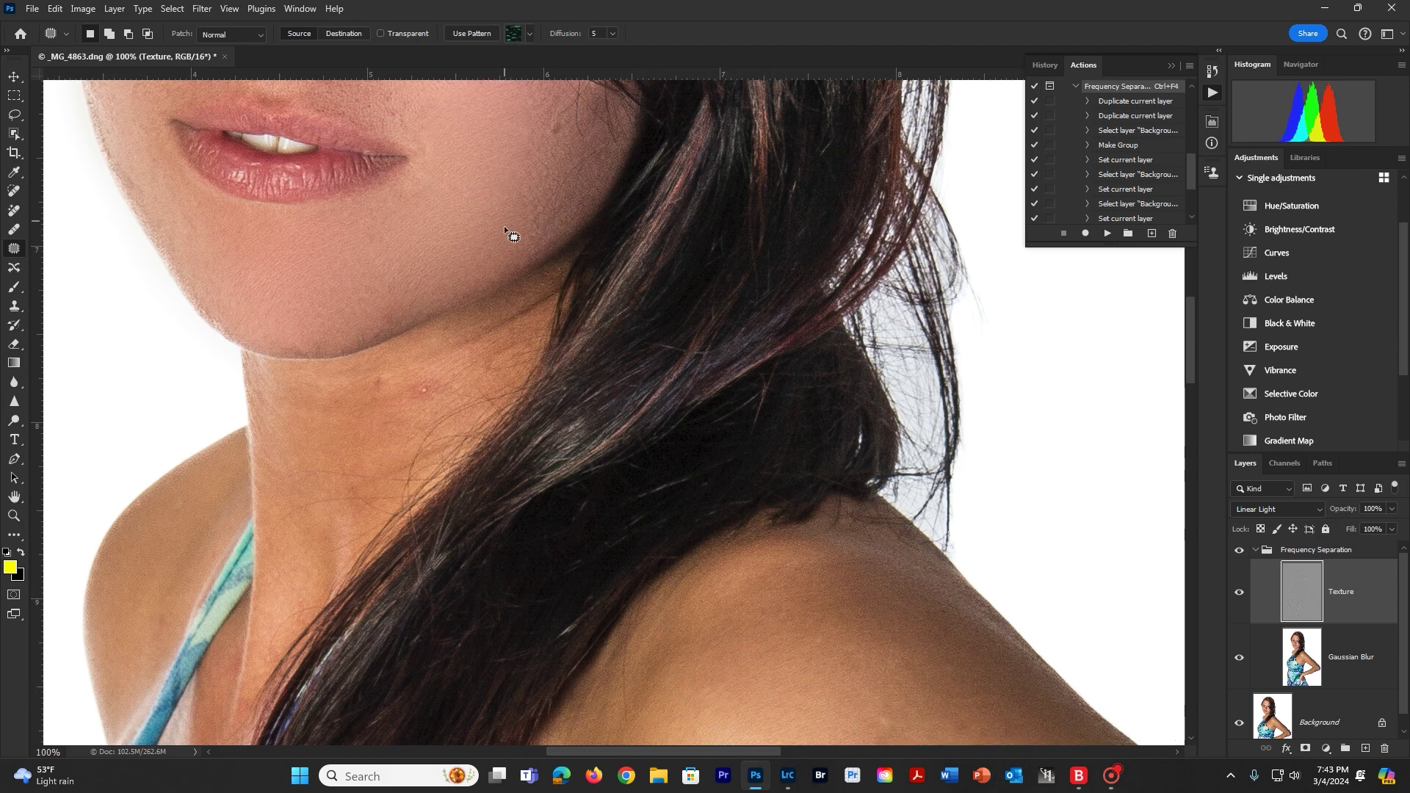
Outline the outer cheek and jaw along the hair and patch it with texture from the shoulder
{"action": "left_click_drag", "start_coordinate": [519, 258], "coordinate": [544, 249]}
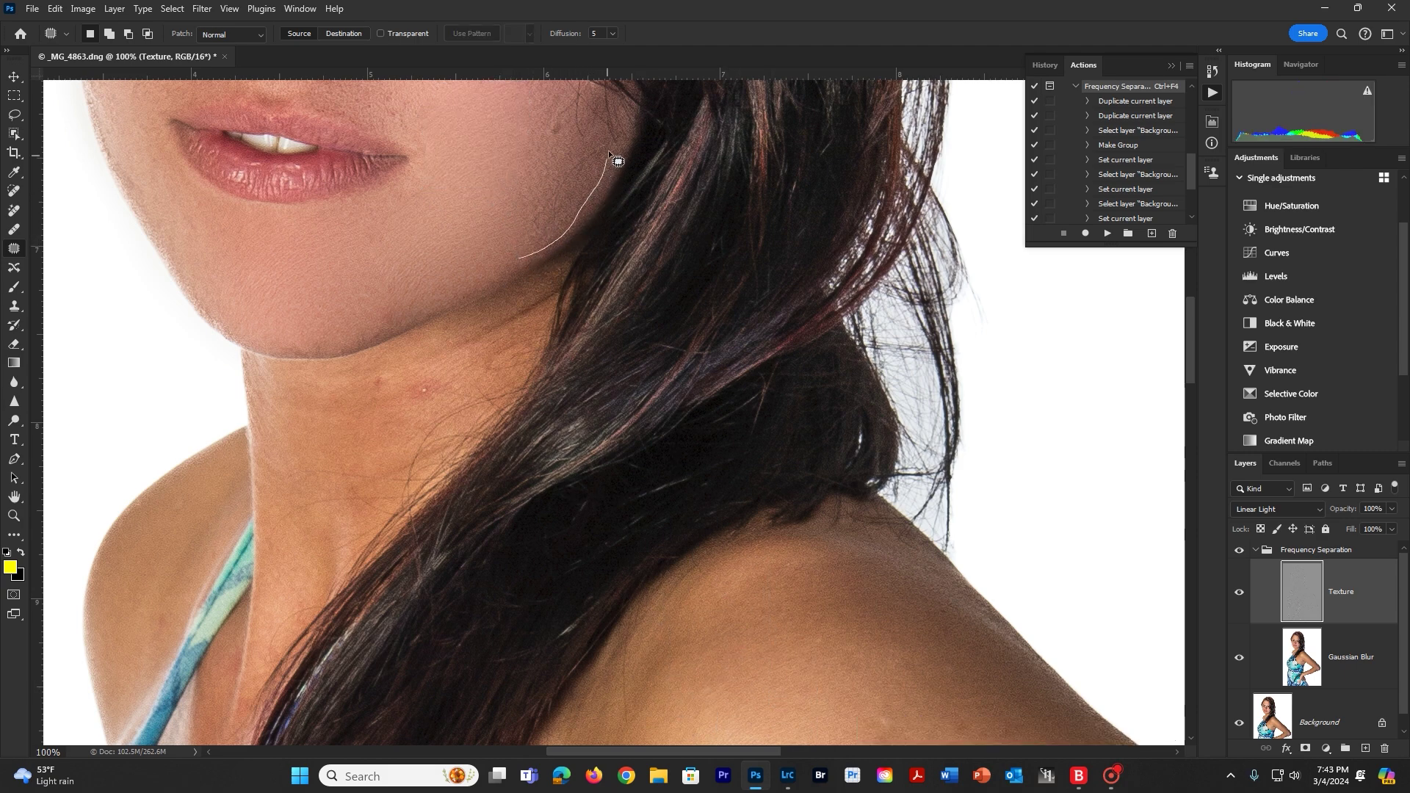
{"action": "mouse_move", "coordinate": [588, 116]}
{"action": "left_mouse_down"}
{"action": "mouse_move", "coordinate": [510, 71]}
{"action": "mouse_move", "coordinate": [518, 263]}
{"action": "left_mouse_up"}
{"action": "left_click_drag", "start_coordinate": [545, 182], "coordinate": [757, 716]}
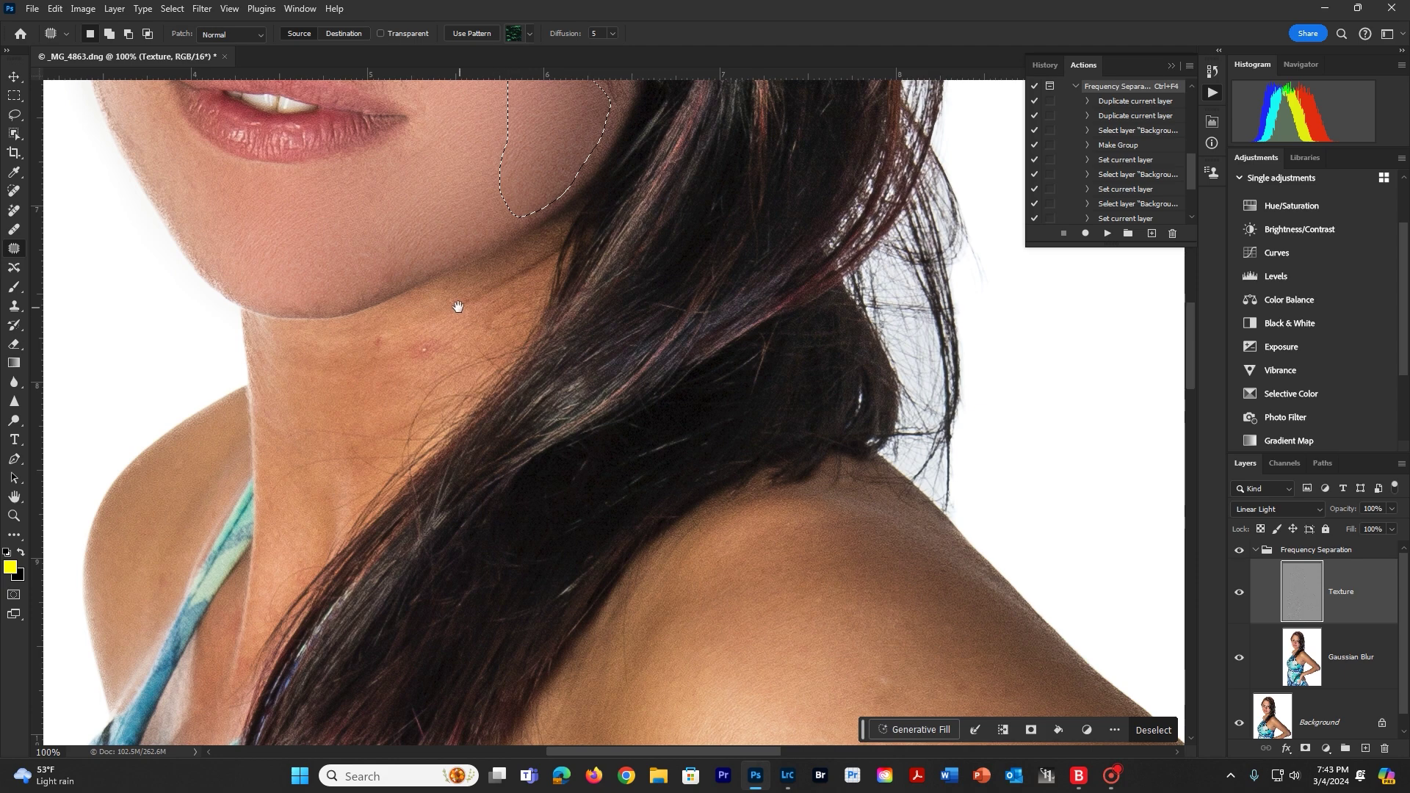
Deselect the outer cheek, outline the middle of the cheek beside the nose and patch it with smooth lower-cheek texture
{"action": "scroll", "coordinate": [458, 307], "scroll_direction": "up", "scroll_amount": 3}
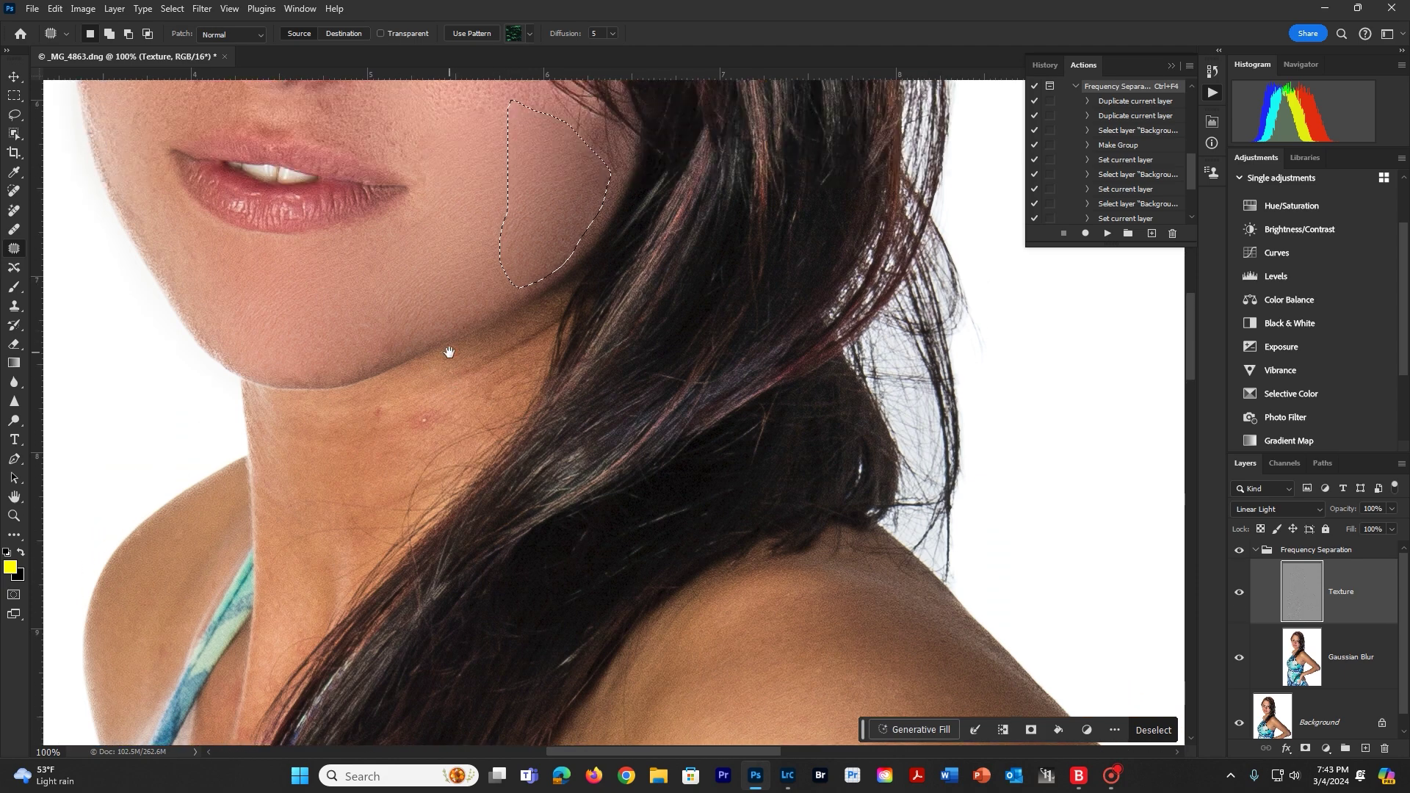
{"action": "scroll", "coordinate": [450, 352], "scroll_direction": "up", "scroll_amount": 9}
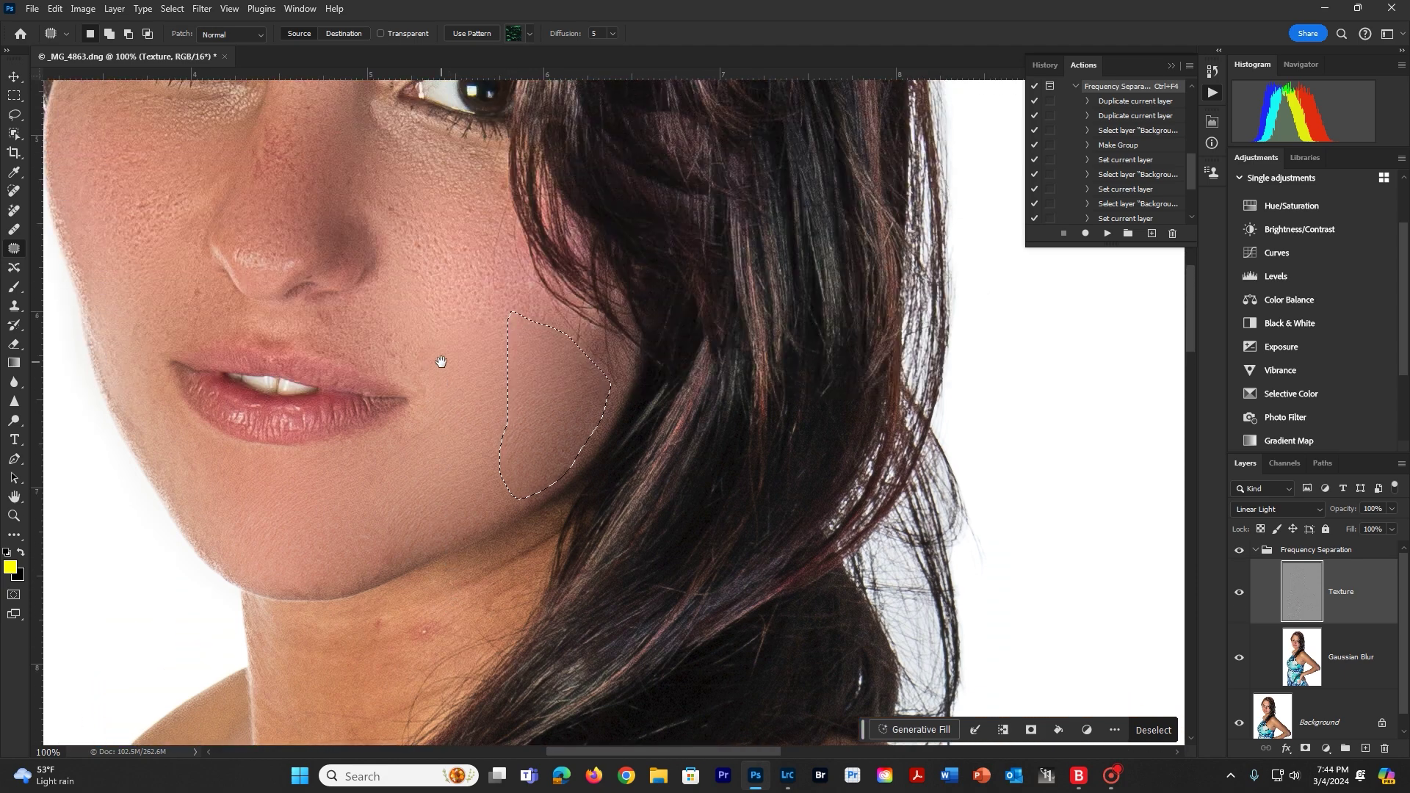
{"action": "scroll", "coordinate": [441, 362], "scroll_direction": "up", "scroll_amount": 1}
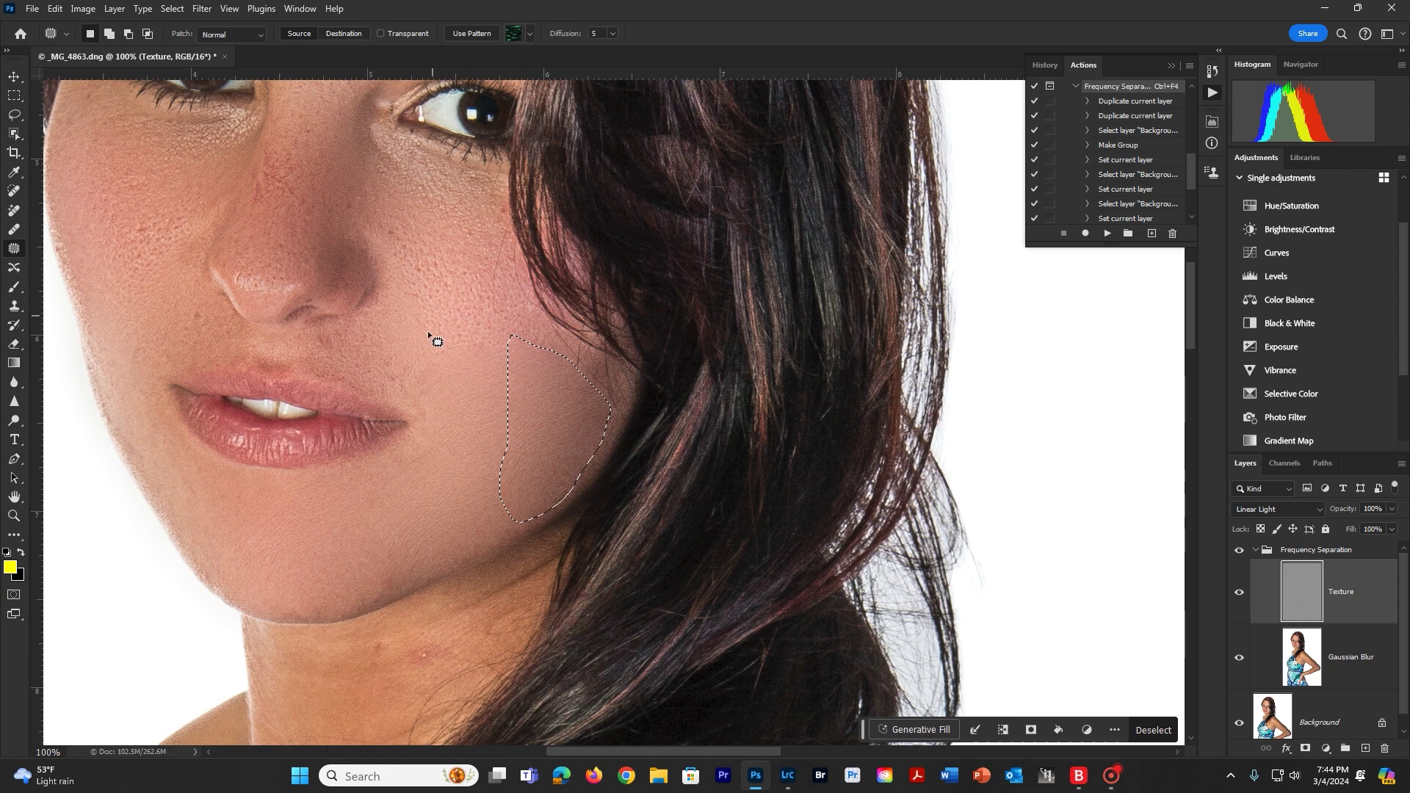
{"action": "left_click", "coordinate": [423, 355]}
{"action": "mouse_move", "coordinate": [434, 364]}
{"action": "left_mouse_down"}
{"action": "mouse_move", "coordinate": [519, 362]}
{"action": "mouse_move", "coordinate": [552, 346]}
{"action": "mouse_move", "coordinate": [512, 297]}
{"action": "mouse_move", "coordinate": [504, 222]}
{"action": "mouse_move", "coordinate": [466, 221]}
{"action": "left_mouse_up"}
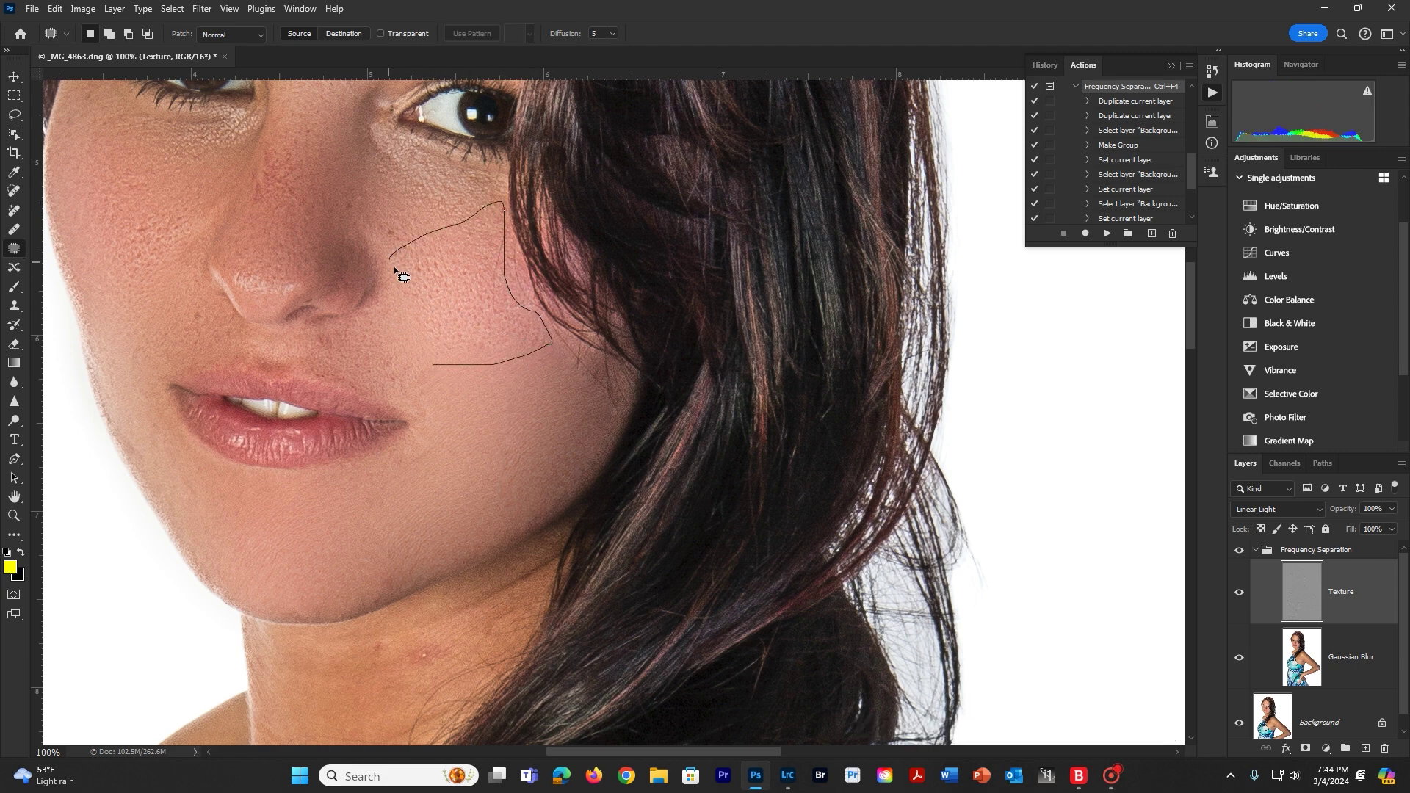
{"action": "left_click_drag", "start_coordinate": [403, 277], "coordinate": [433, 363]}
{"action": "left_click_drag", "start_coordinate": [463, 302], "coordinate": [493, 429]}
Outline the skin under the hair-side eye and patch it with texture from the lower cheek
{"action": "mouse_move", "coordinate": [379, 251]}
{"action": "left_mouse_down"}
{"action": "mouse_move", "coordinate": [426, 248]}
{"action": "mouse_move", "coordinate": [493, 221]}
{"action": "left_mouse_up"}
{"action": "mouse_move", "coordinate": [465, 168]}
{"action": "left_mouse_down"}
{"action": "mouse_move", "coordinate": [364, 130]}
{"action": "mouse_move", "coordinate": [338, 202]}
{"action": "mouse_move", "coordinate": [393, 259]}
{"action": "left_mouse_up"}
{"action": "left_click_drag", "start_coordinate": [398, 192], "coordinate": [490, 436]}
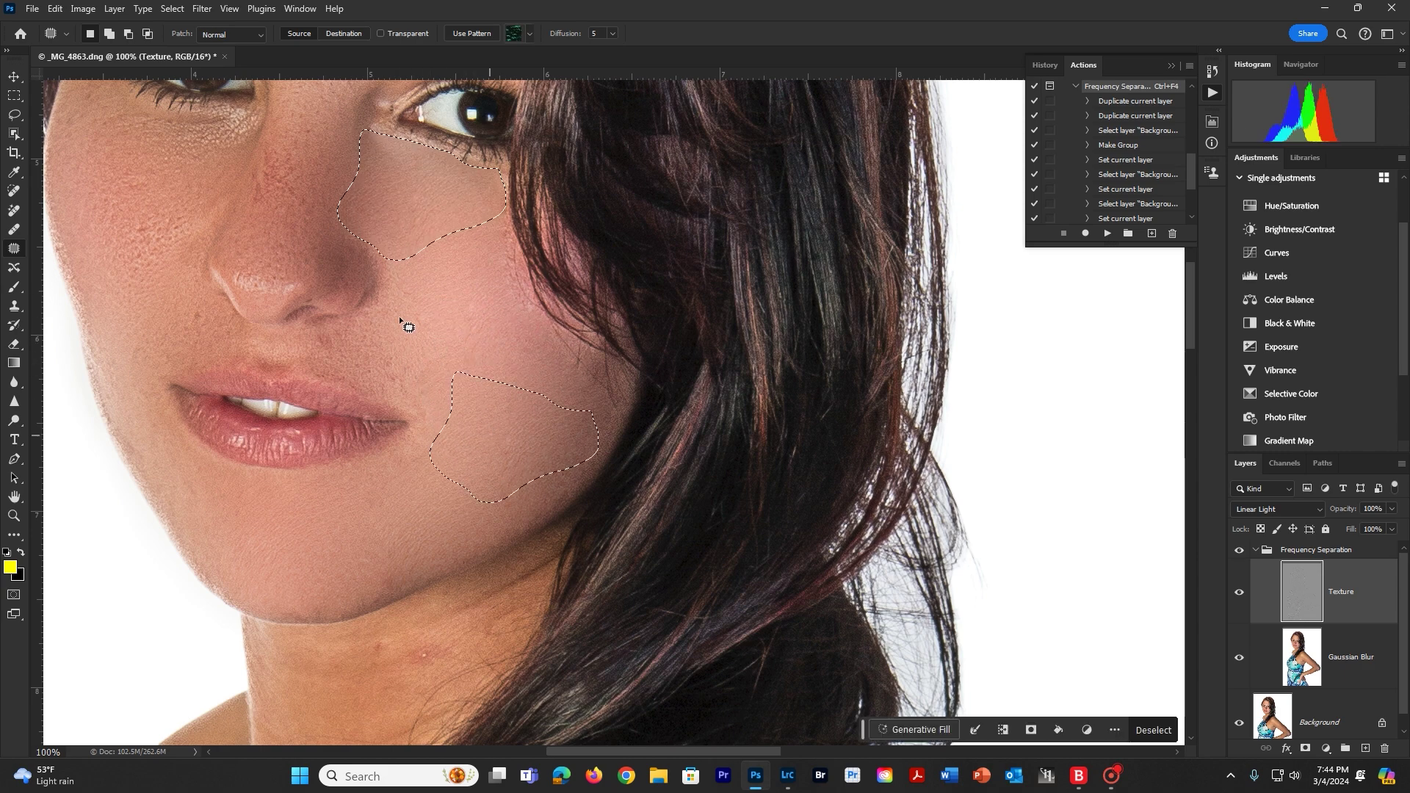
Patch the skin between the nose and the hair-side mouth corner, and the area beside the other nostril, with smooth cheek texture
{"action": "mouse_move", "coordinate": [390, 292]}
{"action": "left_mouse_down"}
{"action": "mouse_move", "coordinate": [321, 328]}
{"action": "mouse_move", "coordinate": [307, 348]}
{"action": "mouse_move", "coordinate": [318, 374]}
{"action": "mouse_move", "coordinate": [417, 412]}
{"action": "mouse_move", "coordinate": [444, 395]}
{"action": "mouse_move", "coordinate": [410, 339]}
{"action": "mouse_move", "coordinate": [378, 346]}
{"action": "left_mouse_up"}
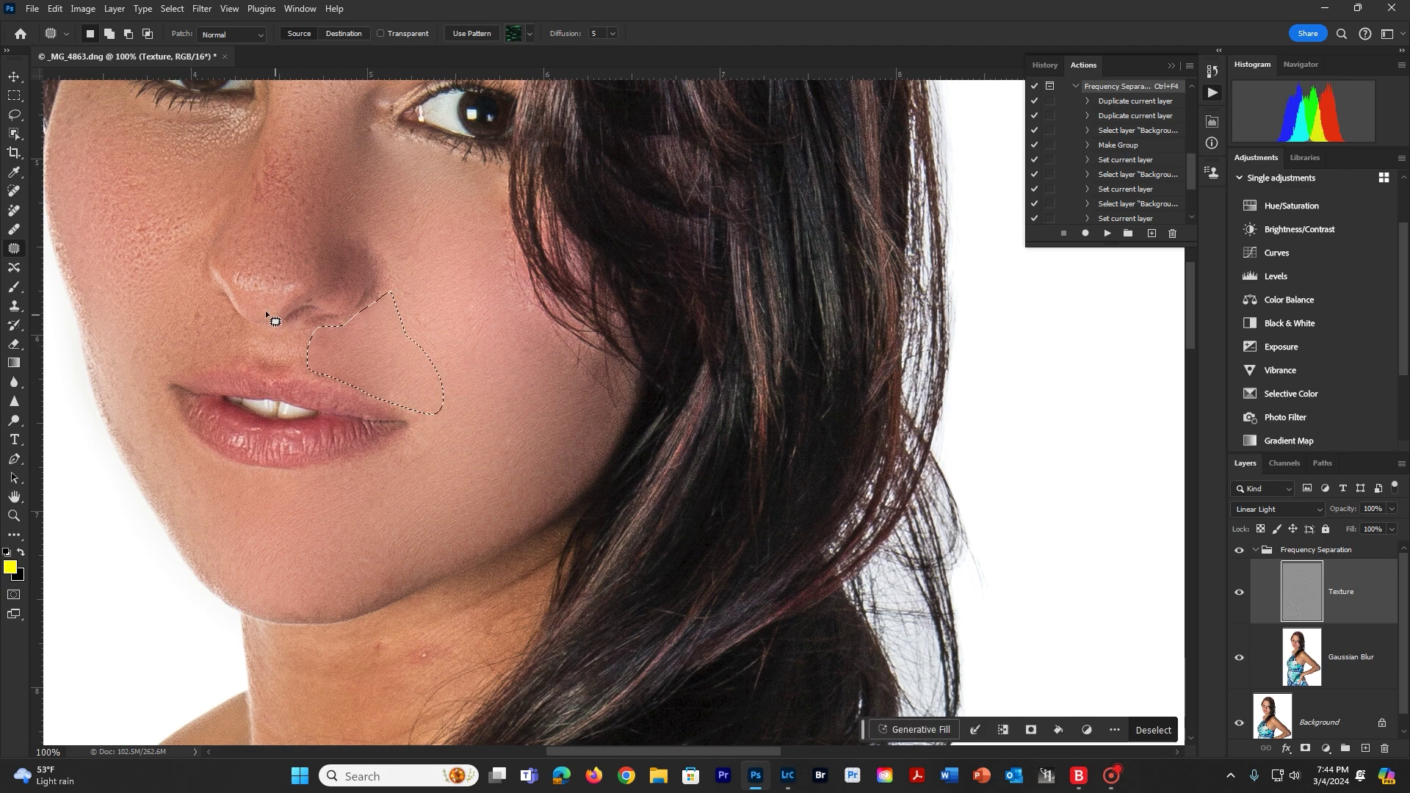
{"action": "mouse_move", "coordinate": [246, 340]}
{"action": "left_mouse_down"}
{"action": "mouse_move", "coordinate": [202, 284]}
{"action": "mouse_move", "coordinate": [174, 296]}
{"action": "mouse_move", "coordinate": [163, 365]}
{"action": "mouse_move", "coordinate": [241, 353]}
{"action": "mouse_move", "coordinate": [237, 331]}
{"action": "mouse_move", "coordinate": [312, 367]}
{"action": "mouse_move", "coordinate": [460, 394]}
{"action": "mouse_move", "coordinate": [501, 387]}
{"action": "left_mouse_up"}
{"action": "key", "text": "ctrl+d"}
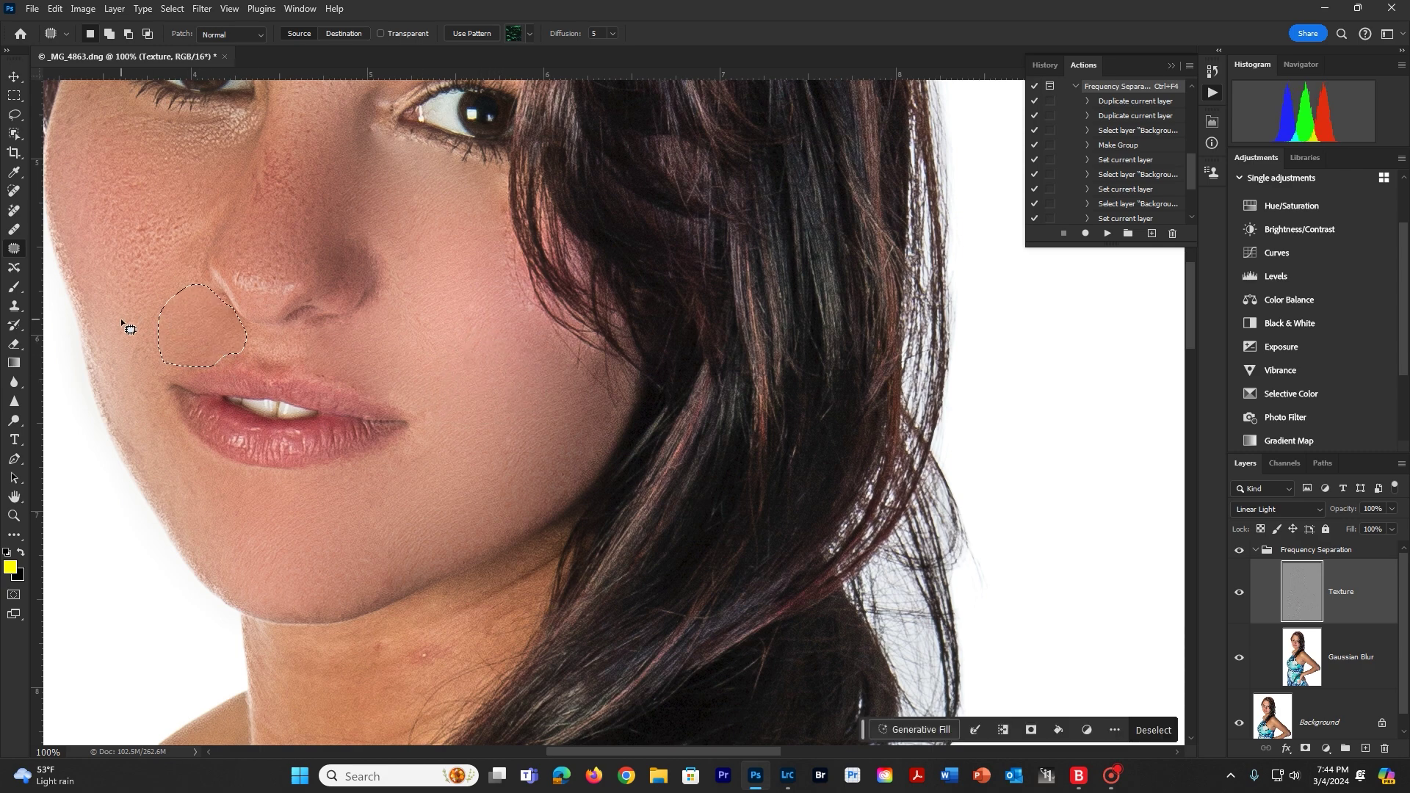
Outline the skin between the mouth and the far jaw edge, patch it with smooth hair-side cheek texture and deselect it
{"action": "mouse_move", "coordinate": [121, 319]}
{"action": "left_mouse_down"}
{"action": "mouse_move", "coordinate": [113, 387]}
{"action": "mouse_move", "coordinate": [134, 458]}
{"action": "mouse_move", "coordinate": [192, 530]}
{"action": "left_mouse_up"}
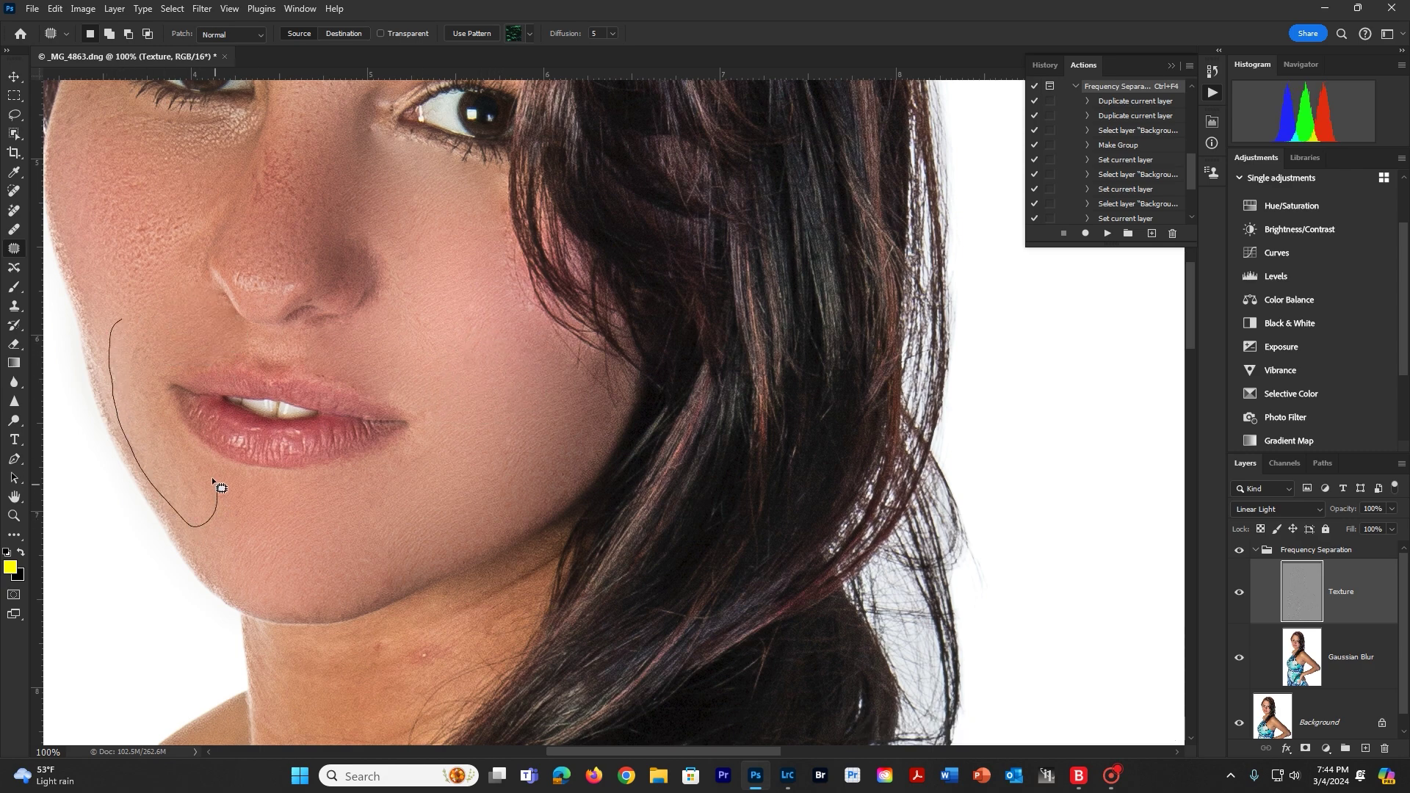
{"action": "mouse_move", "coordinate": [165, 363]}
{"action": "left_mouse_down"}
{"action": "mouse_move", "coordinate": [183, 316]}
{"action": "mouse_move", "coordinate": [128, 318]}
{"action": "mouse_move", "coordinate": [128, 373]}
{"action": "mouse_move", "coordinate": [419, 413]}
{"action": "mouse_move", "coordinate": [444, 318]}
{"action": "mouse_move", "coordinate": [450, 334]}
{"action": "left_mouse_up"}
{"action": "left_click", "coordinate": [132, 294]}
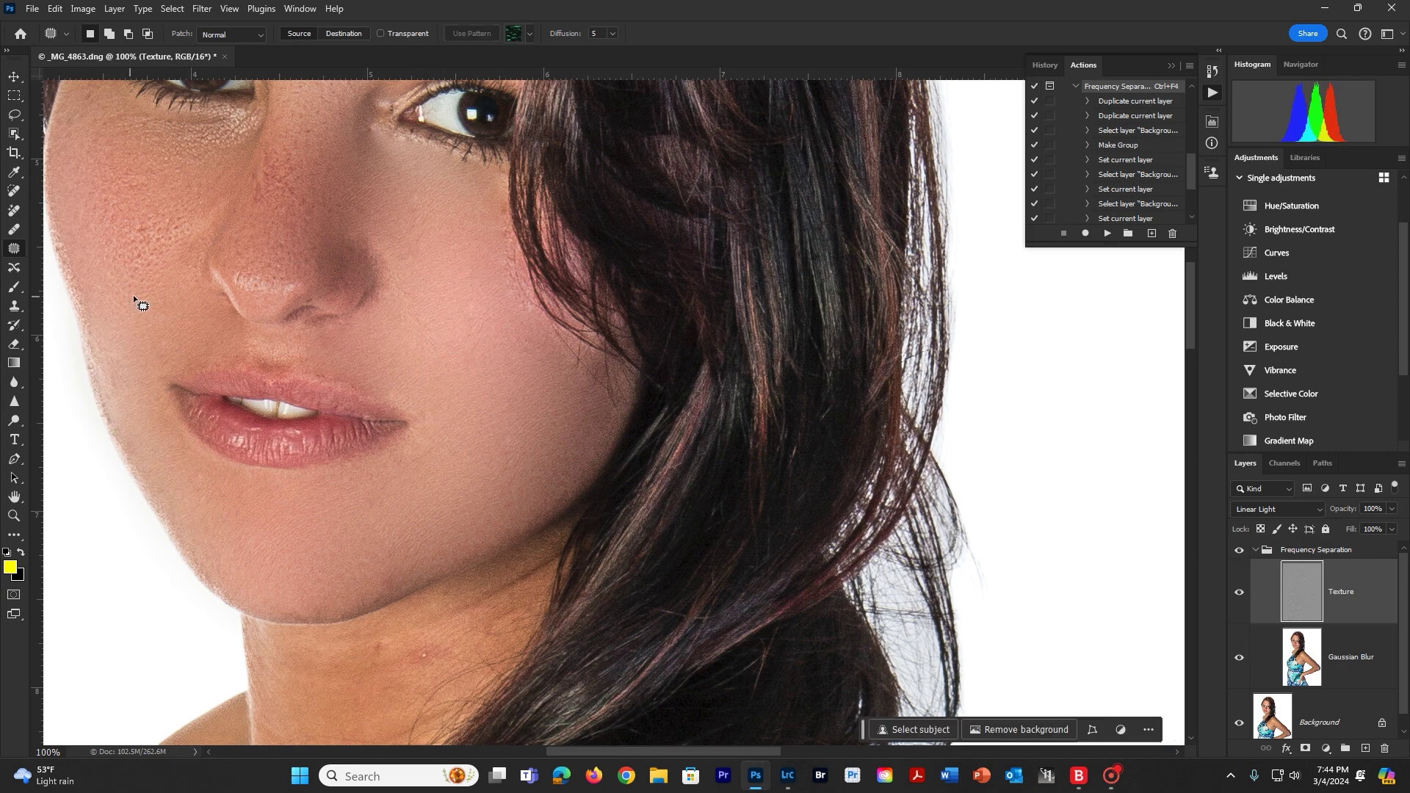
Outline the rough far cheek beside the nose and patch it with texture from the hair-side lower cheek
{"action": "mouse_move", "coordinate": [142, 307]}
{"action": "left_mouse_down"}
{"action": "mouse_move", "coordinate": [192, 244]}
{"action": "mouse_move", "coordinate": [196, 207]}
{"action": "mouse_move", "coordinate": [156, 185]}
{"action": "mouse_move", "coordinate": [61, 224]}
{"action": "mouse_move", "coordinate": [66, 271]}
{"action": "left_mouse_up"}
{"action": "left_click_drag", "start_coordinate": [103, 332], "coordinate": [140, 307]}
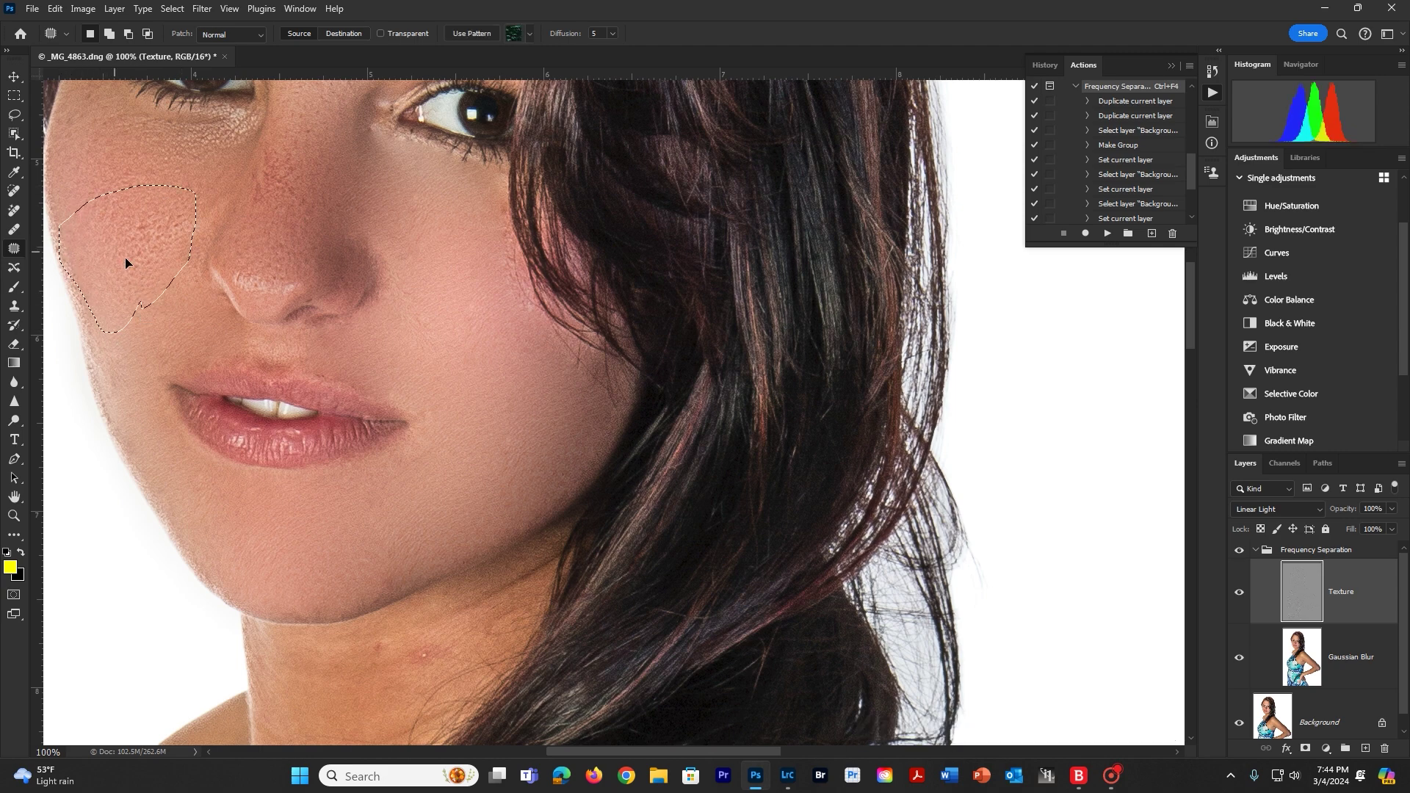
{"action": "mouse_move", "coordinate": [125, 257]}
{"action": "left_mouse_down"}
{"action": "mouse_move", "coordinate": [501, 433]}
{"action": "mouse_move", "coordinate": [479, 434]}
{"action": "left_mouse_up"}
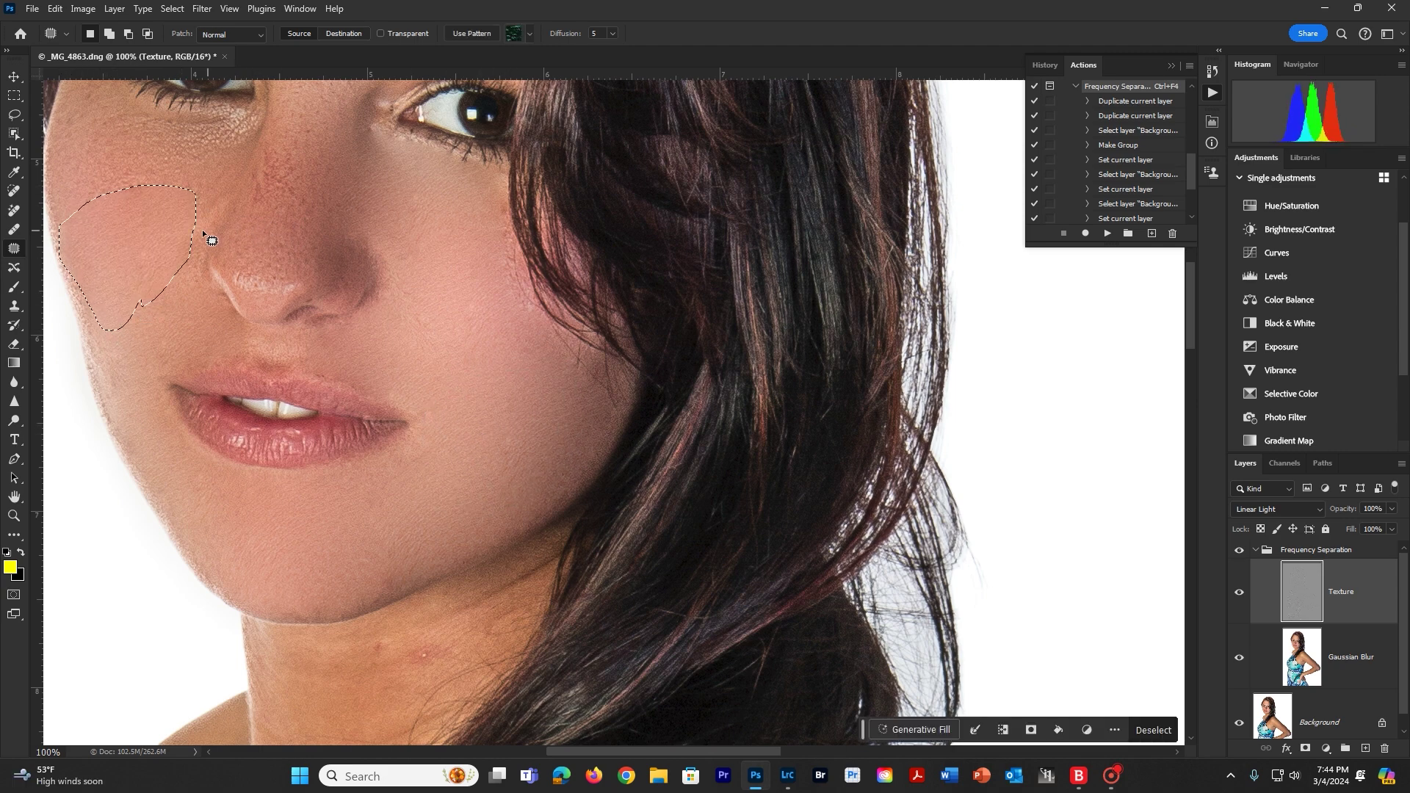
Outline the bridge and tip of the nose, patch them with smooth hair-side cheek texture and deselect the area
{"action": "mouse_move", "coordinate": [270, 105]}
{"action": "left_mouse_down"}
{"action": "mouse_move", "coordinate": [221, 282]}
{"action": "mouse_move", "coordinate": [242, 298]}
{"action": "mouse_move", "coordinate": [311, 292]}
{"action": "left_mouse_up"}
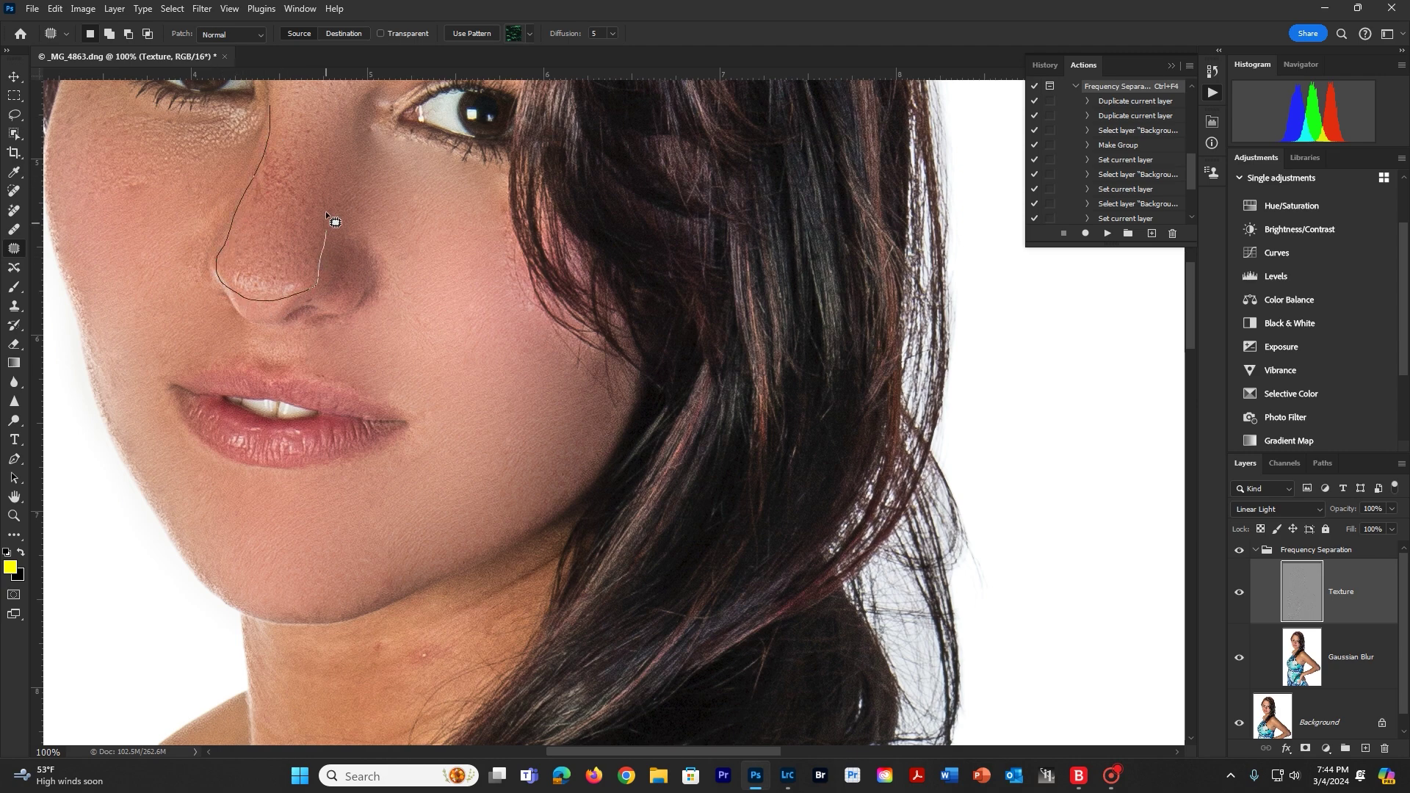
{"action": "left_click_drag", "start_coordinate": [314, 128], "coordinate": [288, 110]}
{"action": "left_click_drag", "start_coordinate": [268, 192], "coordinate": [479, 401]}
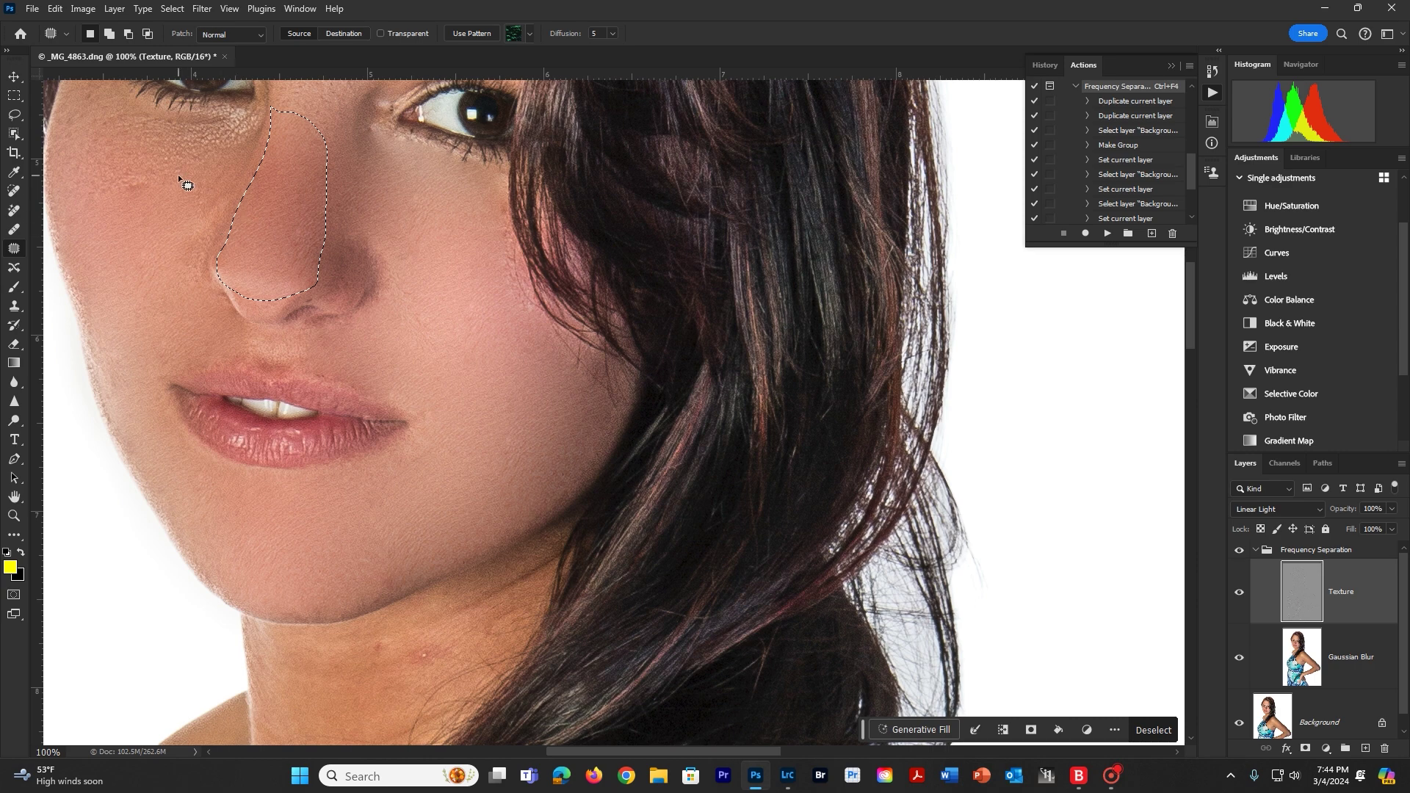
{"action": "key", "text": "ctrl+d"}
Patch the skin under the far eye and the outer cheek beside it with texture from the hair-side cheek
{"action": "mouse_move", "coordinate": [232, 163]}
{"action": "left_mouse_down"}
{"action": "mouse_move", "coordinate": [255, 108]}
{"action": "mouse_move", "coordinate": [138, 114]}
{"action": "mouse_move", "coordinate": [132, 179]}
{"action": "mouse_move", "coordinate": [164, 190]}
{"action": "mouse_move", "coordinate": [237, 160]}
{"action": "mouse_move", "coordinate": [410, 367]}
{"action": "mouse_move", "coordinate": [474, 395]}
{"action": "mouse_move", "coordinate": [456, 350]}
{"action": "left_mouse_up"}
{"action": "key", "text": "ctrl+d"}
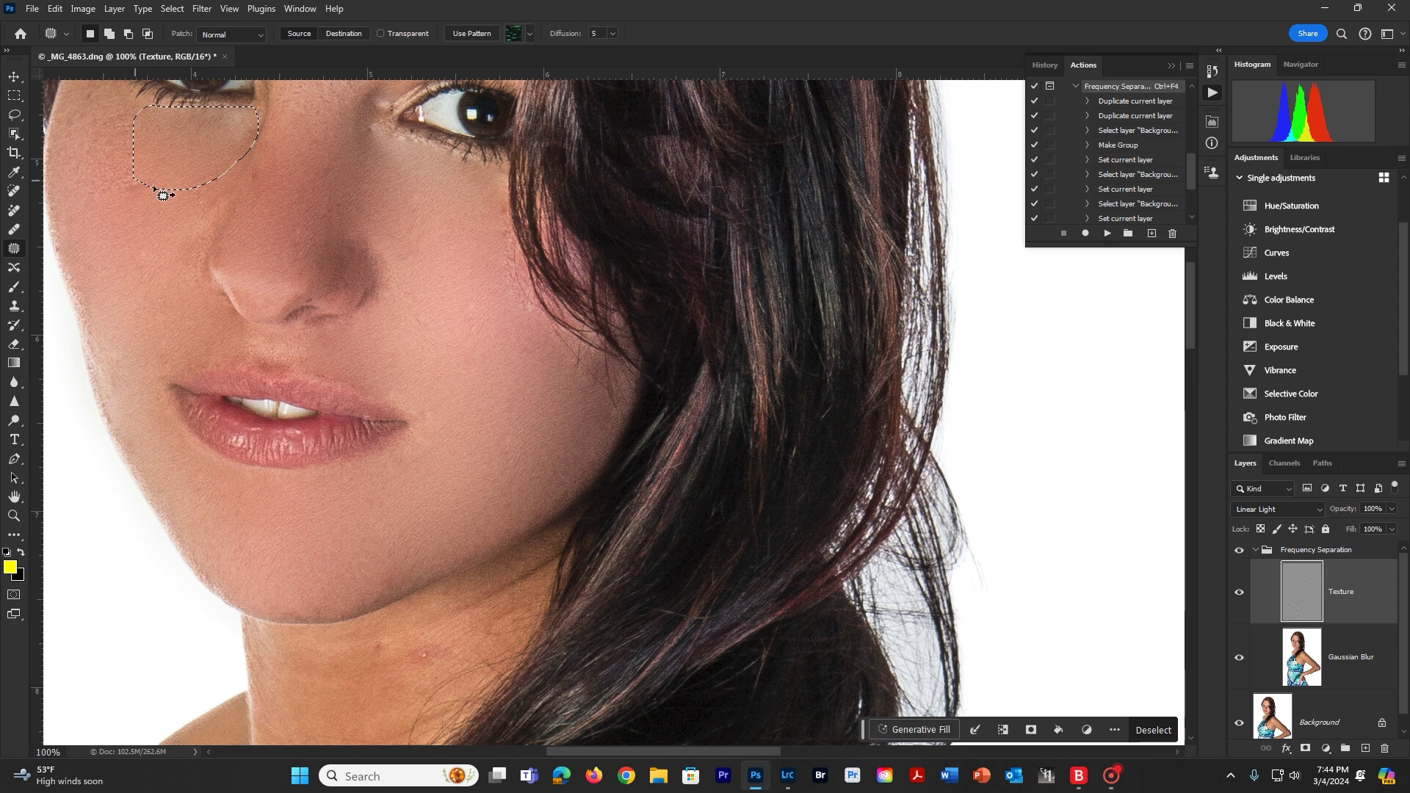
{"action": "mouse_move", "coordinate": [140, 204]}
{"action": "left_mouse_down"}
{"action": "mouse_move", "coordinate": [156, 170]}
{"action": "mouse_move", "coordinate": [144, 117]}
{"action": "mouse_move", "coordinate": [80, 86]}
{"action": "mouse_move", "coordinate": [61, 149]}
{"action": "left_mouse_up"}
{"action": "mouse_move", "coordinate": [60, 208]}
{"action": "left_mouse_down"}
{"action": "mouse_move", "coordinate": [132, 234]}
{"action": "mouse_move", "coordinate": [142, 204]}
{"action": "left_mouse_up"}
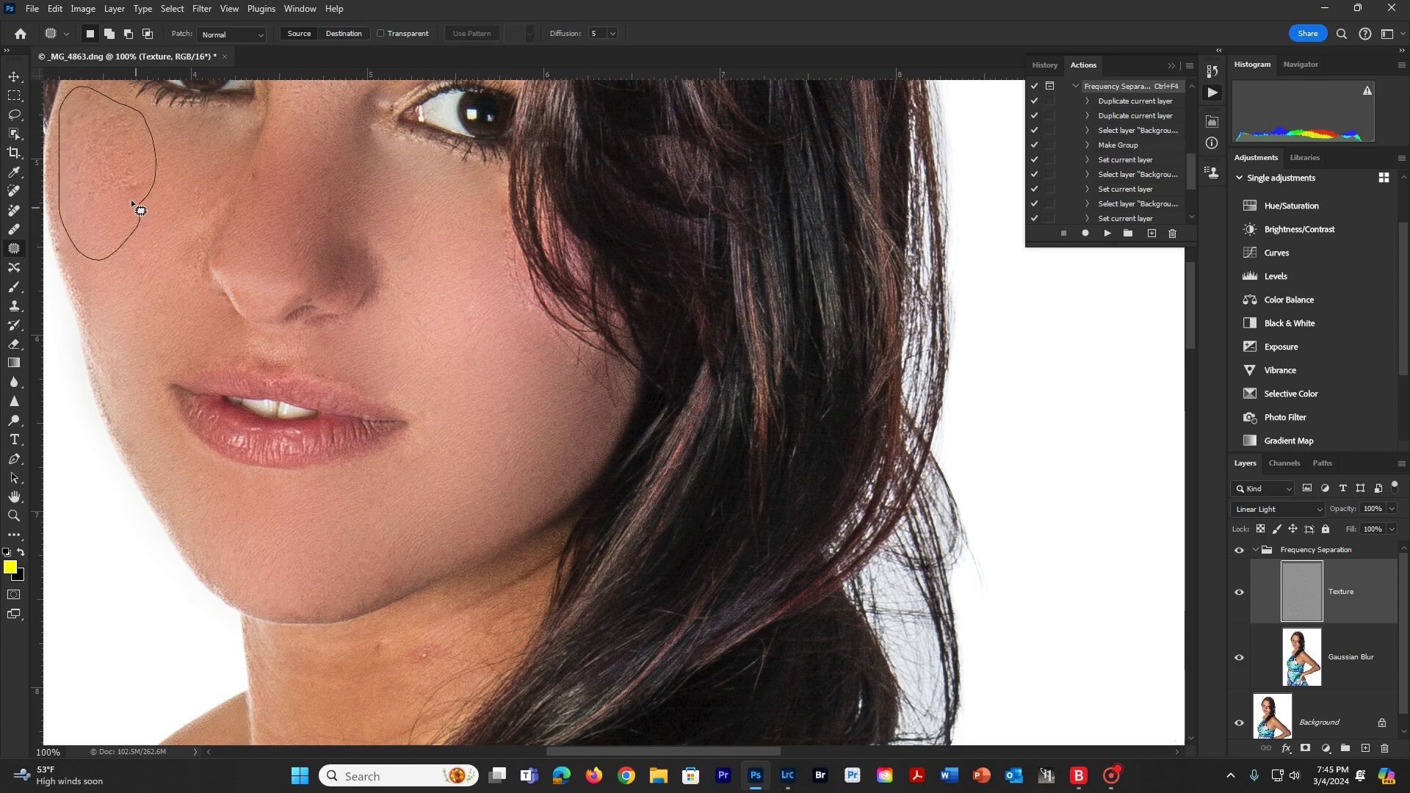
{"action": "mouse_move", "coordinate": [95, 163]}
{"action": "left_mouse_down"}
{"action": "mouse_move", "coordinate": [338, 316]}
{"action": "mouse_move", "coordinate": [467, 373]}
{"action": "mouse_move", "coordinate": [476, 409]}
{"action": "mouse_move", "coordinate": [468, 351]}
{"action": "left_mouse_up"}
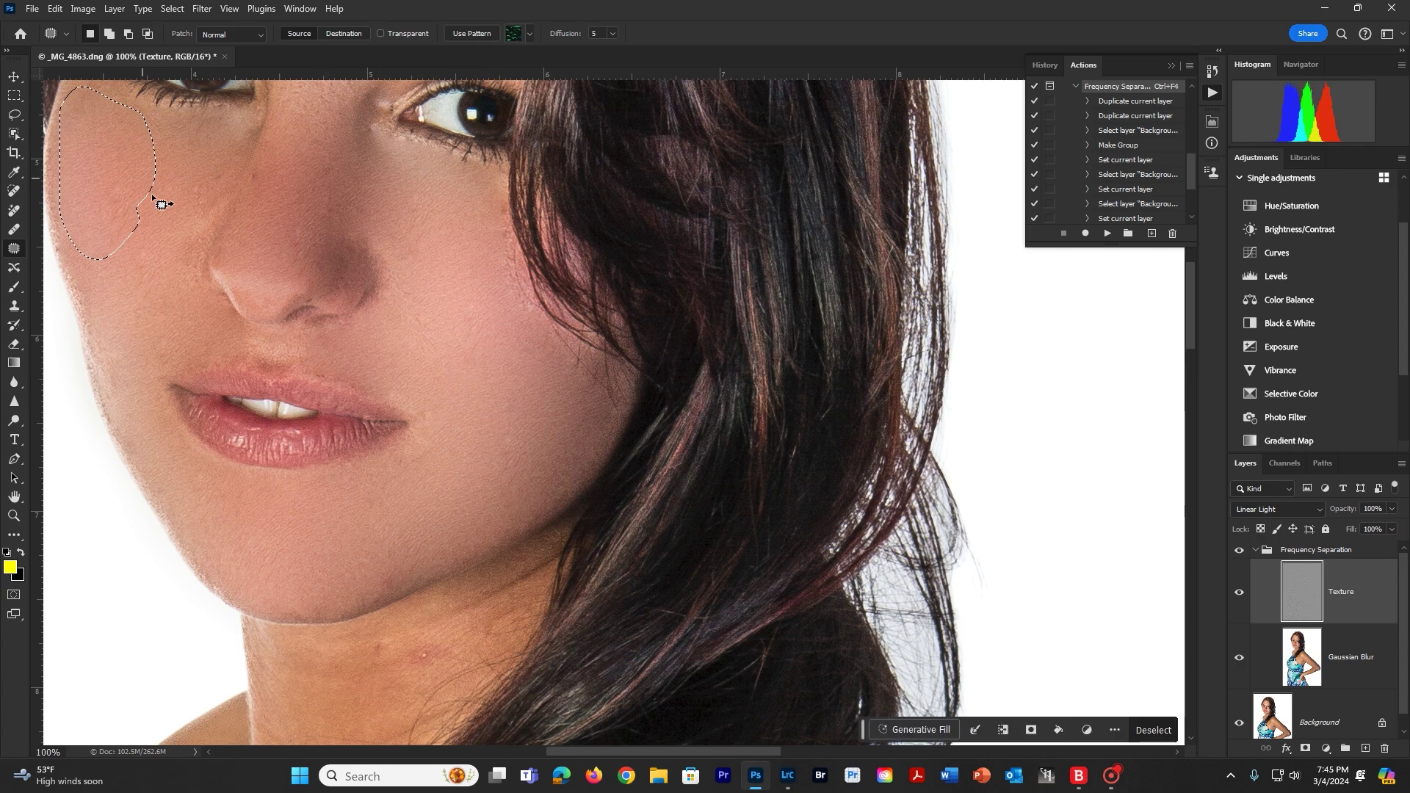
Outline the skin between the eyebrows down to the nose bridge, patch it with far-cheek texture and deselect it
{"action": "left_click_drag", "start_coordinate": [315, 184], "coordinate": [332, 312]}
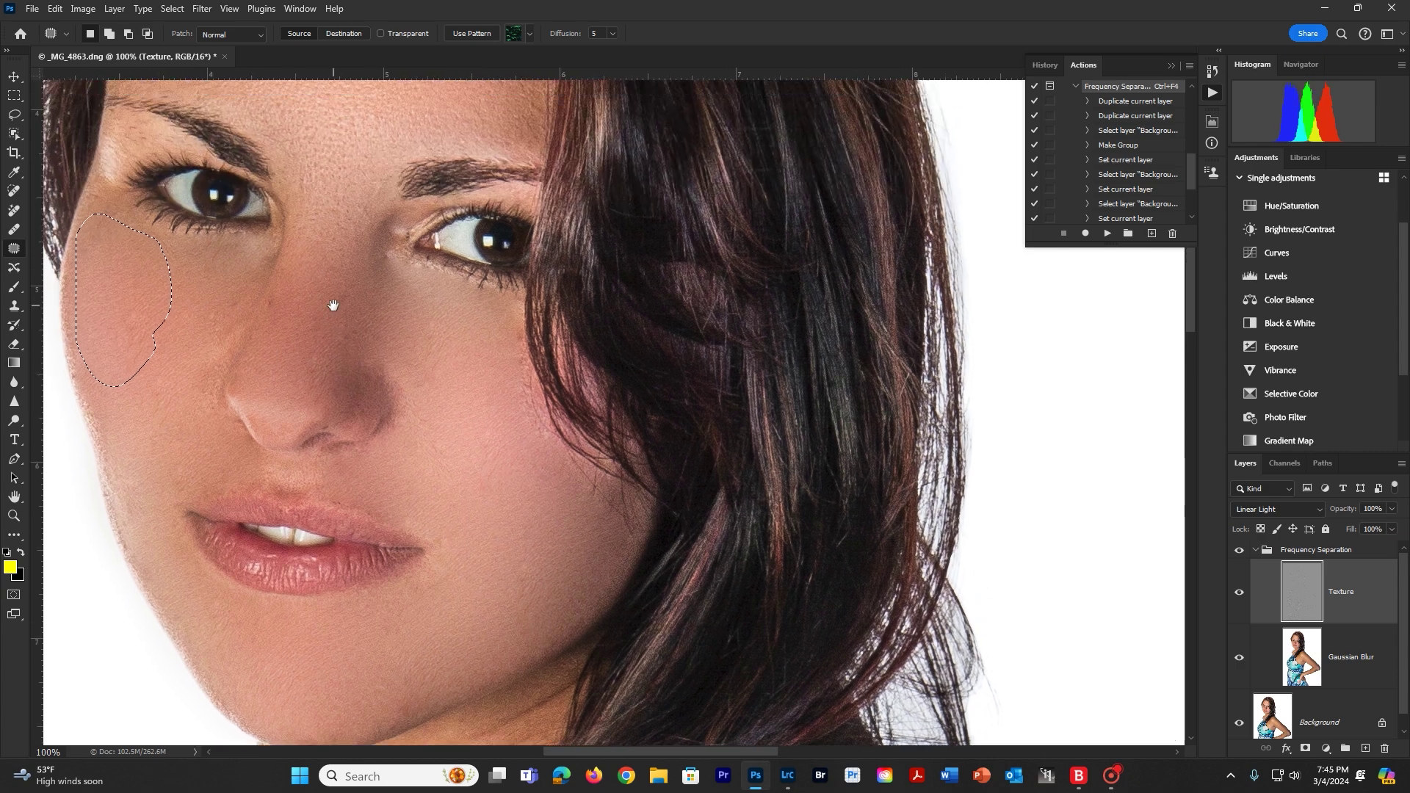
{"action": "left_click_drag", "start_coordinate": [324, 223], "coordinate": [326, 286]}
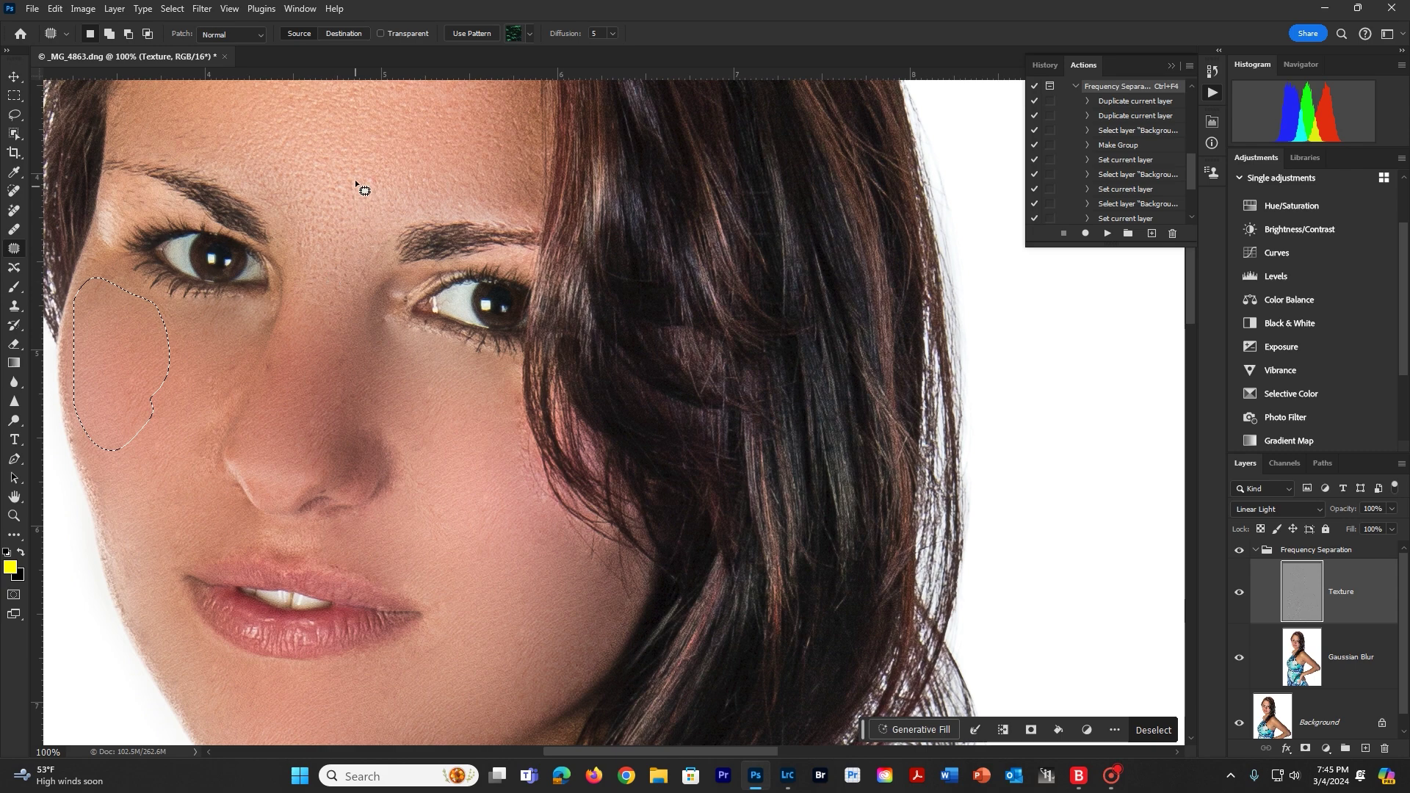
{"action": "mouse_move", "coordinate": [374, 156]}
{"action": "left_mouse_down"}
{"action": "mouse_move", "coordinate": [337, 167]}
{"action": "mouse_move", "coordinate": [286, 233]}
{"action": "mouse_move", "coordinate": [292, 314]}
{"action": "mouse_move", "coordinate": [341, 324]}
{"action": "left_mouse_up"}
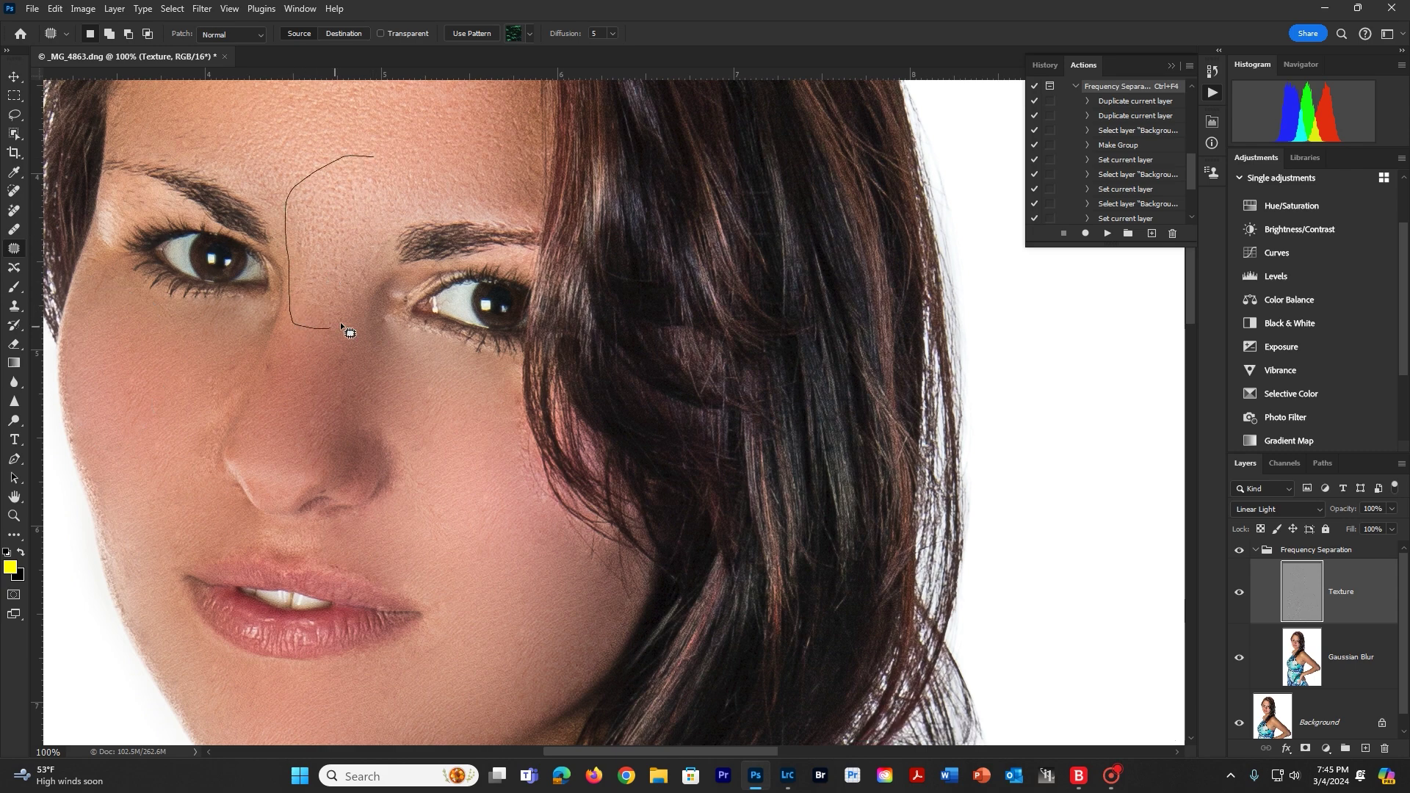
{"action": "left_click_drag", "start_coordinate": [404, 195], "coordinate": [375, 157]}
{"action": "left_click_drag", "start_coordinate": [340, 201], "coordinate": [134, 385]}
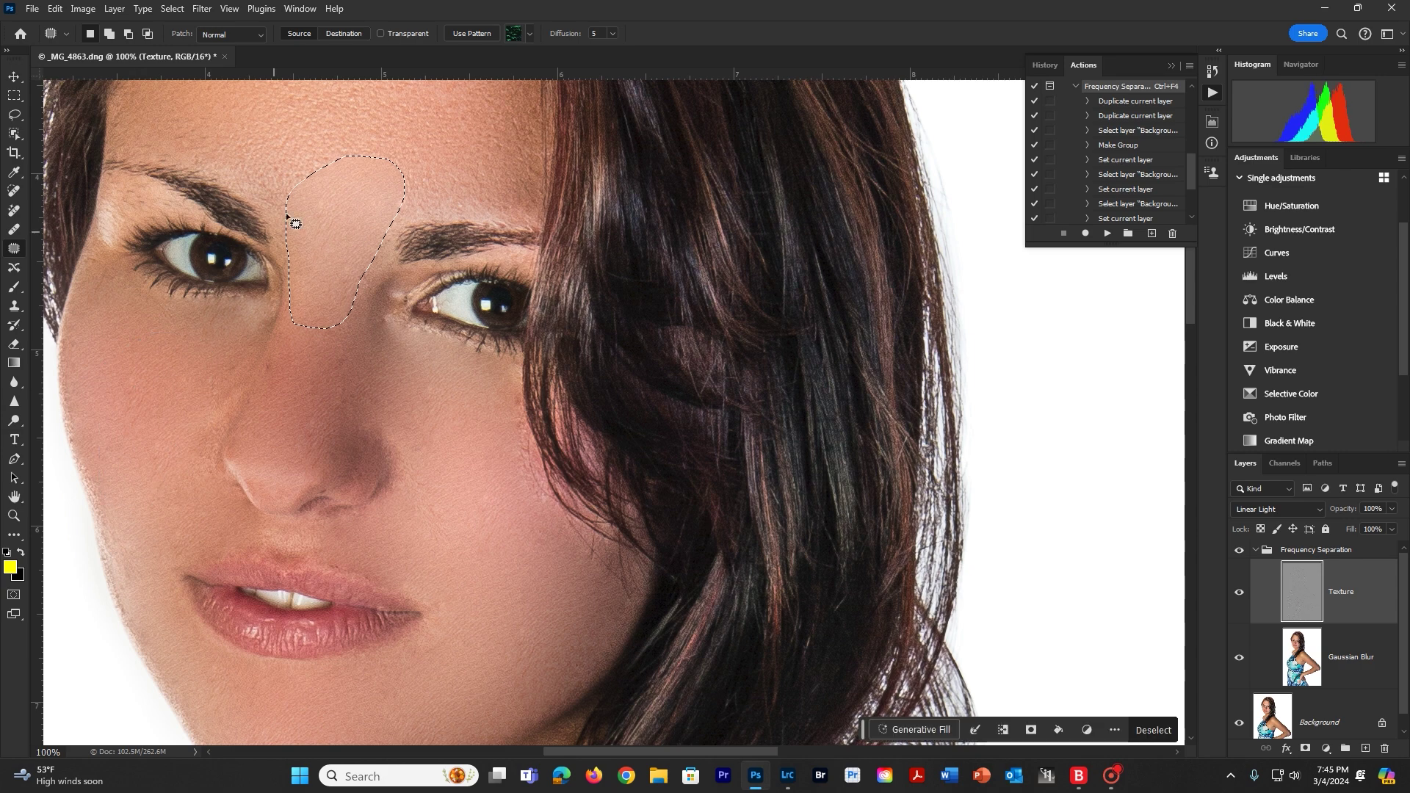
{"action": "left_click", "coordinate": [288, 144]}
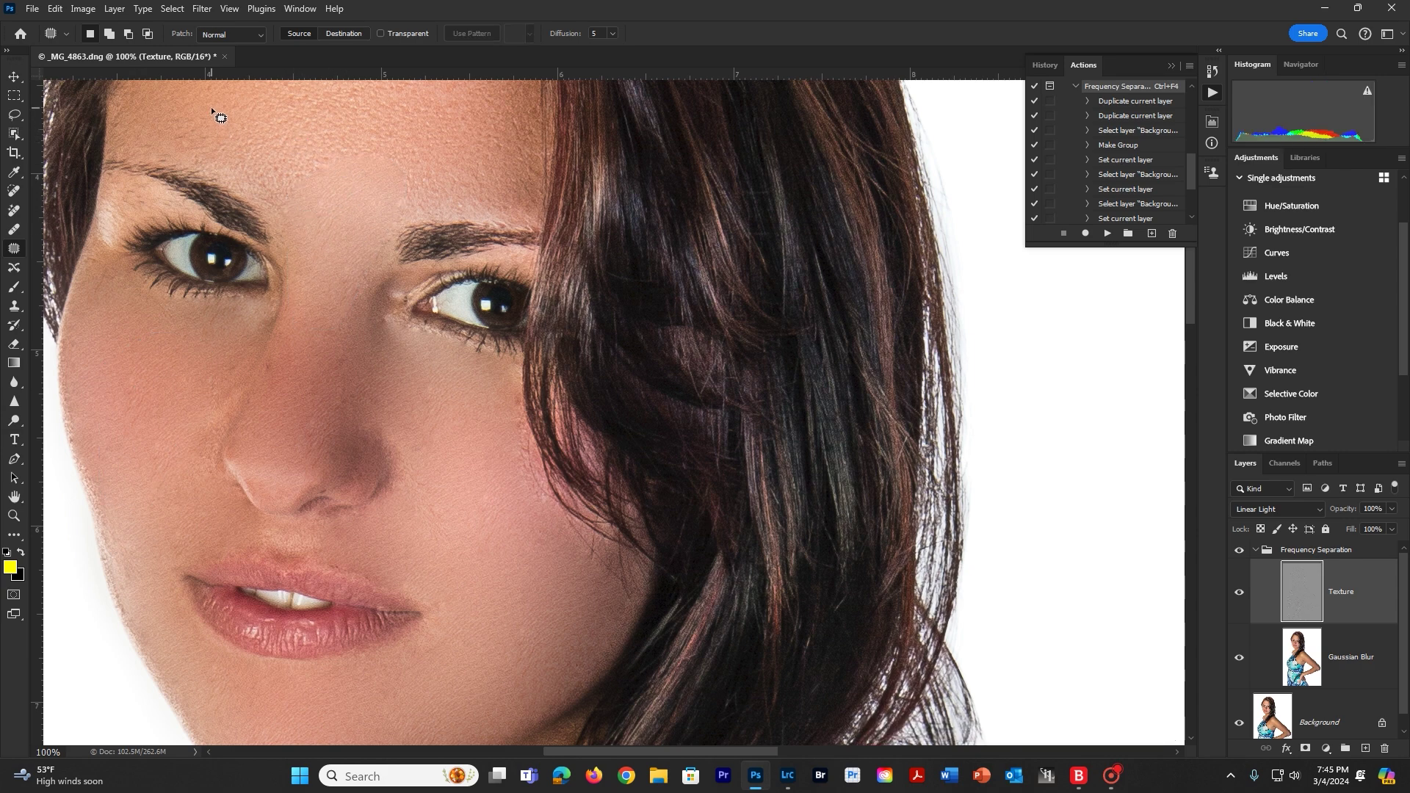
Outline the forehead above the far eyebrow, patch it with texture from the hair-side cheek and deselect it
{"action": "left_click_drag", "start_coordinate": [150, 155], "coordinate": [240, 185]}
{"action": "mouse_move", "coordinate": [368, 128]}
{"action": "left_mouse_down"}
{"action": "mouse_move", "coordinate": [213, 109]}
{"action": "mouse_move", "coordinate": [426, 388]}
{"action": "mouse_move", "coordinate": [483, 604]}
{"action": "mouse_move", "coordinate": [454, 556]}
{"action": "left_mouse_up"}
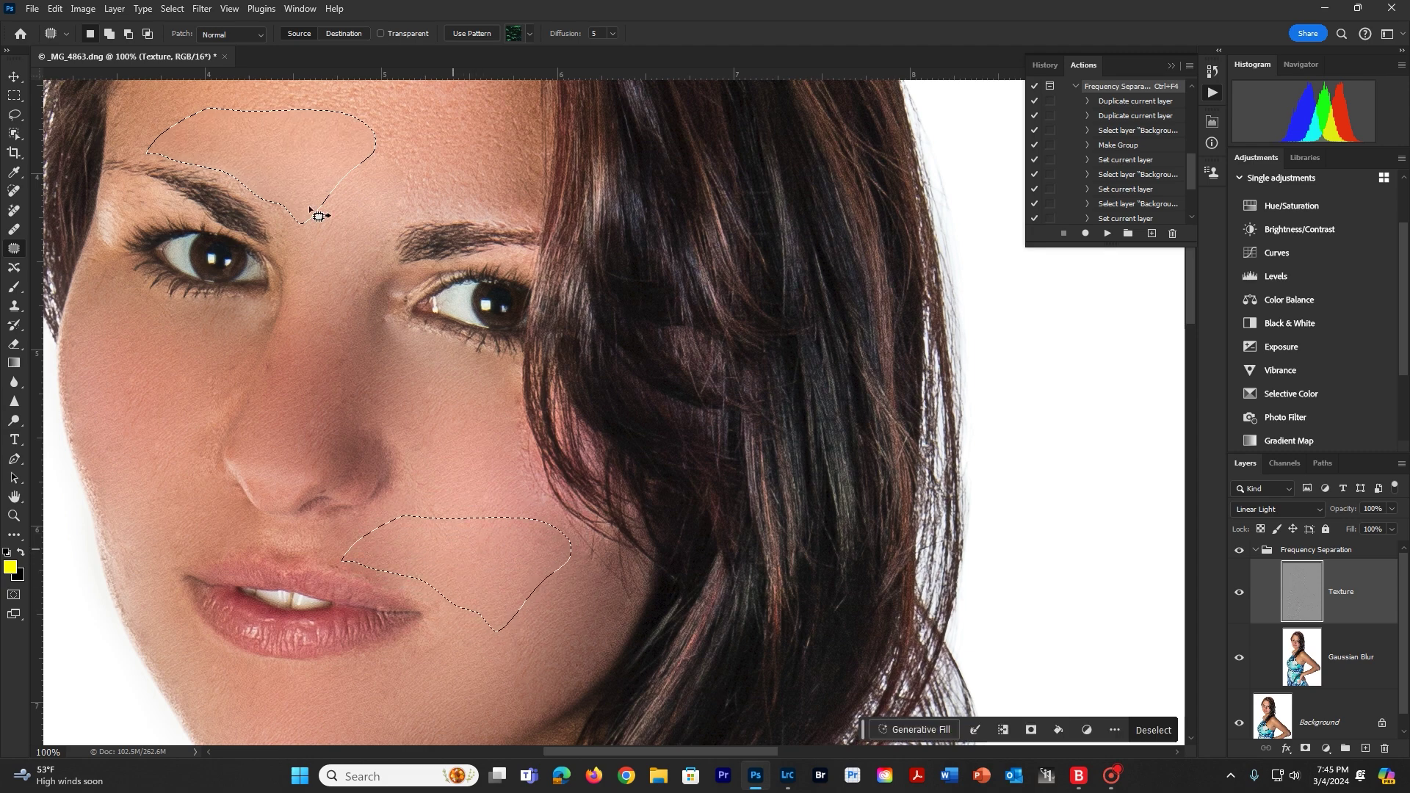
{"action": "key", "text": "ctrl+d"}
Outline the forehead just above the hair-side eyebrow, patch it with lower-cheek texture and deselect it
{"action": "left_click_drag", "start_coordinate": [374, 179], "coordinate": [401, 220]}
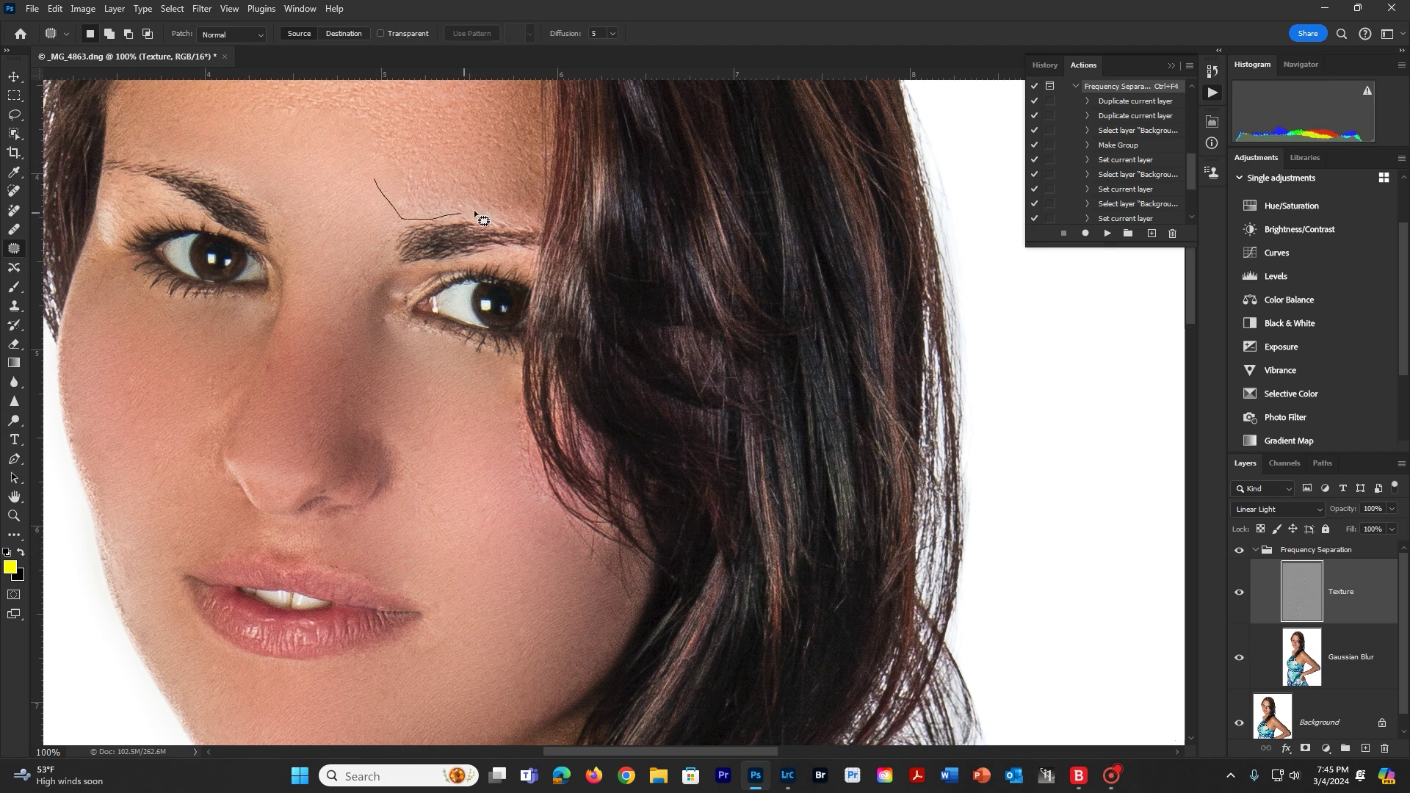
{"action": "mouse_move", "coordinate": [523, 182]}
{"action": "left_mouse_down"}
{"action": "mouse_move", "coordinate": [397, 138]}
{"action": "mouse_move", "coordinate": [374, 177]}
{"action": "mouse_move", "coordinate": [478, 437]}
{"action": "mouse_move", "coordinate": [517, 601]}
{"action": "left_mouse_up"}
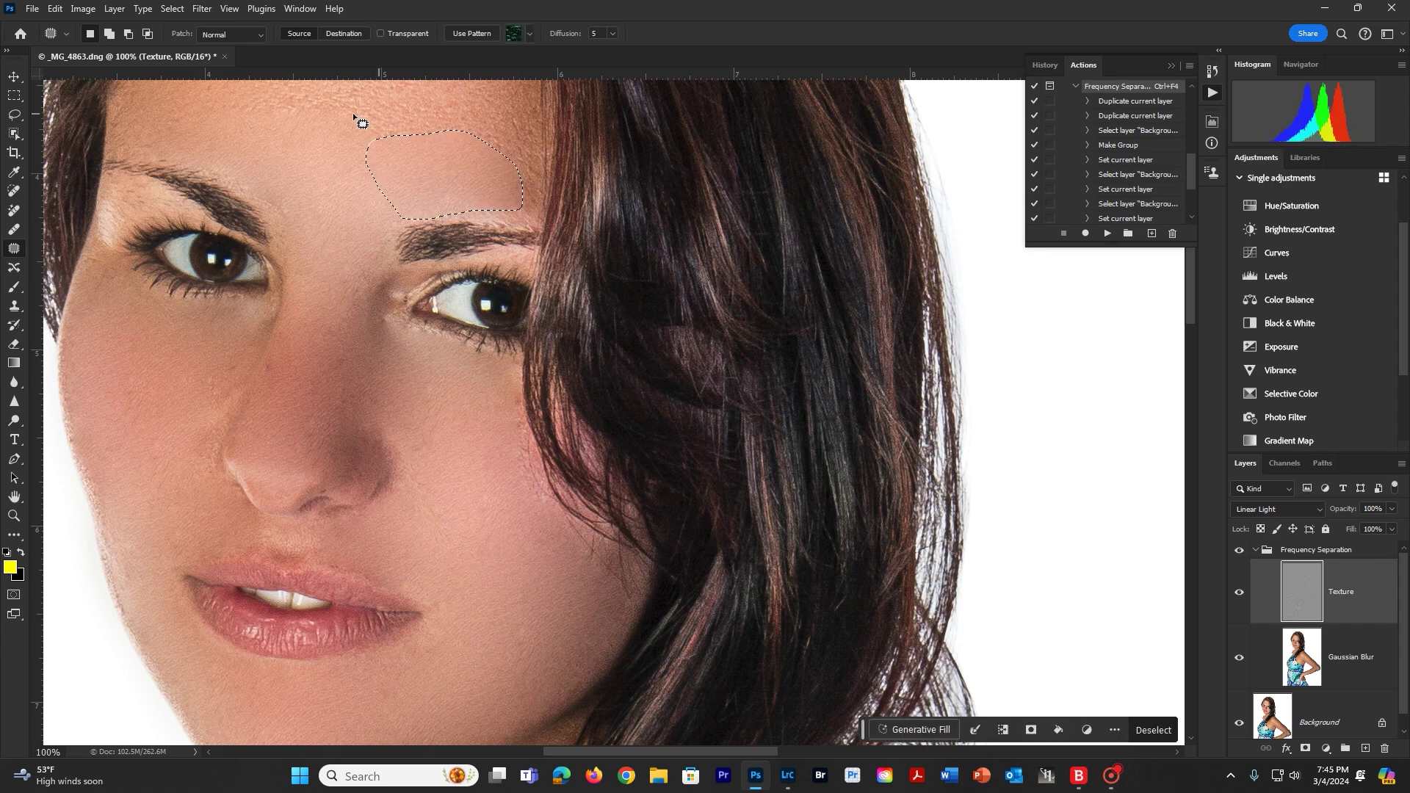
{"action": "key", "text": "ctrl+d"}
Patch the higher hair-side forehead with lower-cheek texture, and patch the strip along the hair above the eyebrow
{"action": "mouse_move", "coordinate": [434, 94]}
{"action": "left_mouse_down"}
{"action": "mouse_move", "coordinate": [359, 96]}
{"action": "mouse_move", "coordinate": [425, 145]}
{"action": "left_mouse_up"}
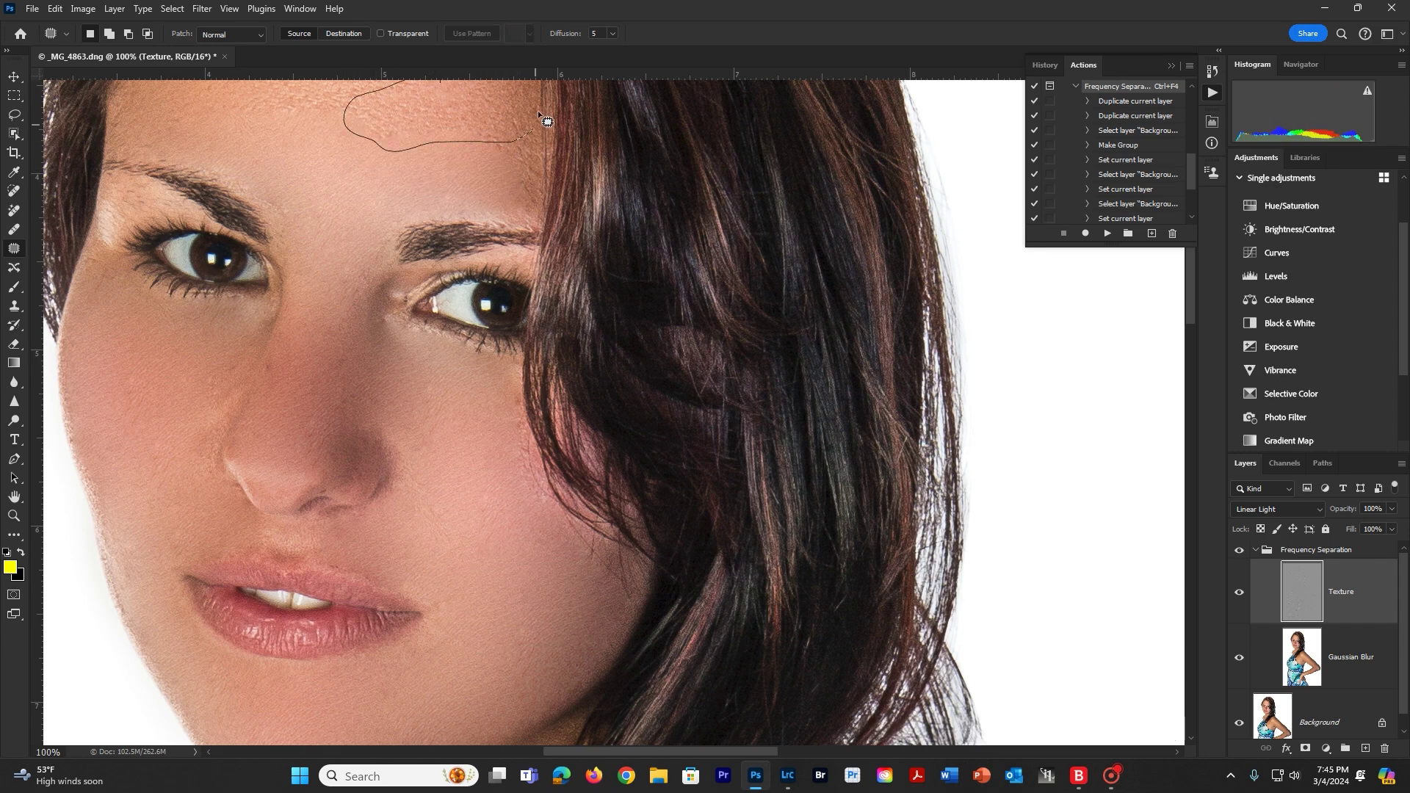
{"action": "mouse_move", "coordinate": [547, 121]}
{"action": "left_mouse_down"}
{"action": "mouse_move", "coordinate": [441, 84]}
{"action": "mouse_move", "coordinate": [473, 178]}
{"action": "mouse_move", "coordinate": [504, 631]}
{"action": "left_mouse_up"}
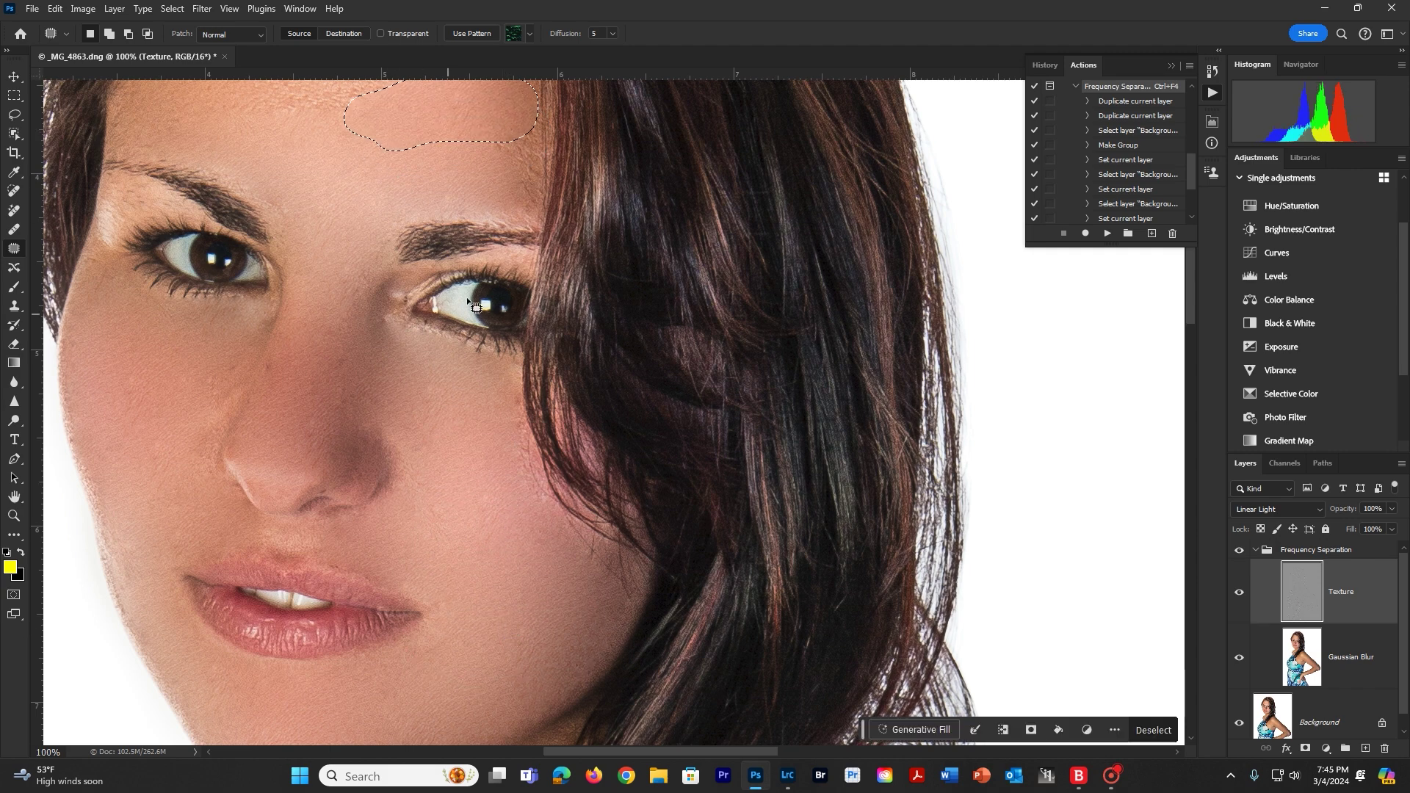
{"action": "left_click_drag", "start_coordinate": [437, 214], "coordinate": [453, 262]}
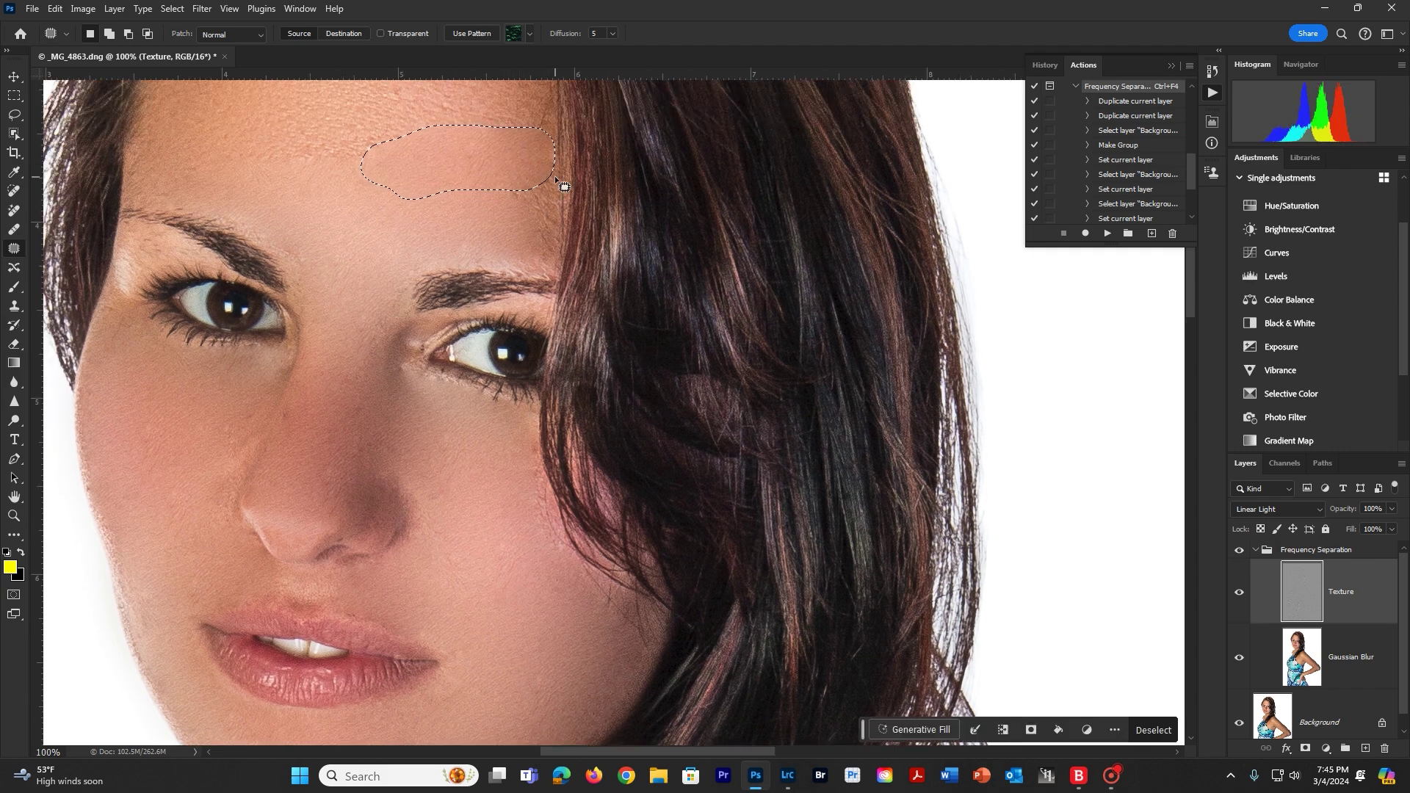
{"action": "mouse_move", "coordinate": [558, 183]}
{"action": "left_mouse_down"}
{"action": "mouse_move", "coordinate": [550, 261]}
{"action": "mouse_move", "coordinate": [519, 263]}
{"action": "mouse_move", "coordinate": [529, 167]}
{"action": "mouse_move", "coordinate": [558, 185]}
{"action": "left_mouse_up"}
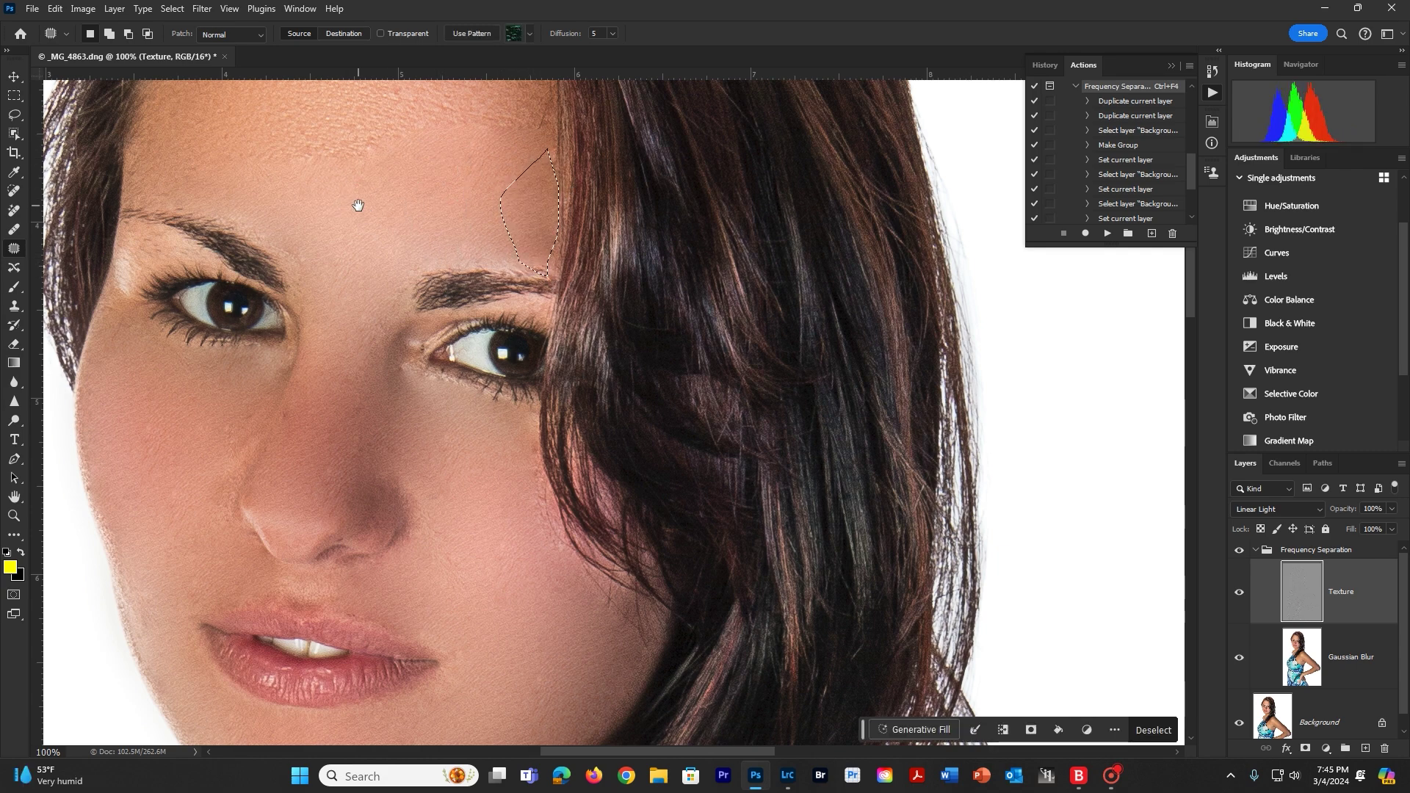
Outline the rough middle of the forehead, patch it with smooth forehead texture nearby and deselect it
{"action": "mouse_move", "coordinate": [358, 205]}
{"action": "left_mouse_down"}
{"action": "mouse_move", "coordinate": [362, 299]}
{"action": "mouse_move", "coordinate": [307, 254]}
{"action": "mouse_move", "coordinate": [339, 166]}
{"action": "mouse_move", "coordinate": [411, 172]}
{"action": "mouse_move", "coordinate": [411, 246]}
{"action": "mouse_move", "coordinate": [367, 257]}
{"action": "mouse_move", "coordinate": [471, 283]}
{"action": "mouse_move", "coordinate": [456, 292]}
{"action": "mouse_move", "coordinate": [450, 273]}
{"action": "mouse_move", "coordinate": [465, 279]}
{"action": "mouse_move", "coordinate": [299, 175]}
{"action": "mouse_move", "coordinate": [235, 180]}
{"action": "mouse_move", "coordinate": [233, 257]}
{"action": "mouse_move", "coordinate": [294, 270]}
{"action": "left_mouse_up"}
{"action": "left_click", "coordinate": [289, 277]}
{"action": "left_click_drag", "start_coordinate": [283, 211], "coordinate": [398, 285]}
{"action": "left_click", "coordinate": [200, 274]}
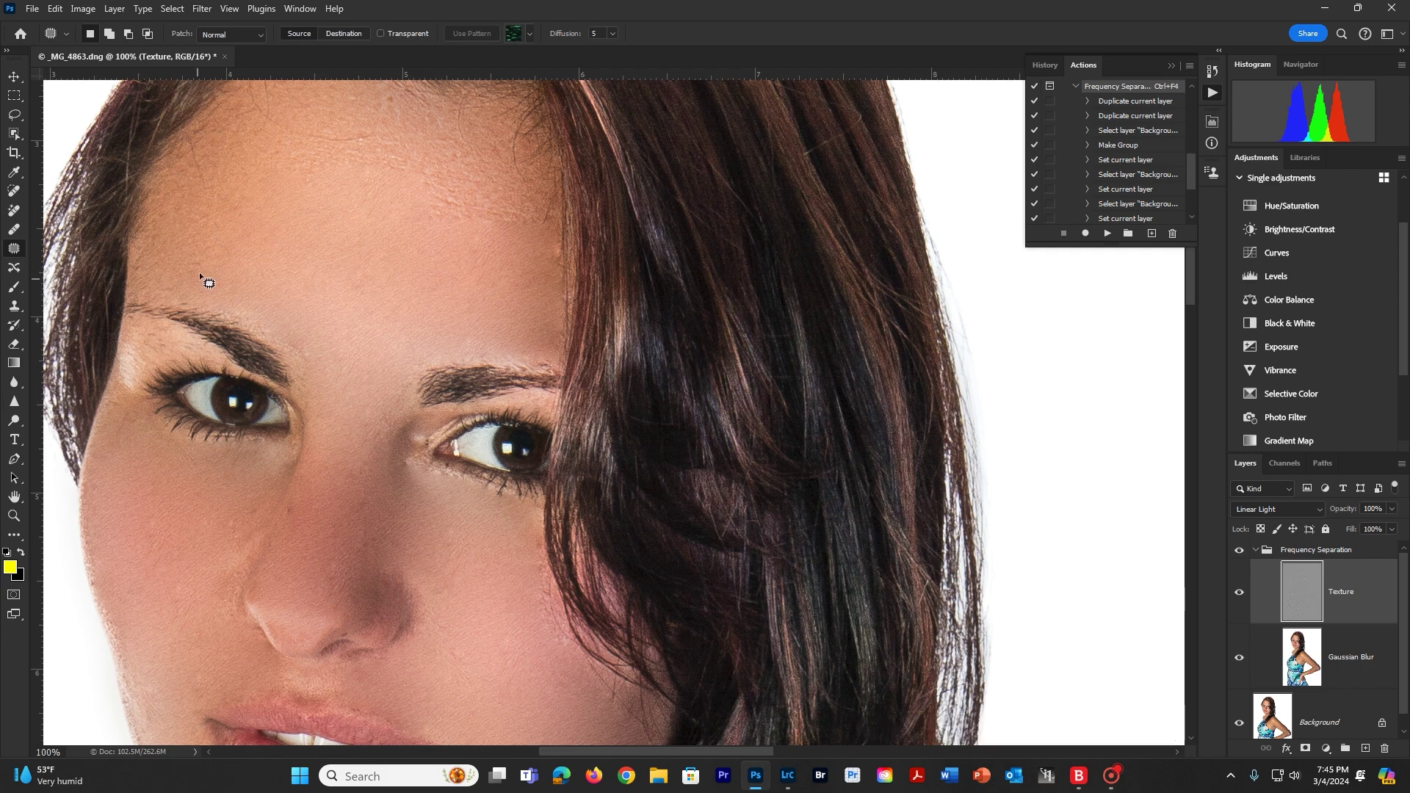
Outline the far side of the forehead near the temple hair and patch it with texture from the central forehead
{"action": "mouse_move", "coordinate": [200, 274]}
{"action": "left_mouse_down"}
{"action": "mouse_move", "coordinate": [210, 290]}
{"action": "mouse_move", "coordinate": [133, 288]}
{"action": "mouse_move", "coordinate": [197, 174]}
{"action": "mouse_move", "coordinate": [237, 240]}
{"action": "mouse_move", "coordinate": [241, 279]}
{"action": "left_mouse_up"}
{"action": "mouse_move", "coordinate": [213, 245]}
{"action": "left_mouse_down"}
{"action": "mouse_move", "coordinate": [305, 246]}
{"action": "mouse_move", "coordinate": [378, 306]}
{"action": "mouse_move", "coordinate": [416, 298]}
{"action": "left_mouse_up"}
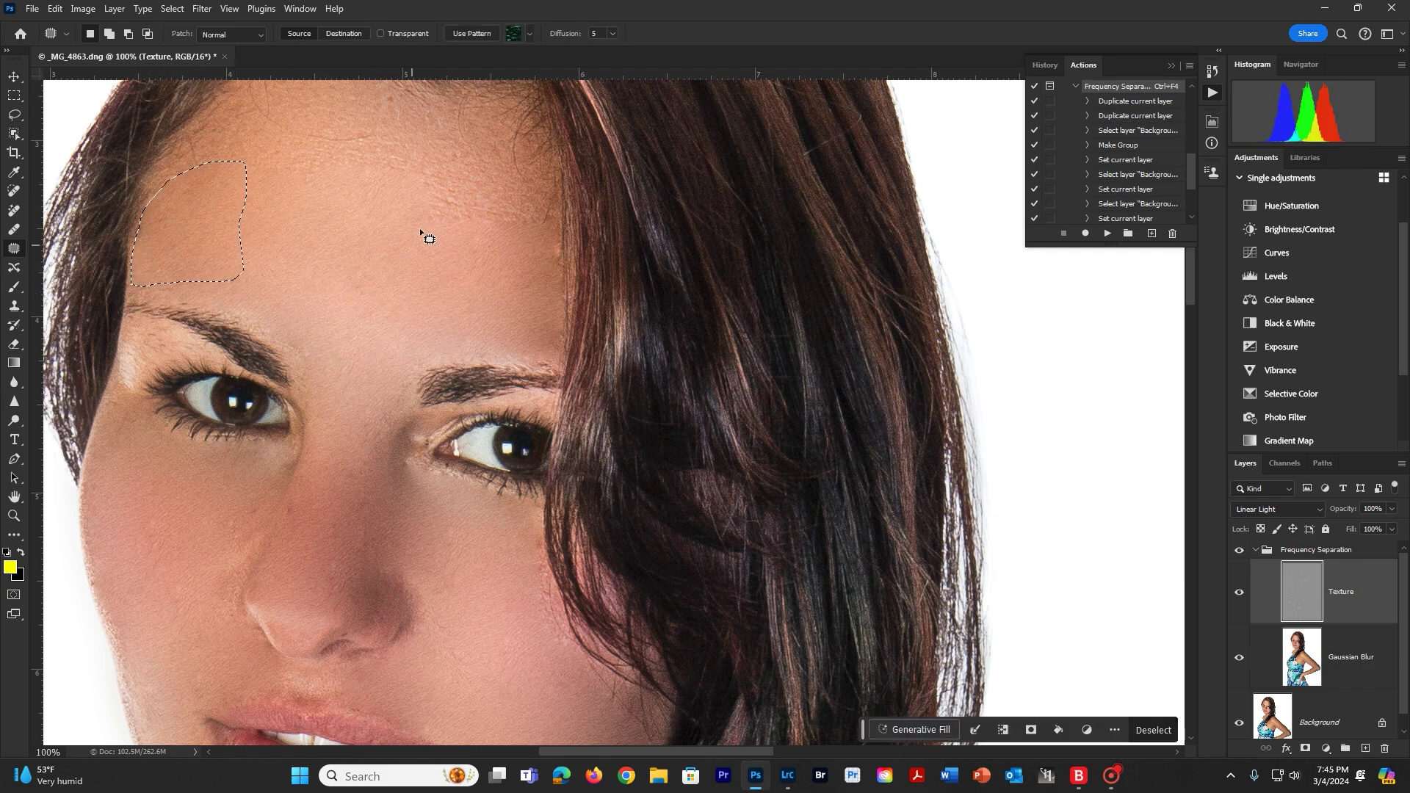
{"action": "left_click", "coordinate": [418, 227]}
Patch the upper hair-side forehead and the adjoining upper middle with smooth texture from the lower forehead
{"action": "left_click_drag", "start_coordinate": [533, 222], "coordinate": [530, 151]}
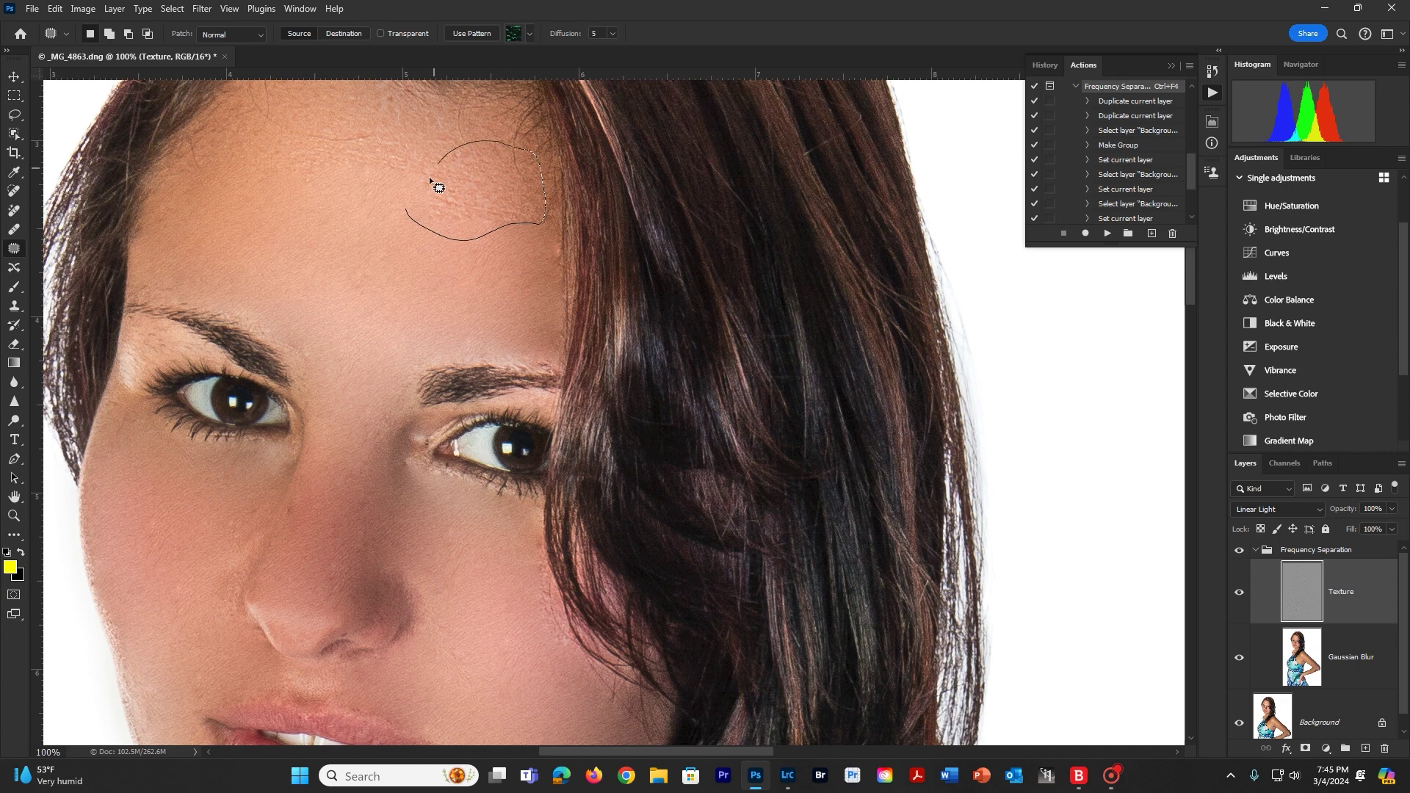
{"action": "mouse_move", "coordinate": [429, 177]}
{"action": "left_mouse_down"}
{"action": "mouse_move", "coordinate": [412, 207]}
{"action": "mouse_move", "coordinate": [409, 293]}
{"action": "left_mouse_up"}
{"action": "left_click", "coordinate": [466, 175]}
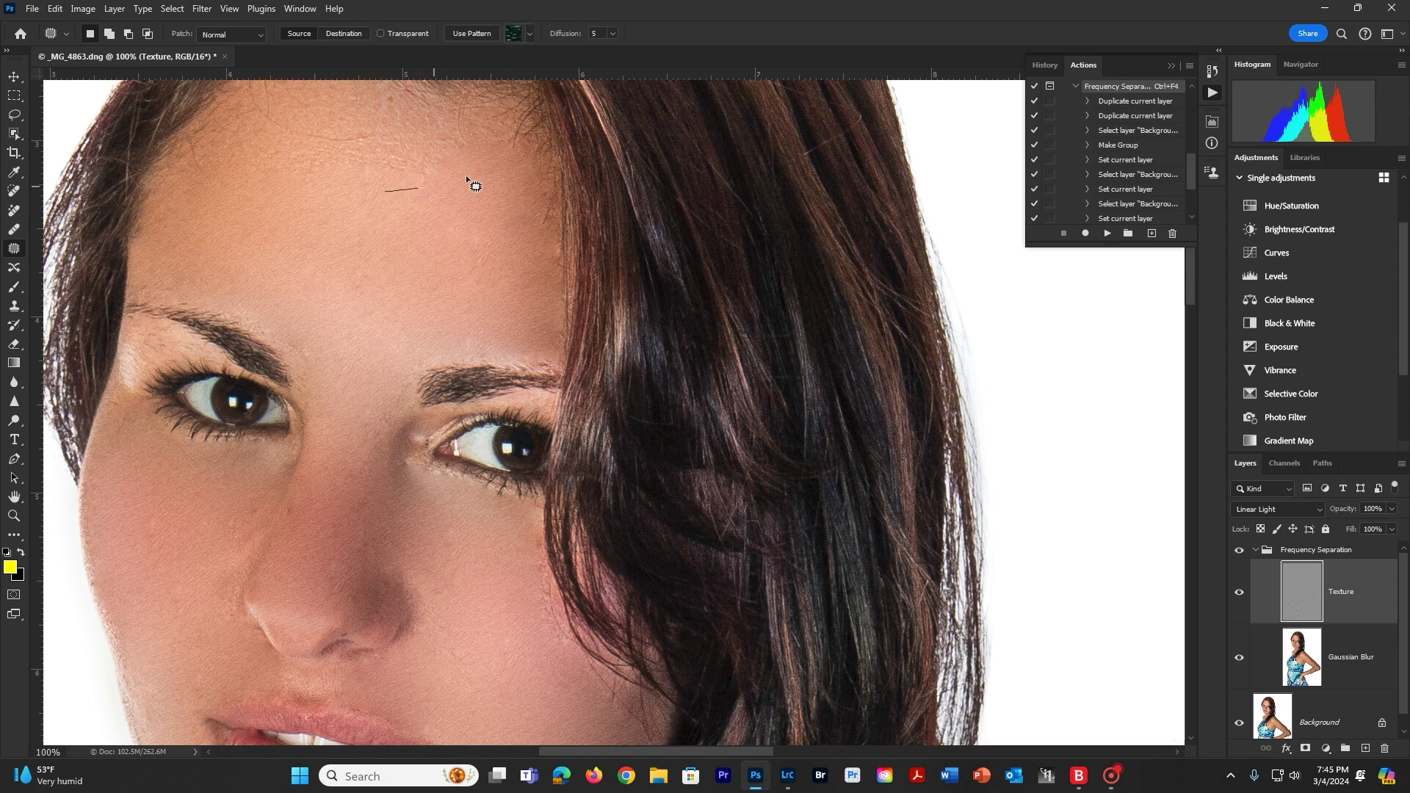
{"action": "left_click_drag", "start_coordinate": [369, 125], "coordinate": [402, 309]}
Outline the remaining rough upper forehead on the far side, patch it with central forehead texture and deselect it
{"action": "mouse_move", "coordinate": [297, 214]}
{"action": "left_mouse_down"}
{"action": "mouse_move", "coordinate": [372, 140]}
{"action": "mouse_move", "coordinate": [381, 102]}
{"action": "mouse_move", "coordinate": [330, 80]}
{"action": "mouse_move", "coordinate": [252, 102]}
{"action": "mouse_move", "coordinate": [181, 177]}
{"action": "mouse_move", "coordinate": [297, 213]}
{"action": "left_mouse_up"}
{"action": "mouse_move", "coordinate": [274, 135]}
{"action": "left_mouse_down"}
{"action": "mouse_move", "coordinate": [382, 258]}
{"action": "mouse_move", "coordinate": [363, 183]}
{"action": "left_mouse_up"}
{"action": "left_click_drag", "start_coordinate": [357, 242], "coordinate": [406, 345]}
{"action": "left_click", "coordinate": [441, 221]}
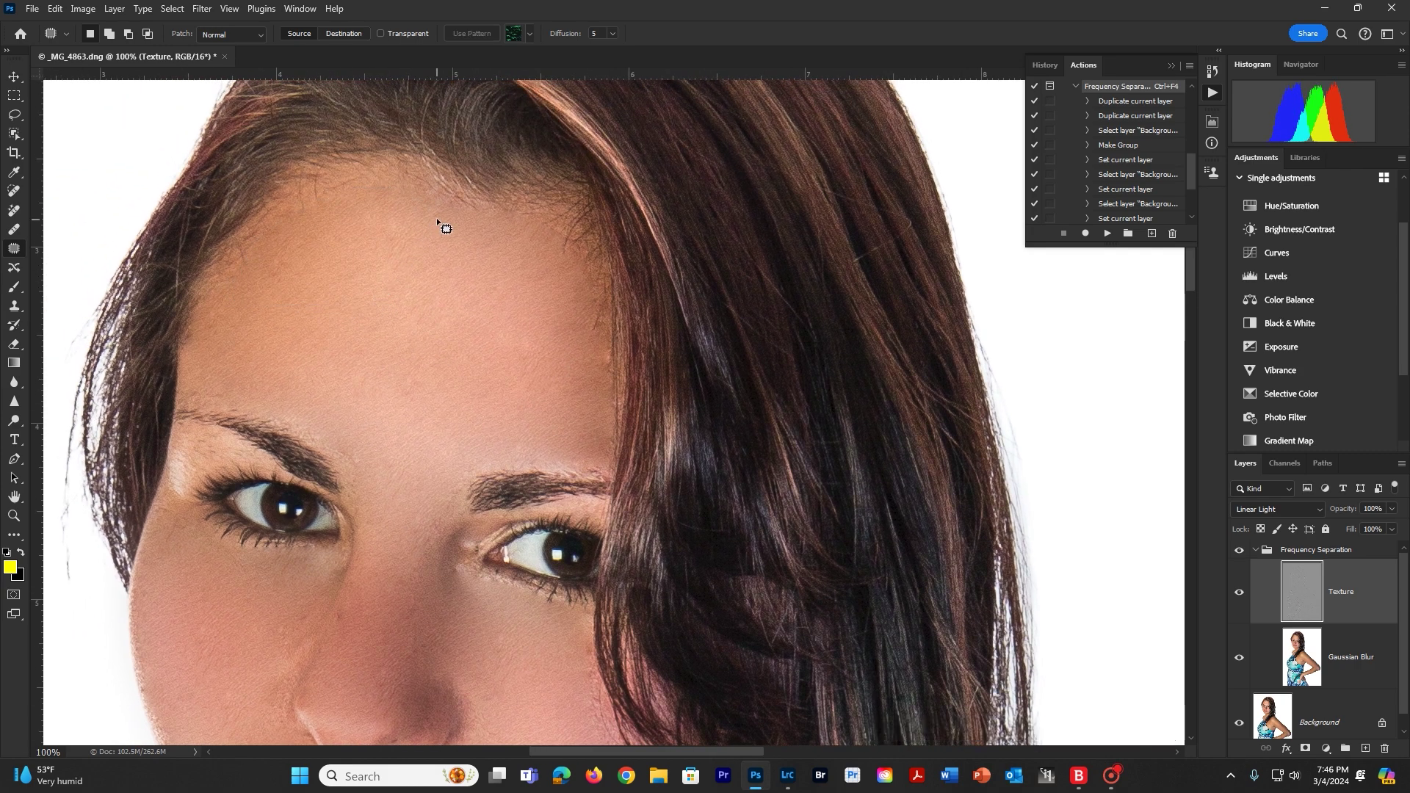
Patch the forehead strip below the hairline and a small area at the forehead's centre with smooth forehead texture
{"action": "mouse_move", "coordinate": [456, 221]}
{"action": "left_mouse_down"}
{"action": "mouse_move", "coordinate": [434, 184]}
{"action": "mouse_move", "coordinate": [356, 174]}
{"action": "mouse_move", "coordinate": [287, 233]}
{"action": "left_mouse_up"}
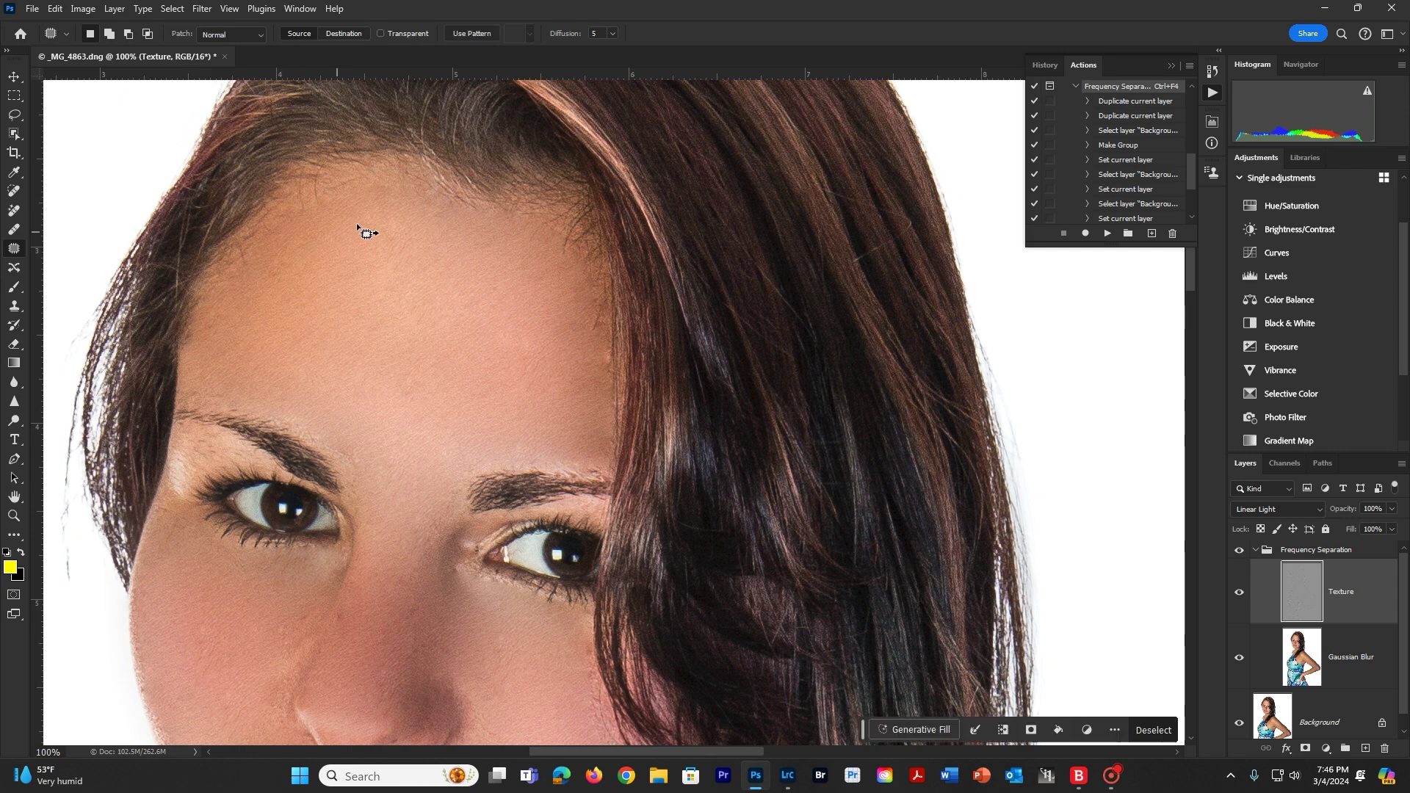
{"action": "mouse_move", "coordinate": [393, 195]}
{"action": "left_mouse_down"}
{"action": "mouse_move", "coordinate": [409, 294]}
{"action": "mouse_move", "coordinate": [482, 345]}
{"action": "mouse_move", "coordinate": [491, 285]}
{"action": "left_mouse_up"}
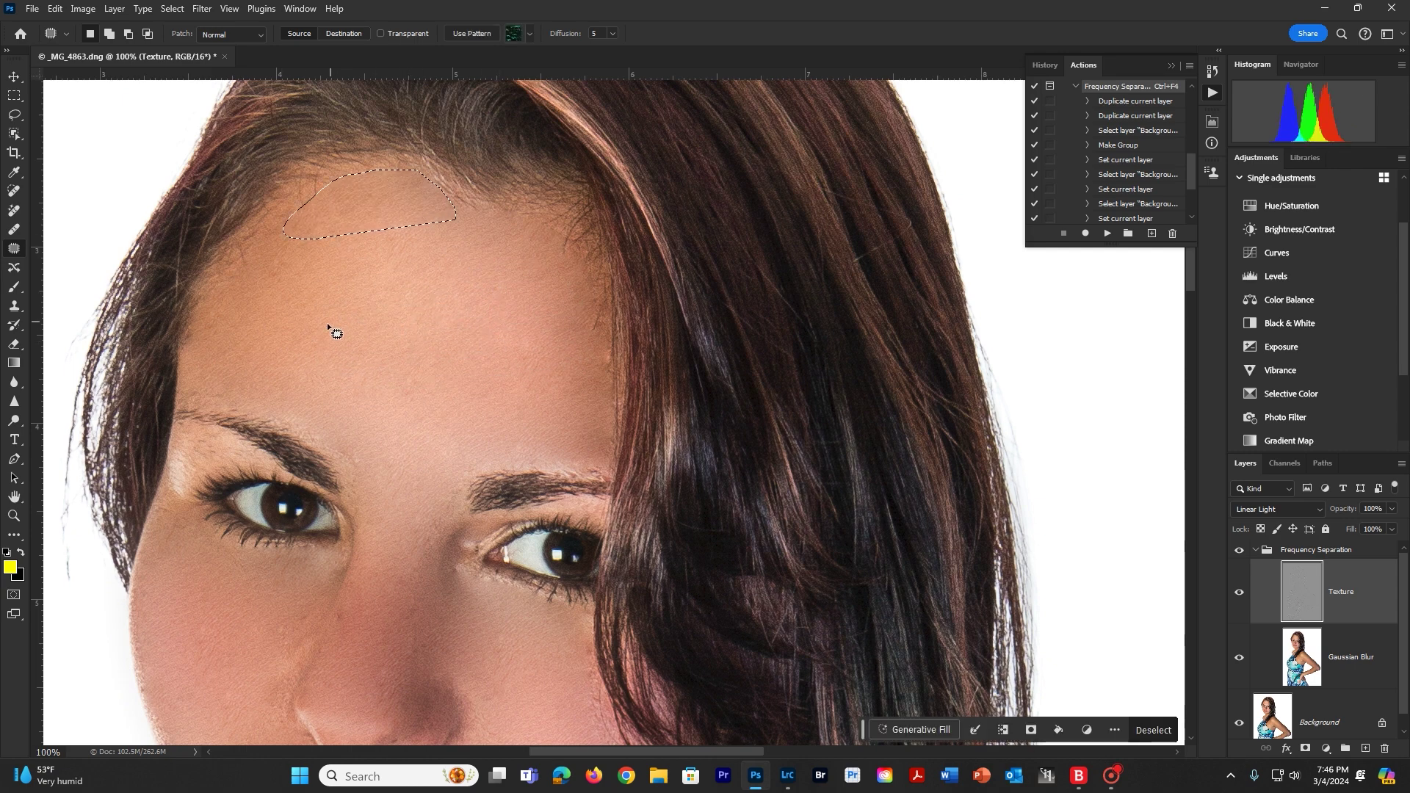
{"action": "mouse_move", "coordinate": [428, 354]}
{"action": "left_mouse_down"}
{"action": "mouse_move", "coordinate": [392, 375]}
{"action": "mouse_move", "coordinate": [400, 398]}
{"action": "mouse_move", "coordinate": [454, 386]}
{"action": "mouse_move", "coordinate": [356, 320]}
{"action": "left_mouse_up"}
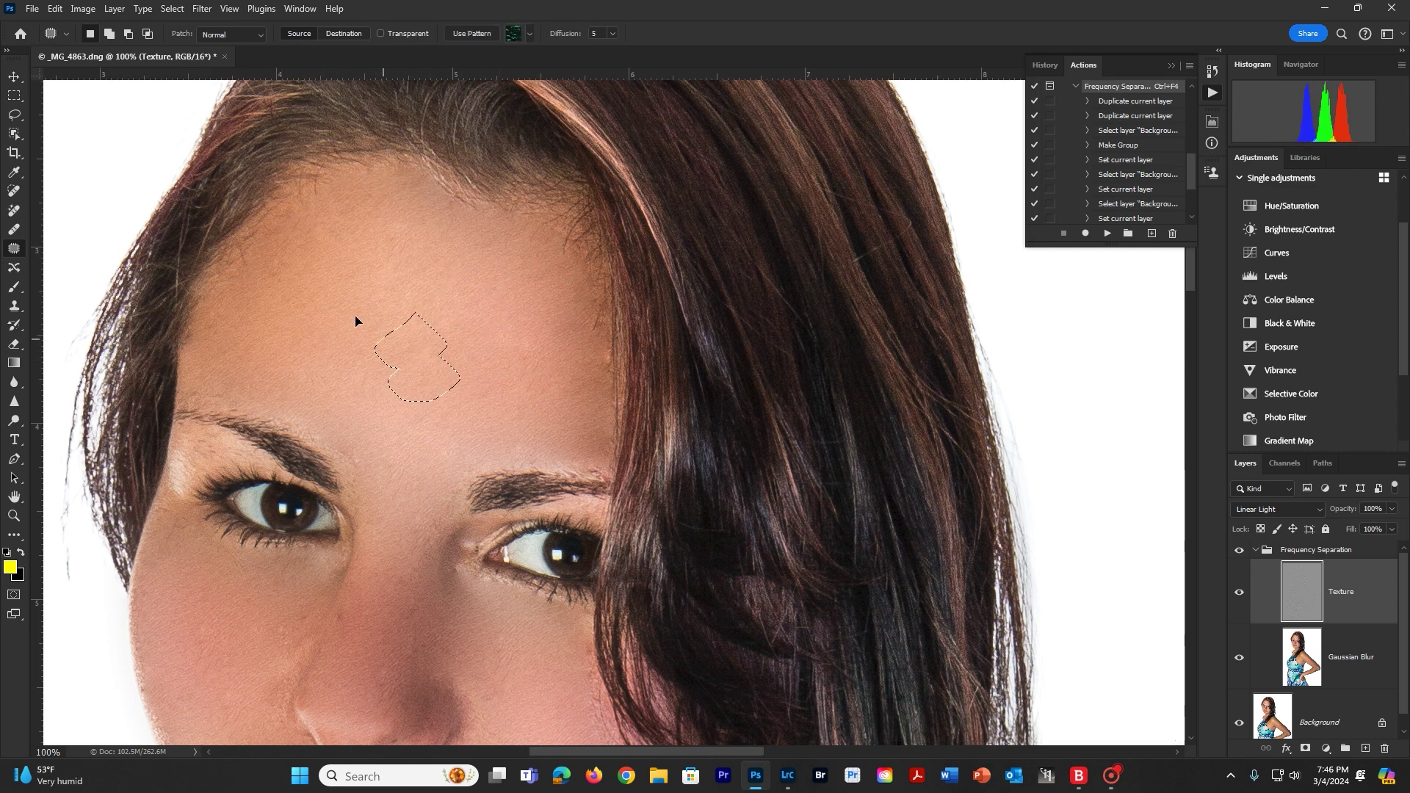
{"action": "left_click", "coordinate": [418, 294]}
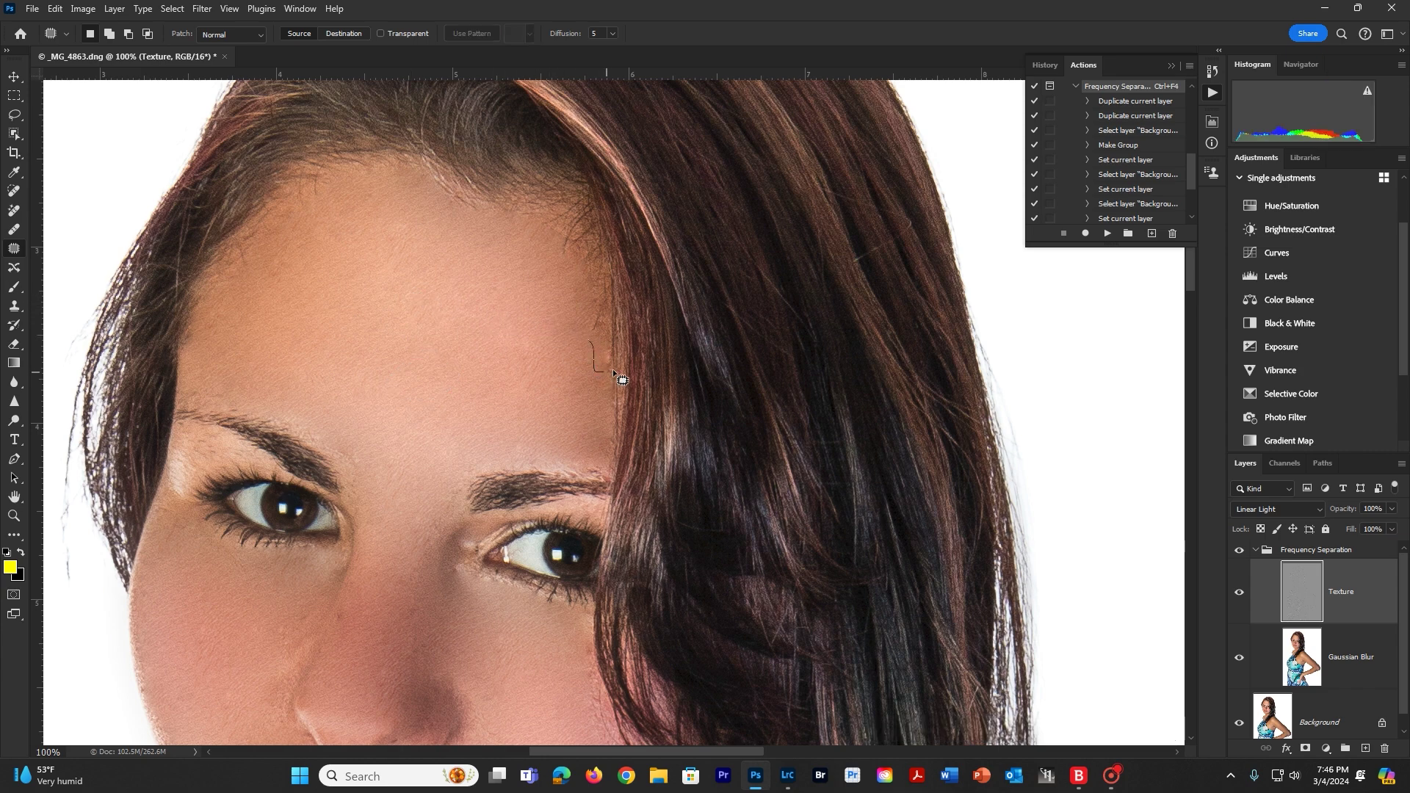
Patch the small spot where the forehead meets the hair, and the skin along the upper edge of the far eyebrow
{"action": "mouse_move", "coordinate": [615, 374]}
{"action": "left_mouse_down"}
{"action": "mouse_move", "coordinate": [592, 341]}
{"action": "mouse_move", "coordinate": [557, 354]}
{"action": "left_mouse_up"}
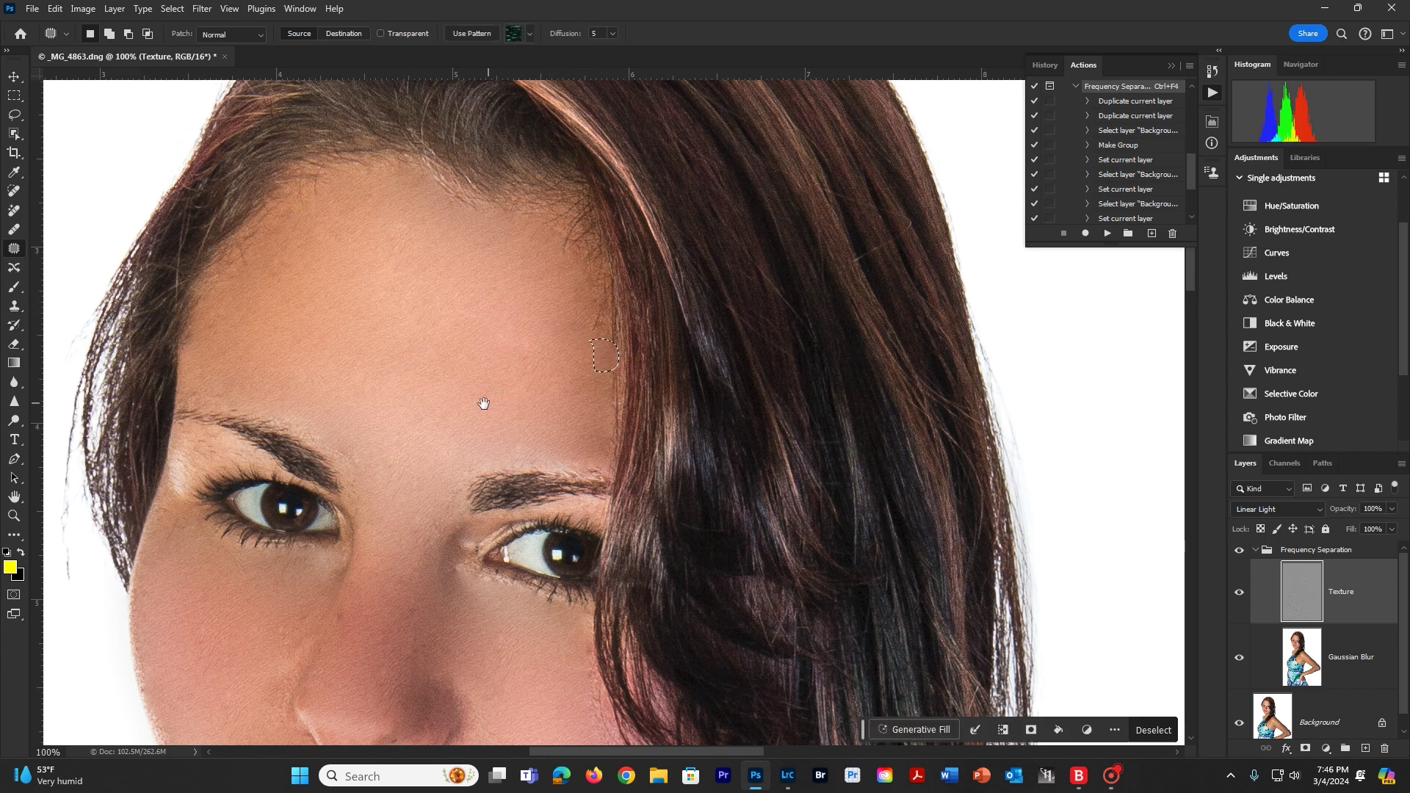
{"action": "mouse_move", "coordinate": [484, 404]}
{"action": "left_mouse_down"}
{"action": "mouse_move", "coordinate": [447, 265]}
{"action": "mouse_move", "coordinate": [251, 270]}
{"action": "mouse_move", "coordinate": [247, 284]}
{"action": "mouse_move", "coordinate": [338, 321]}
{"action": "mouse_move", "coordinate": [307, 290]}
{"action": "mouse_move", "coordinate": [334, 206]}
{"action": "left_mouse_up"}
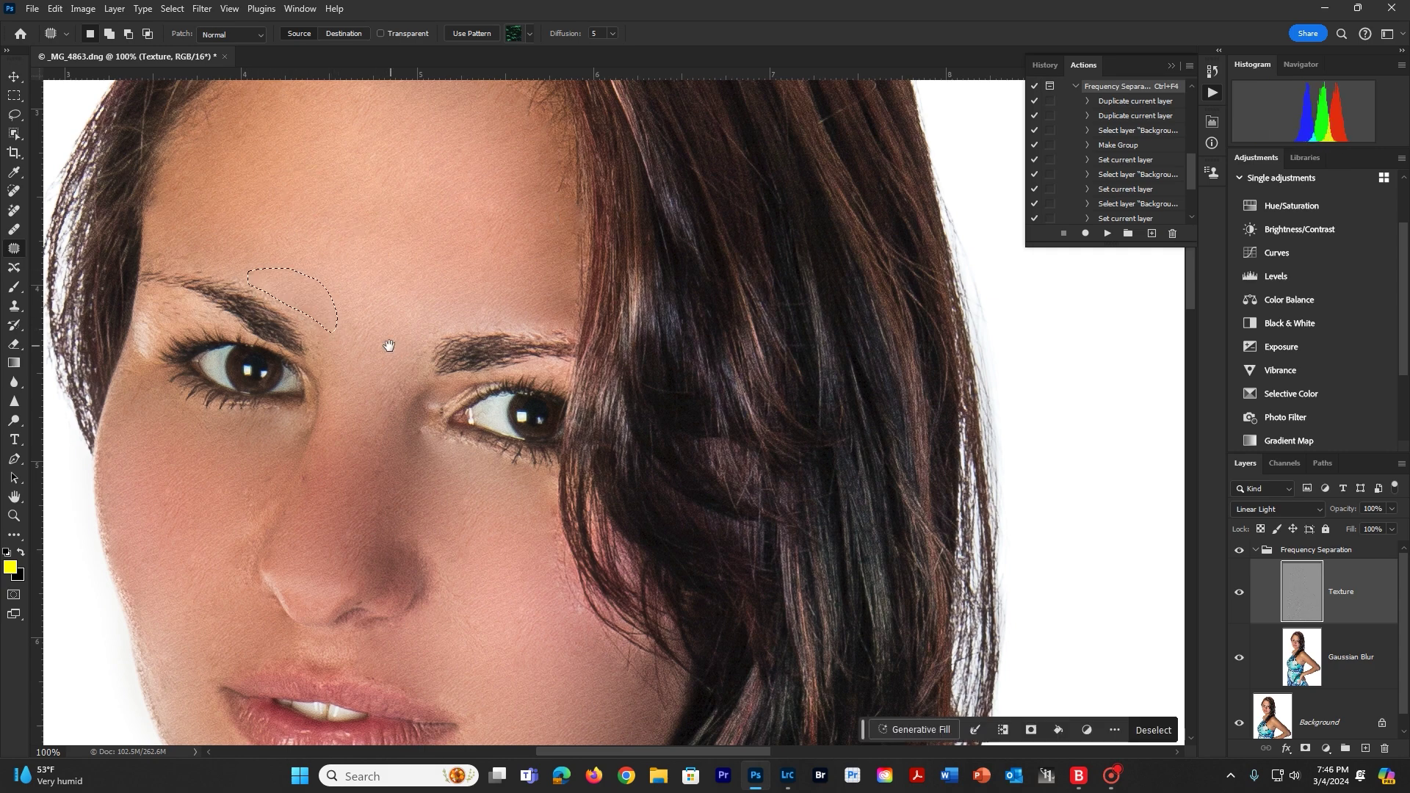
Outline the skin beside the inner end of the hair-side eyebrow, patch it with forehead texture and deselect it
{"action": "left_click_drag", "start_coordinate": [387, 346], "coordinate": [397, 217]}
{"action": "mouse_move", "coordinate": [426, 263]}
{"action": "left_mouse_down"}
{"action": "mouse_move", "coordinate": [384, 297]}
{"action": "mouse_move", "coordinate": [437, 270]}
{"action": "mouse_move", "coordinate": [414, 220]}
{"action": "mouse_move", "coordinate": [425, 84]}
{"action": "left_mouse_up"}
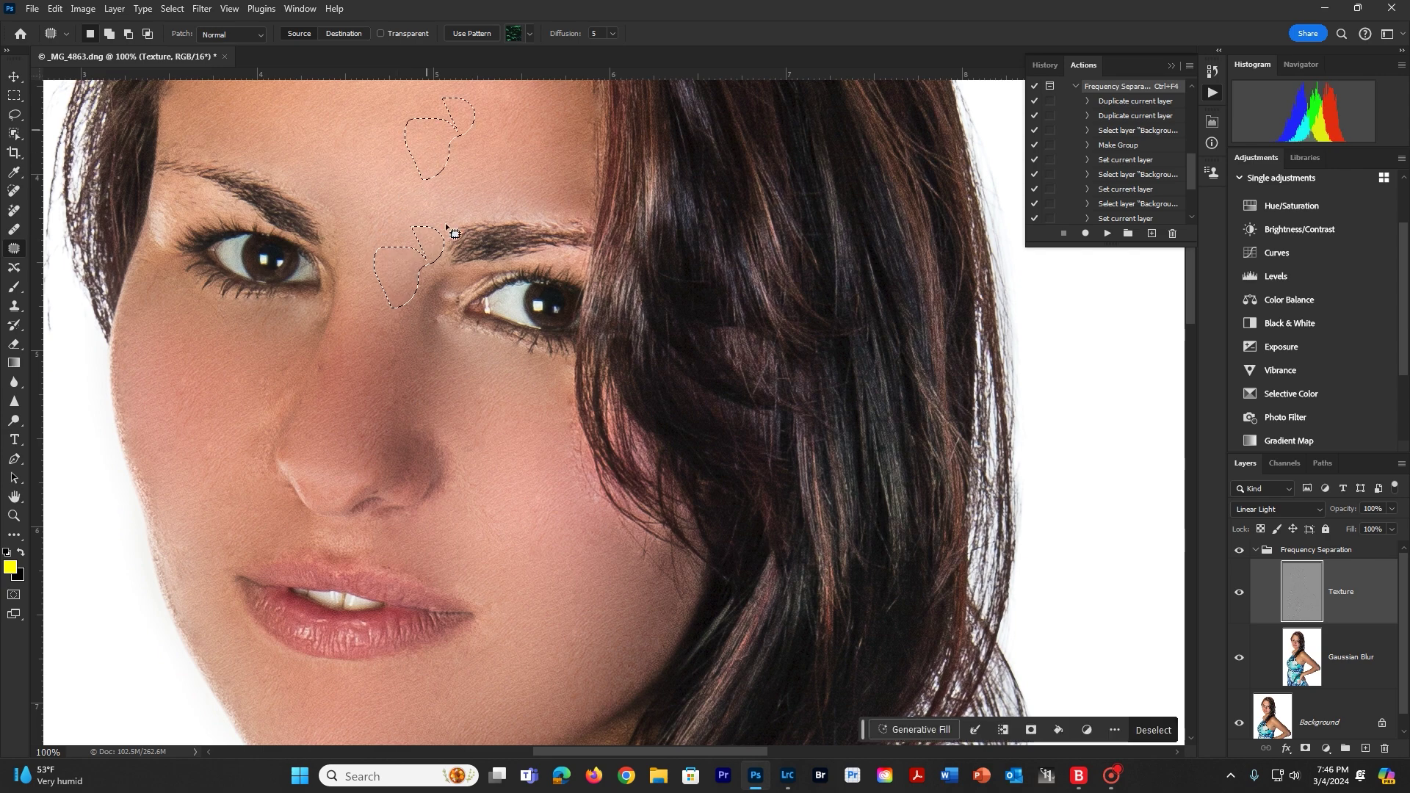
{"action": "key", "text": "ctrl+d"}
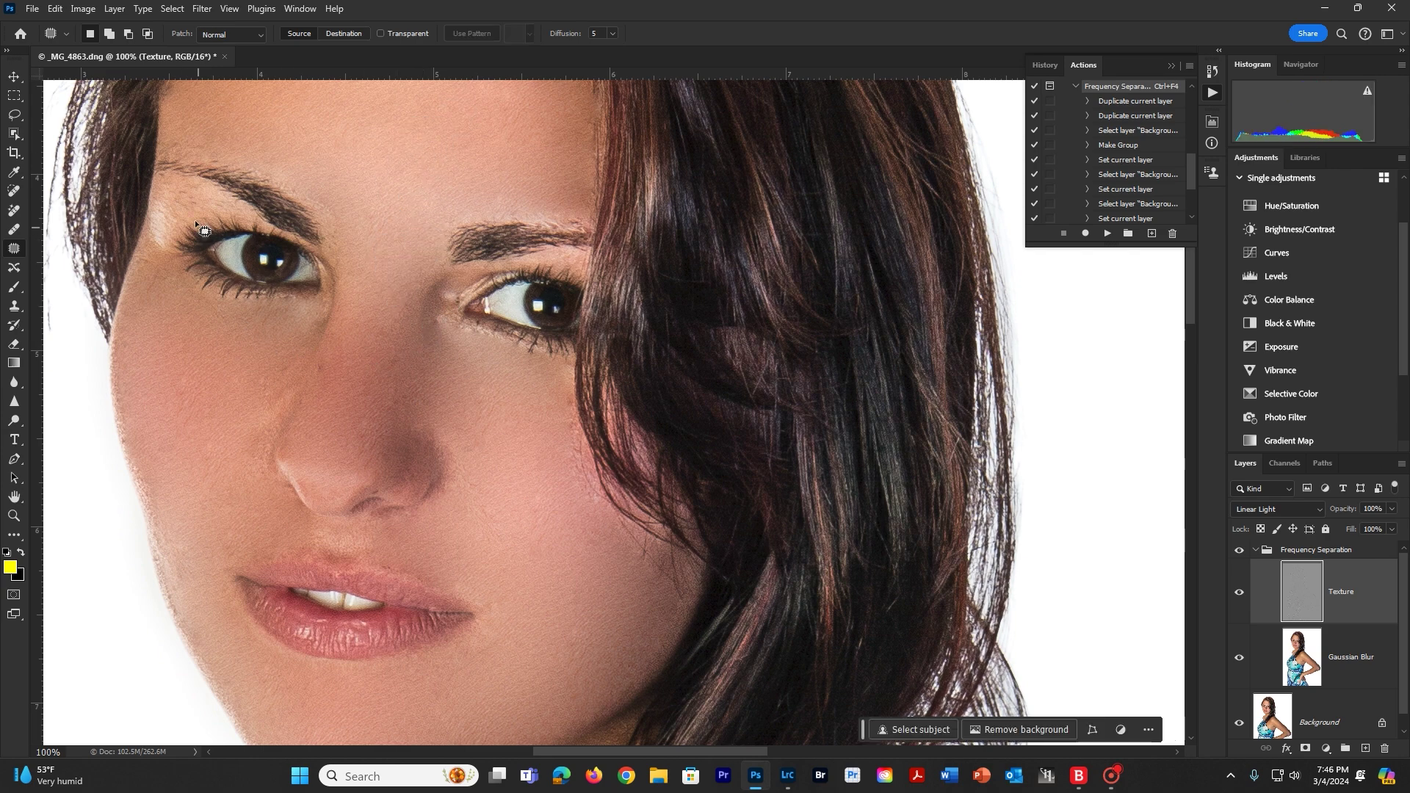
Patch the skin below the outer end of the far eyebrow and along the far cheek's outer edge with smooth texture
{"action": "mouse_move", "coordinate": [240, 205]}
{"action": "left_mouse_down"}
{"action": "mouse_move", "coordinate": [202, 184]}
{"action": "mouse_move", "coordinate": [156, 184]}
{"action": "mouse_move", "coordinate": [155, 253]}
{"action": "mouse_move", "coordinate": [231, 207]}
{"action": "left_mouse_up"}
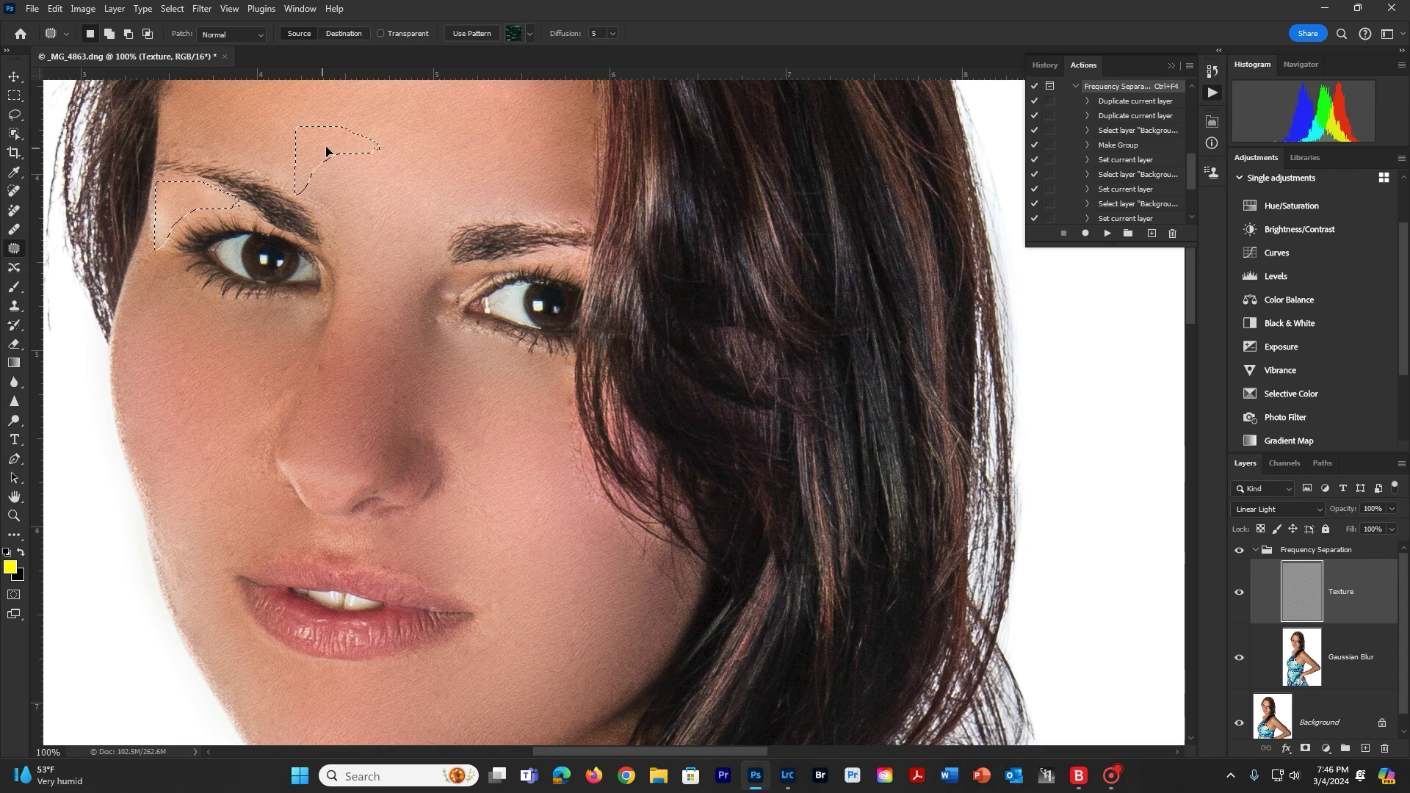
{"action": "left_click_drag", "start_coordinate": [349, 287], "coordinate": [364, 257]}
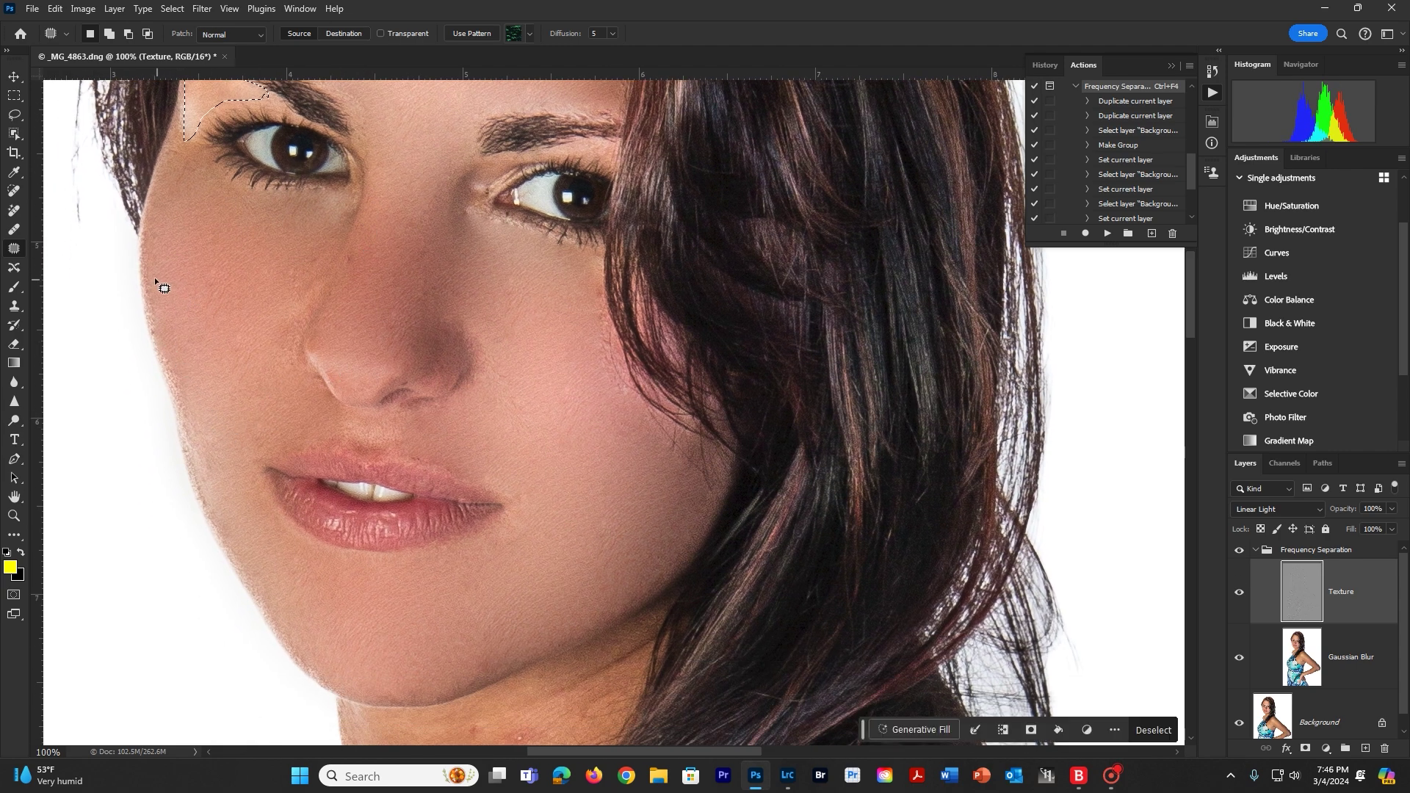
{"action": "left_click_drag", "start_coordinate": [149, 278], "coordinate": [179, 412]}
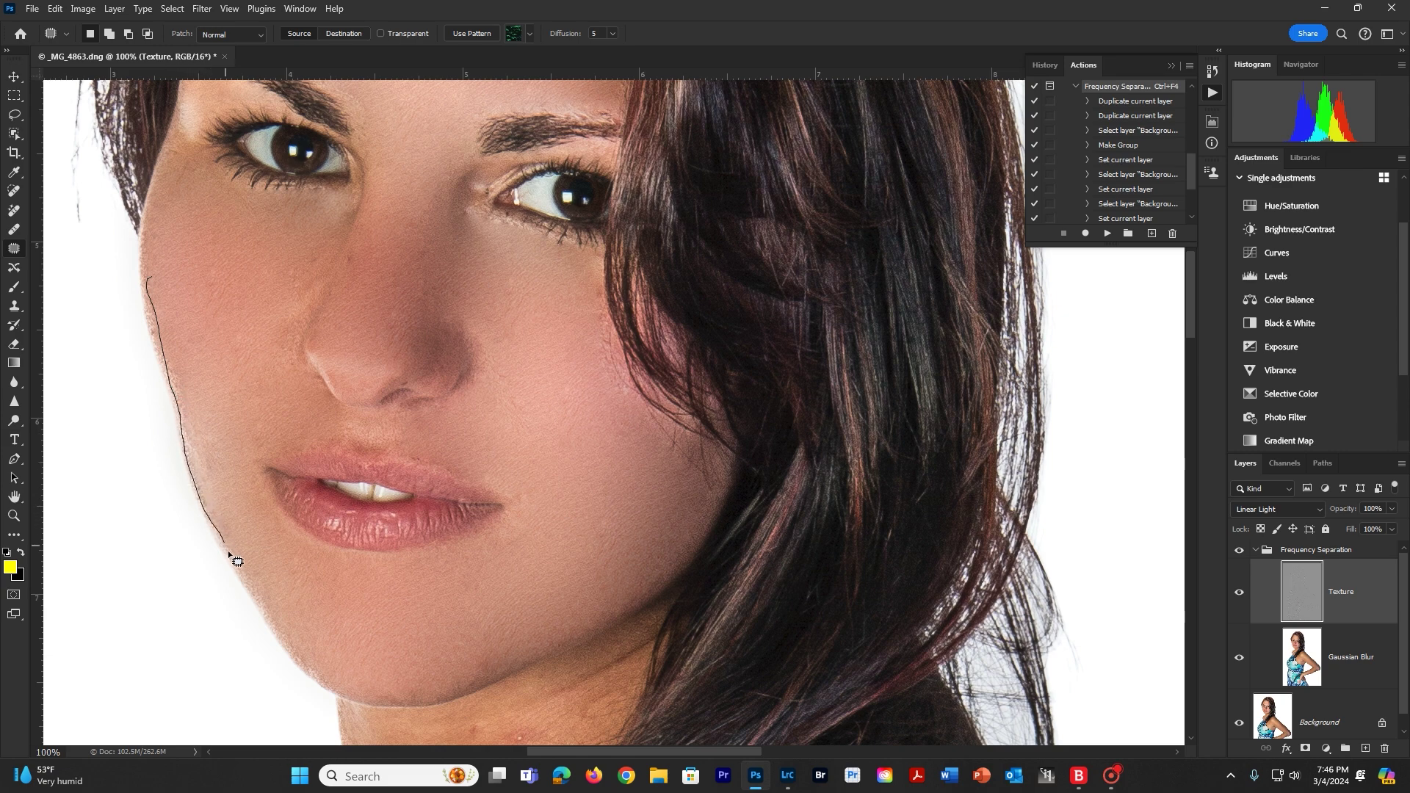
{"action": "mouse_move", "coordinate": [270, 629]}
{"action": "left_mouse_down"}
{"action": "mouse_move", "coordinate": [304, 666]}
{"action": "mouse_move", "coordinate": [210, 487]}
{"action": "mouse_move", "coordinate": [154, 271]}
{"action": "mouse_move", "coordinate": [140, 279]}
{"action": "mouse_move", "coordinate": [145, 314]}
{"action": "mouse_move", "coordinate": [168, 380]}
{"action": "mouse_move", "coordinate": [206, 375]}
{"action": "left_mouse_up"}
{"action": "mouse_move", "coordinate": [172, 209]}
{"action": "left_mouse_down"}
{"action": "mouse_move", "coordinate": [144, 243]}
{"action": "mouse_move", "coordinate": [163, 285]}
{"action": "mouse_move", "coordinate": [151, 292]}
{"action": "left_mouse_up"}
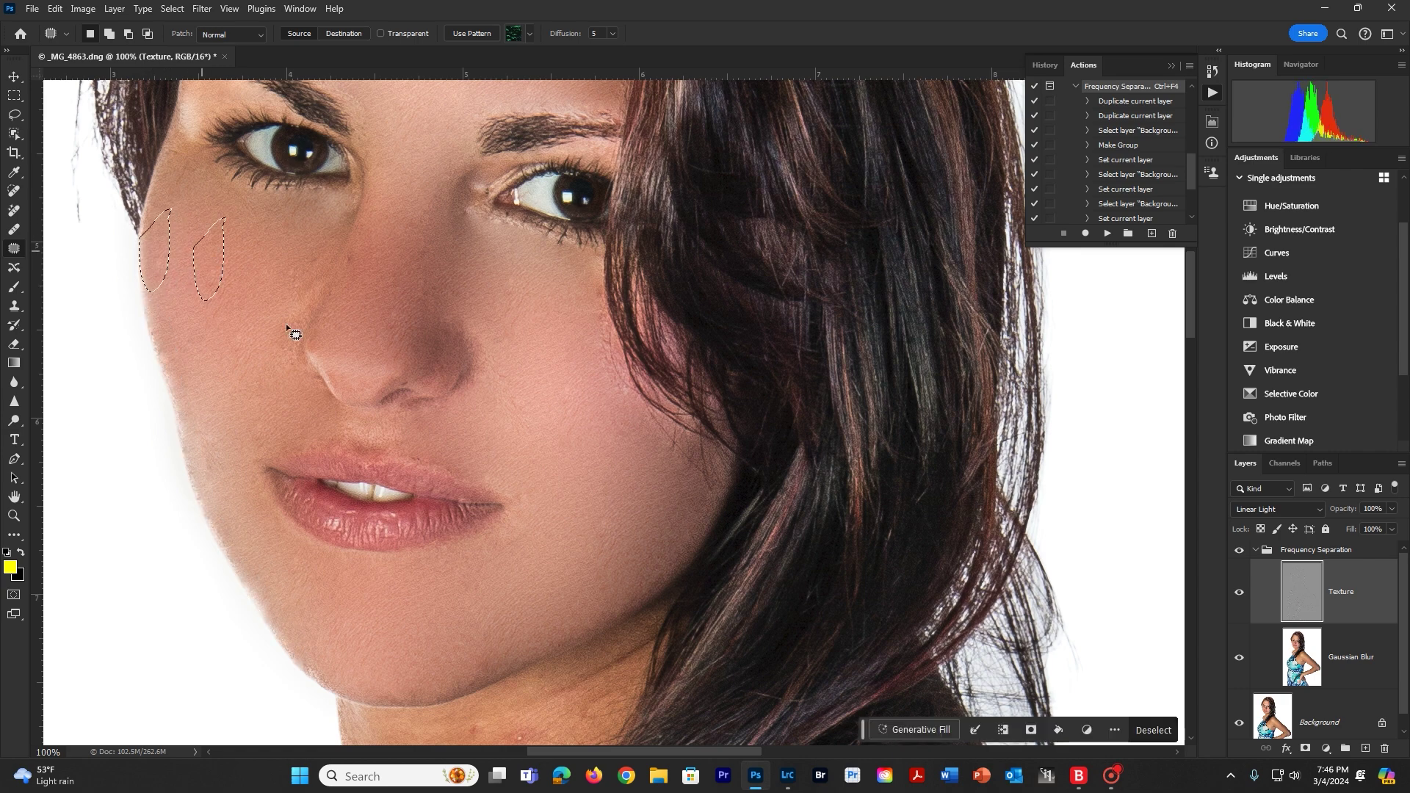
Patch the blemishes on the neck just below the chin with clean skin texture
{"action": "left_click_drag", "start_coordinate": [543, 590], "coordinate": [535, 526]}
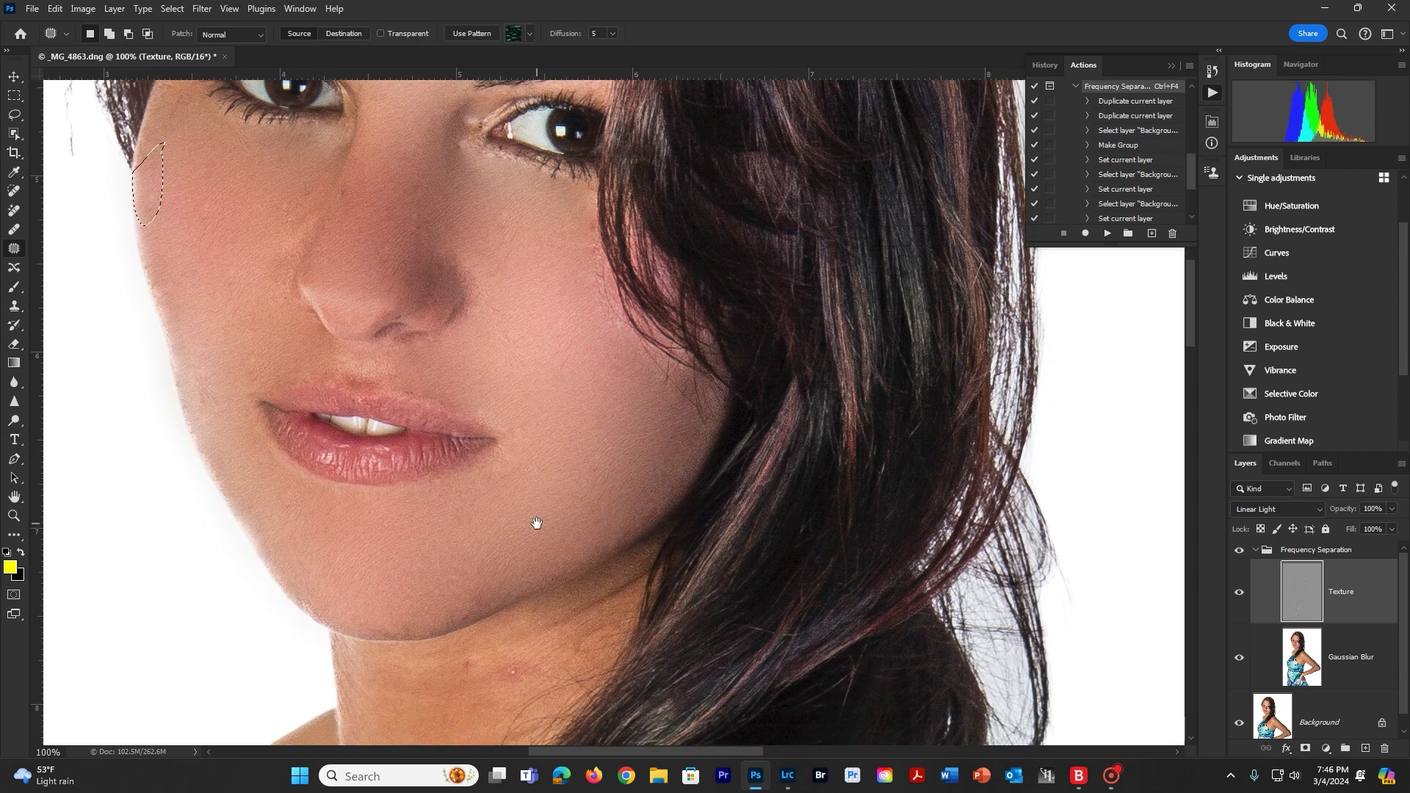
{"action": "left_click_drag", "start_coordinate": [522, 670], "coordinate": [543, 512]}
{"action": "left_click_drag", "start_coordinate": [481, 643], "coordinate": [473, 682]}
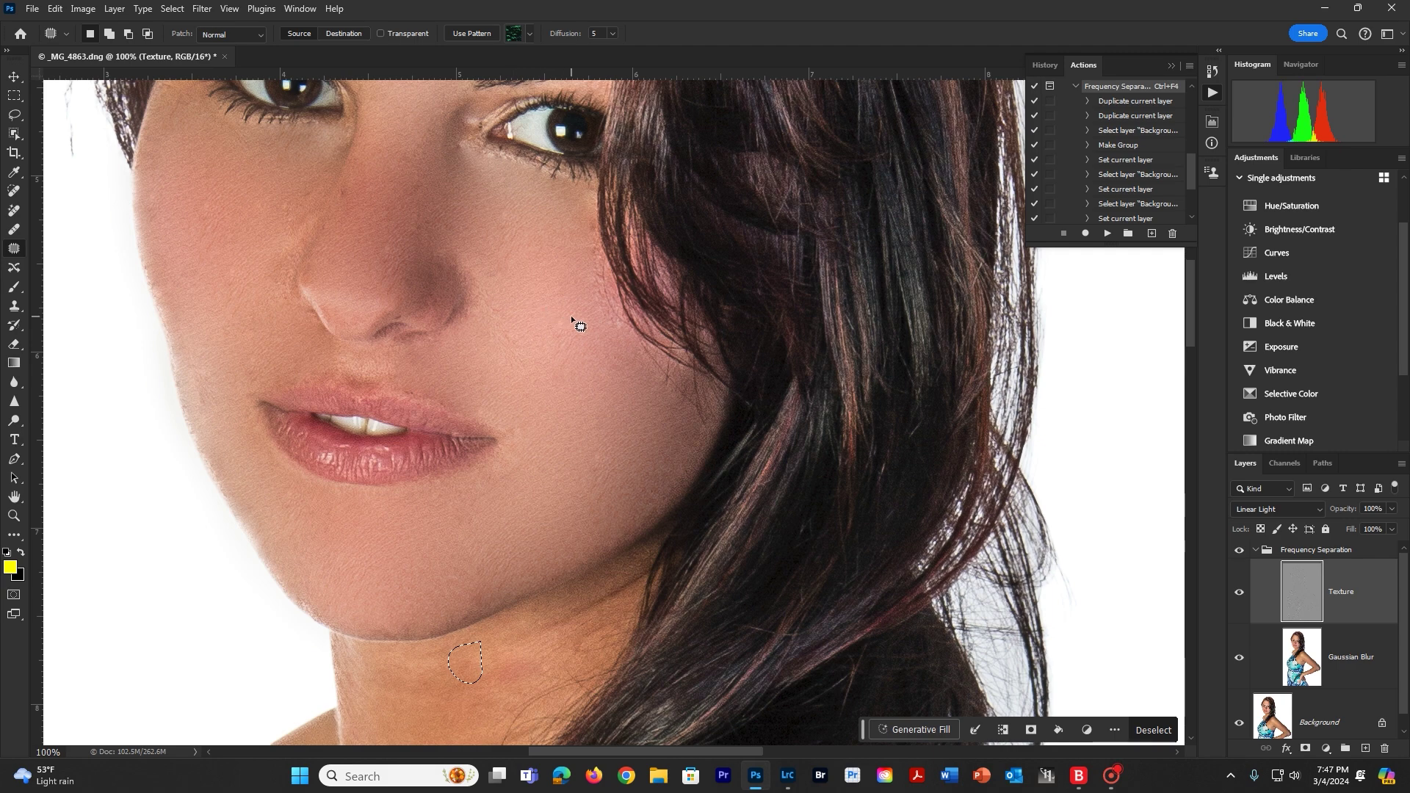
Patch the hair-side cheek below the eye and along the edge of the hair with smooth cheek texture
{"action": "mouse_move", "coordinate": [571, 316]}
{"action": "left_mouse_down"}
{"action": "mouse_move", "coordinate": [557, 330]}
{"action": "mouse_move", "coordinate": [558, 316]}
{"action": "mouse_move", "coordinate": [580, 349]}
{"action": "mouse_move", "coordinate": [538, 320]}
{"action": "mouse_move", "coordinate": [513, 362]}
{"action": "mouse_move", "coordinate": [503, 350]}
{"action": "mouse_move", "coordinate": [541, 315]}
{"action": "mouse_move", "coordinate": [530, 331]}
{"action": "mouse_move", "coordinate": [529, 280]}
{"action": "left_mouse_up"}
{"action": "left_click_drag", "start_coordinate": [531, 224], "coordinate": [528, 222]}
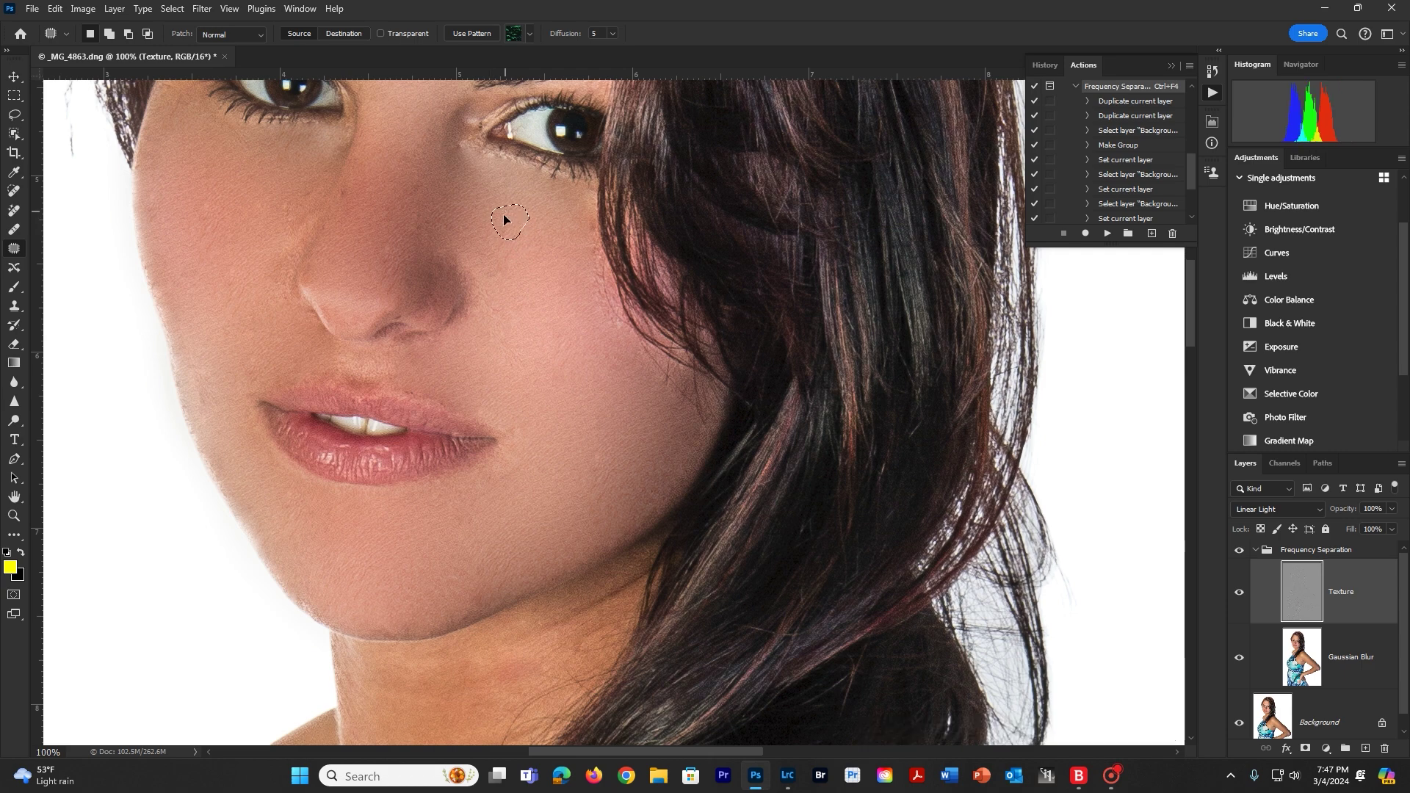
{"action": "left_click_drag", "start_coordinate": [611, 322], "coordinate": [629, 318]}
{"action": "mouse_move", "coordinate": [590, 251]}
{"action": "left_mouse_down"}
{"action": "mouse_move", "coordinate": [582, 295]}
{"action": "mouse_move", "coordinate": [608, 328]}
{"action": "left_mouse_up"}
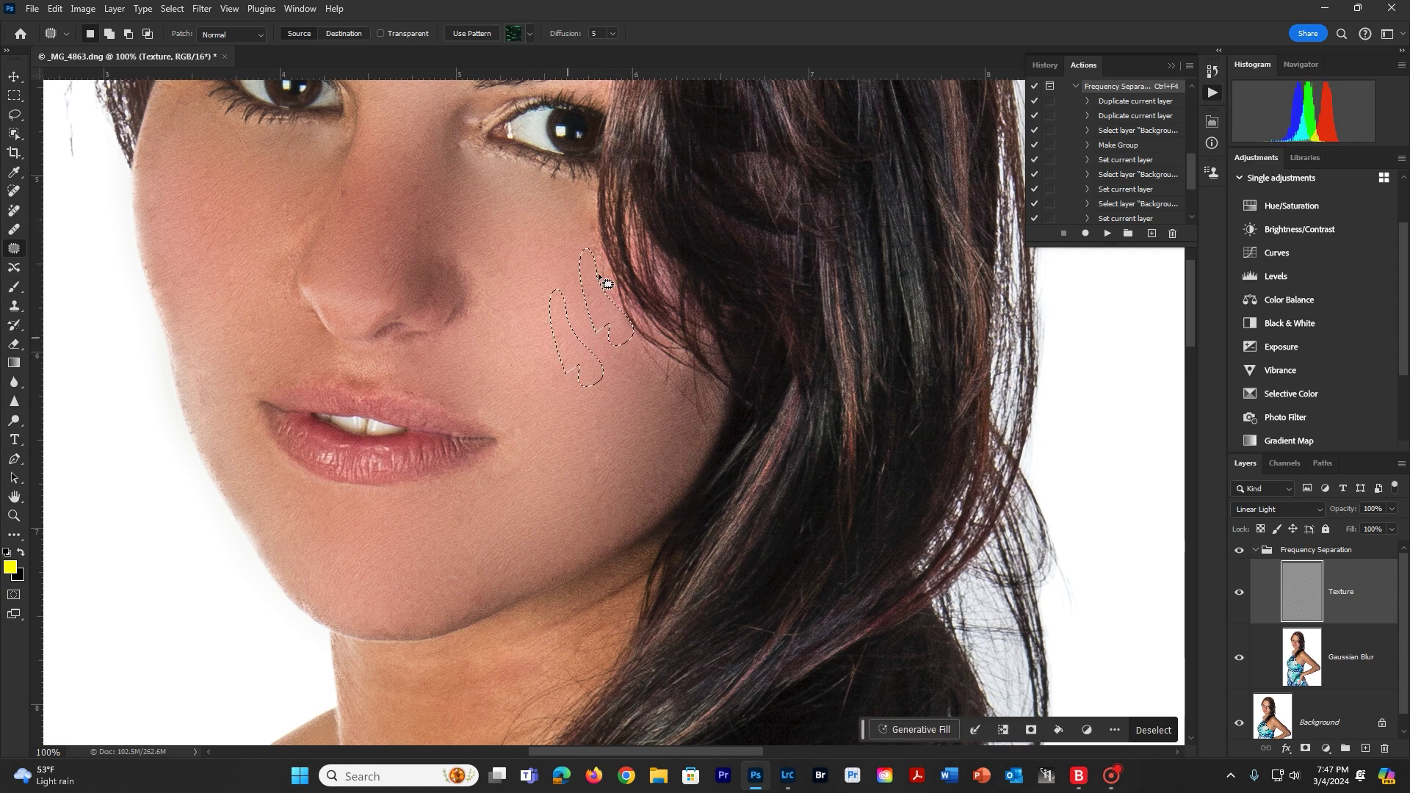
{"action": "mouse_move", "coordinate": [588, 242]}
{"action": "left_mouse_down"}
{"action": "mouse_move", "coordinate": [620, 312]}
{"action": "mouse_move", "coordinate": [594, 332]}
{"action": "left_mouse_up"}
{"action": "left_click_drag", "start_coordinate": [597, 266], "coordinate": [552, 309]}
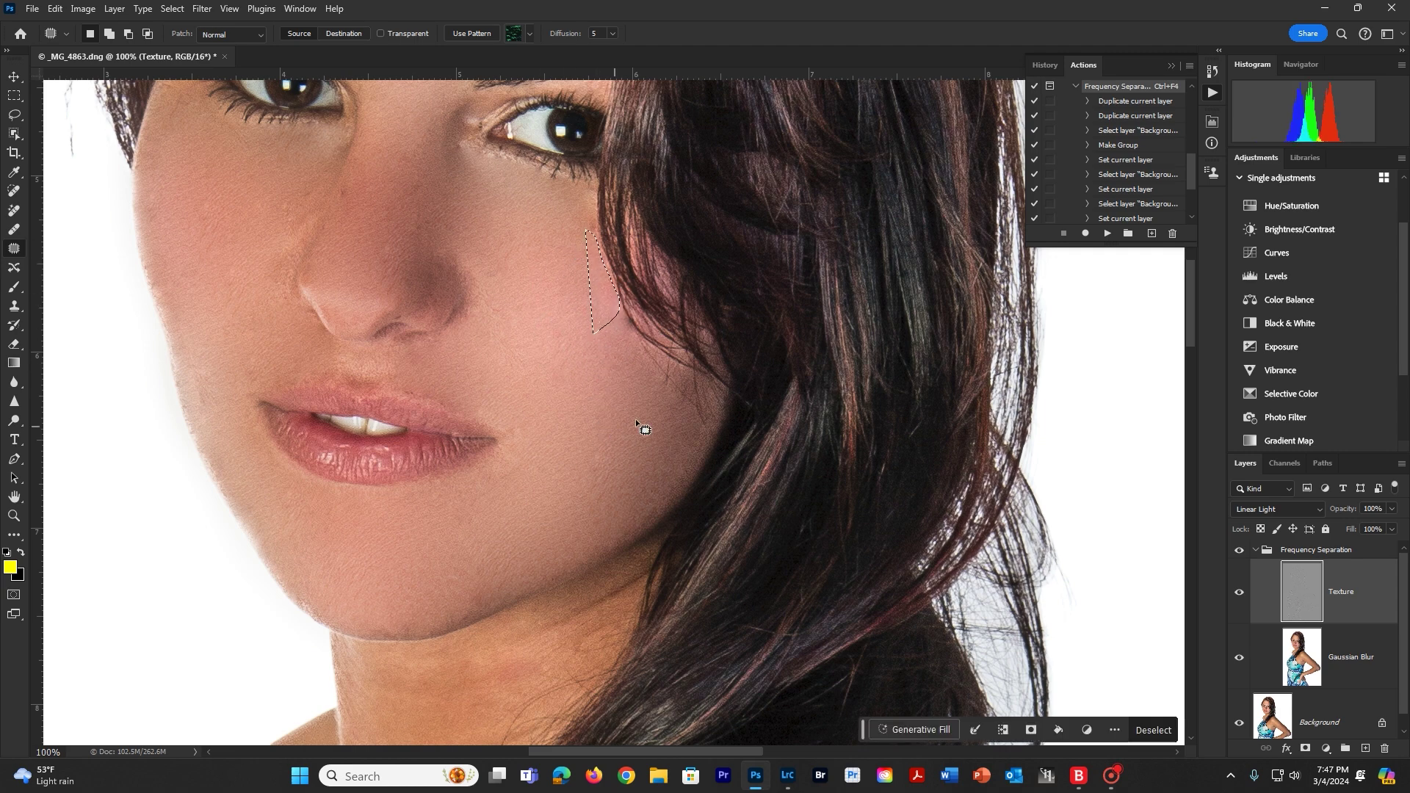
Patch the far cheek beside the nose and below the eye with smooth skin texture, and clear the selection
{"action": "mouse_move", "coordinate": [301, 235]}
{"action": "left_mouse_down"}
{"action": "mouse_move", "coordinate": [286, 314]}
{"action": "mouse_move", "coordinate": [265, 315]}
{"action": "mouse_move", "coordinate": [298, 236]}
{"action": "left_mouse_up"}
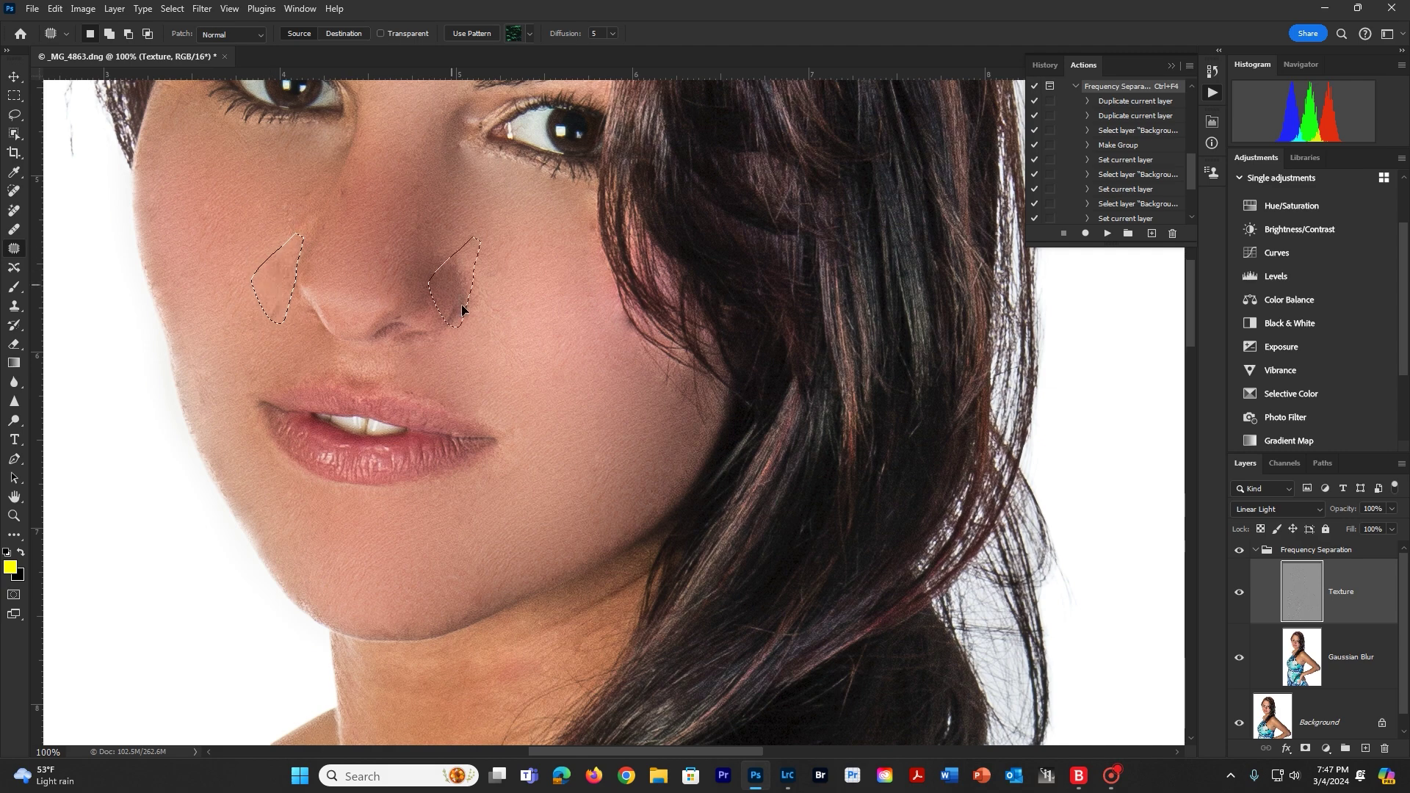
{"action": "left_click_drag", "start_coordinate": [463, 309], "coordinate": [567, 363]}
{"action": "left_click_drag", "start_coordinate": [295, 189], "coordinate": [273, 182]}
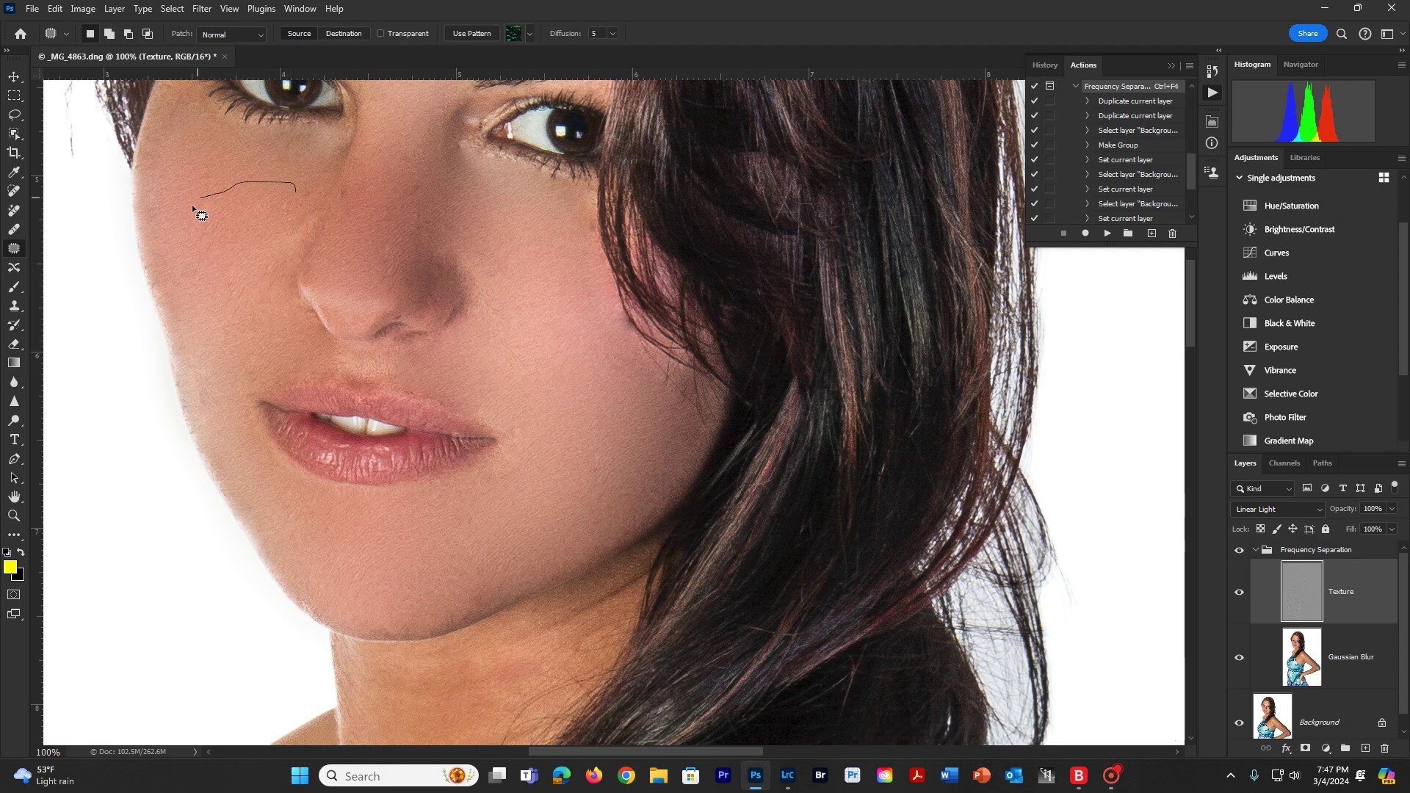
{"action": "mouse_move", "coordinate": [193, 207]}
{"action": "left_mouse_down"}
{"action": "mouse_move", "coordinate": [227, 195]}
{"action": "mouse_move", "coordinate": [201, 170]}
{"action": "mouse_move", "coordinate": [305, 202]}
{"action": "left_mouse_up"}
{"action": "mouse_move", "coordinate": [302, 197]}
{"action": "left_mouse_down"}
{"action": "mouse_move", "coordinate": [280, 228]}
{"action": "mouse_move", "coordinate": [289, 204]}
{"action": "mouse_move", "coordinate": [245, 184]}
{"action": "left_mouse_up"}
{"action": "mouse_move", "coordinate": [225, 250]}
{"action": "left_mouse_down"}
{"action": "mouse_move", "coordinate": [241, 183]}
{"action": "mouse_move", "coordinate": [201, 182]}
{"action": "mouse_move", "coordinate": [284, 189]}
{"action": "mouse_move", "coordinate": [278, 214]}
{"action": "mouse_move", "coordinate": [248, 224]}
{"action": "mouse_move", "coordinate": [284, 227]}
{"action": "left_mouse_up"}
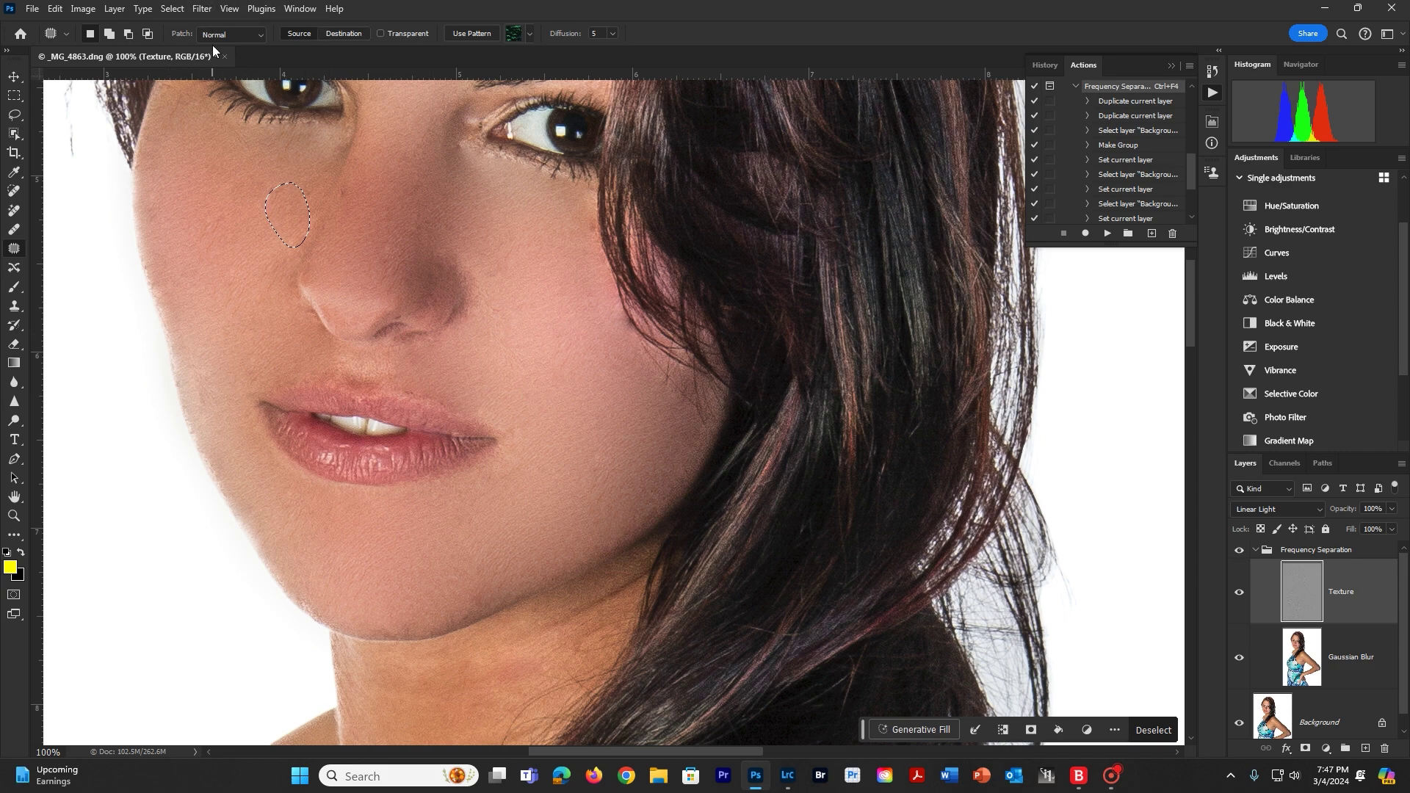
{"action": "key", "text": "ctrl+d"}
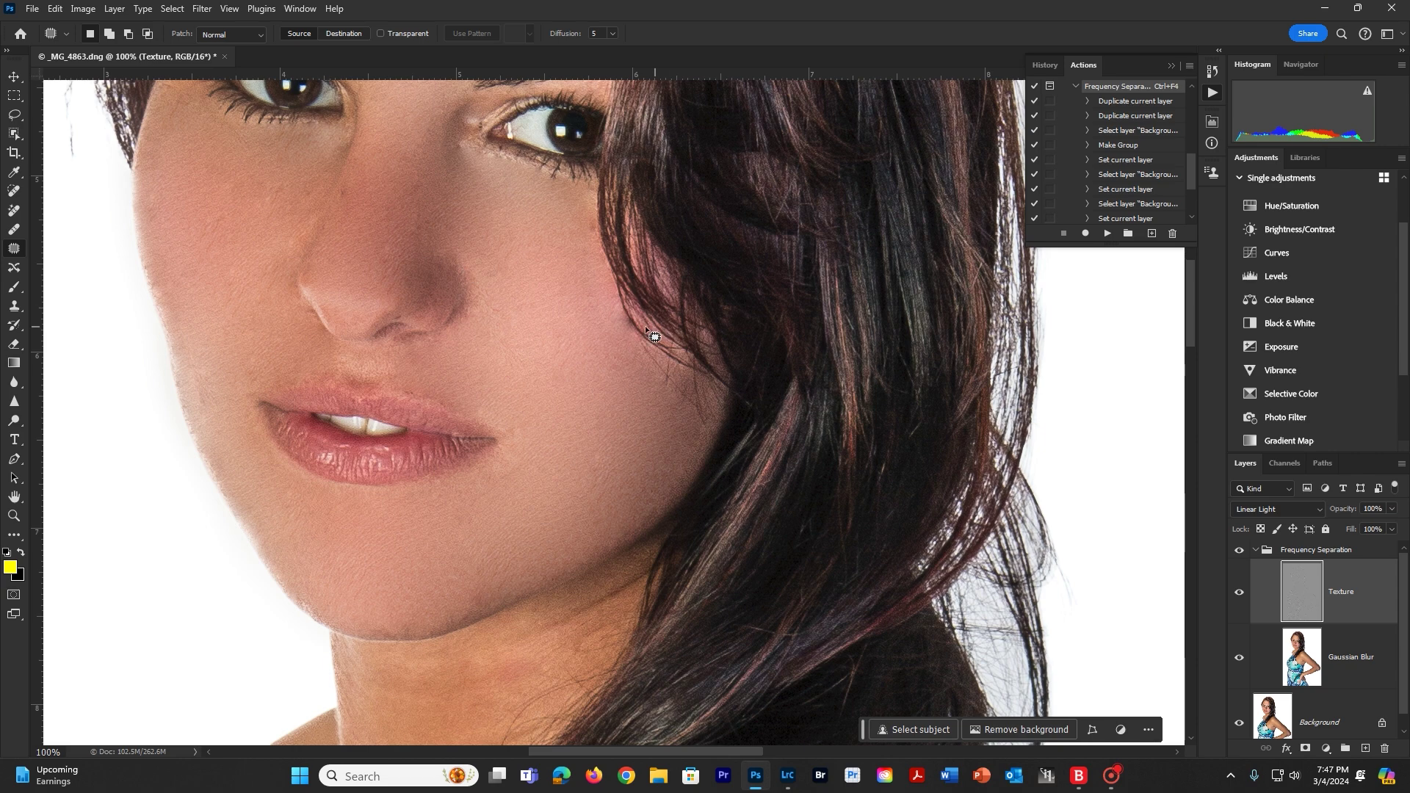
Set the Frequency Separation group's opacity to 51%
{"action": "left_click_drag", "start_coordinate": [547, 271], "coordinate": [656, 401]}
{"action": "left_click", "coordinate": [596, 367], "text": "alt"}
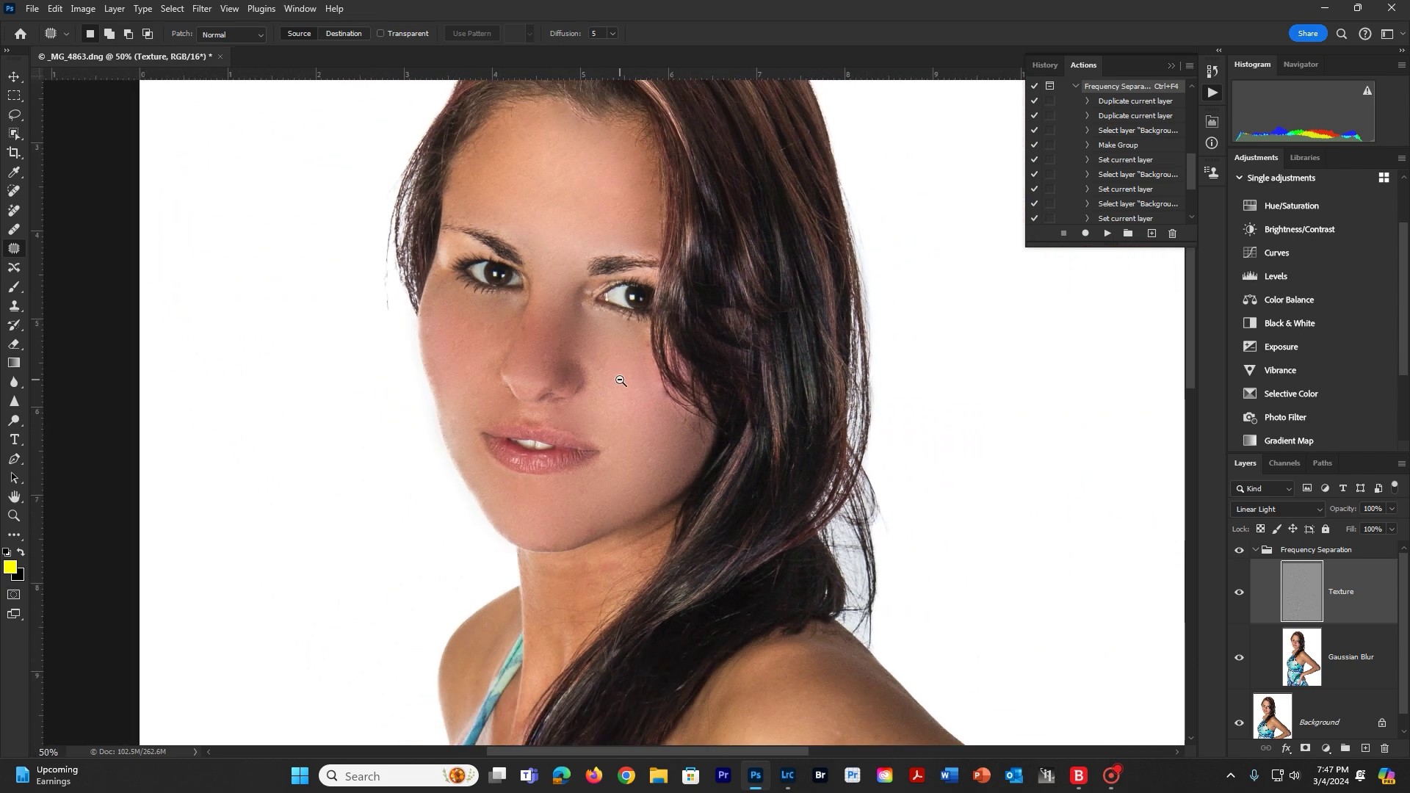
{"action": "left_click", "coordinate": [621, 381], "text": "alt"}
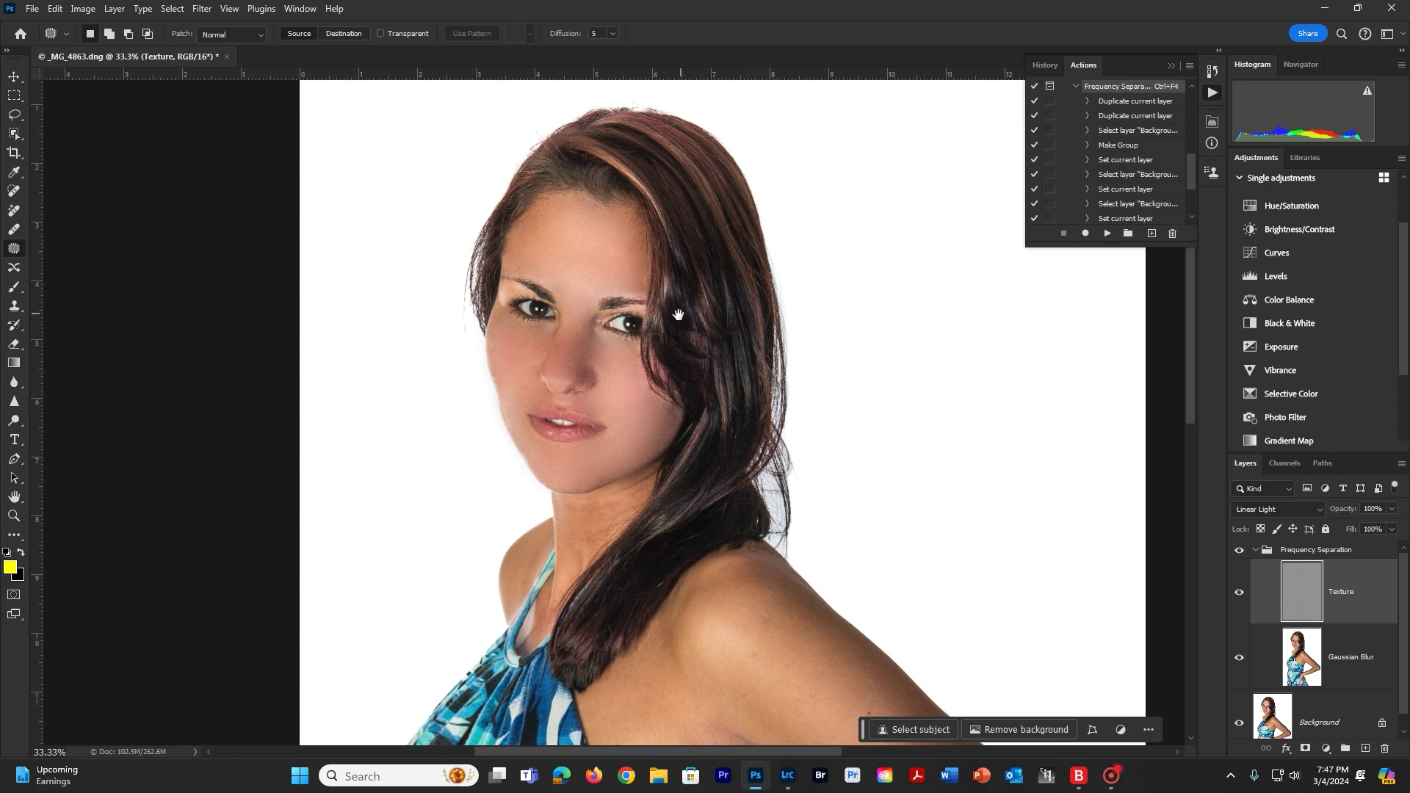
{"action": "left_click_drag", "start_coordinate": [678, 314], "coordinate": [713, 342]}
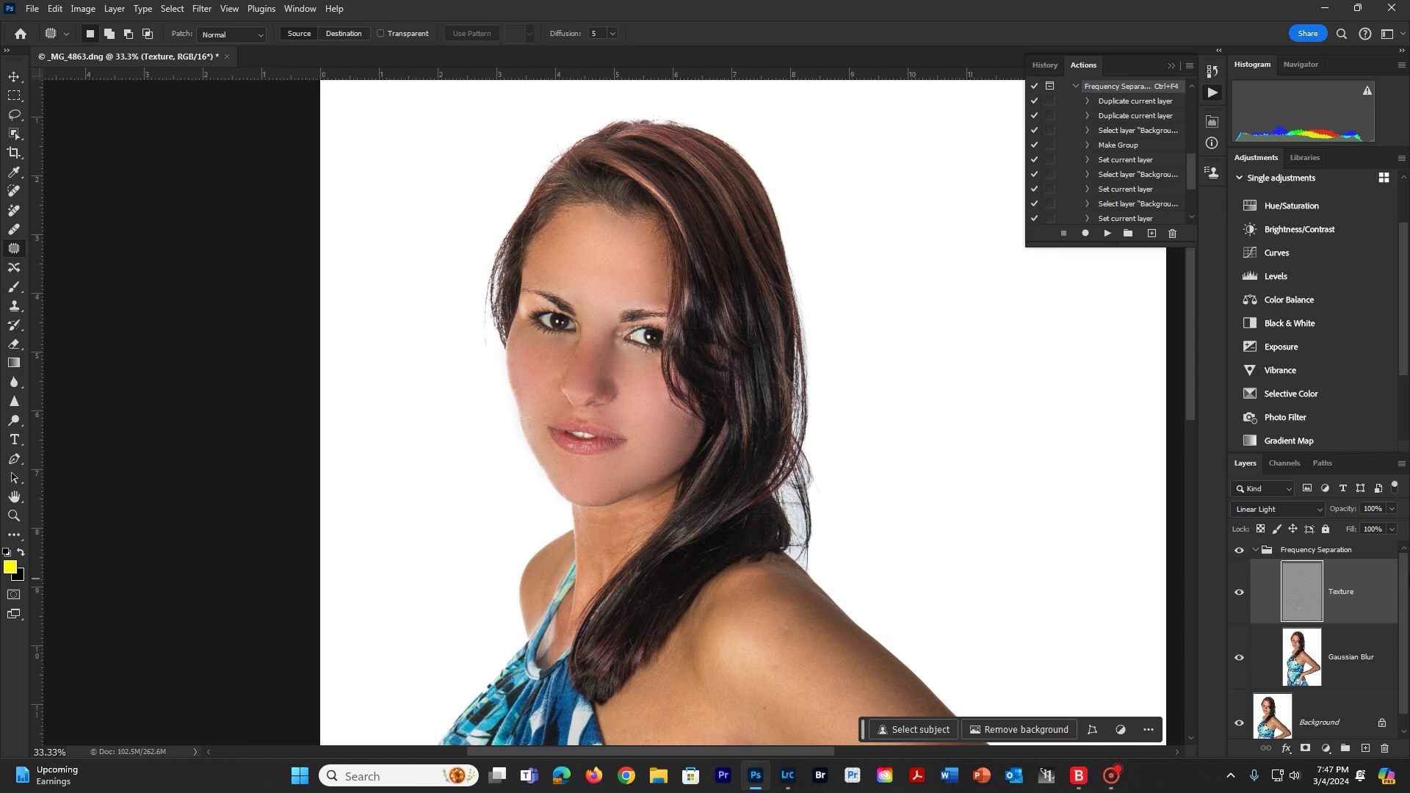
{"action": "left_click", "coordinate": [1358, 553]}
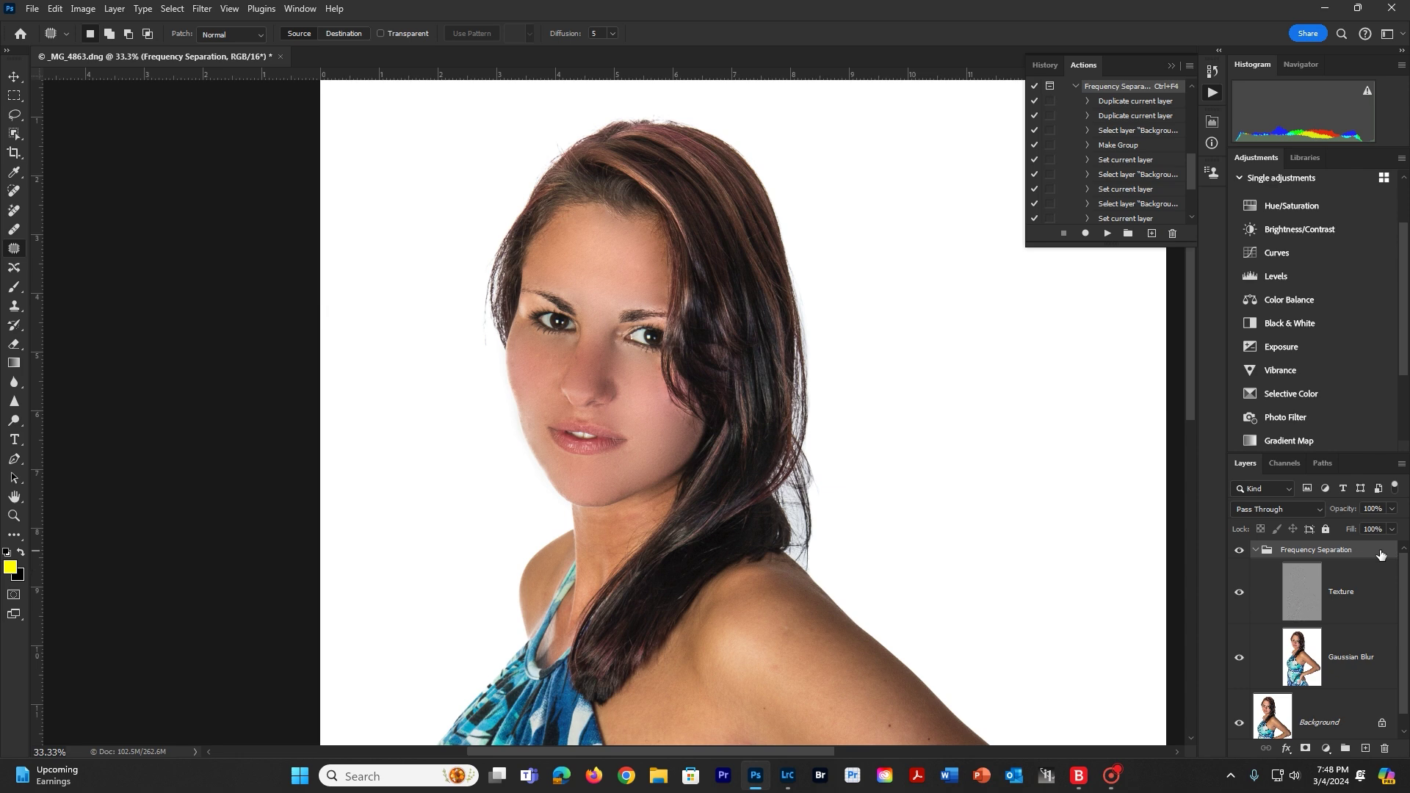
{"action": "left_click", "coordinate": [1392, 509]}
{"action": "left_click_drag", "start_coordinate": [1391, 527], "coordinate": [1365, 526]}
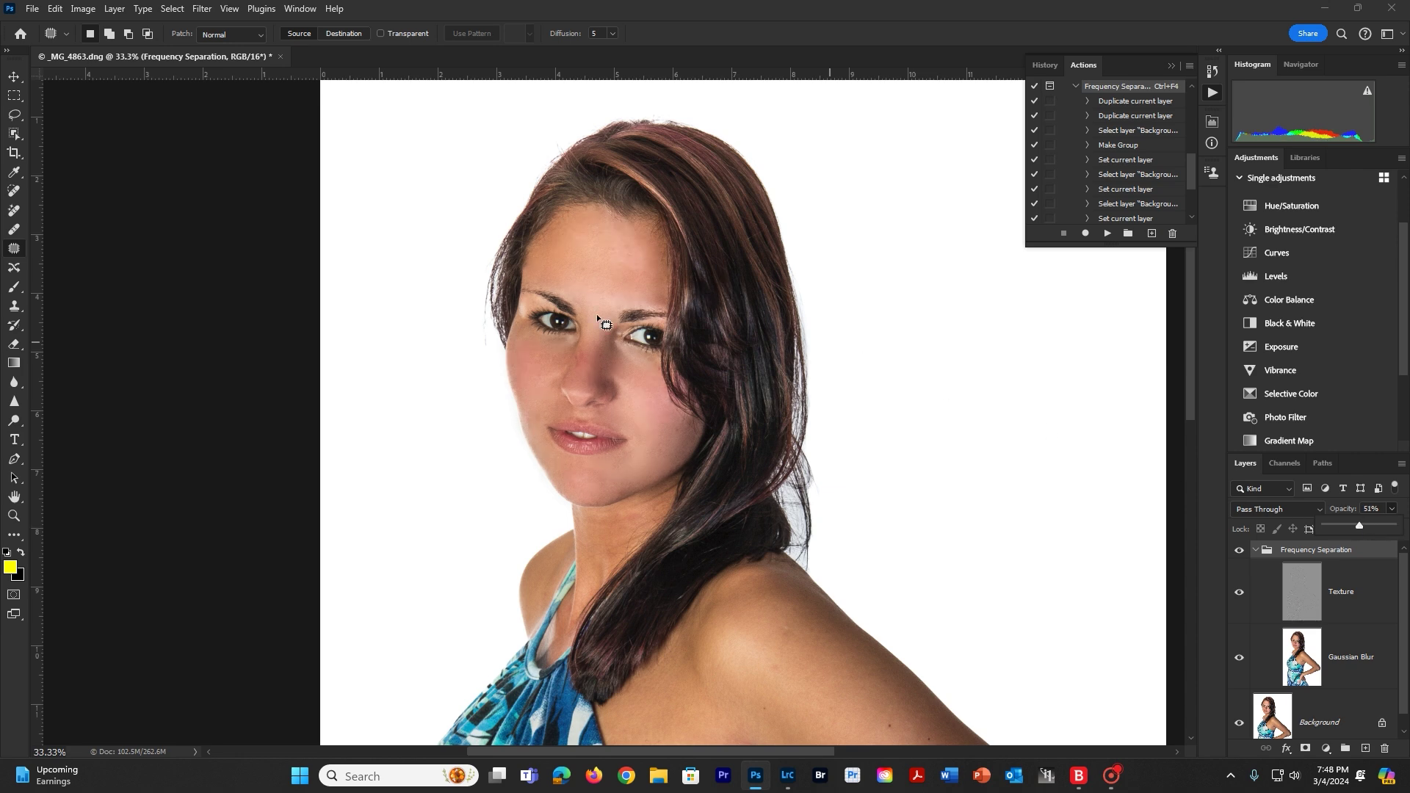
Examine the blended skin texture on the forehead, nose, cheeks and chin at 100% zoom
{"action": "left_click", "coordinate": [576, 301]}
{"action": "left_click", "coordinate": [580, 300]}
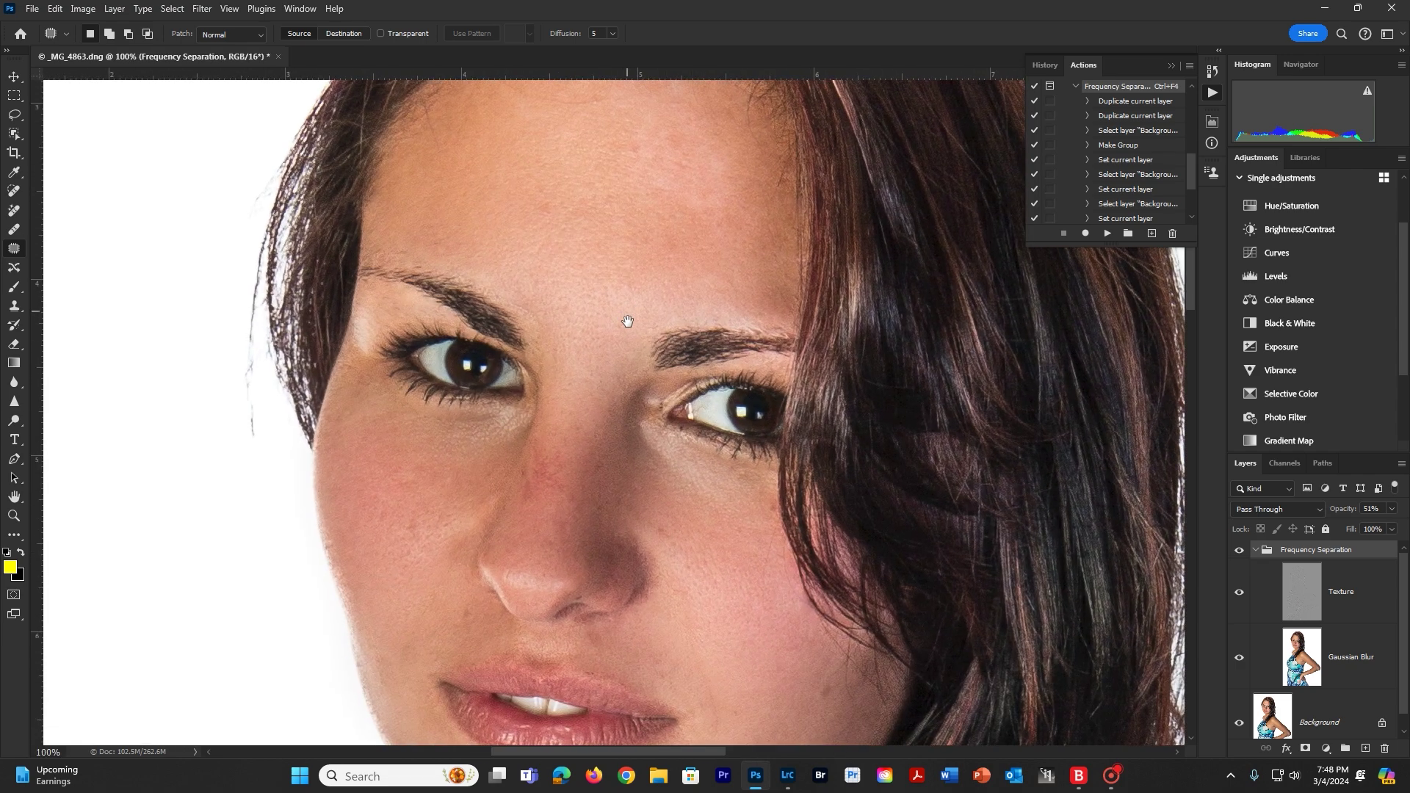
{"action": "left_click", "coordinate": [630, 315]}
{"action": "left_click_drag", "start_coordinate": [630, 315], "coordinate": [635, 394]}
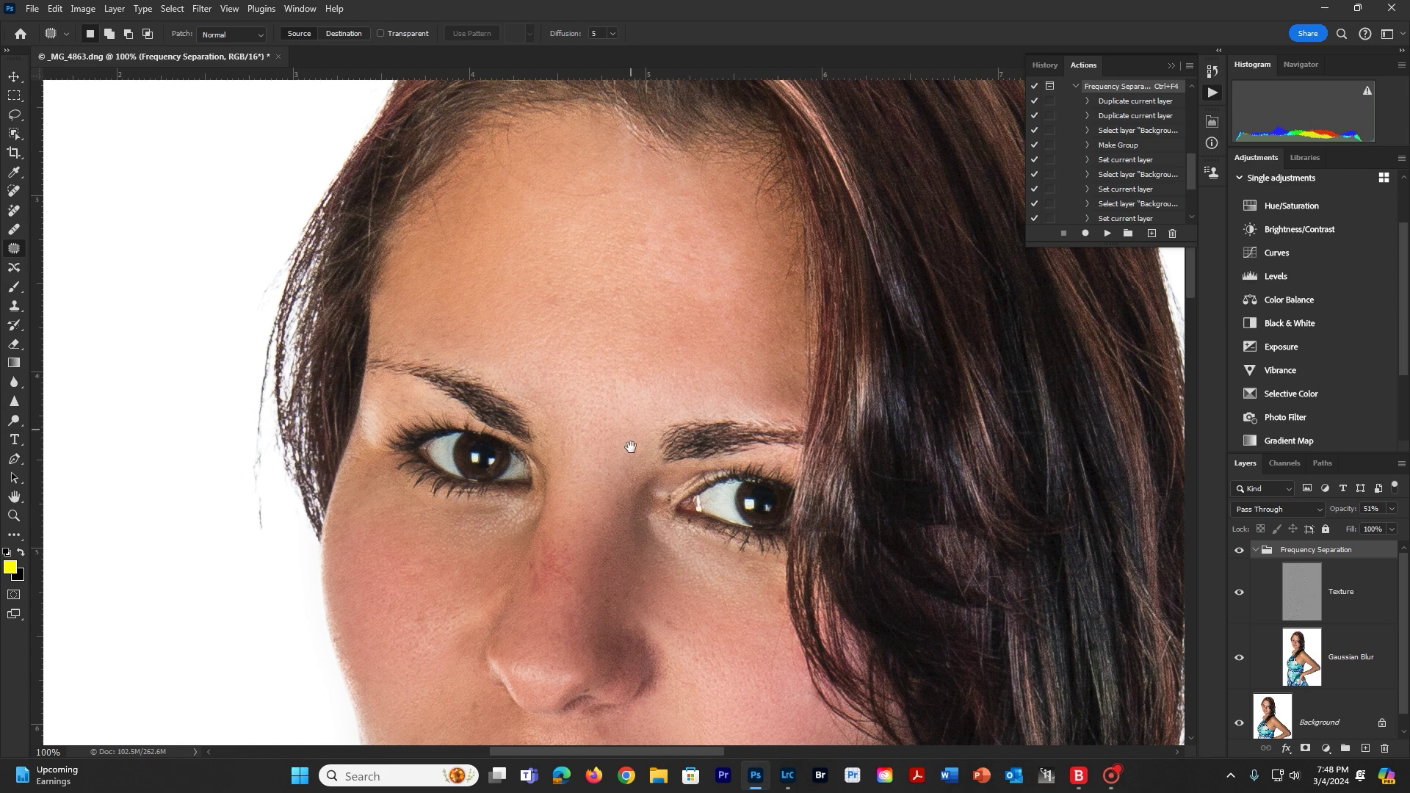
{"action": "left_click_drag", "start_coordinate": [631, 447], "coordinate": [639, 274]}
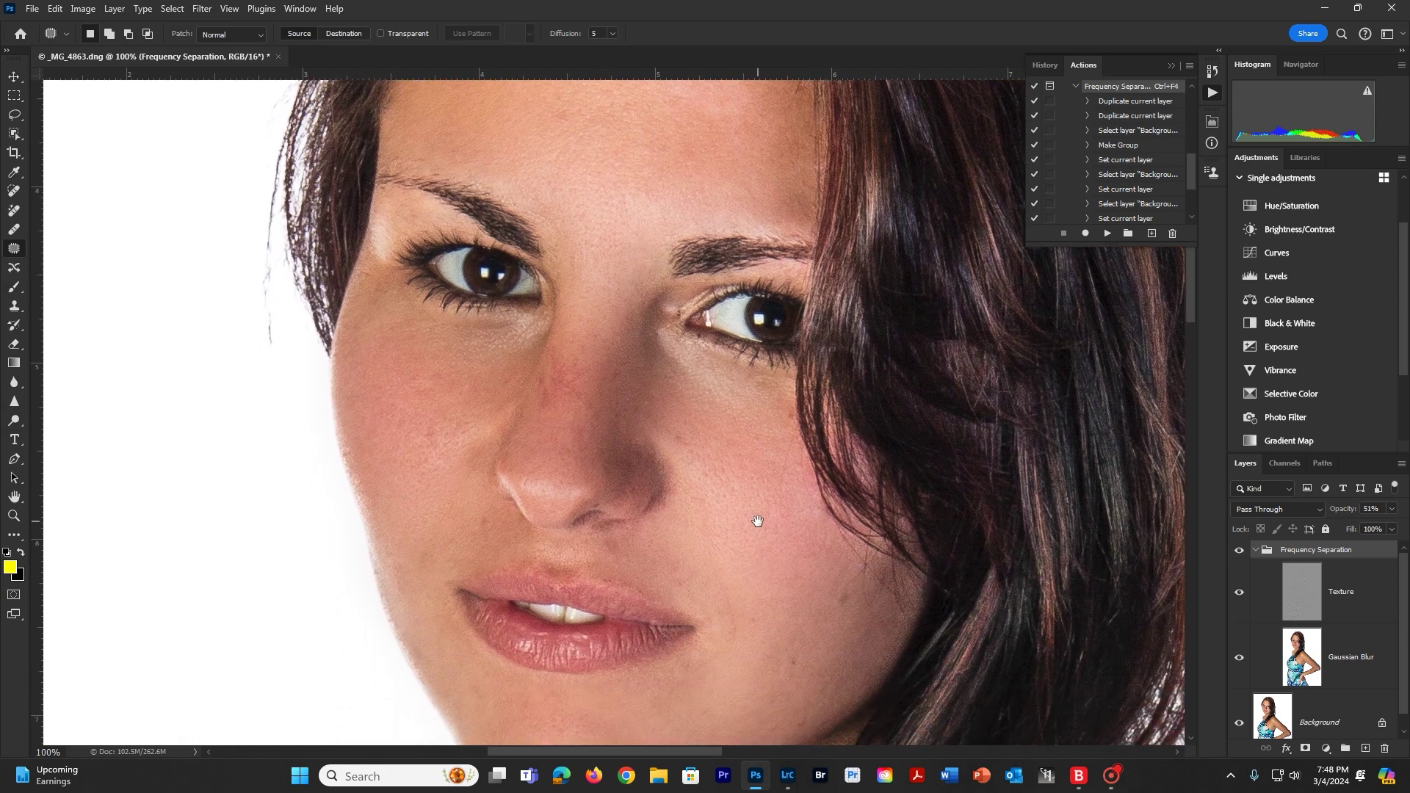
{"action": "left_click_drag", "start_coordinate": [758, 522], "coordinate": [609, 418]}
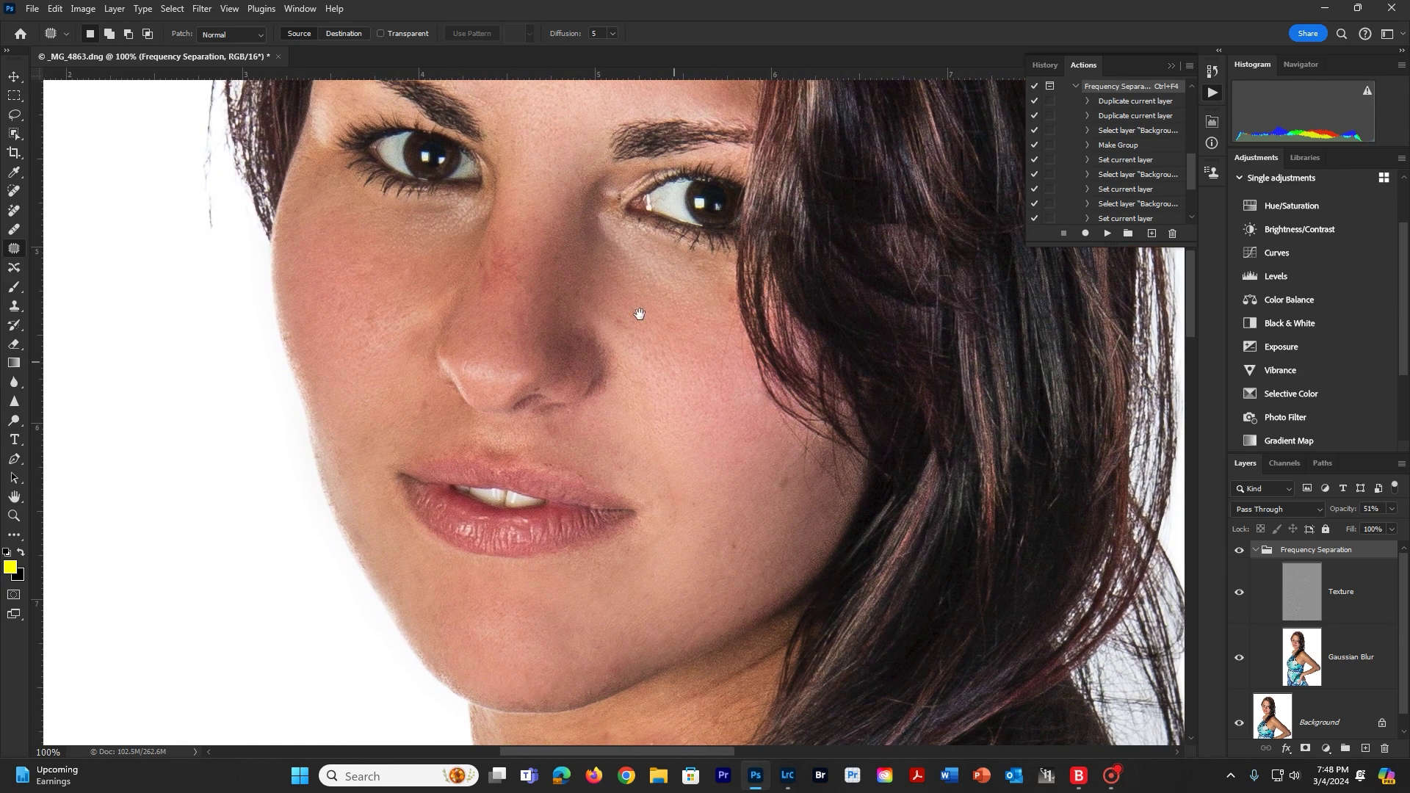
{"action": "scroll", "coordinate": [654, 421], "scroll_direction": "up", "scroll_amount": 5}
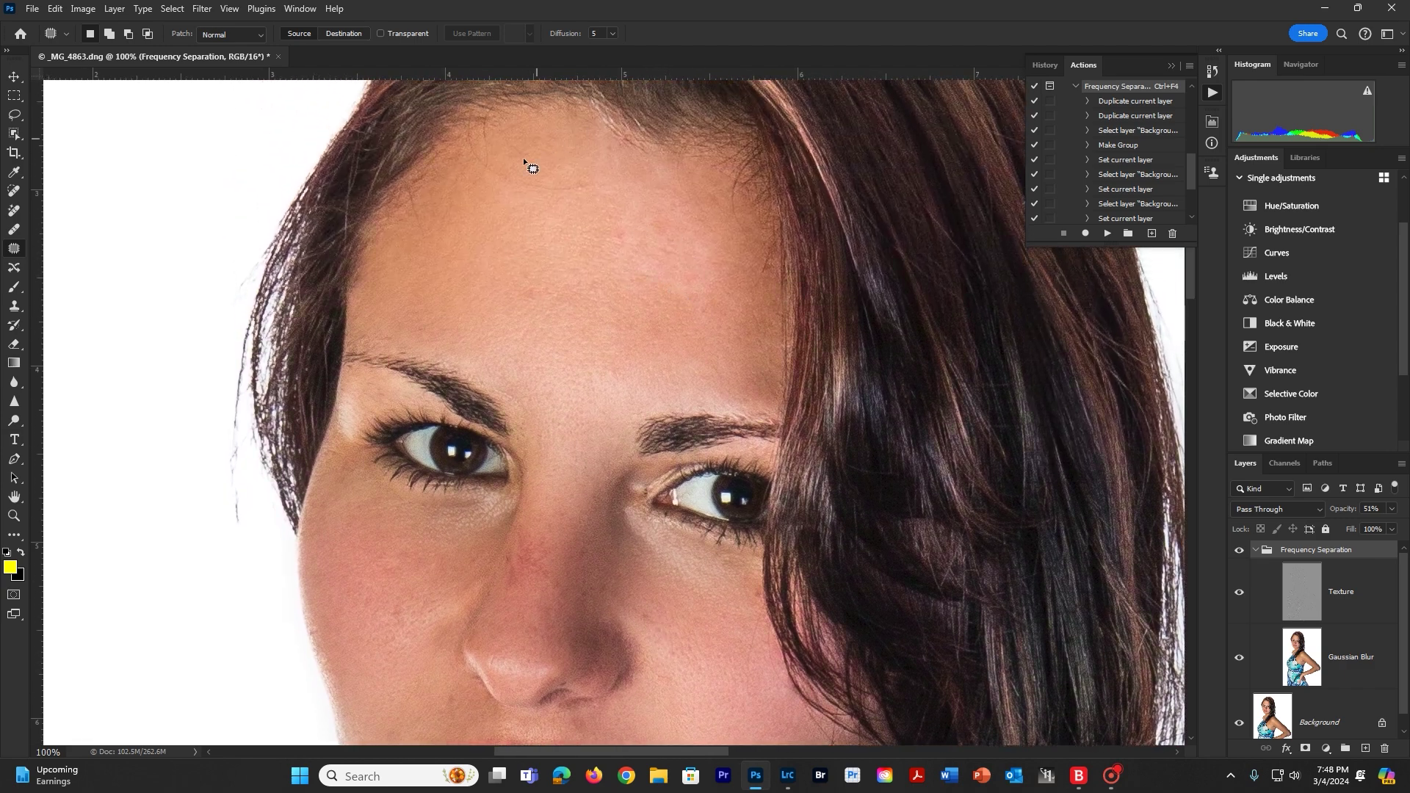
Add an empty layer above the Frequency Separation group and set the Healing Brush to 50 px with a softer edge
{"action": "left_click", "coordinate": [1365, 748]}
{"action": "left_click_drag", "start_coordinate": [1344, 591], "coordinate": [1345, 541]}
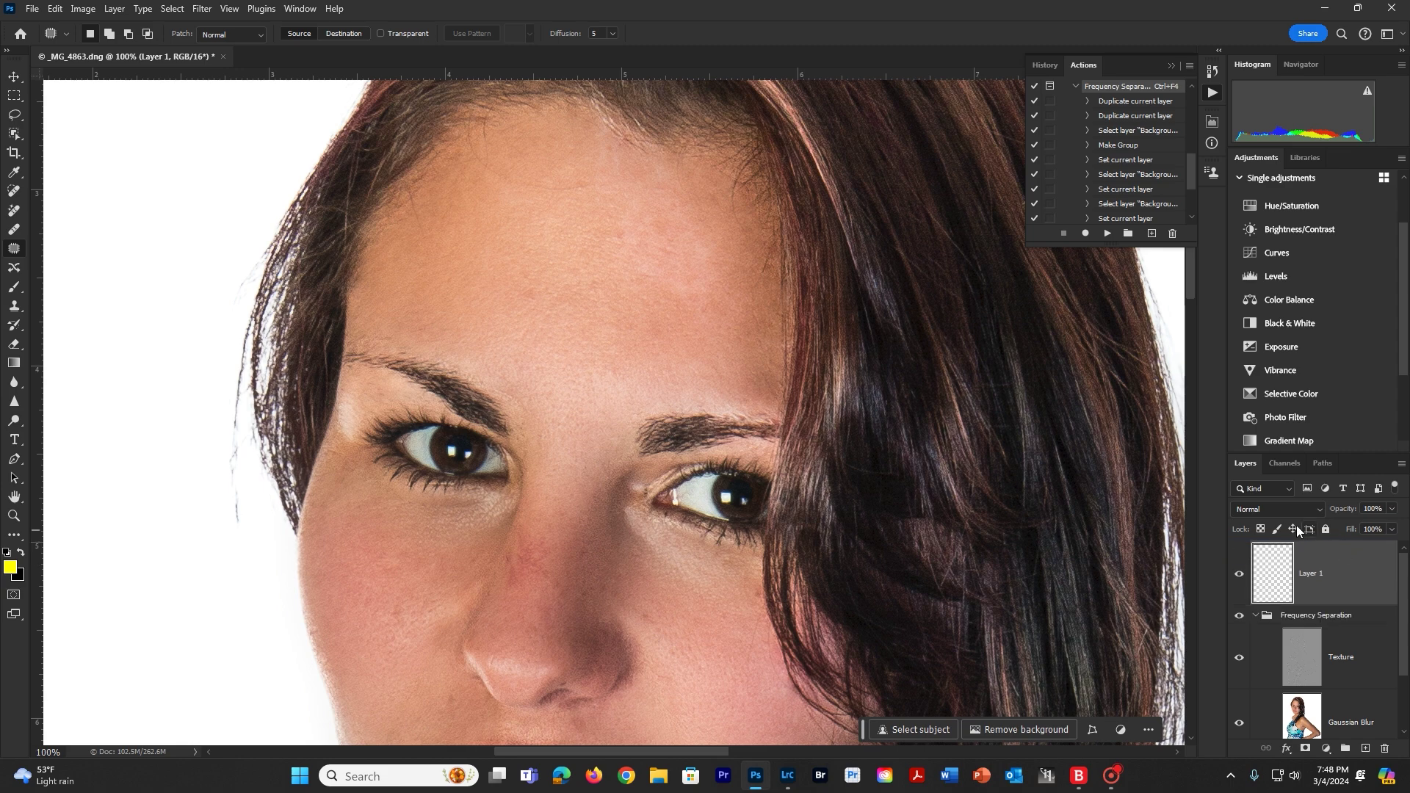
{"action": "left_click", "coordinate": [13, 229]}
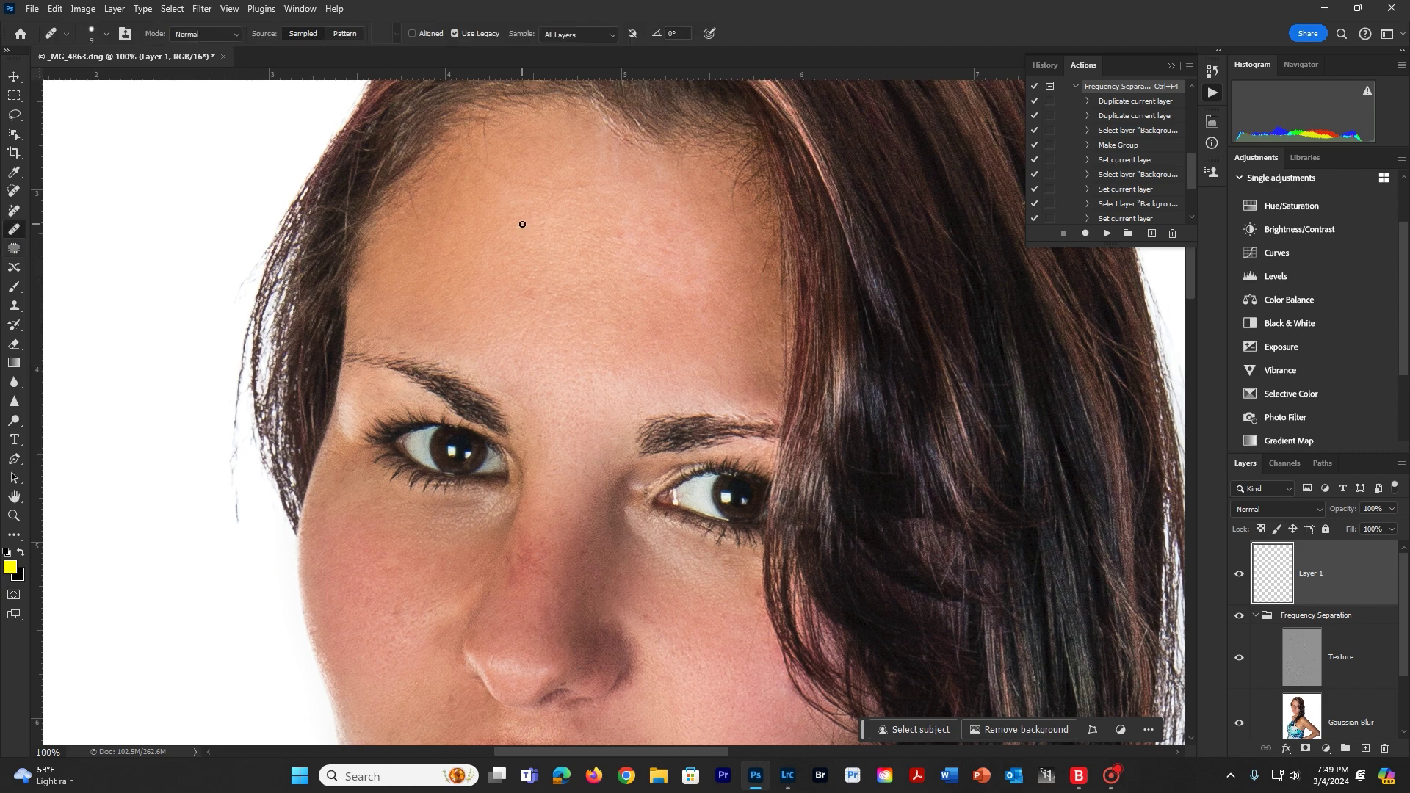
{"action": "key", "text": "bracketright"}
{"action": "key", "text": "bracketright"}
{"action": "key", "text": "bracketright"}
{"action": "left_click", "coordinate": [94, 33]}
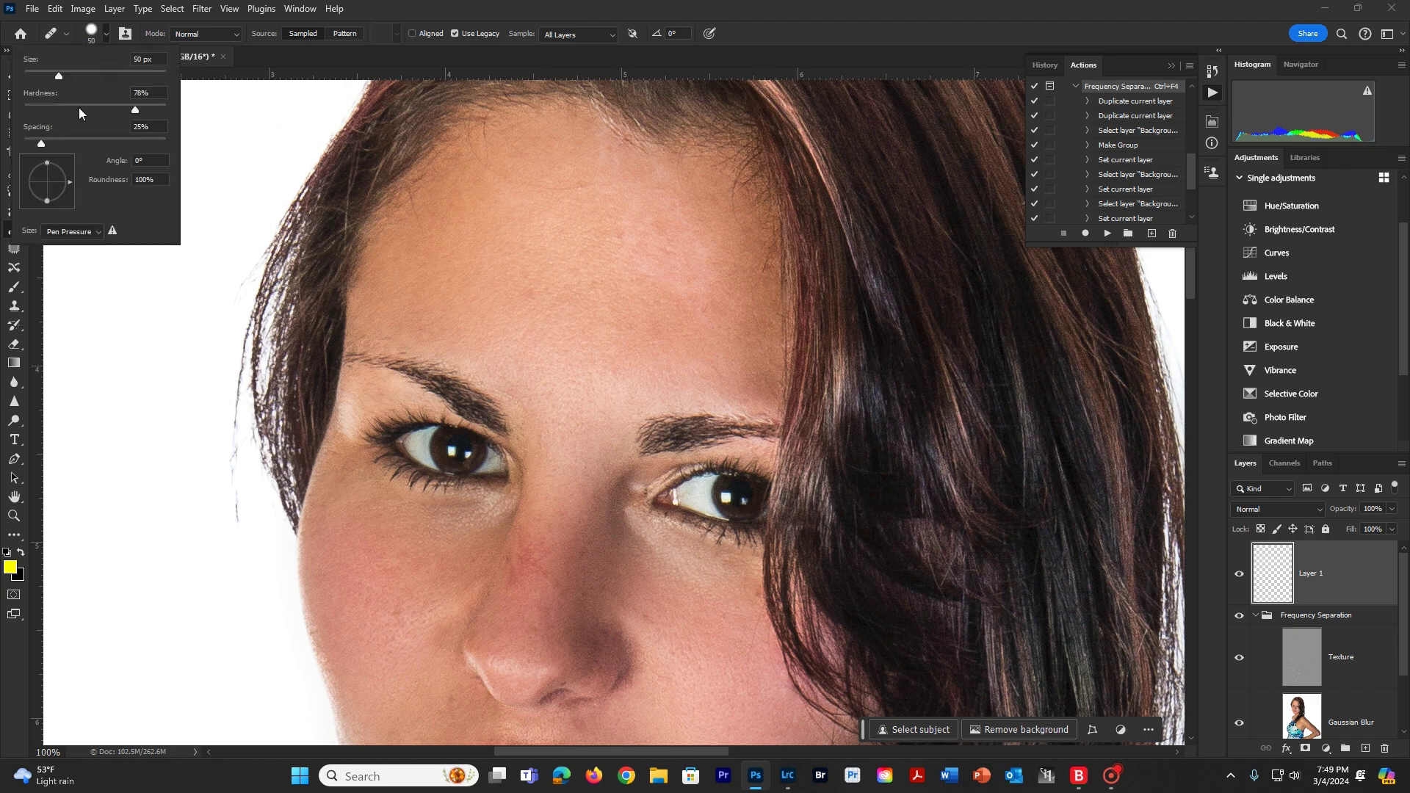
{"action": "left_click", "coordinate": [41, 109]}
{"action": "left_click", "coordinate": [773, 35]}
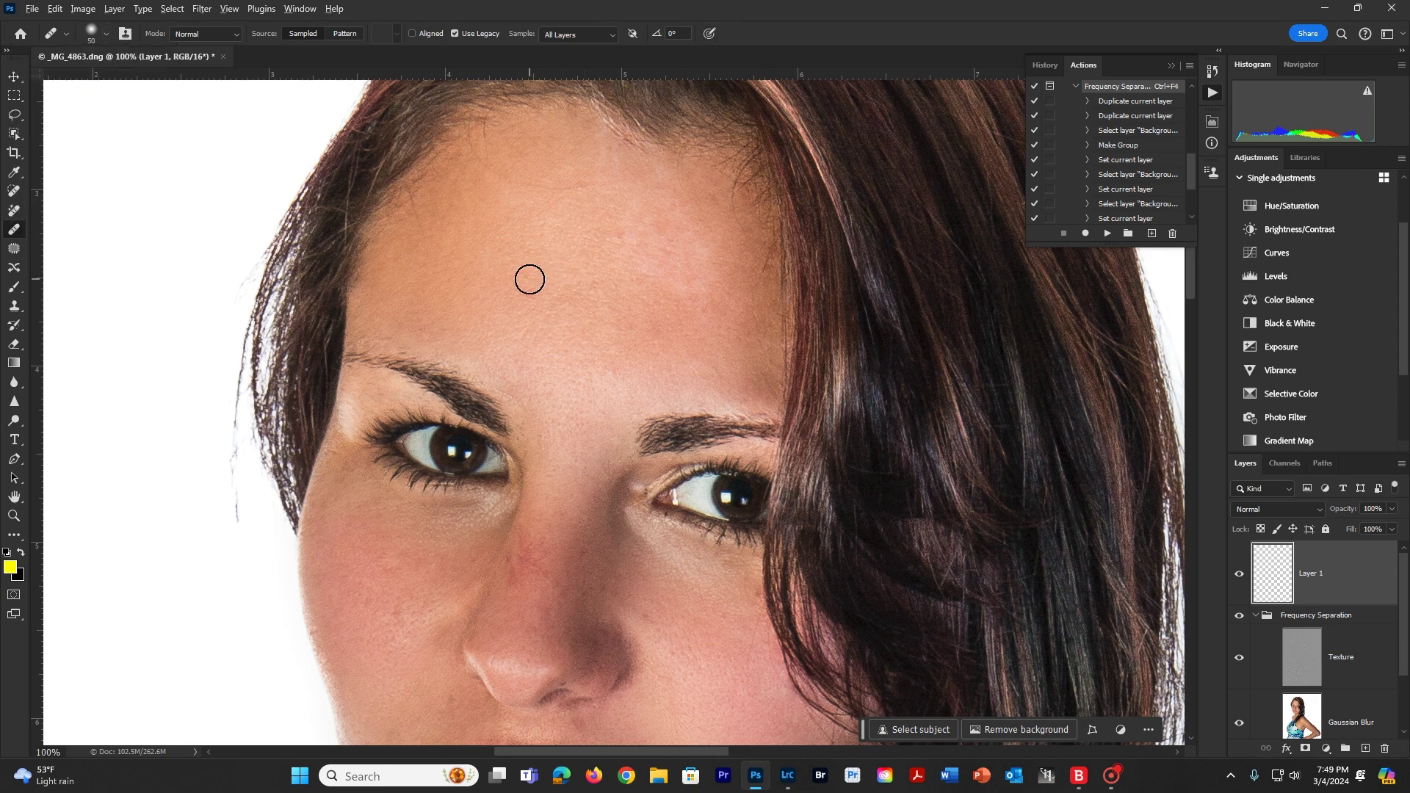
Heal the blotchy skin on the hair-side half of the forehead using skin sampled from the forehead's centre
{"action": "left_click", "coordinate": [580, 289], "text": "alt"}
{"action": "left_click", "coordinate": [688, 292]}
{"action": "mouse_move", "coordinate": [688, 292]}
{"action": "left_mouse_down"}
{"action": "mouse_move", "coordinate": [651, 189]}
{"action": "mouse_move", "coordinate": [614, 164]}
{"action": "mouse_move", "coordinate": [634, 225]}
{"action": "mouse_move", "coordinate": [649, 182]}
{"action": "mouse_move", "coordinate": [677, 255]}
{"action": "mouse_move", "coordinate": [596, 221]}
{"action": "left_mouse_up"}
{"action": "mouse_move", "coordinate": [587, 303]}
{"action": "left_mouse_down"}
{"action": "mouse_move", "coordinate": [607, 257]}
{"action": "mouse_move", "coordinate": [623, 258]}
{"action": "mouse_move", "coordinate": [690, 311]}
{"action": "mouse_move", "coordinate": [687, 338]}
{"action": "left_mouse_up"}
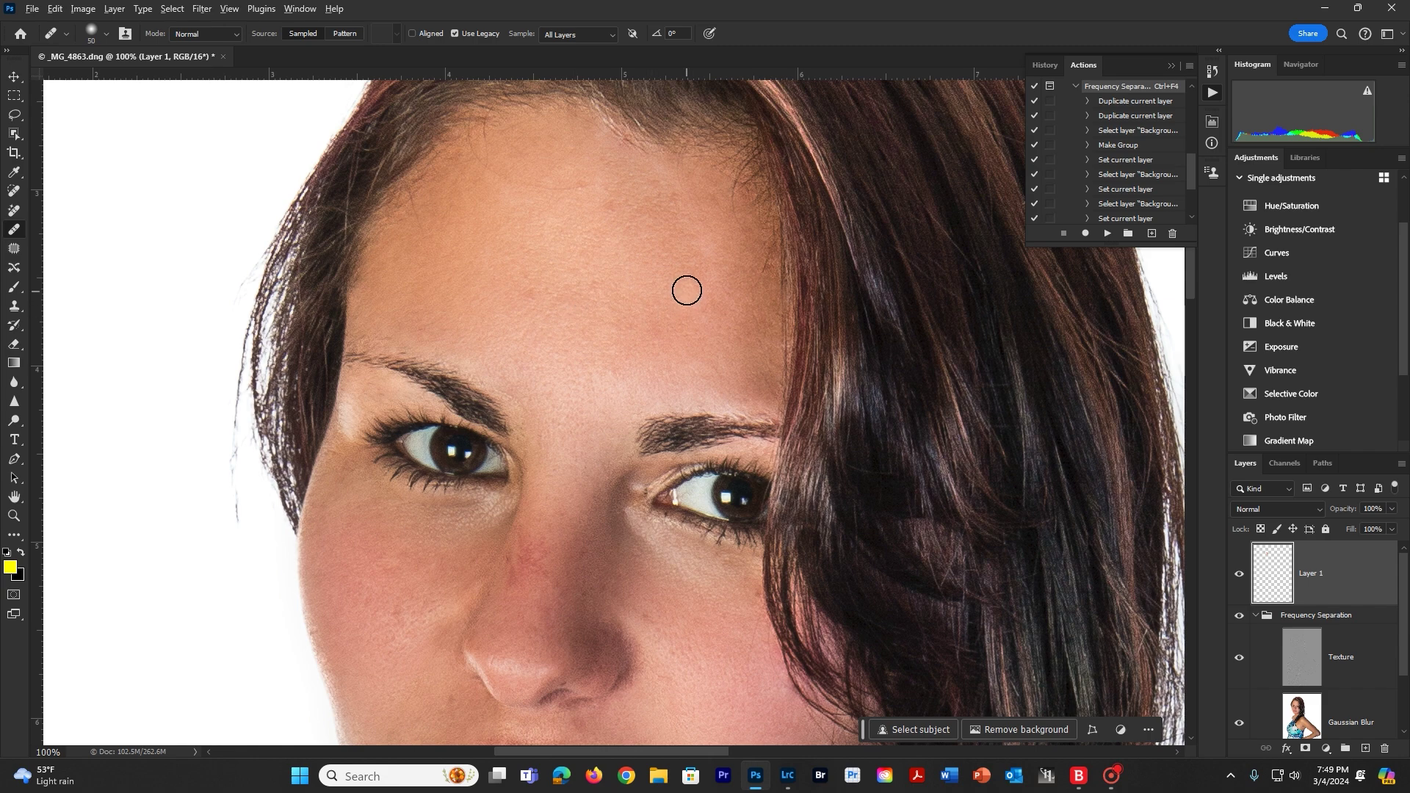
{"action": "mouse_move", "coordinate": [698, 251]}
{"action": "left_mouse_down"}
{"action": "mouse_move", "coordinate": [703, 198]}
{"action": "mouse_move", "coordinate": [702, 280]}
{"action": "left_mouse_up"}
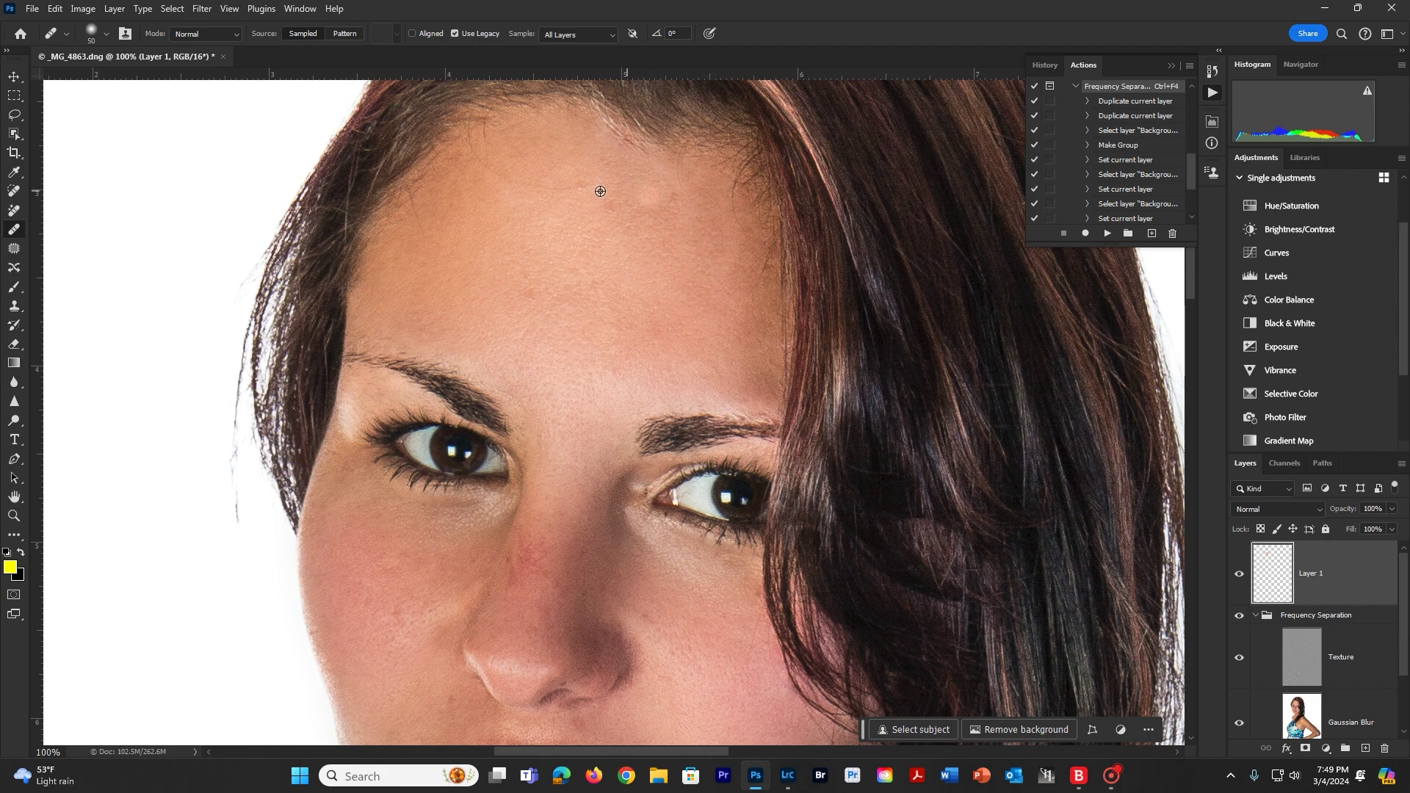
Heal the uneven skin on the upper and middle forehead using skin sampled from the far side of the forehead
{"action": "left_click", "coordinate": [529, 218], "text": "alt"}
{"action": "mouse_move", "coordinate": [662, 216]}
{"action": "left_mouse_down"}
{"action": "mouse_move", "coordinate": [699, 216]}
{"action": "mouse_move", "coordinate": [713, 246]}
{"action": "mouse_move", "coordinate": [668, 243]}
{"action": "left_mouse_up"}
{"action": "mouse_move", "coordinate": [607, 206]}
{"action": "left_mouse_down"}
{"action": "mouse_move", "coordinate": [620, 170]}
{"action": "mouse_move", "coordinate": [592, 170]}
{"action": "left_mouse_up"}
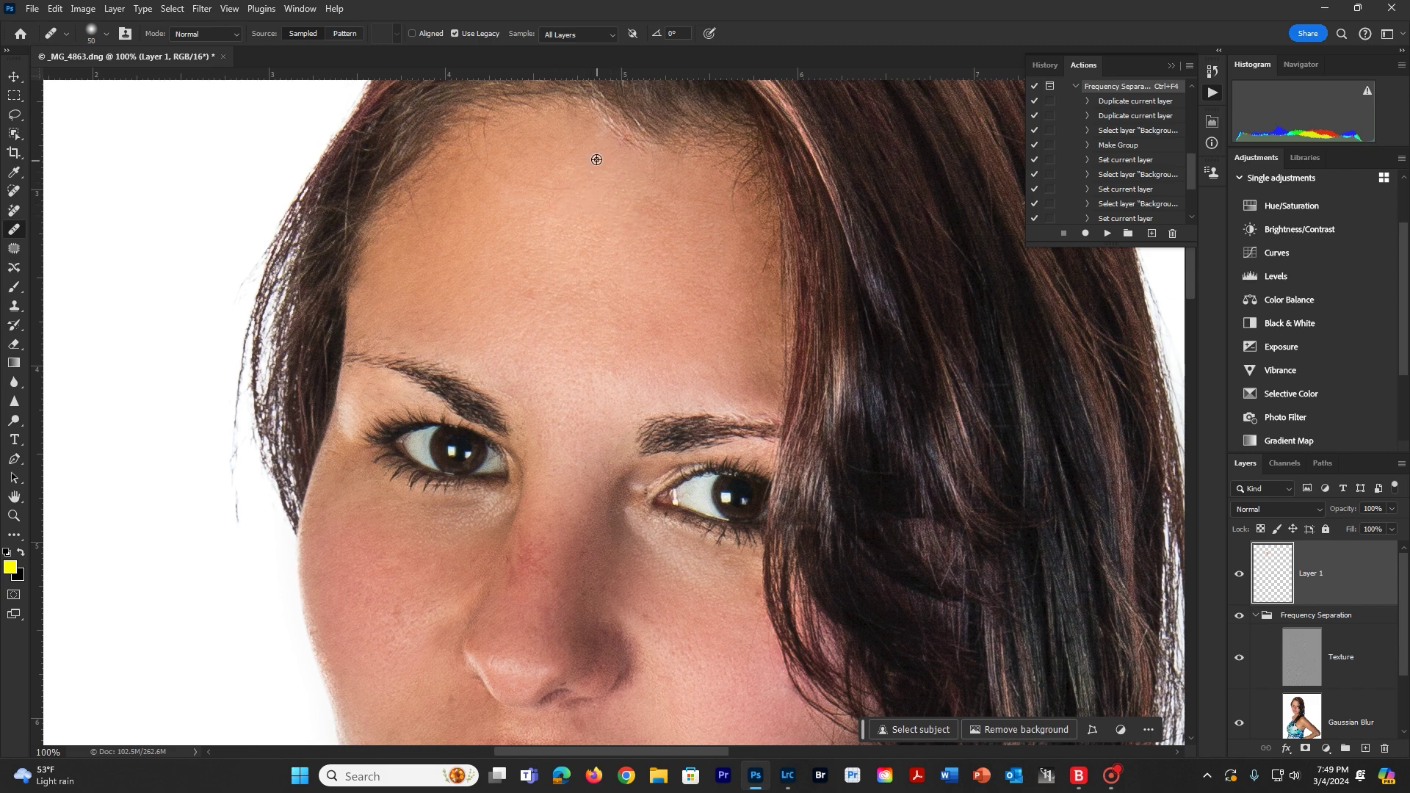
{"action": "left_click", "coordinate": [530, 250], "text": "alt"}
{"action": "mouse_move", "coordinate": [511, 281]}
{"action": "left_mouse_down"}
{"action": "mouse_move", "coordinate": [540, 292]}
{"action": "mouse_move", "coordinate": [597, 281]}
{"action": "mouse_move", "coordinate": [592, 251]}
{"action": "mouse_move", "coordinate": [569, 291]}
{"action": "mouse_move", "coordinate": [604, 301]}
{"action": "left_mouse_up"}
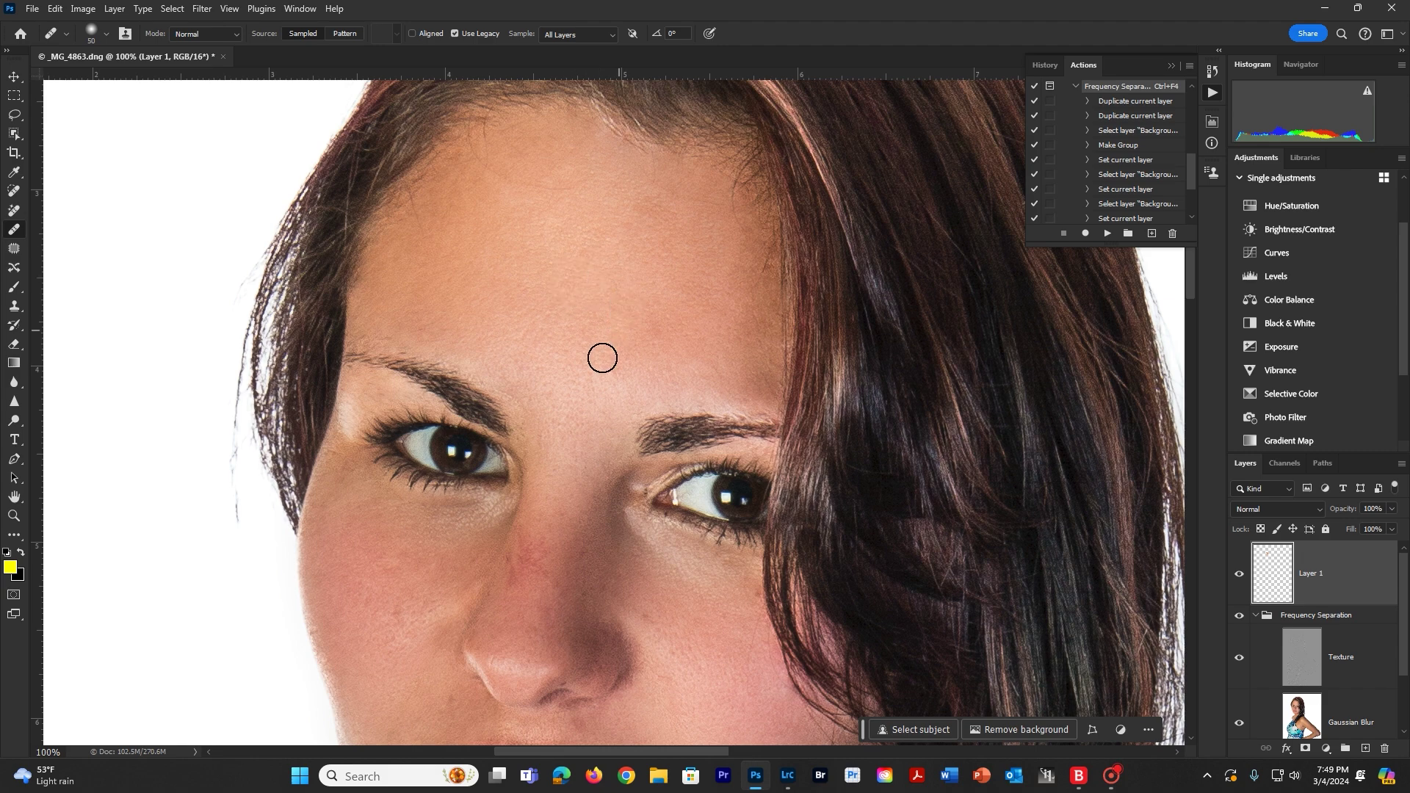
Heal the red patch on the bridge of the nose with skin sampled from the nose
{"action": "left_click", "coordinate": [551, 497], "text": "alt"}
{"action": "mouse_move", "coordinate": [536, 556]}
{"action": "left_mouse_down"}
{"action": "mouse_move", "coordinate": [526, 545]}
{"action": "mouse_move", "coordinate": [516, 570]}
{"action": "mouse_move", "coordinate": [530, 558]}
{"action": "left_mouse_up"}
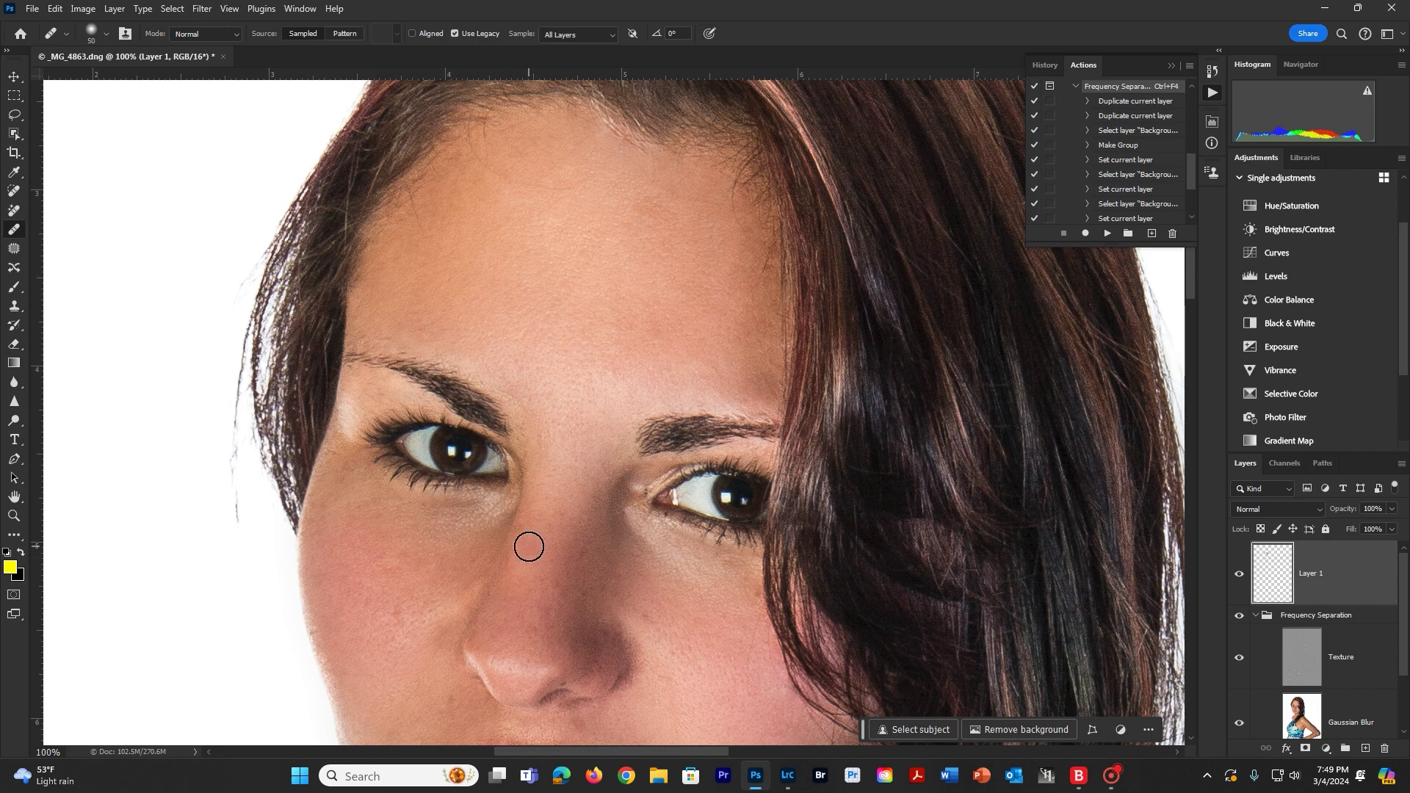
{"action": "left_click", "coordinate": [523, 583], "text": "alt"}
{"action": "left_click", "coordinate": [607, 564]}
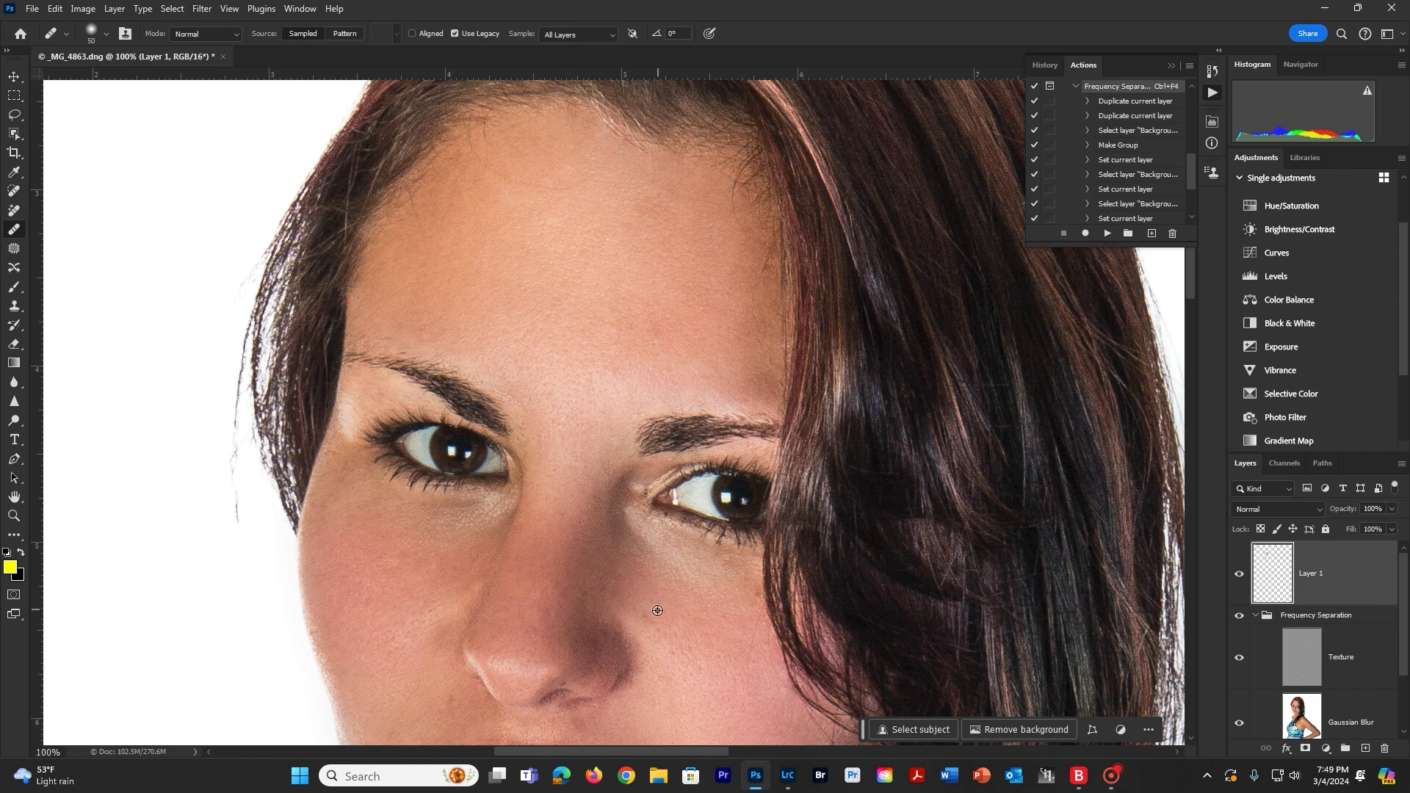
Heal small areas around the nose and the hair-side cheek, undoing the unwanted touch-ups
{"action": "left_click_drag", "start_coordinate": [636, 564], "coordinate": [552, 324]}
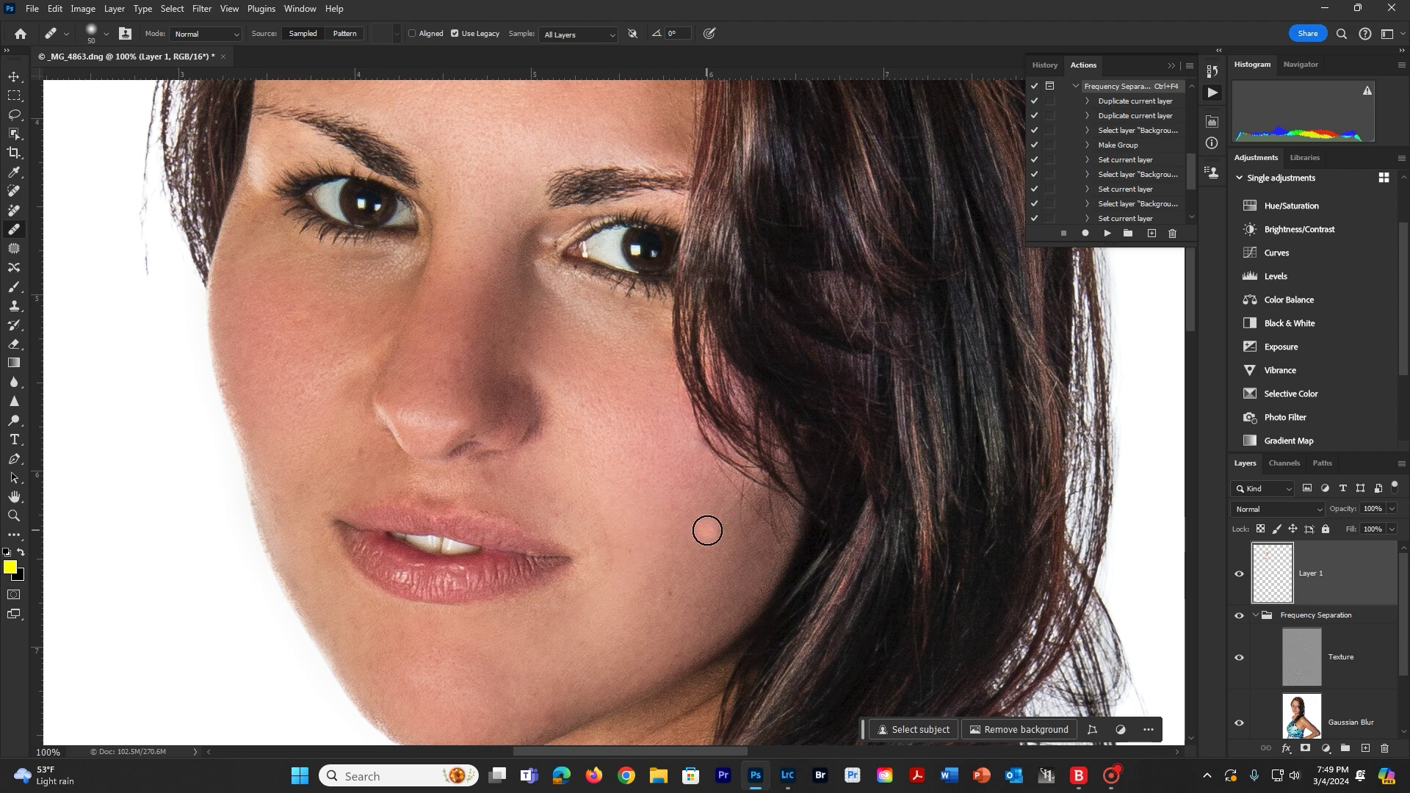
{"action": "left_click", "coordinate": [603, 502]}
{"action": "left_click", "coordinate": [505, 406]}
{"action": "key", "text": "ctrl+z"}
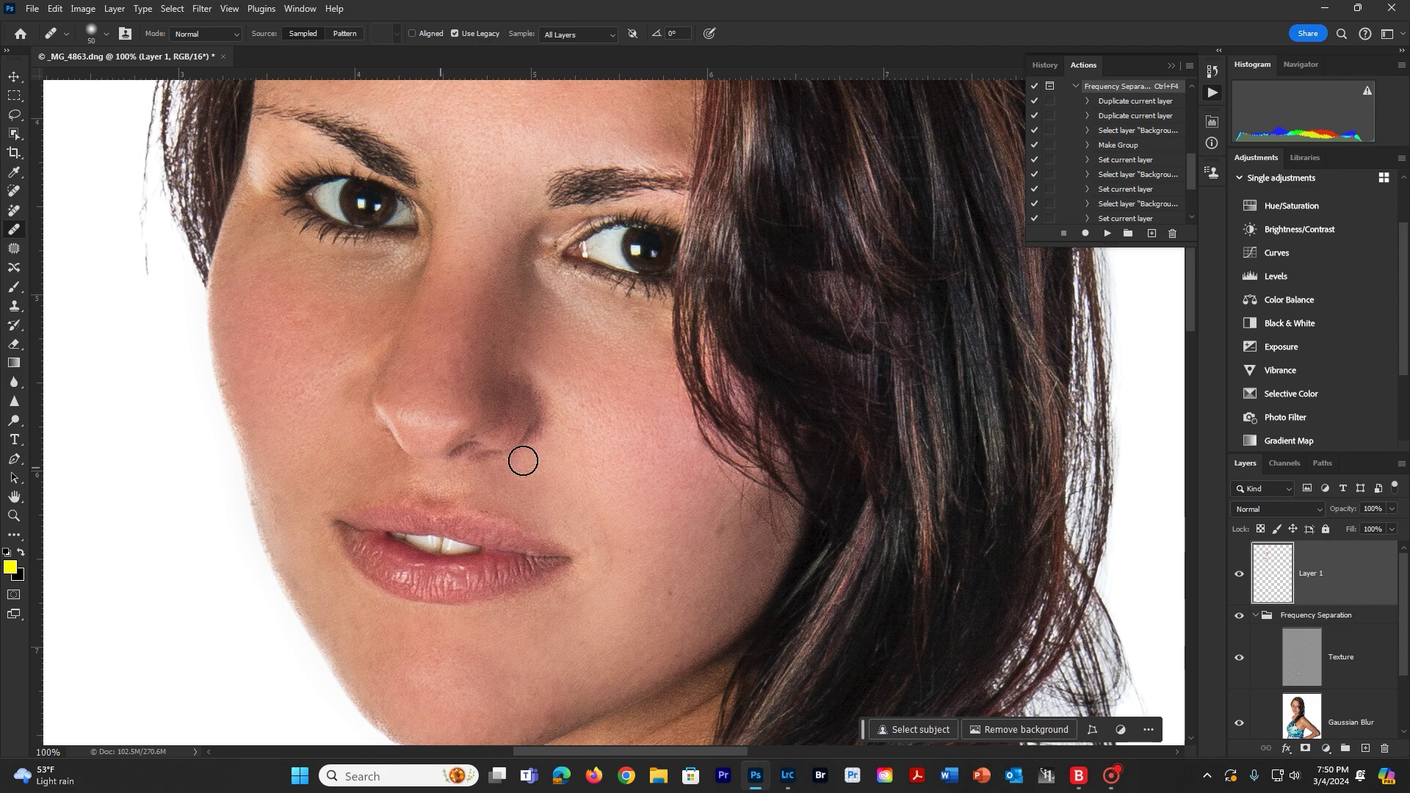
{"action": "left_click", "coordinate": [448, 365]}
{"action": "key", "text": "ctrl+z"}
{"action": "left_click", "coordinate": [555, 459]}
{"action": "left_click", "coordinate": [554, 436], "text": "ctrl+alt"}
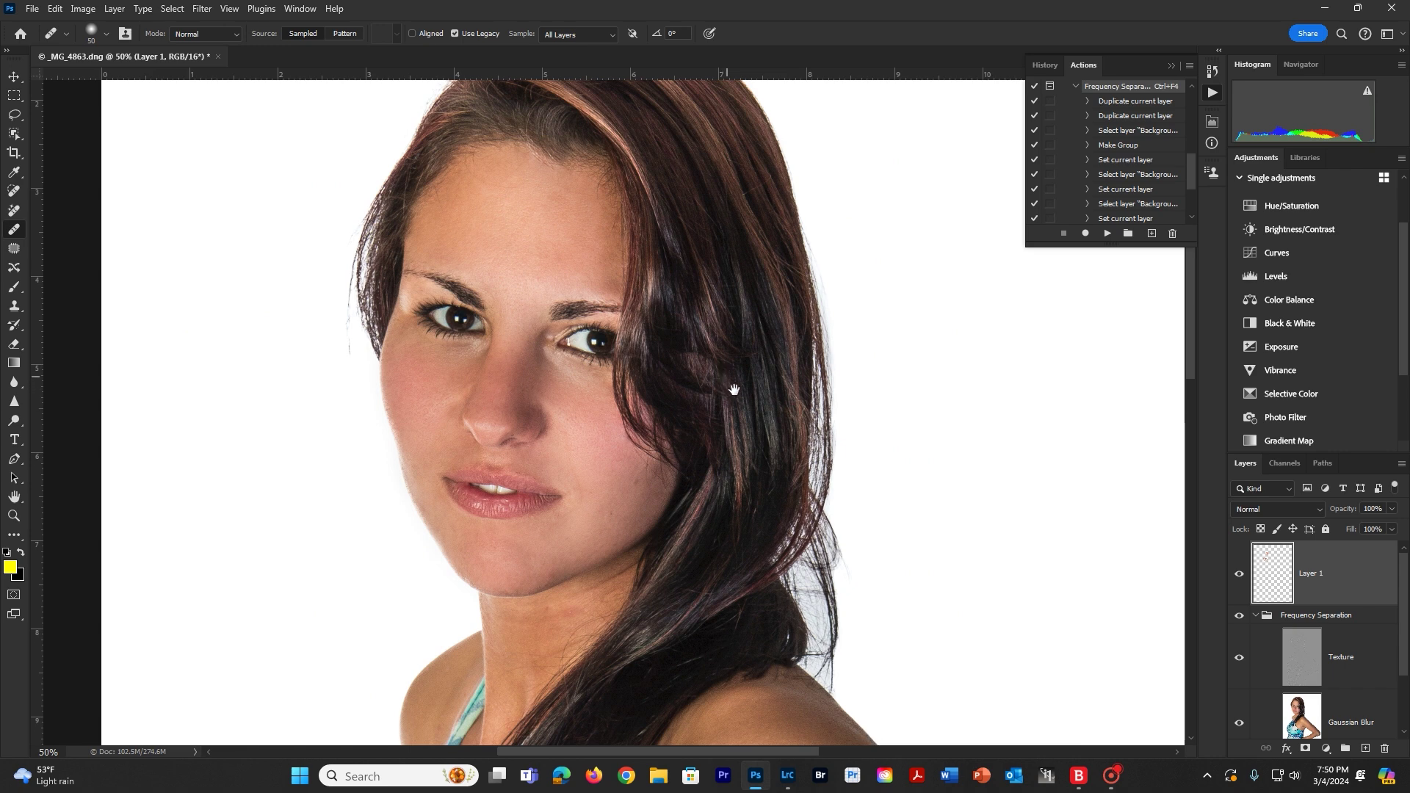
Compare the retouched portrait with the original by hiding and showing Layer 1 and the Frequency Separation group
{"action": "left_click_drag", "start_coordinate": [734, 387], "coordinate": [768, 420]}
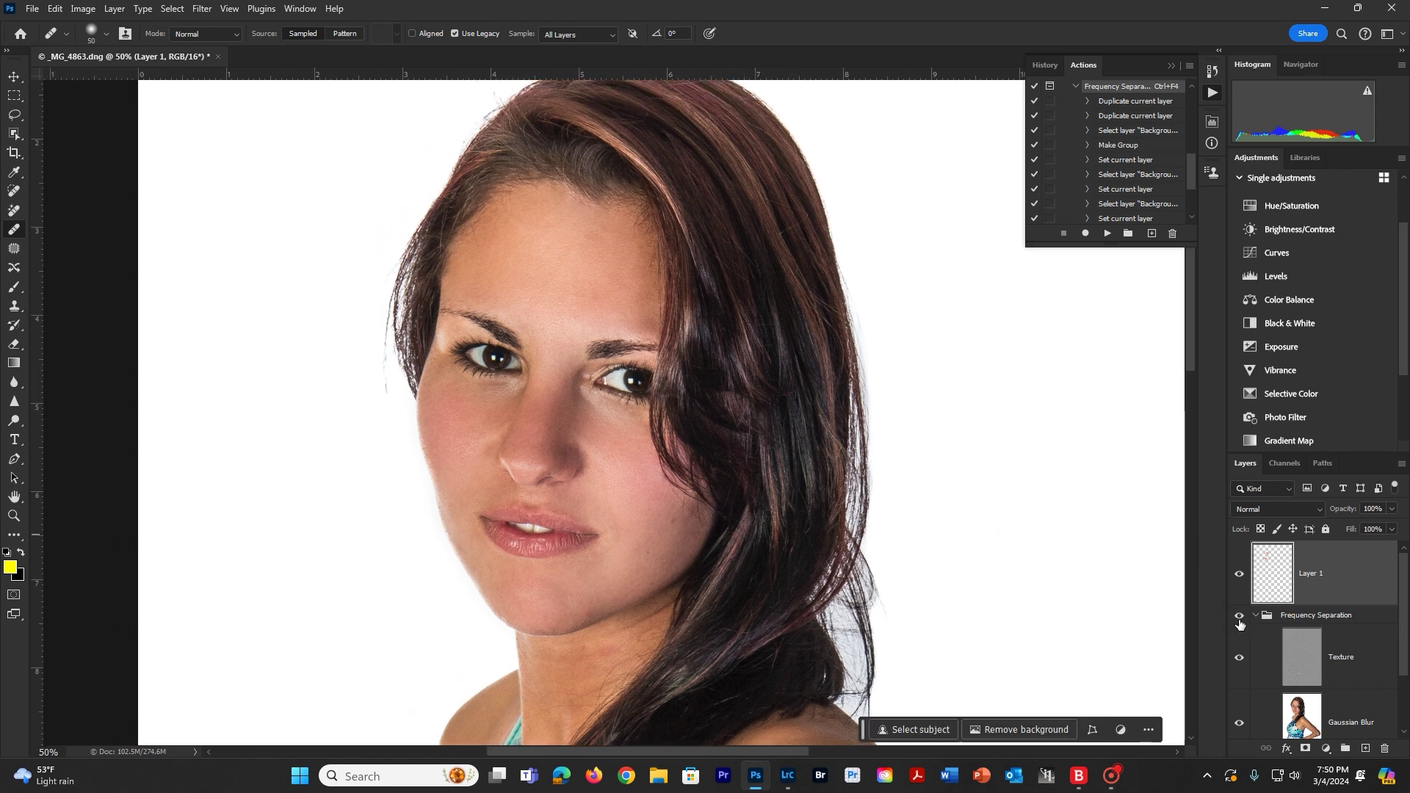
{"action": "left_click", "coordinate": [1240, 581]}
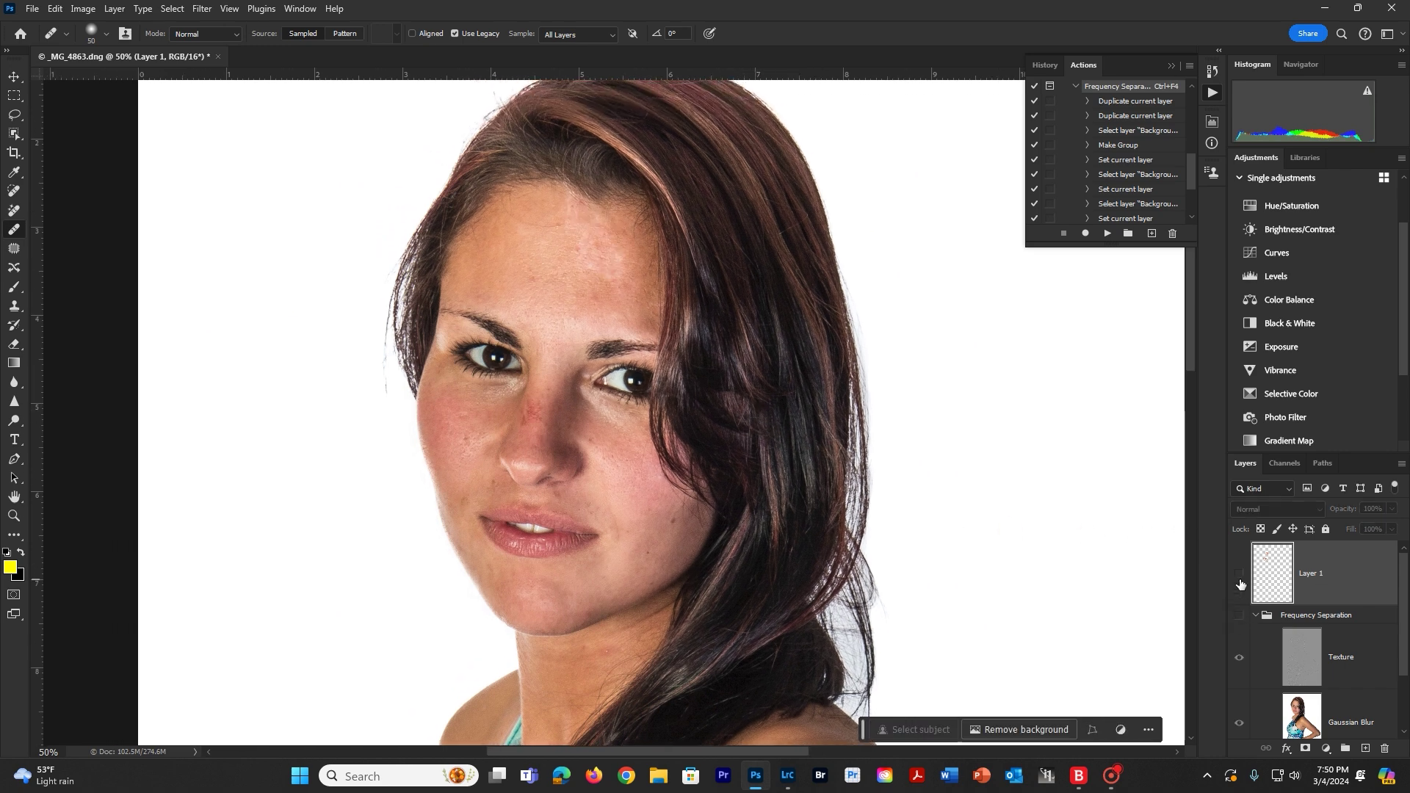
{"action": "left_click", "coordinate": [1238, 575]}
{"action": "left_click", "coordinate": [1241, 577]}
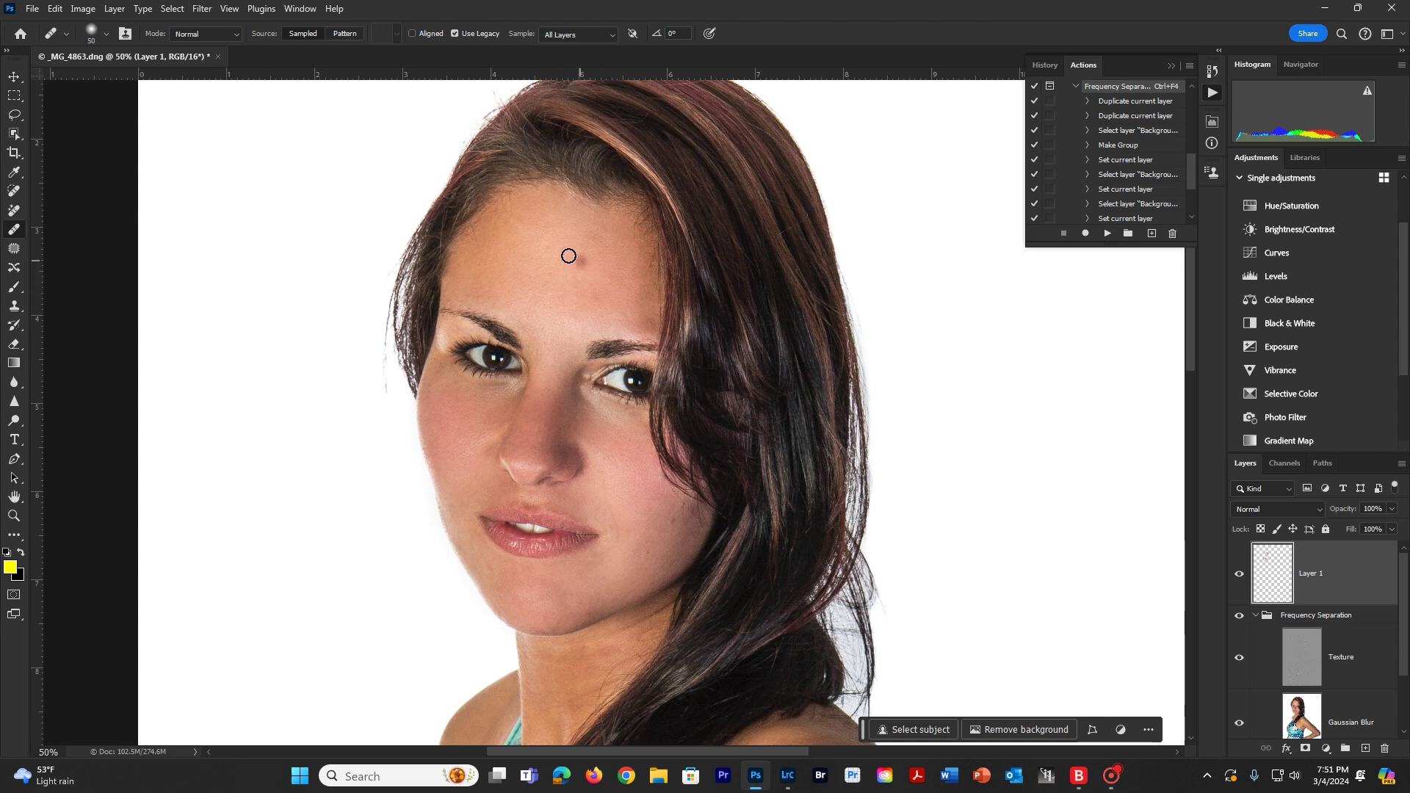
Heal the skin at the centre of the forehead on Layer 1
{"action": "left_click_drag", "start_coordinate": [566, 278], "coordinate": [558, 277]}
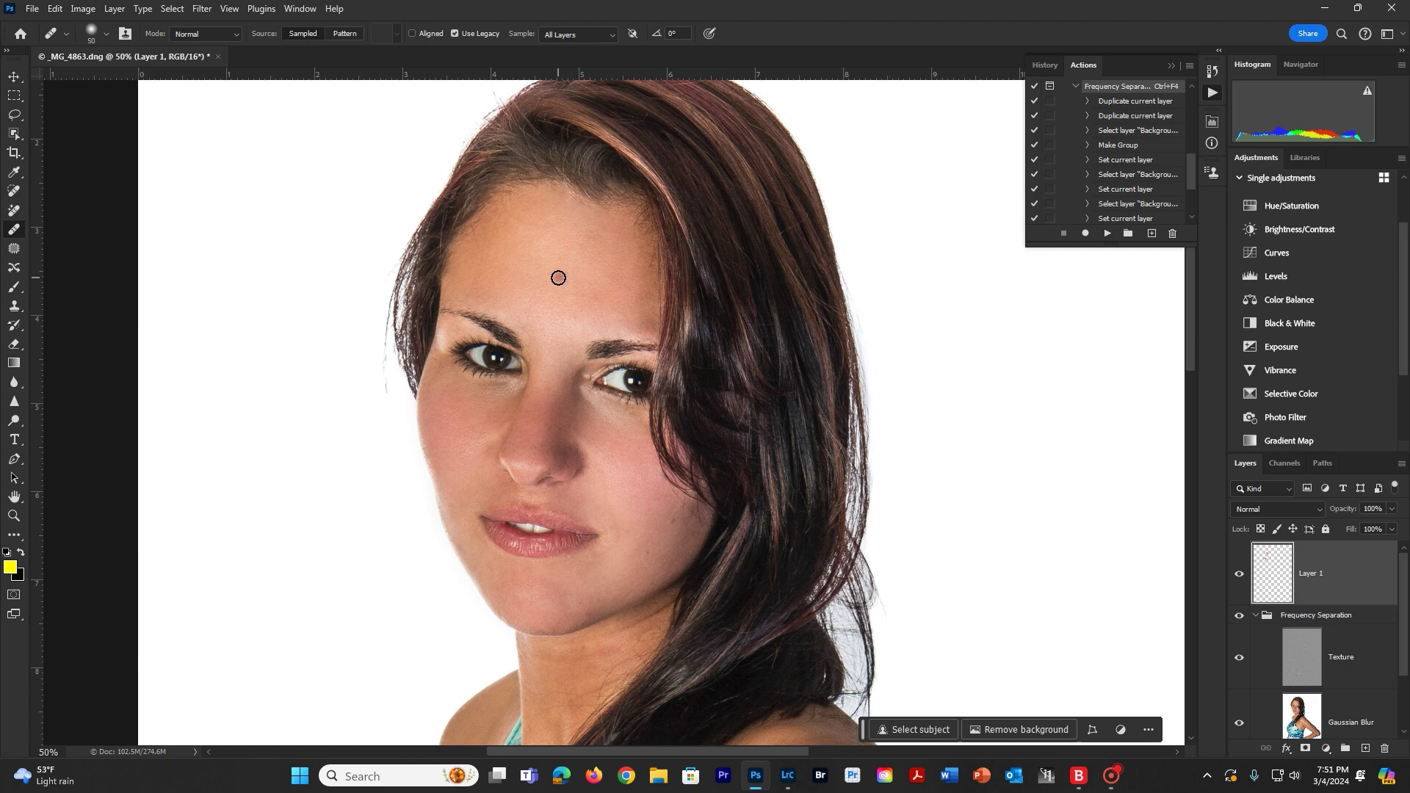